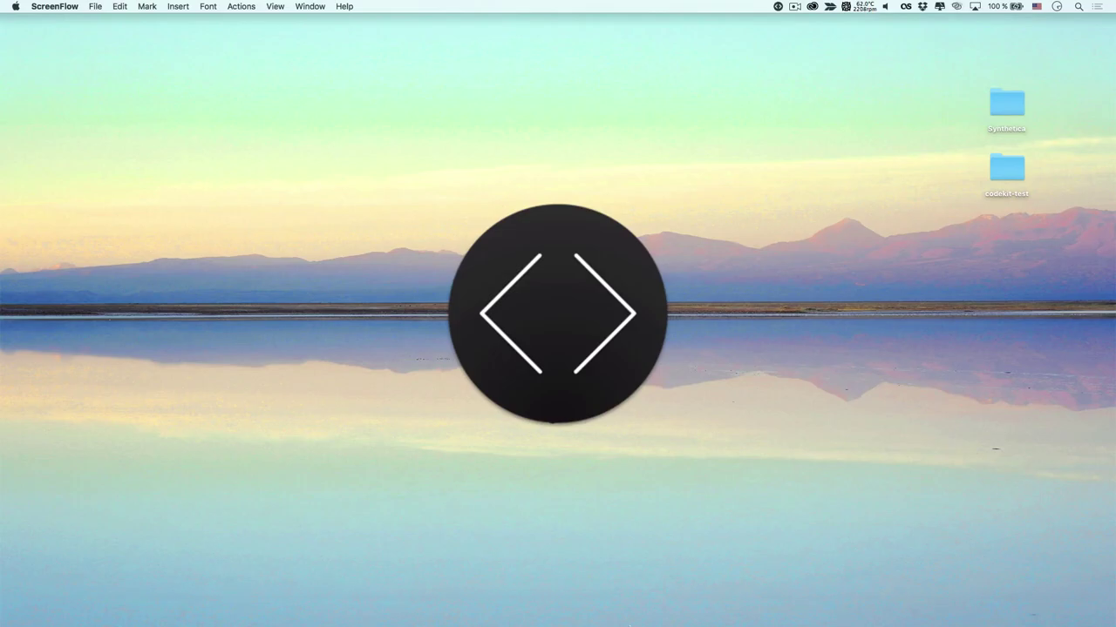
Switch to CodeKit and view the Thanks section of its About window
mouse_move(605, 623)
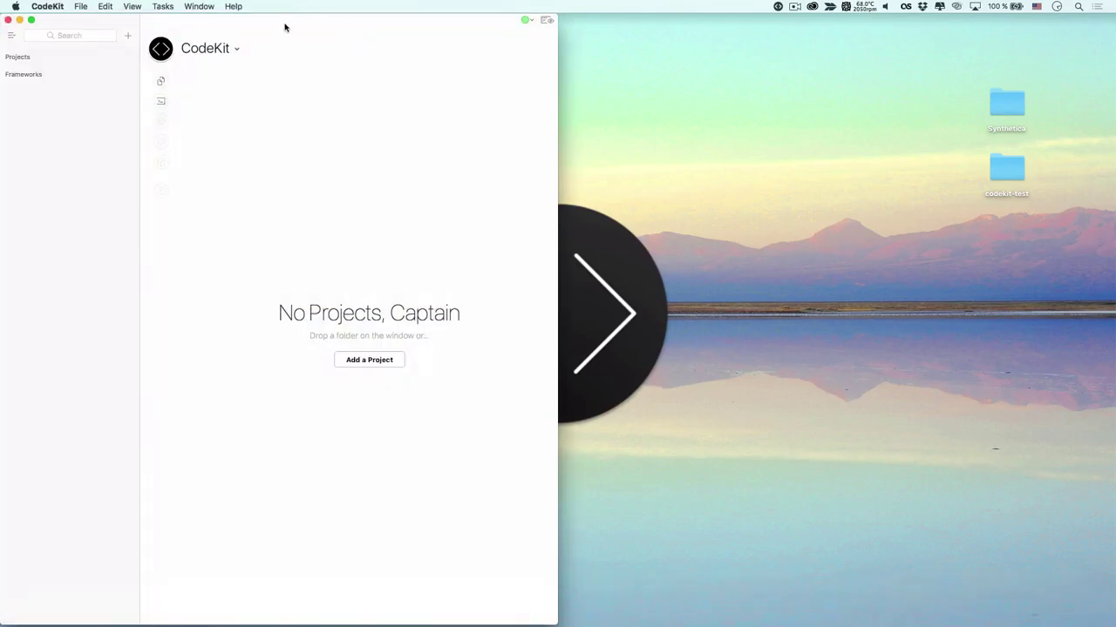
click(78, 6)
click(54, 20)
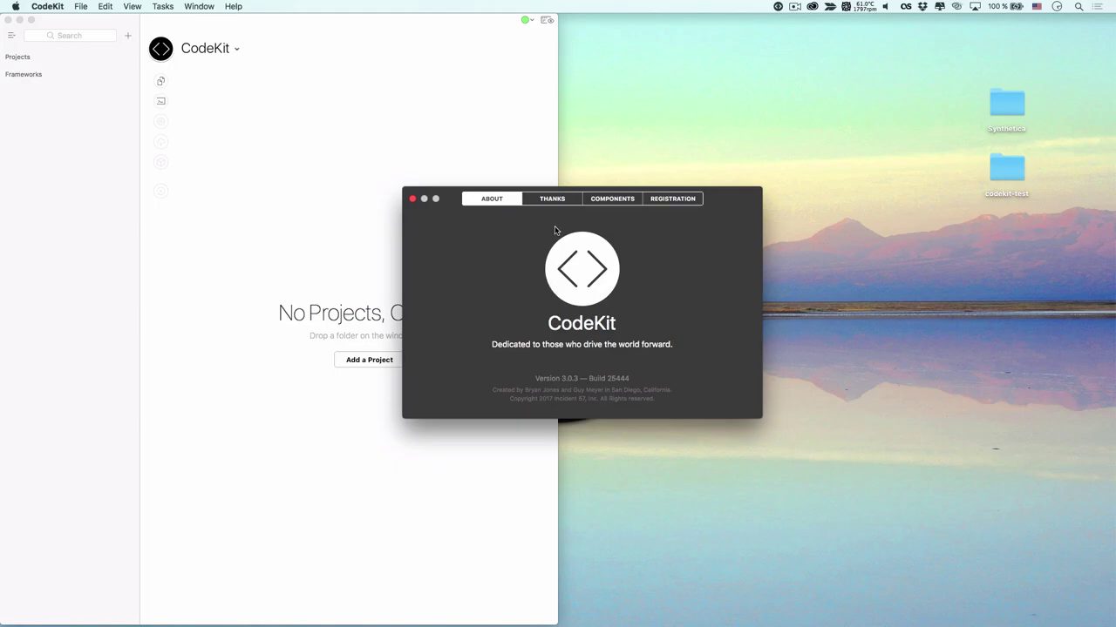
click(555, 197)
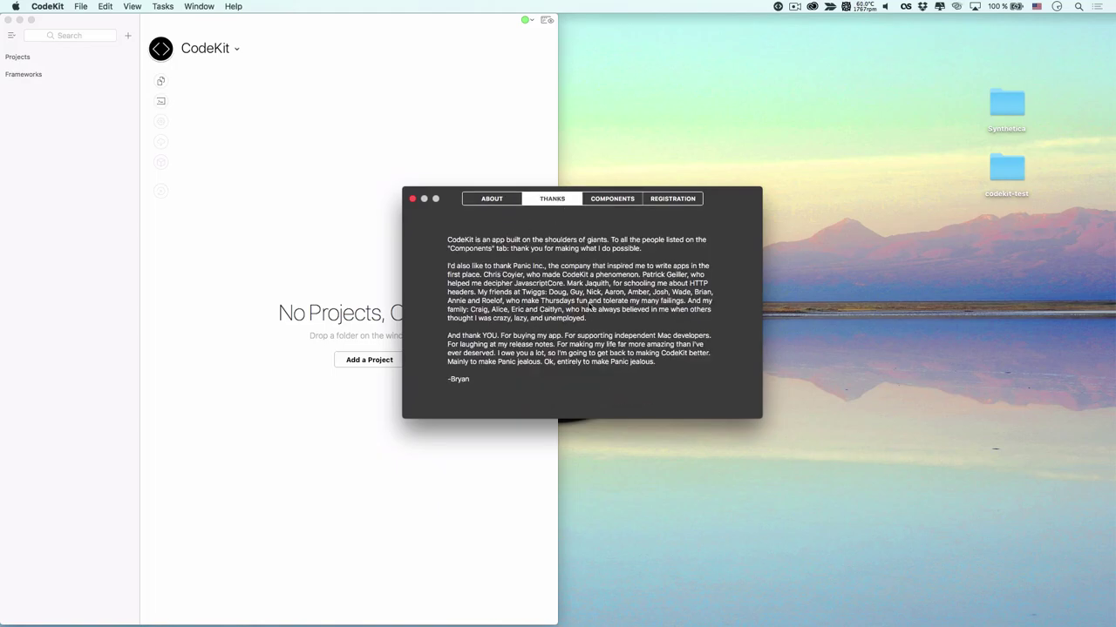
Examine the bundled language compilers, tools and syntax checkers in the About window's Components list
click(601, 202)
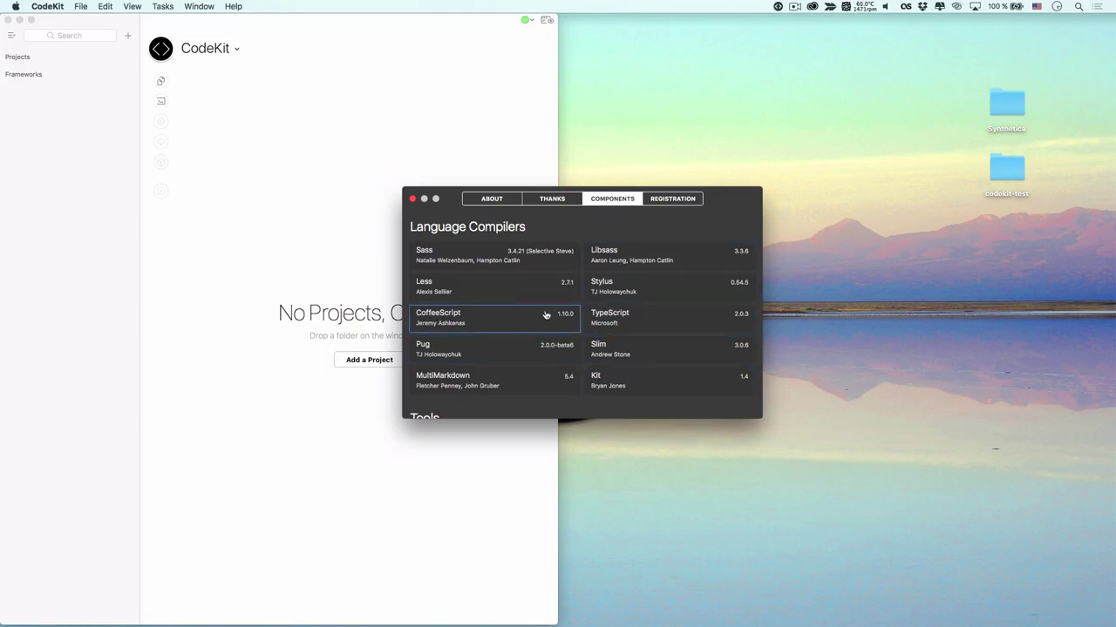
scroll(582, 402, down, 10)
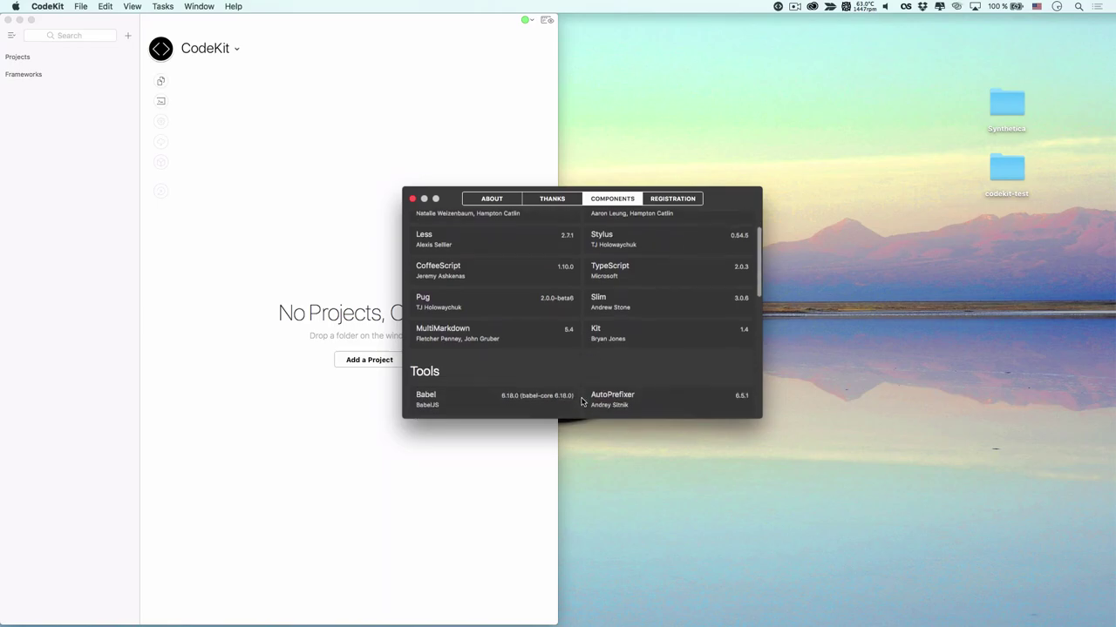
scroll(583, 401, up, 10)
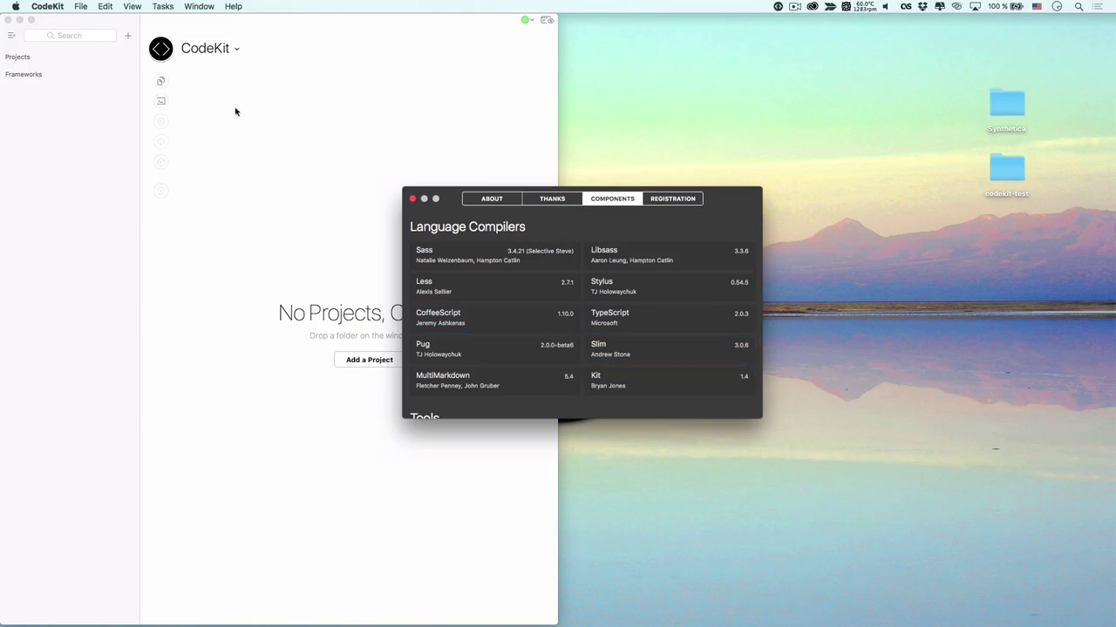
scroll(563, 279, down, 5)
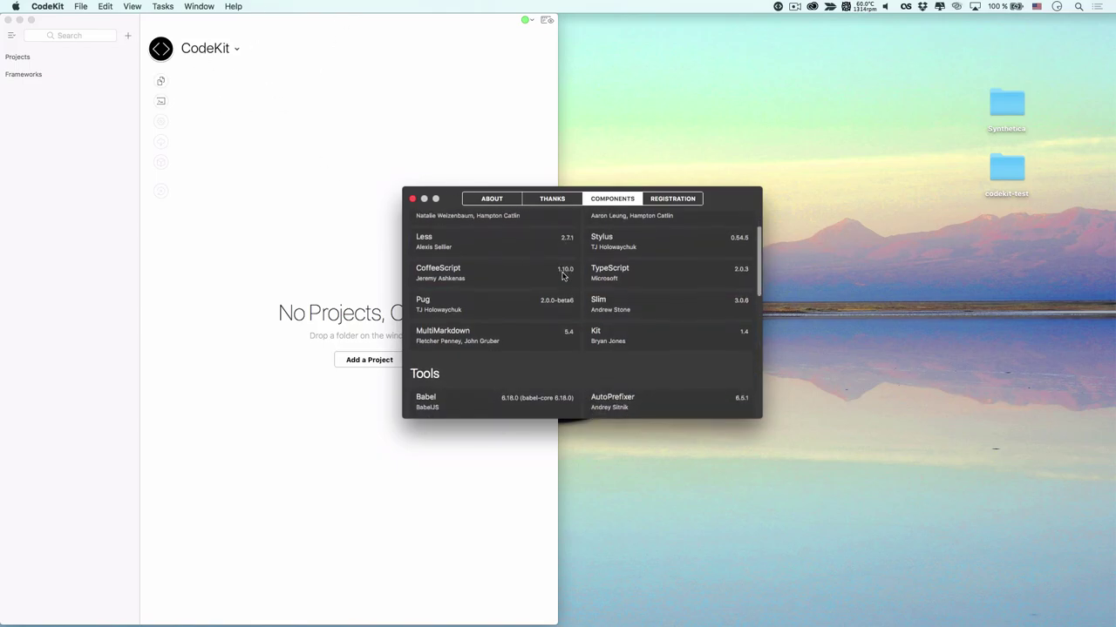
scroll(562, 277, down, 1)
scroll(563, 279, up, 1)
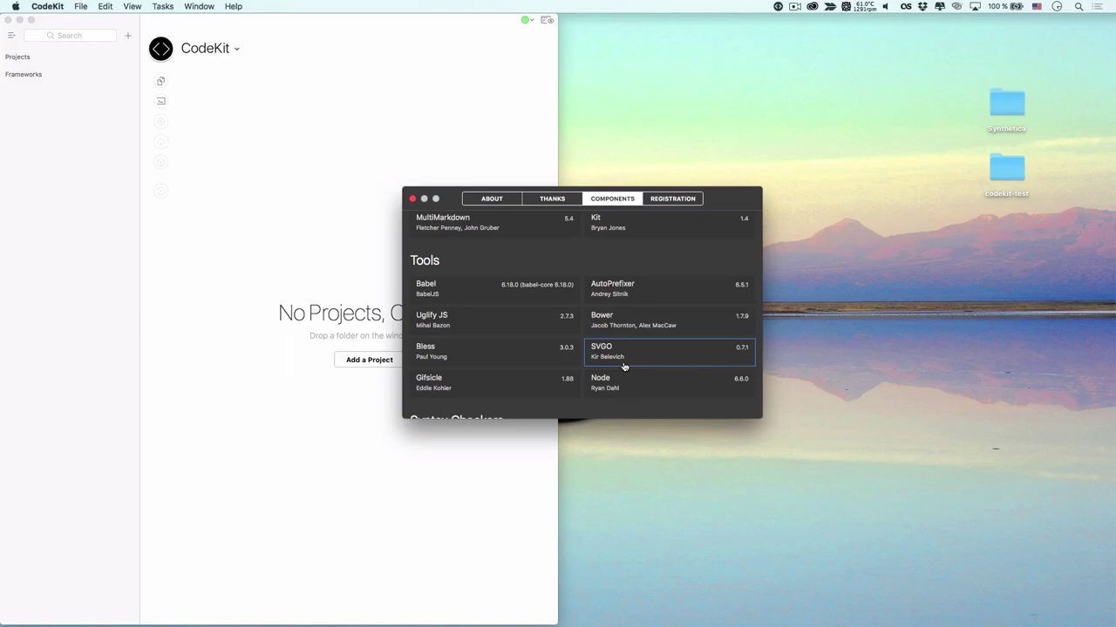
scroll(624, 367, down, 1)
scroll(624, 367, down, 5)
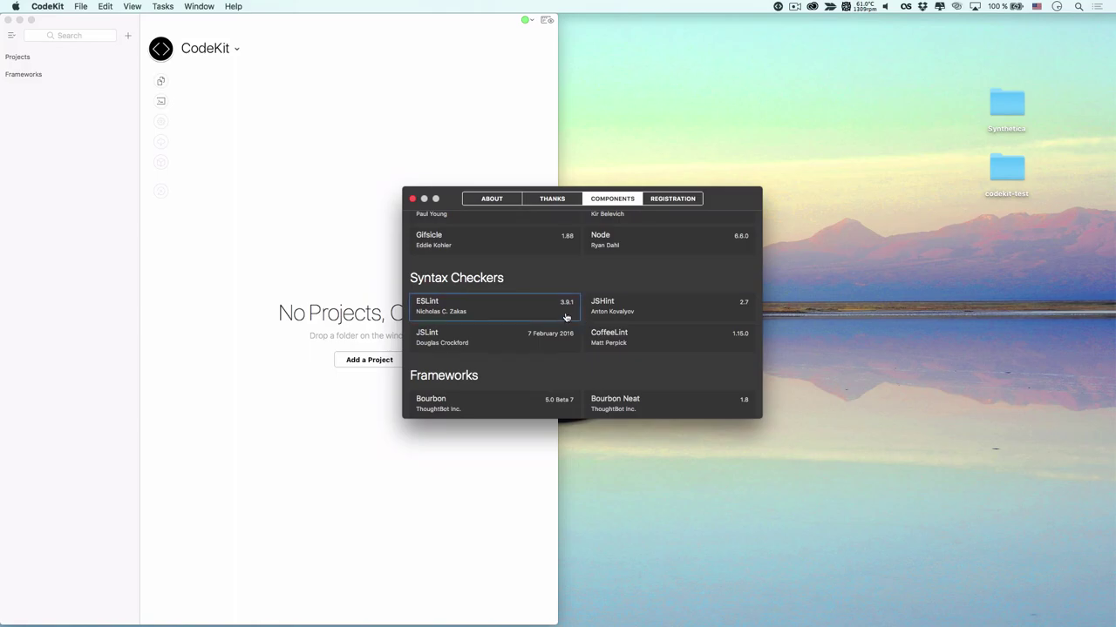
Switch to Safari to look over the ESLint home page, then minimize the browser
key(super+Tab)
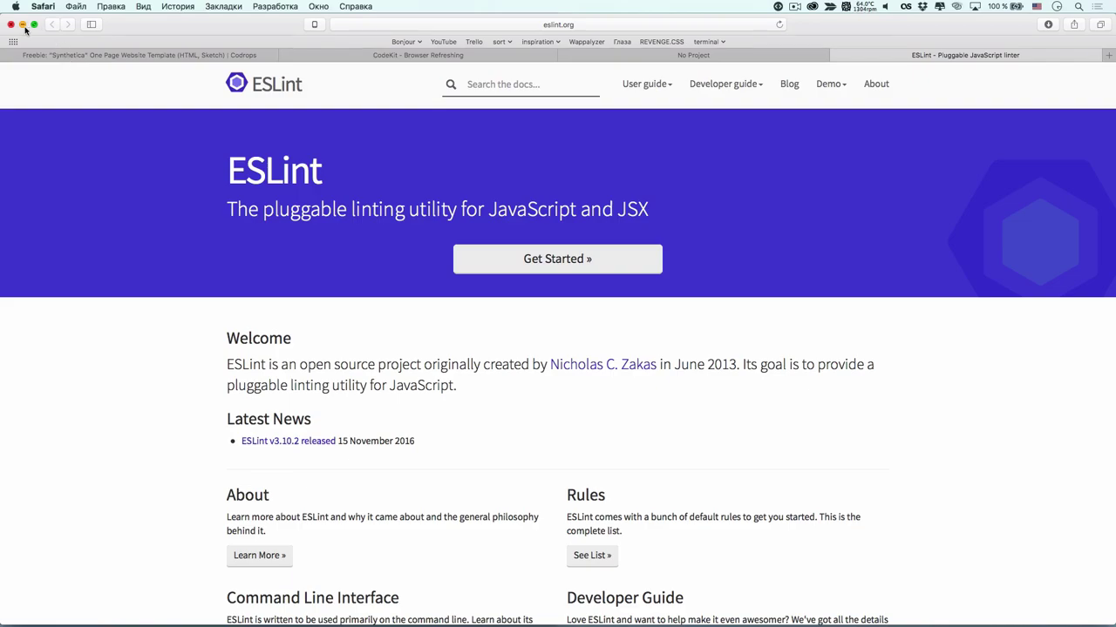
scroll(251, 276, down, 5)
scroll(251, 276, up, 3)
scroll(250, 276, up, 2)
click(22, 24)
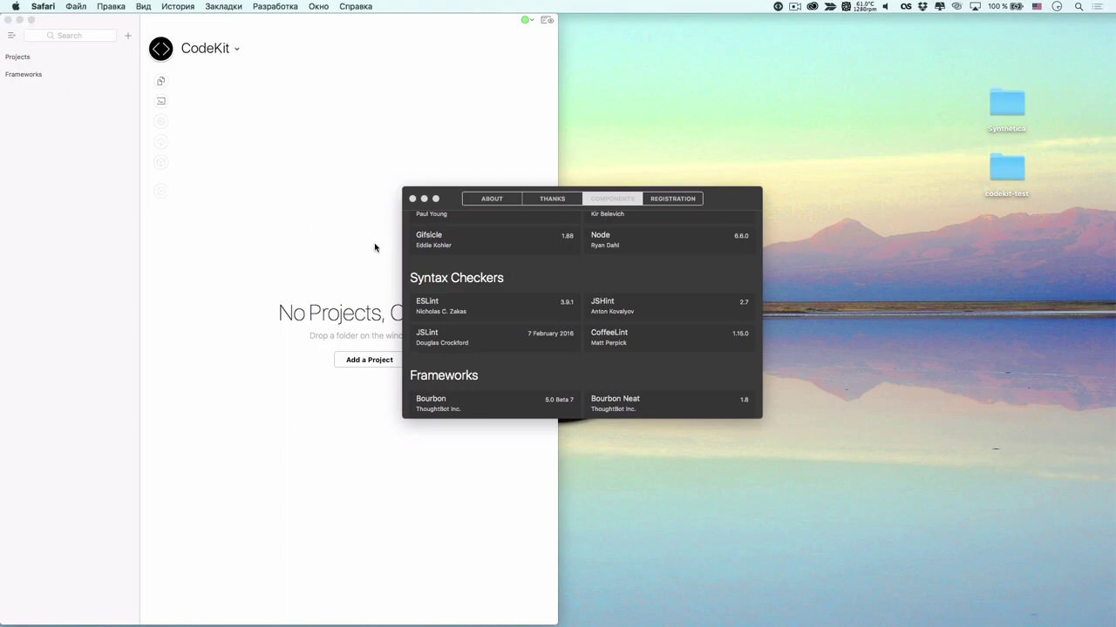
Review the Frameworks section of the bundled components and close the About window
scroll(480, 291, down, 5)
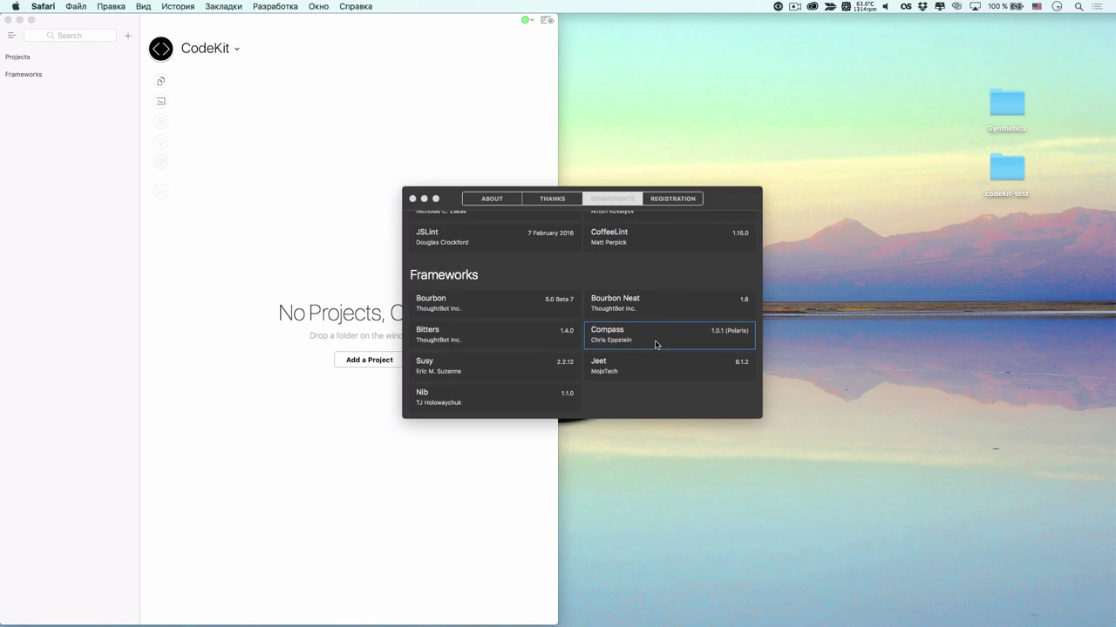
scroll(645, 338, down, 2)
scroll(638, 334, up, 10)
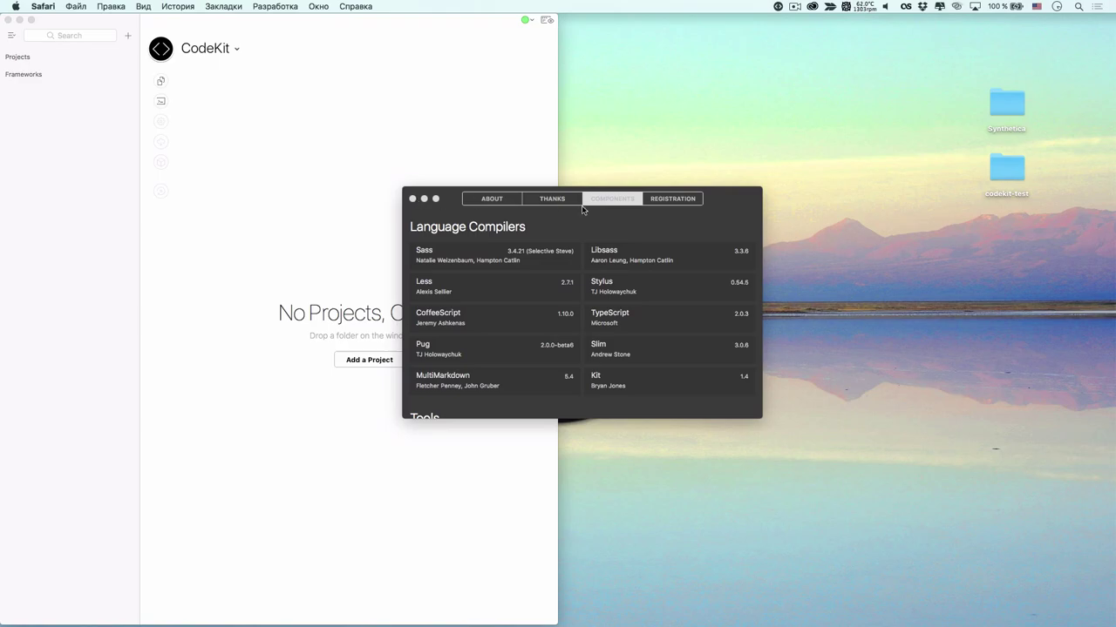
click(413, 199)
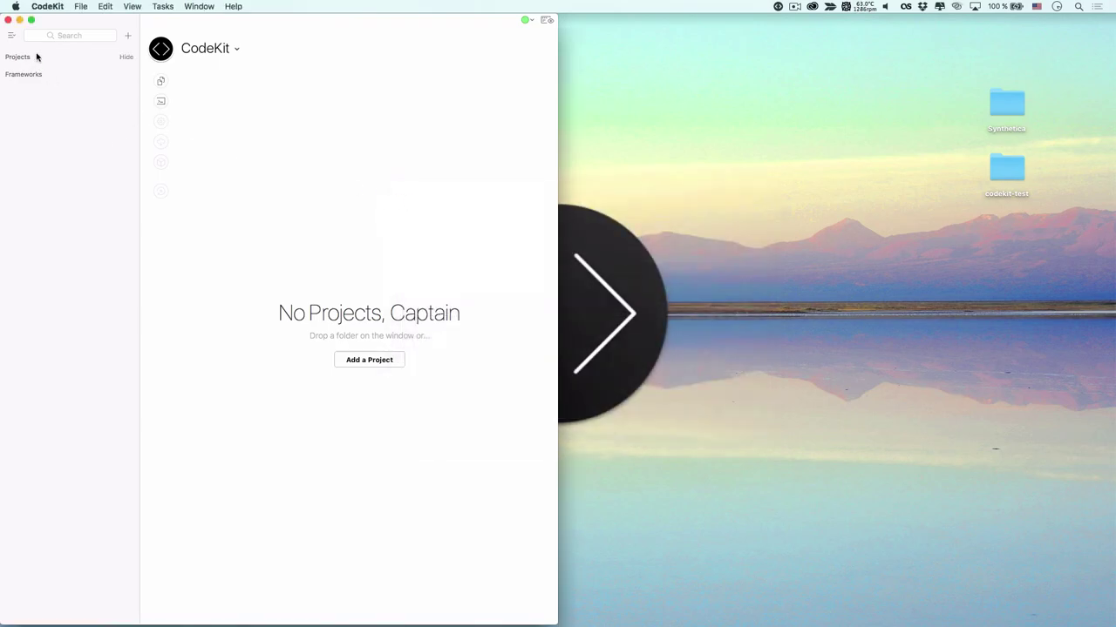
Open the default settings for new projects for editing
mouse_move(126, 54)
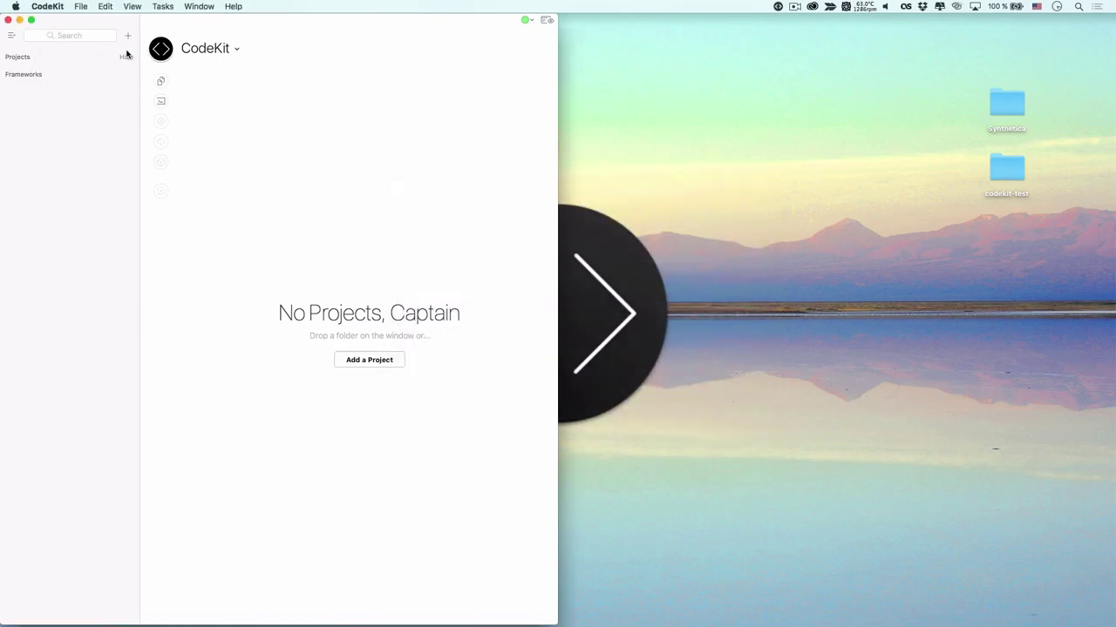
click(64, 11)
mouse_move(82, 8)
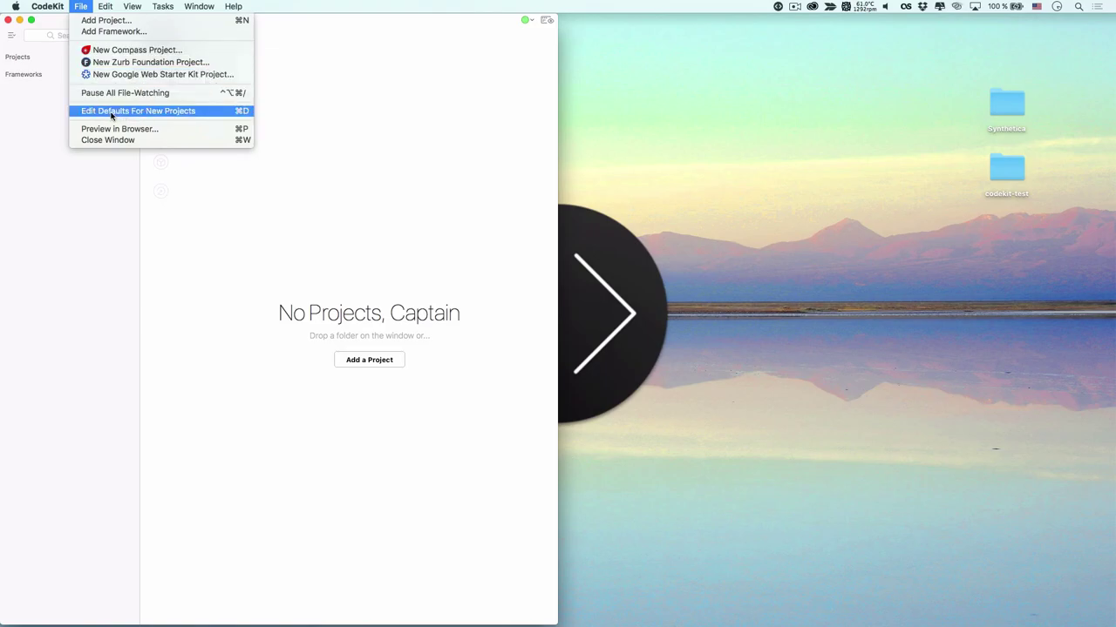
click(160, 112)
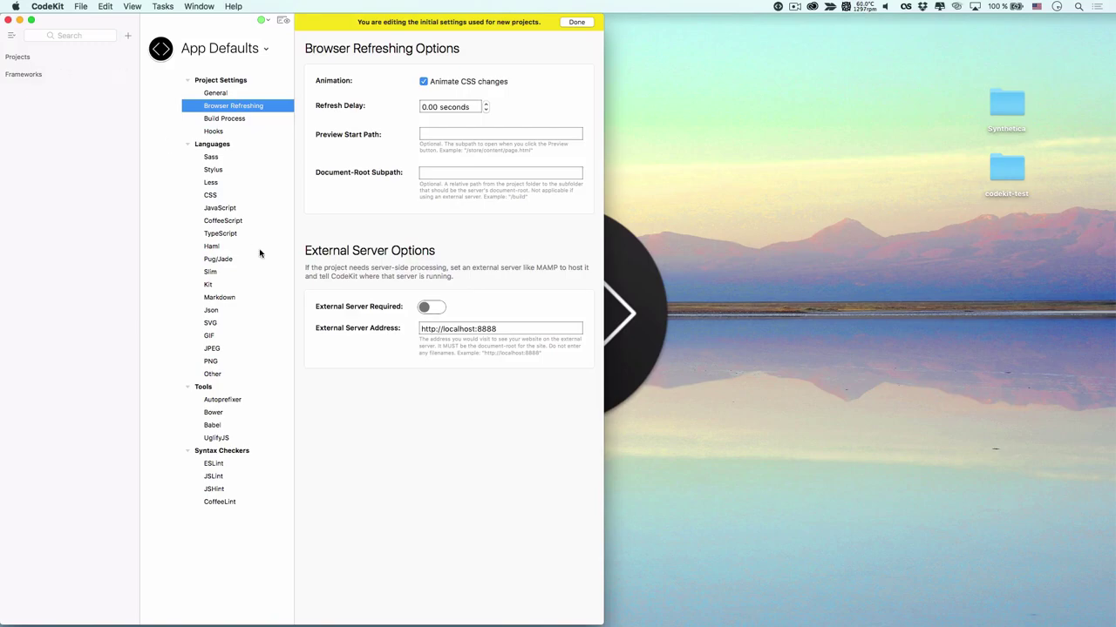
Look through the General, Browser Refreshing and Sass defaults, including the available Sass output styles
click(219, 93)
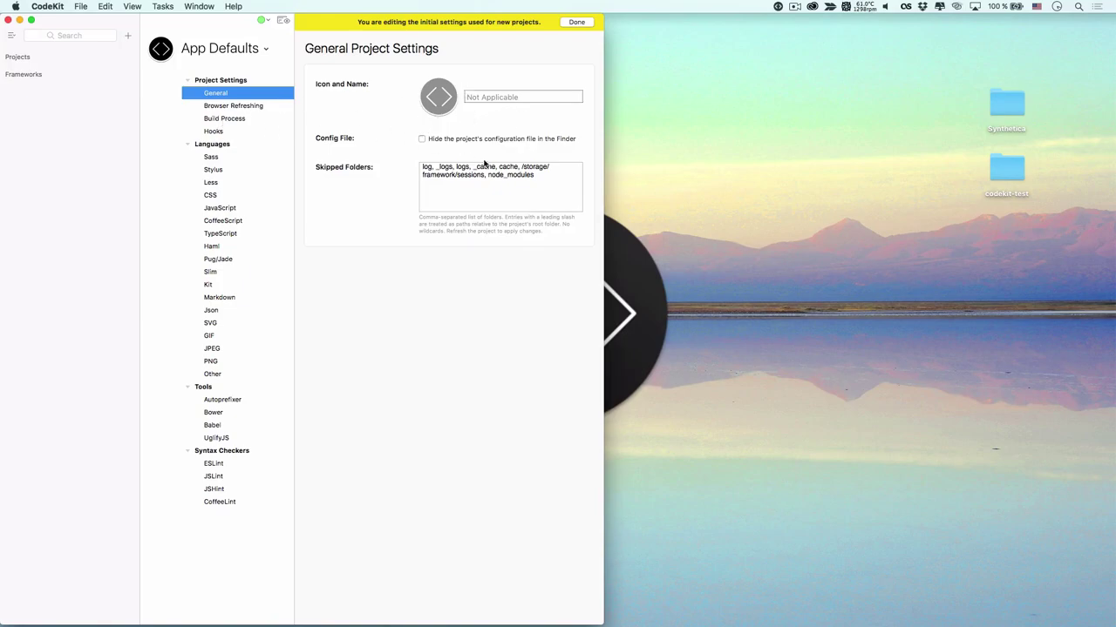
click(252, 112)
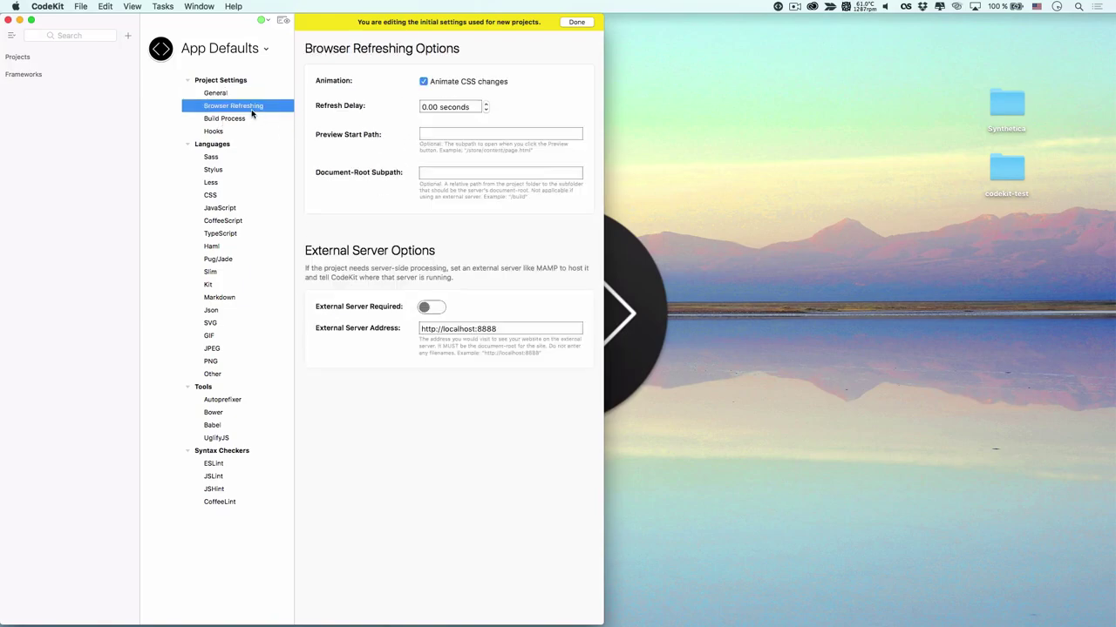
click(221, 158)
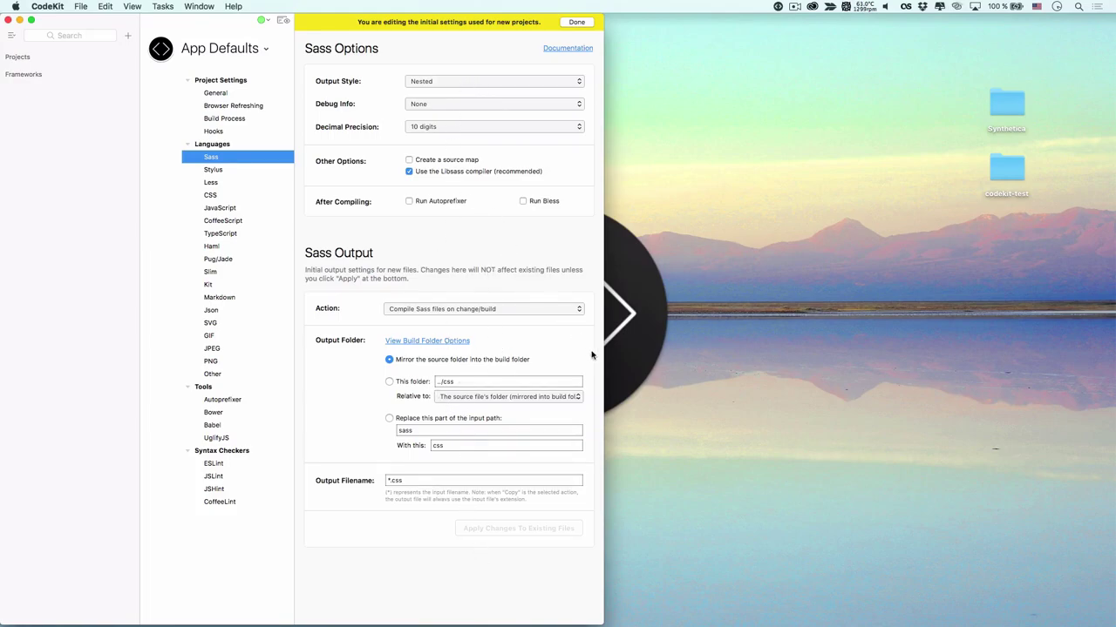
click(429, 83)
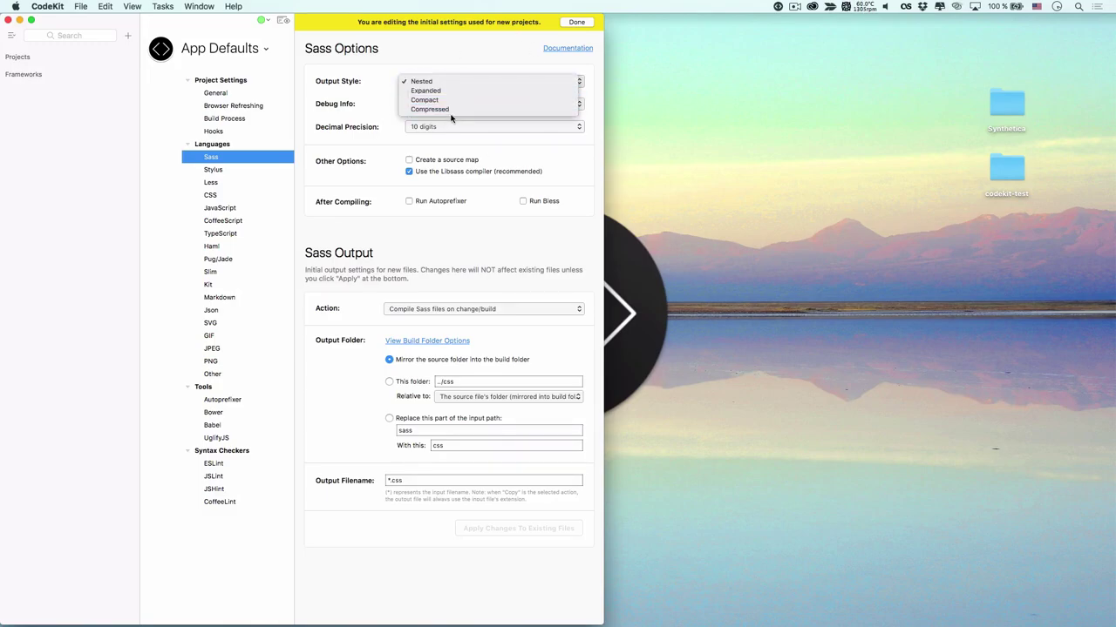
click(490, 221)
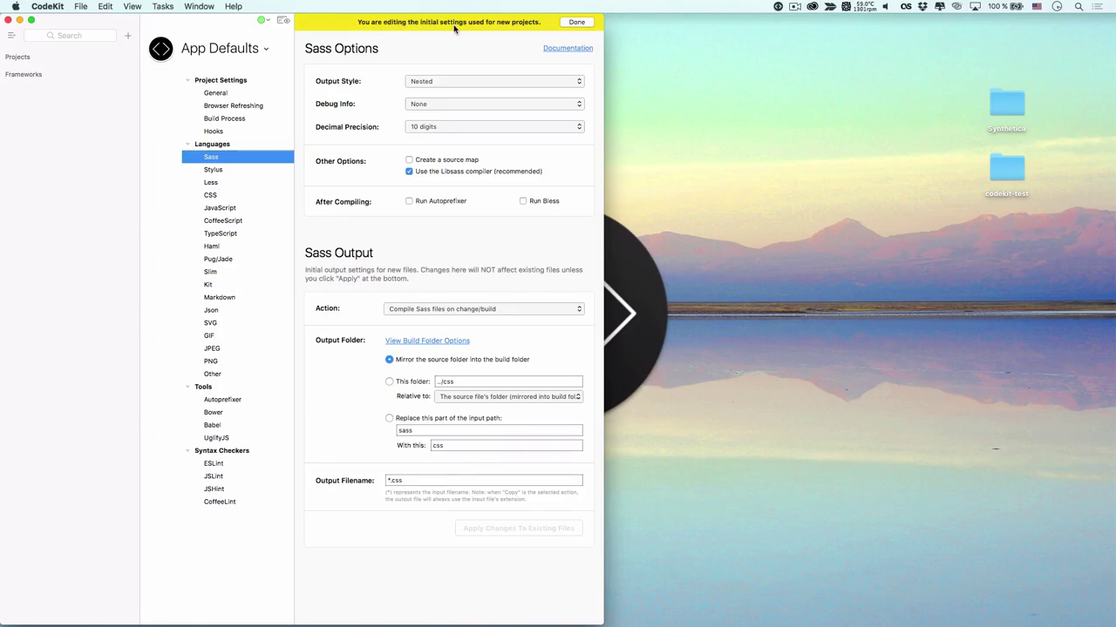
Finish editing the project defaults and add the Synthetica folder from the desktop as a project
click(576, 22)
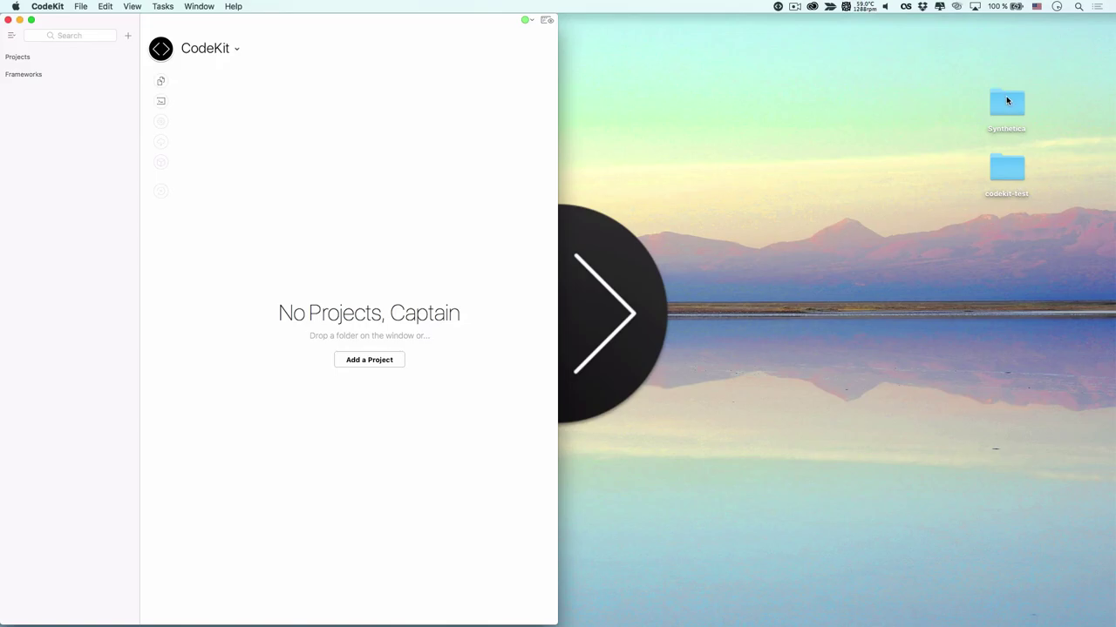
drag(1000, 101, 450, 284)
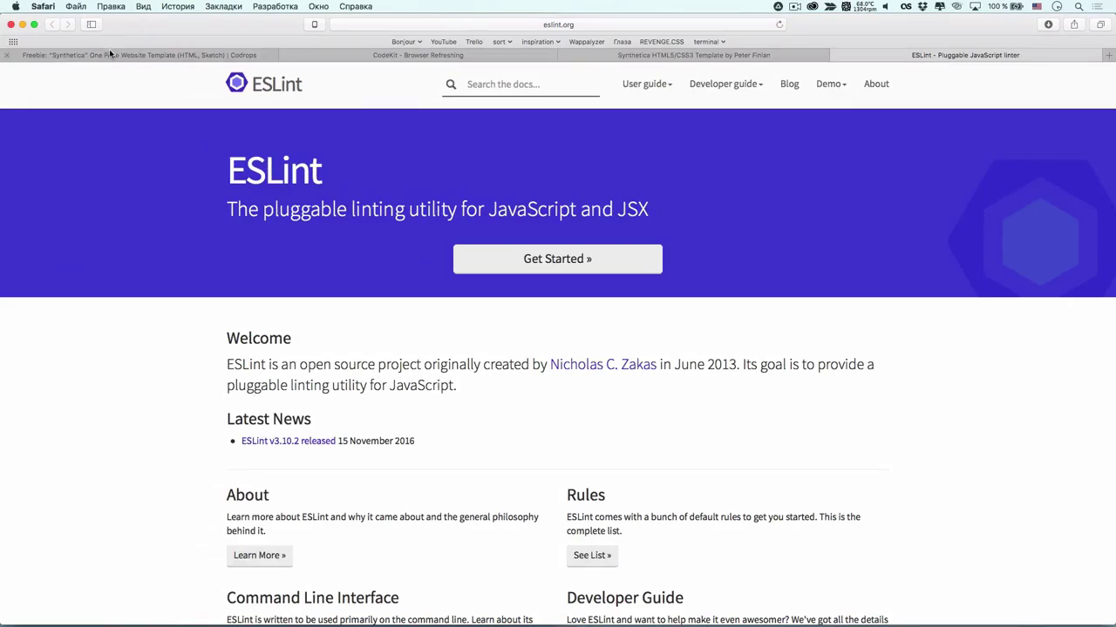
View the Codrops article about the Synthetica one page website template in Safari, then leave the browser
click(110, 54)
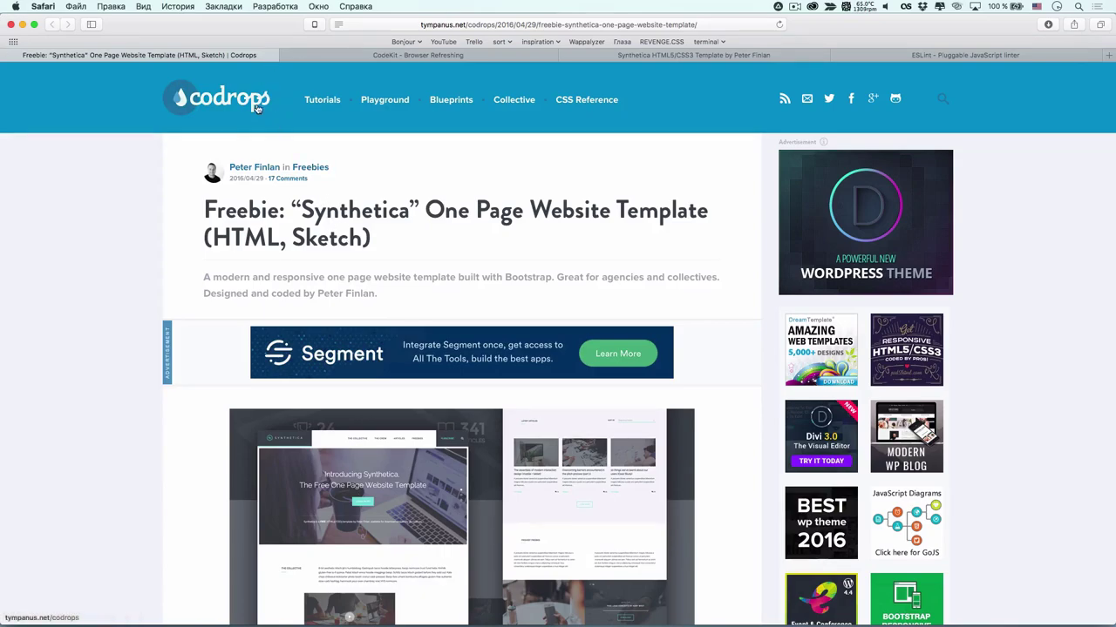
scroll(231, 112, down, 5)
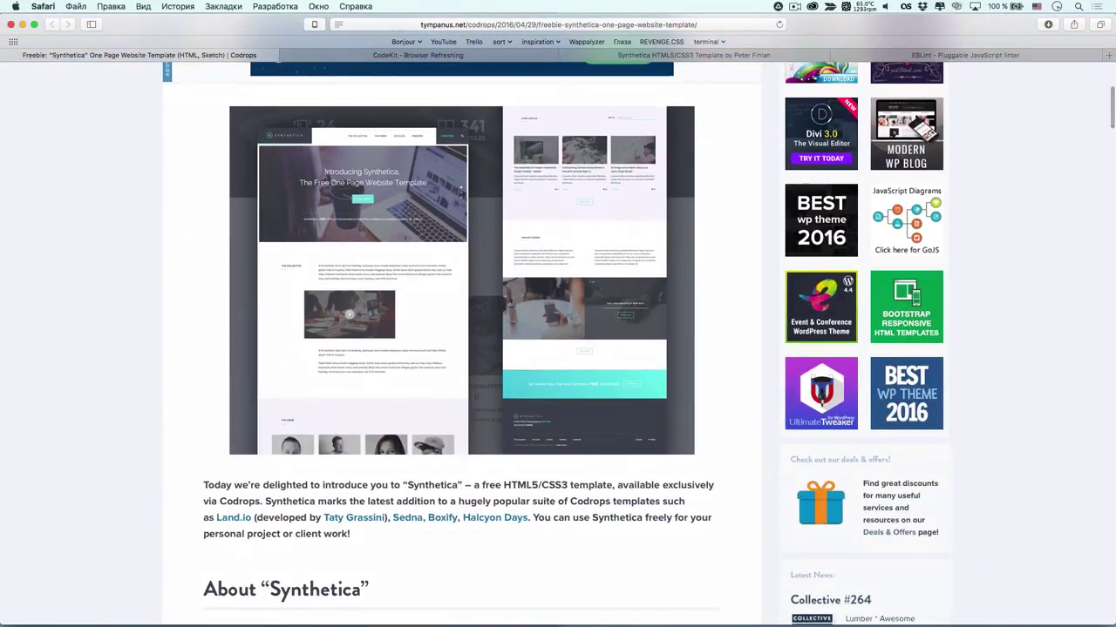
scroll(408, 201, up, 5)
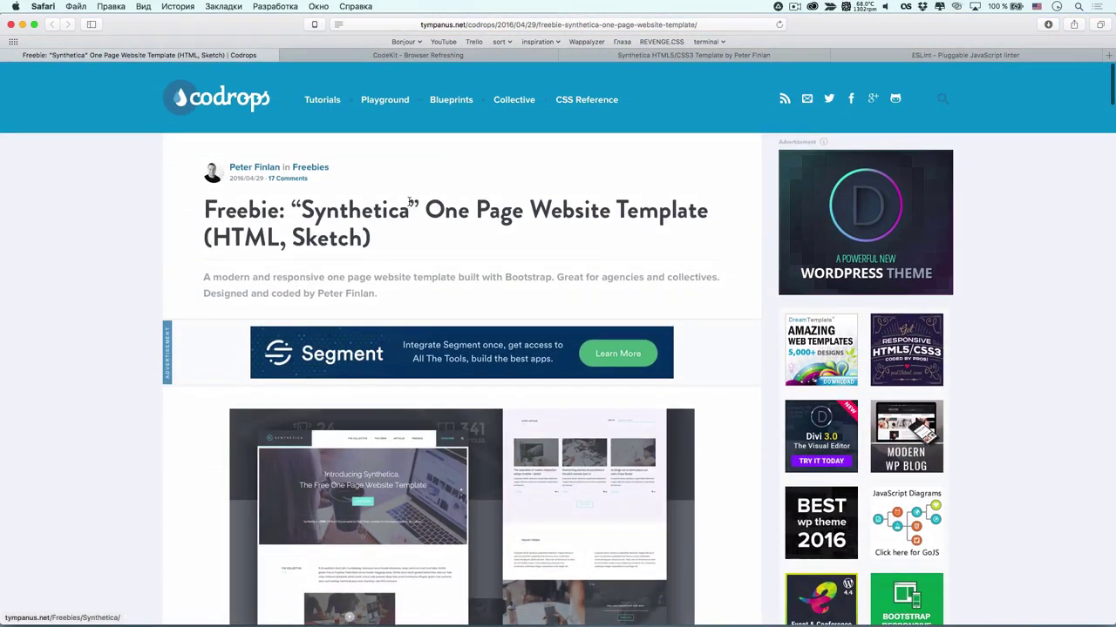
scroll(408, 201, down, 2)
scroll(409, 201, down, 8)
scroll(409, 204, up, 10)
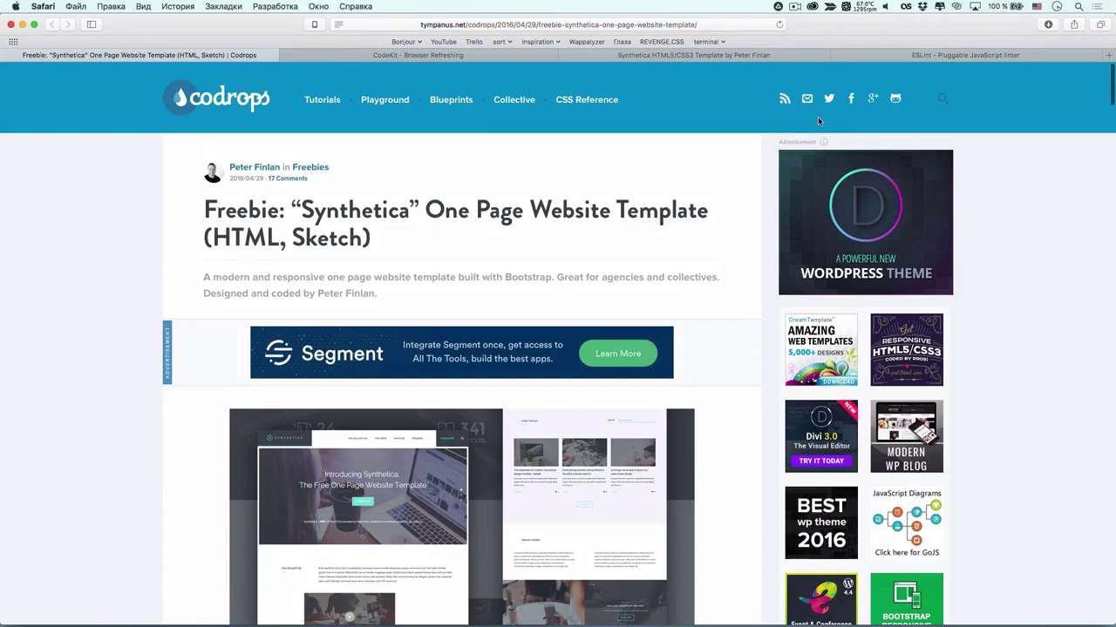
click(884, 54)
click(7, 55)
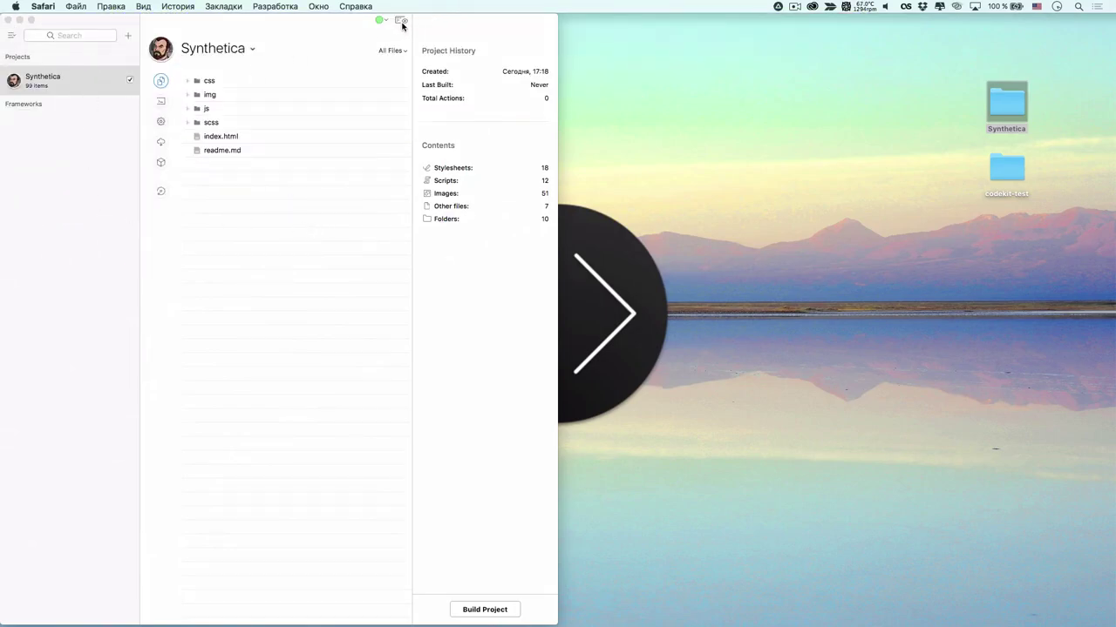
Expand the Synthetica project's scss folder in CodeKit and check the preview server addresses
click(60, 209)
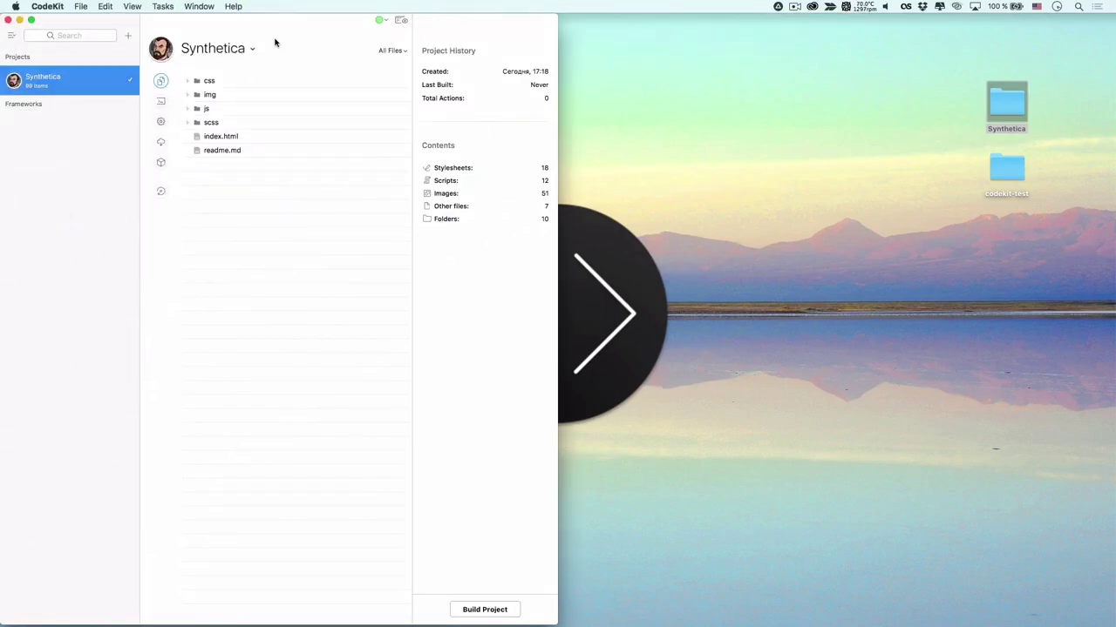
click(188, 122)
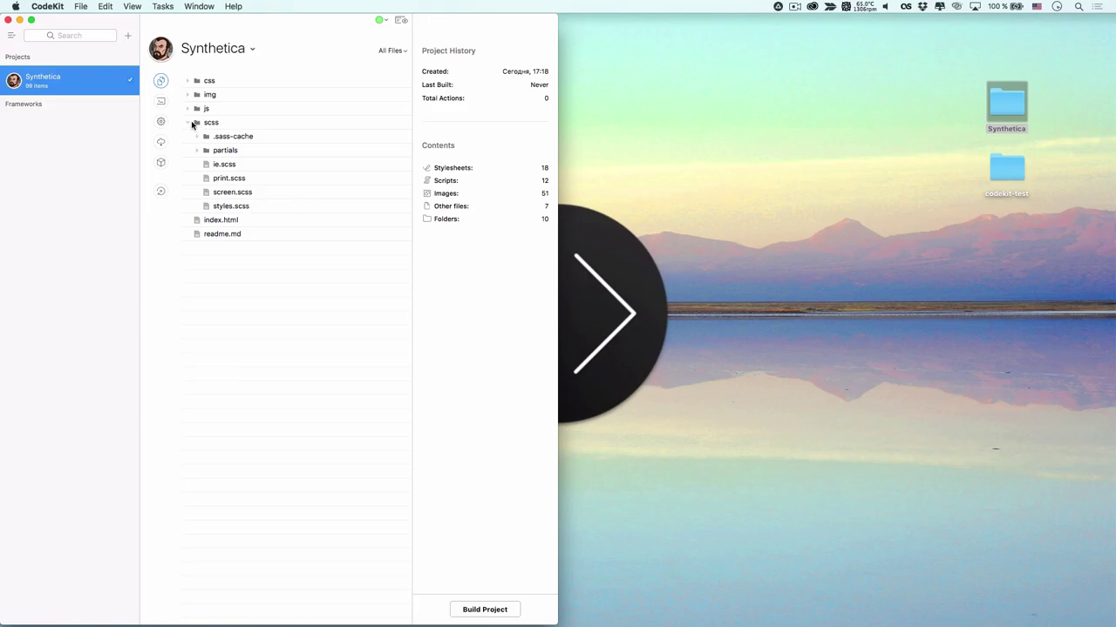
click(385, 21)
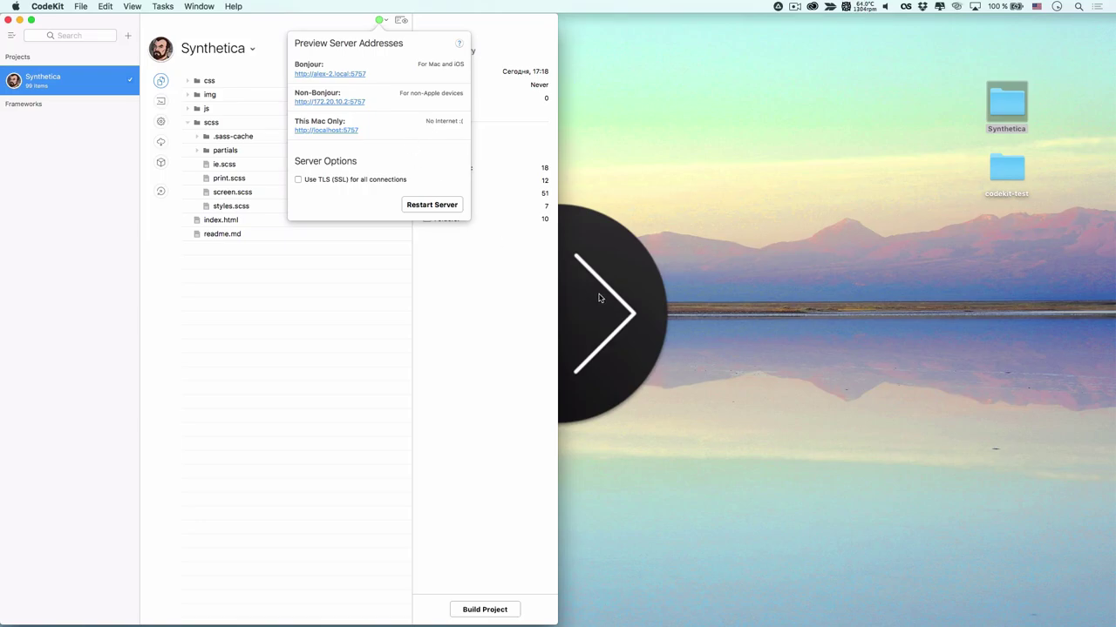
click(254, 294)
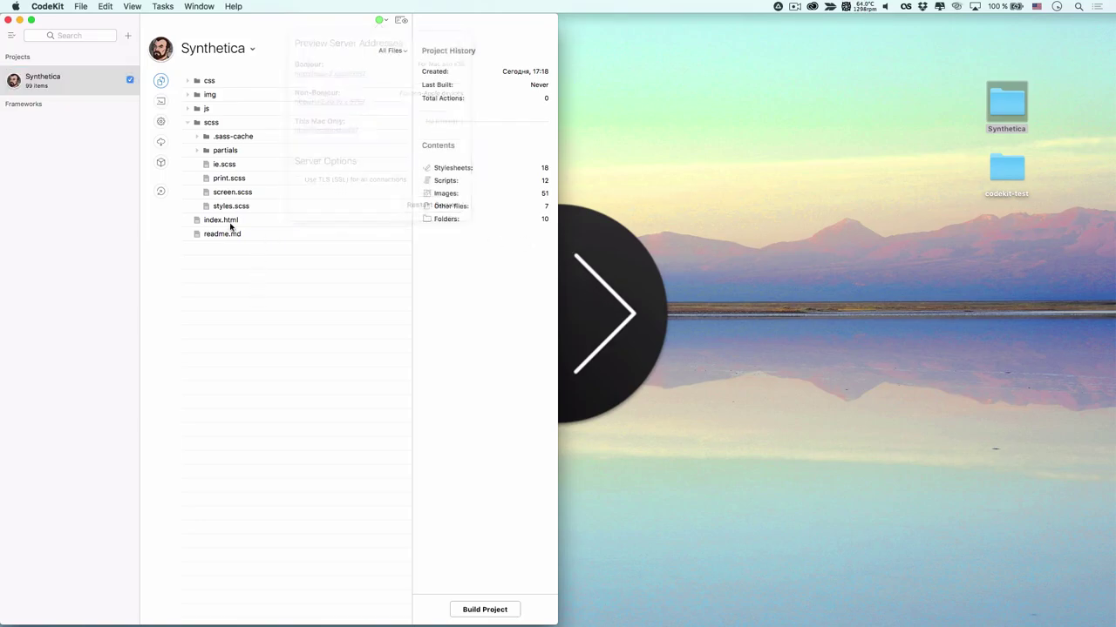
Open the project settings of the Synthetica project
right_click(108, 79)
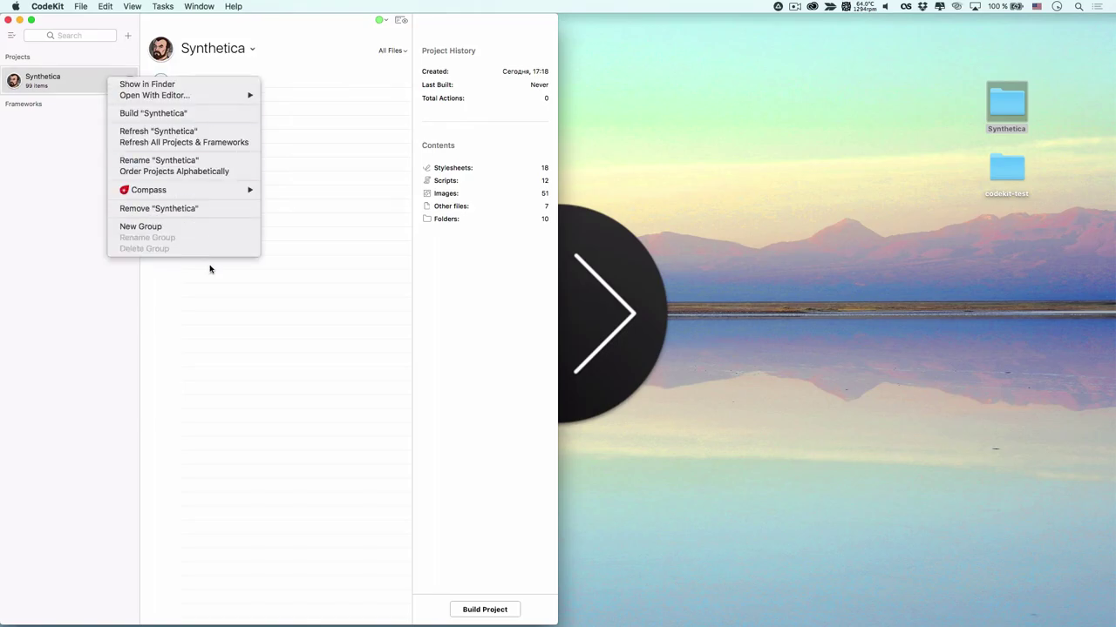
click(220, 309)
click(161, 121)
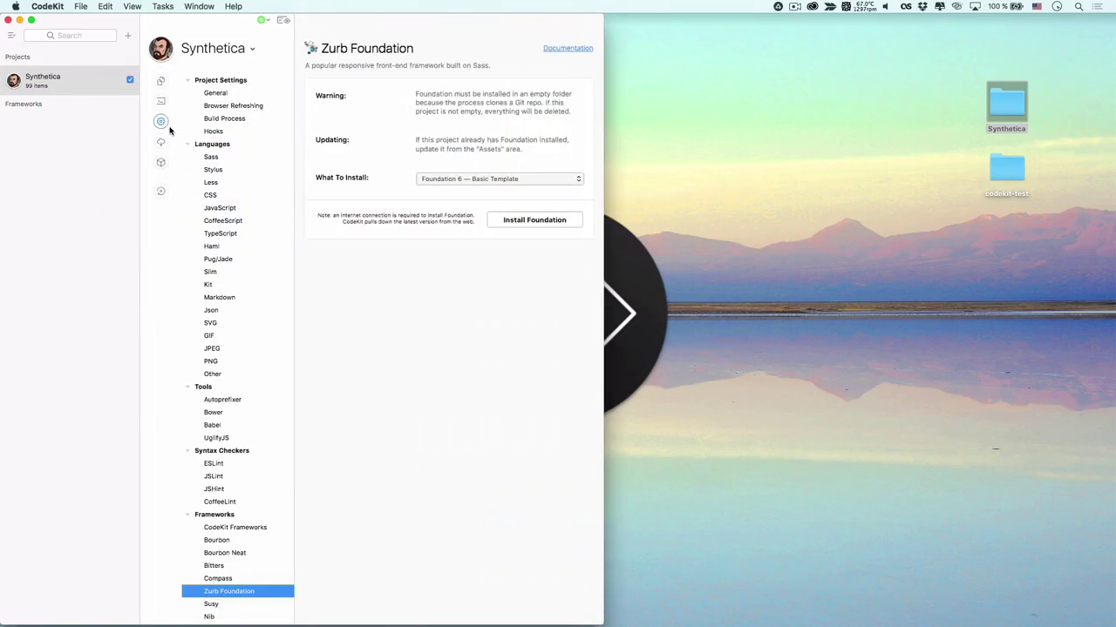
Review the Browser Refreshing and Build Process settings of the Synthetica project
click(228, 105)
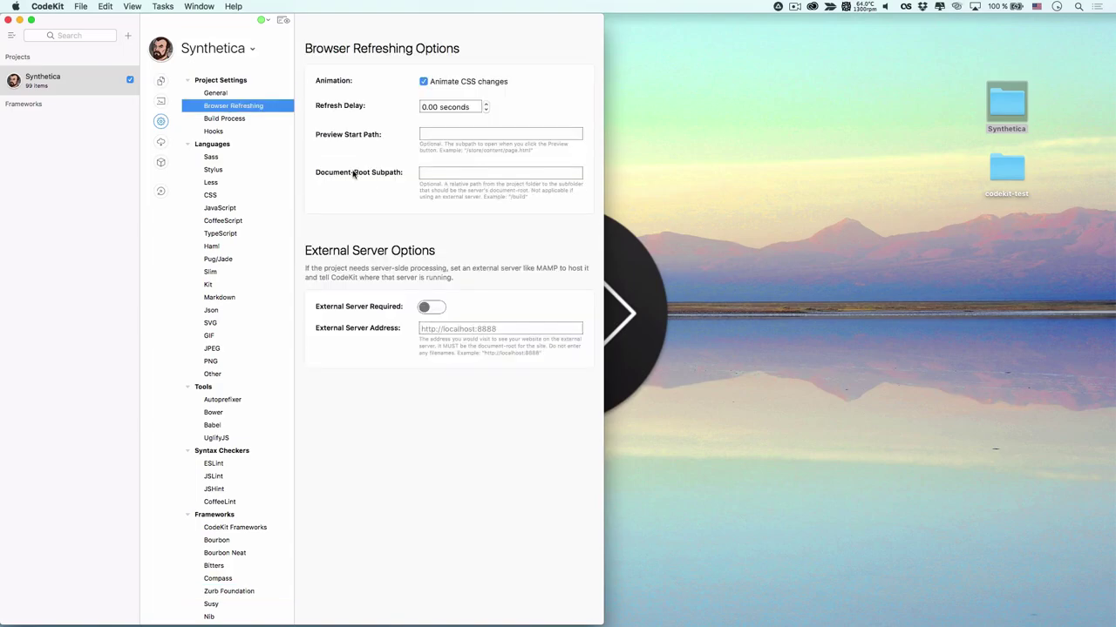
click(226, 118)
click(230, 107)
Look through CodeKit's General and Browsers preferences, including the default preview address choices, and close the preferences
click(48, 6)
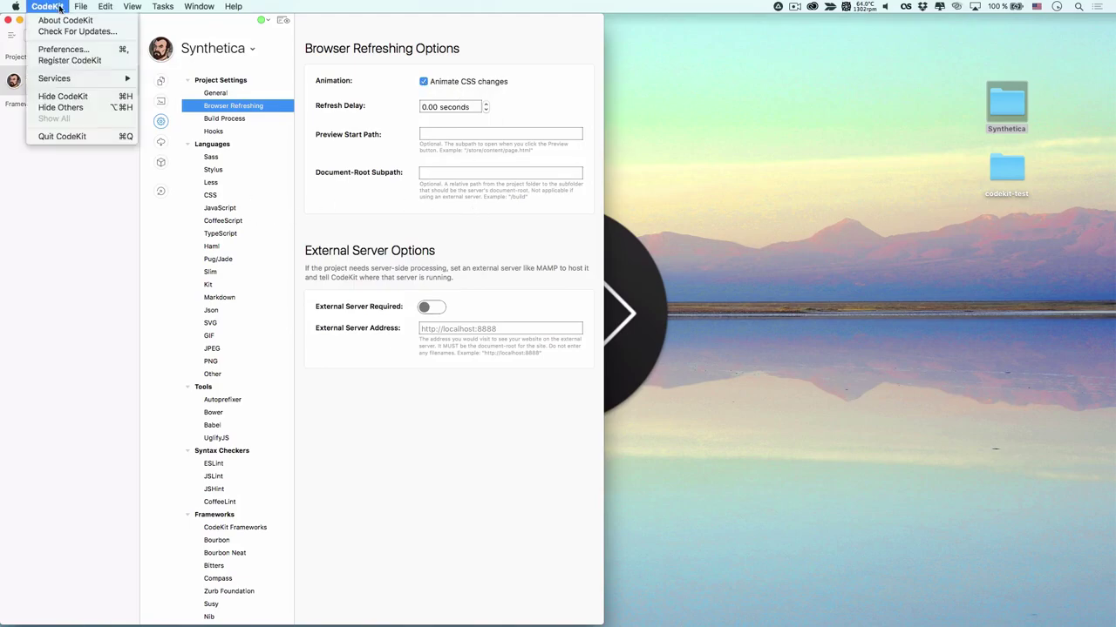
click(63, 49)
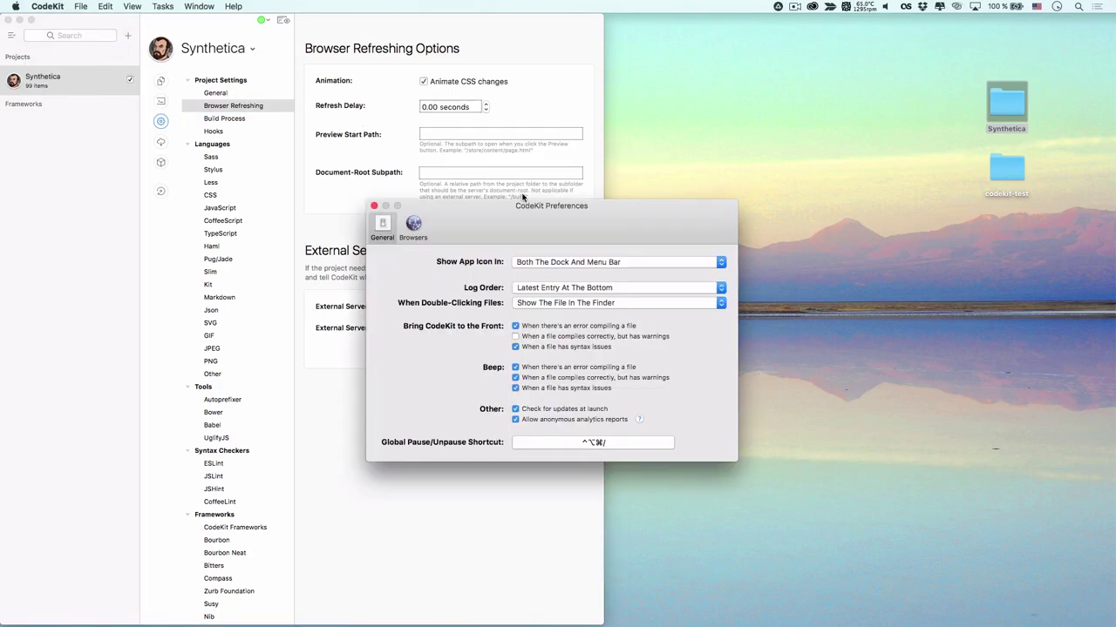
click(410, 228)
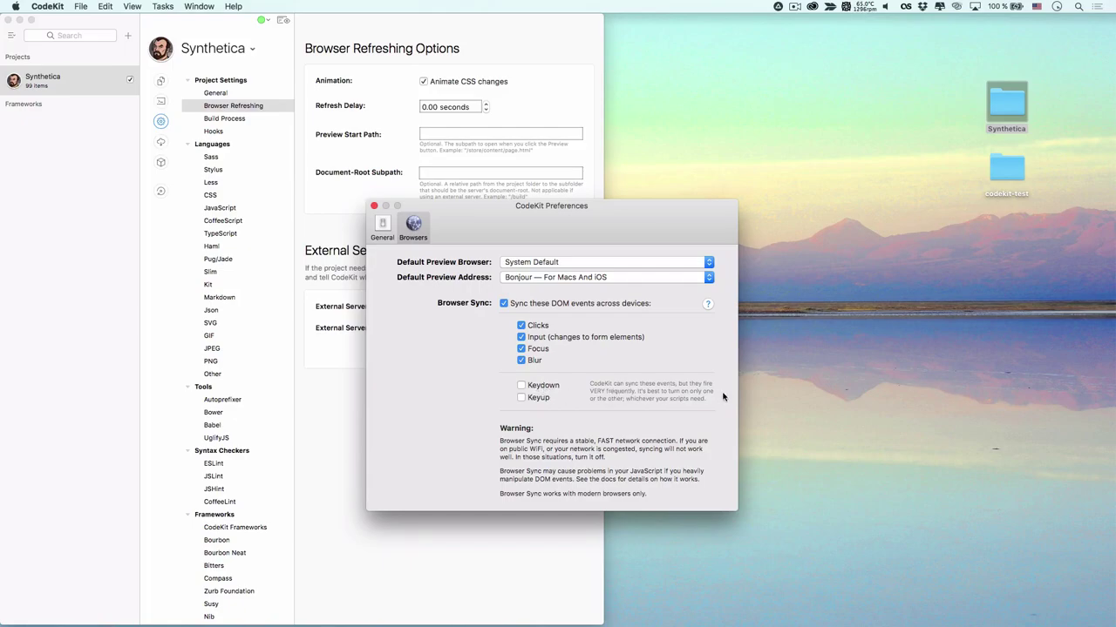
click(538, 280)
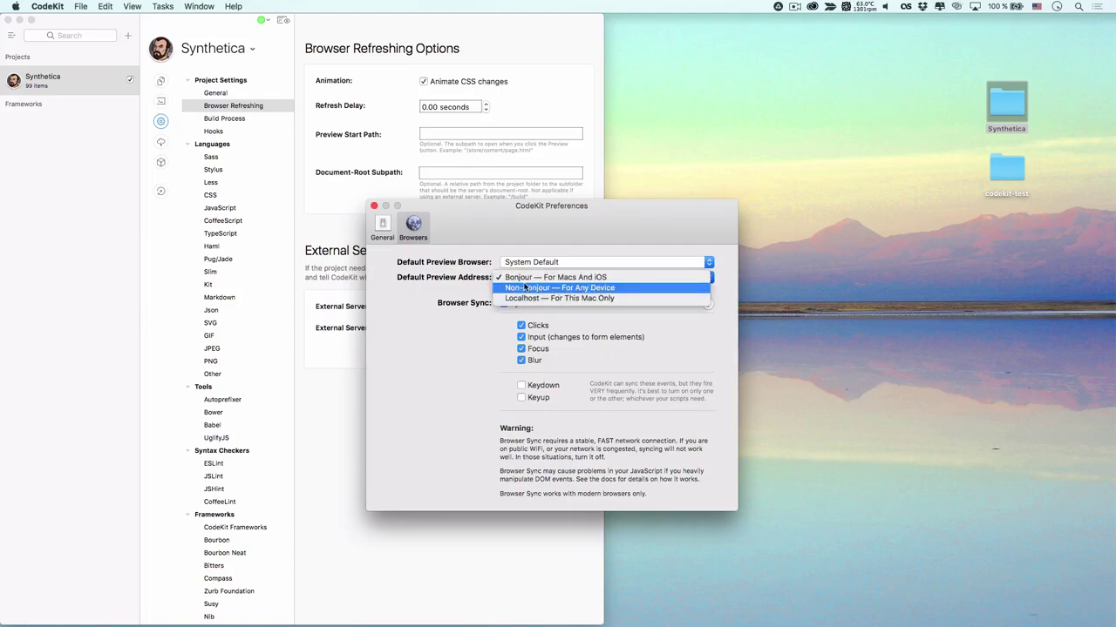
click(378, 211)
click(374, 206)
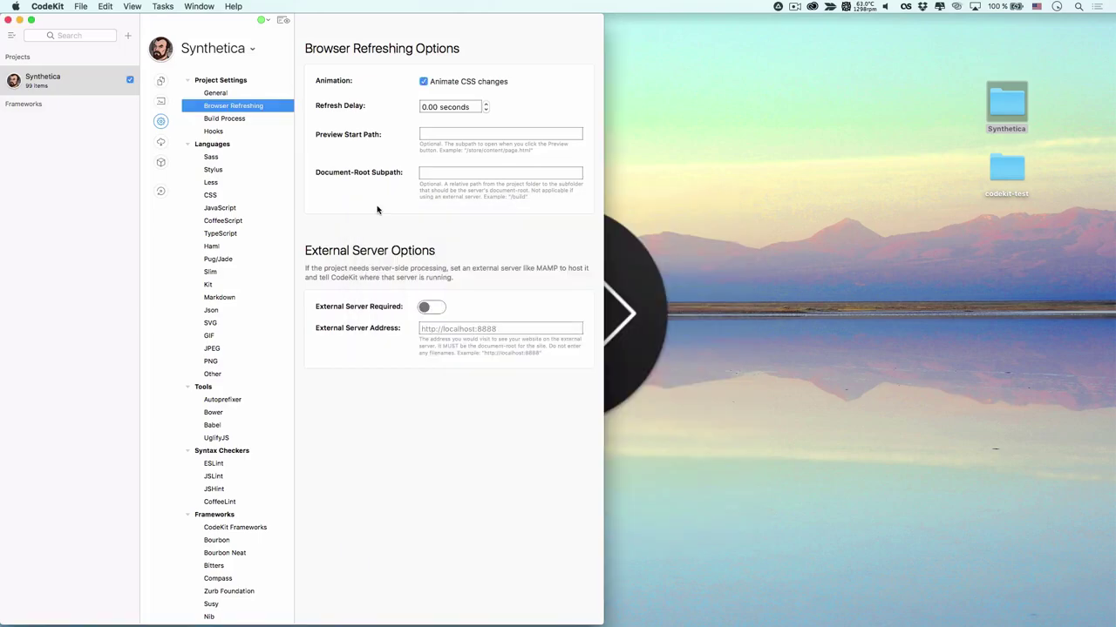
Preview the Synthetica site in Safari, fit the browser to the right half of the screen, and reload and look over the page
click(282, 21)
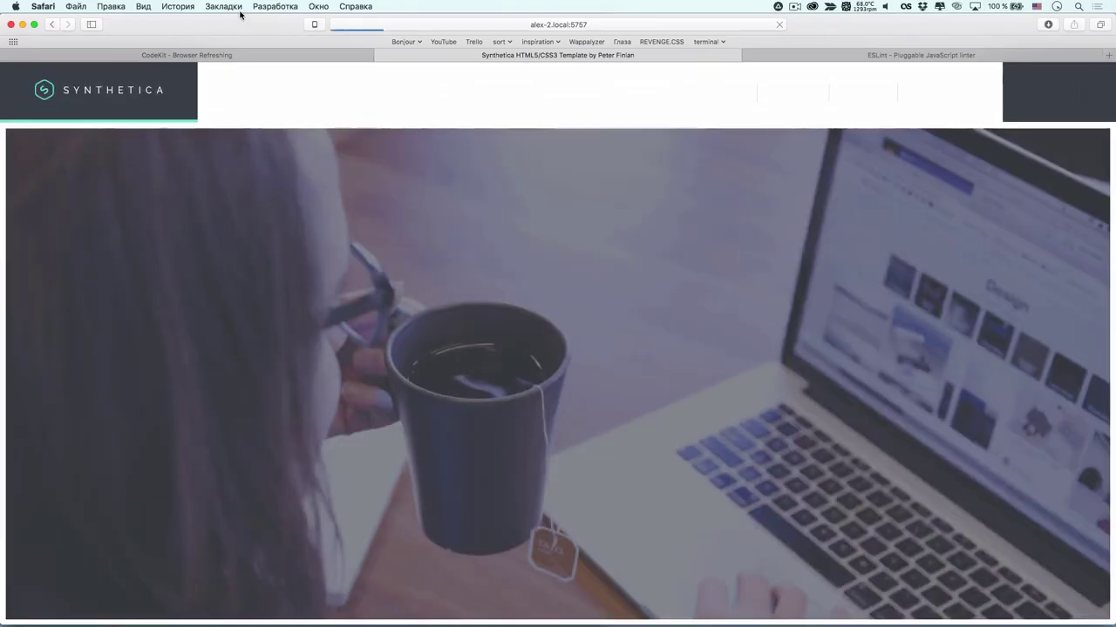
key(super+alt+Right)
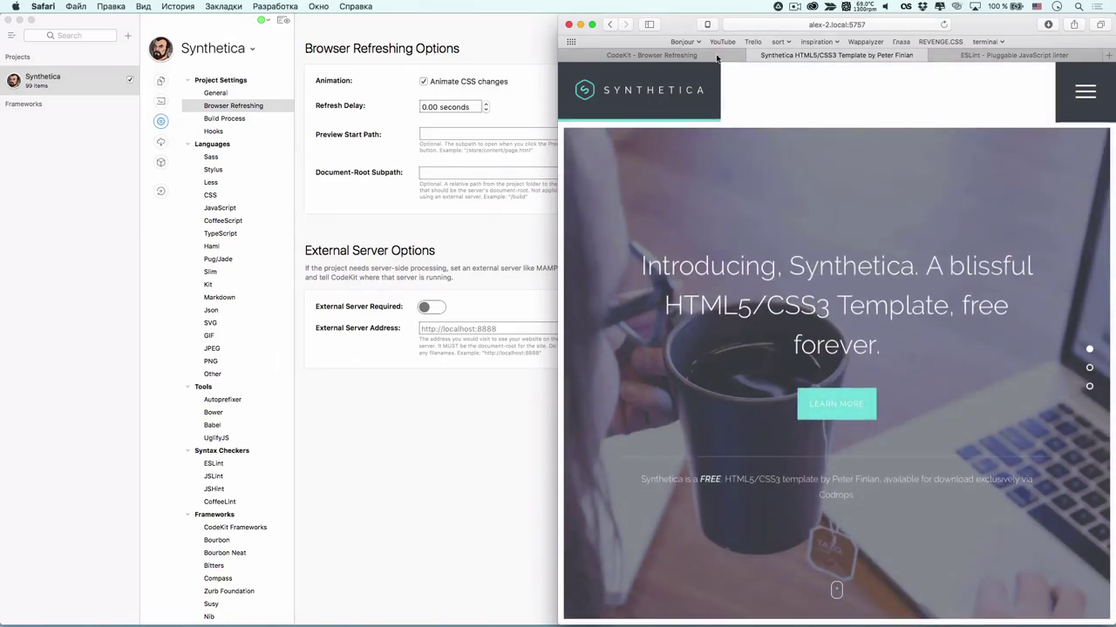
scroll(762, 122, down, 5)
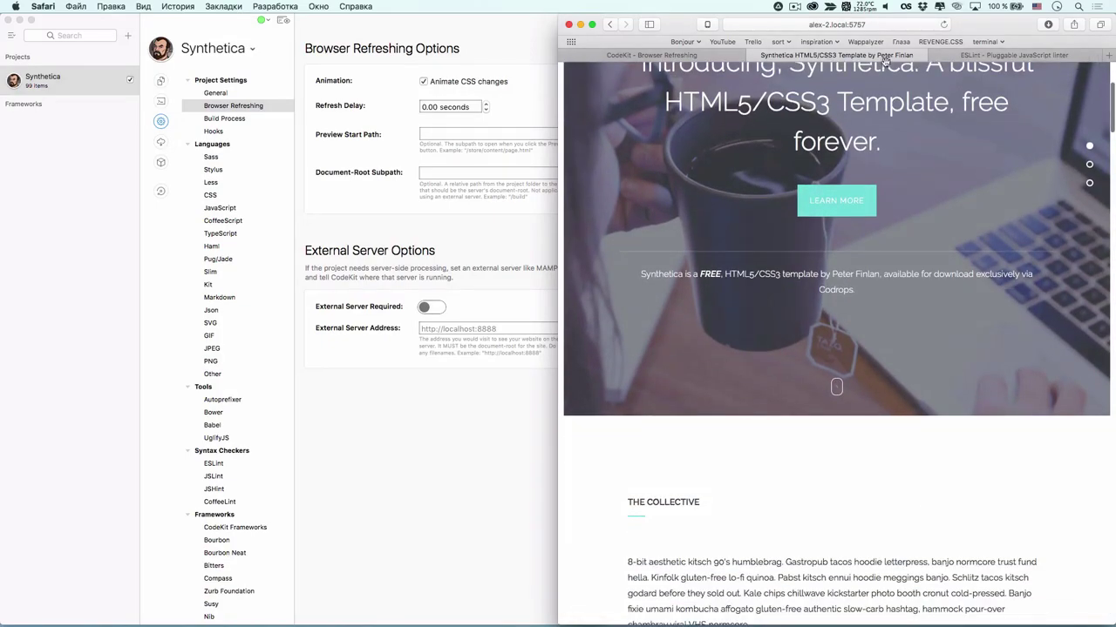
key(super+r)
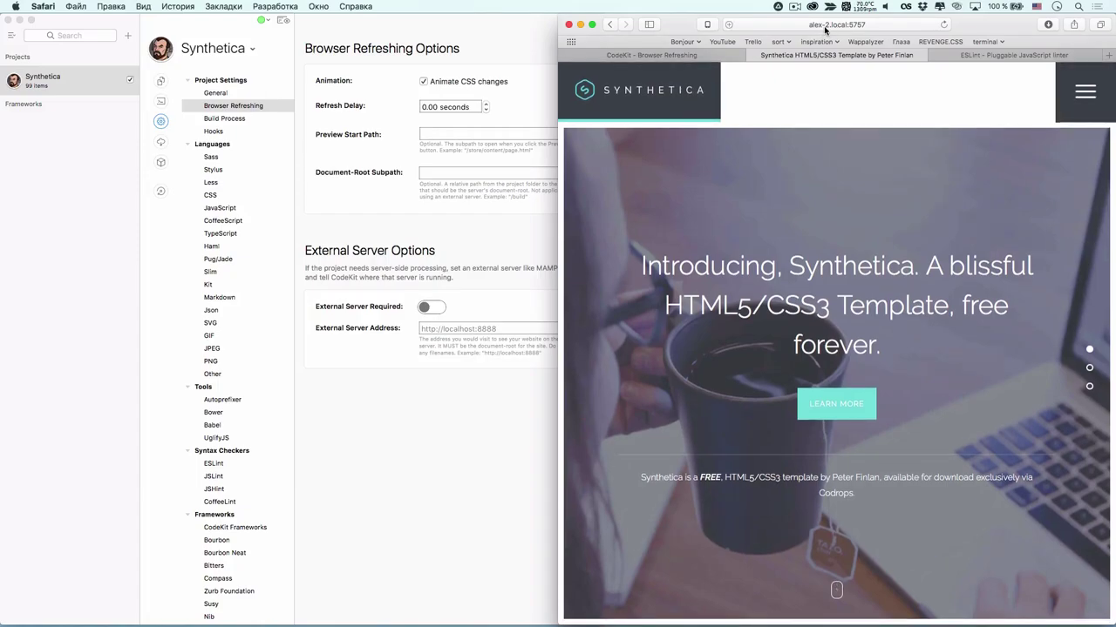
scroll(908, 125, down, 10)
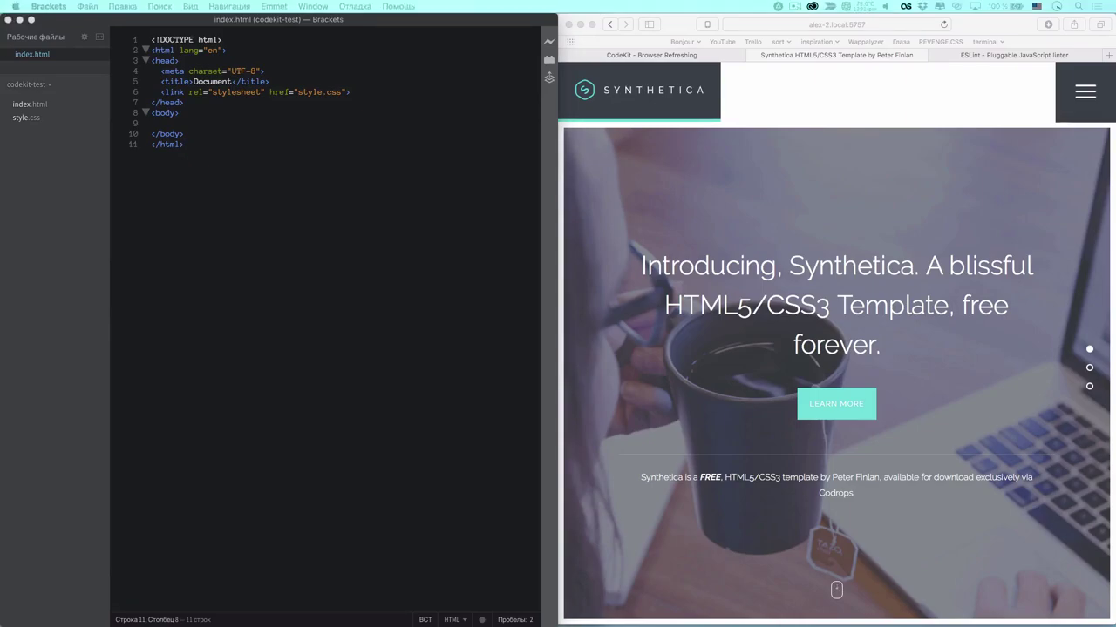
Load the Synthetica folder in Brackets and open styles.scss from its scss folder
drag(78, 377, 49, 374)
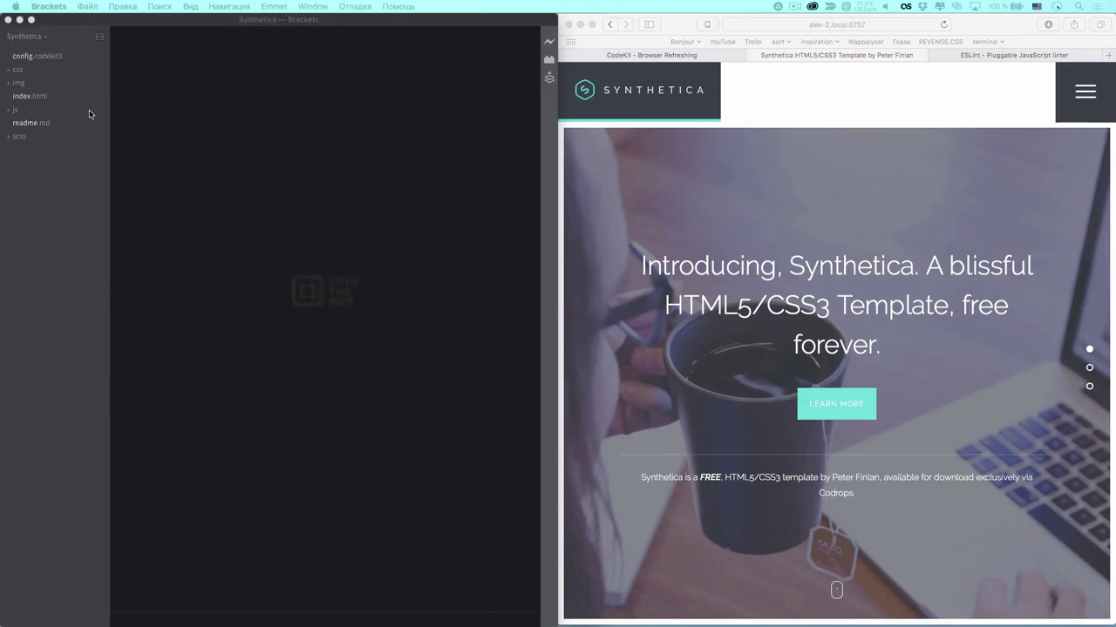
click(18, 136)
double_click(41, 216)
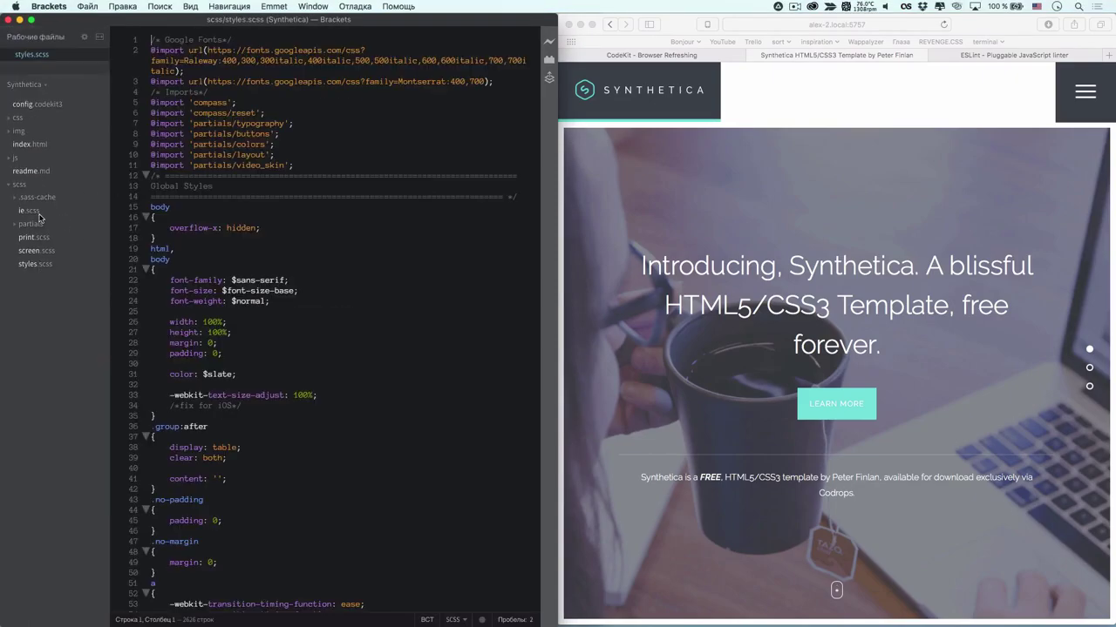
Add background-color: red to the first body rule in styles.scss and save the file
click(275, 229)
key(Return)
text(bgc)
key(Tab)
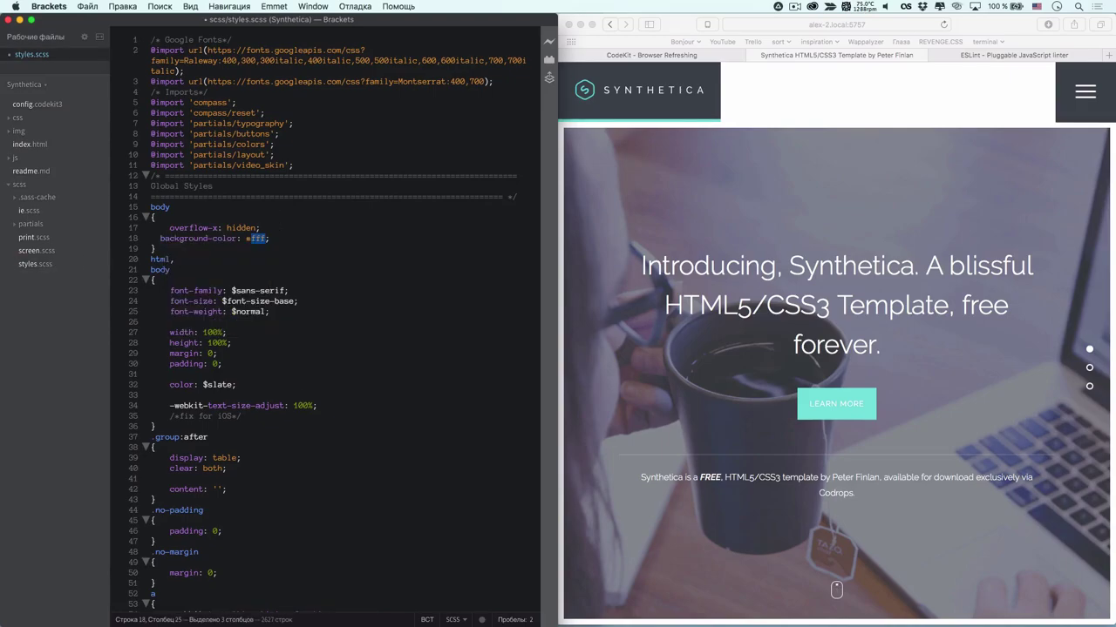
text(red)
key(cmd+s)
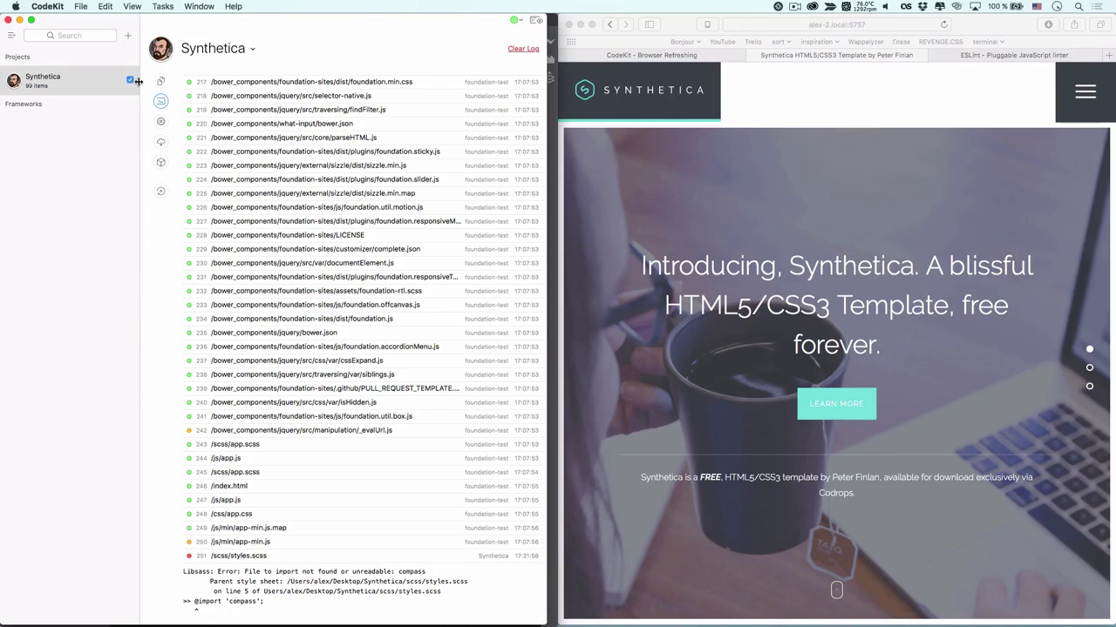
Check which Compass commands CodeKit offers for the Synthetica project
right_click(82, 84)
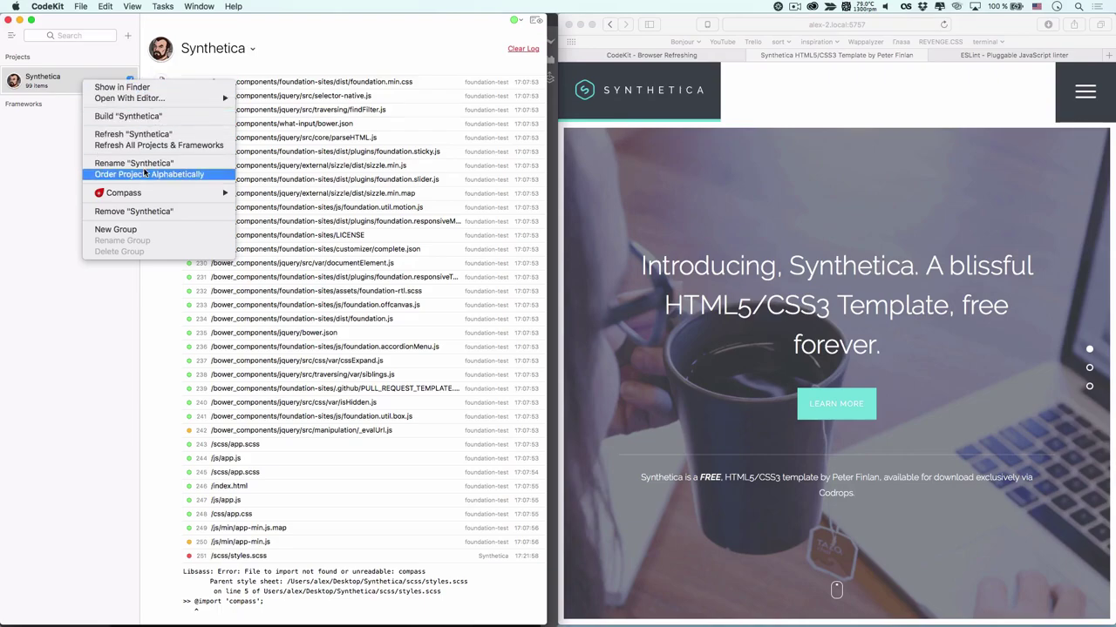
mouse_move(157, 193)
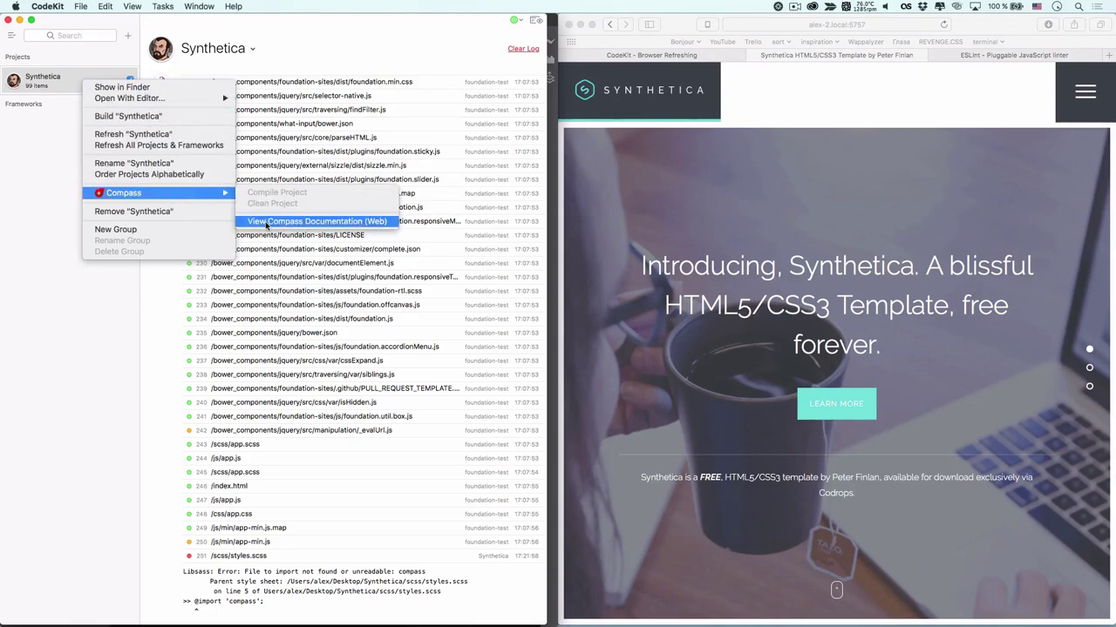
click(419, 59)
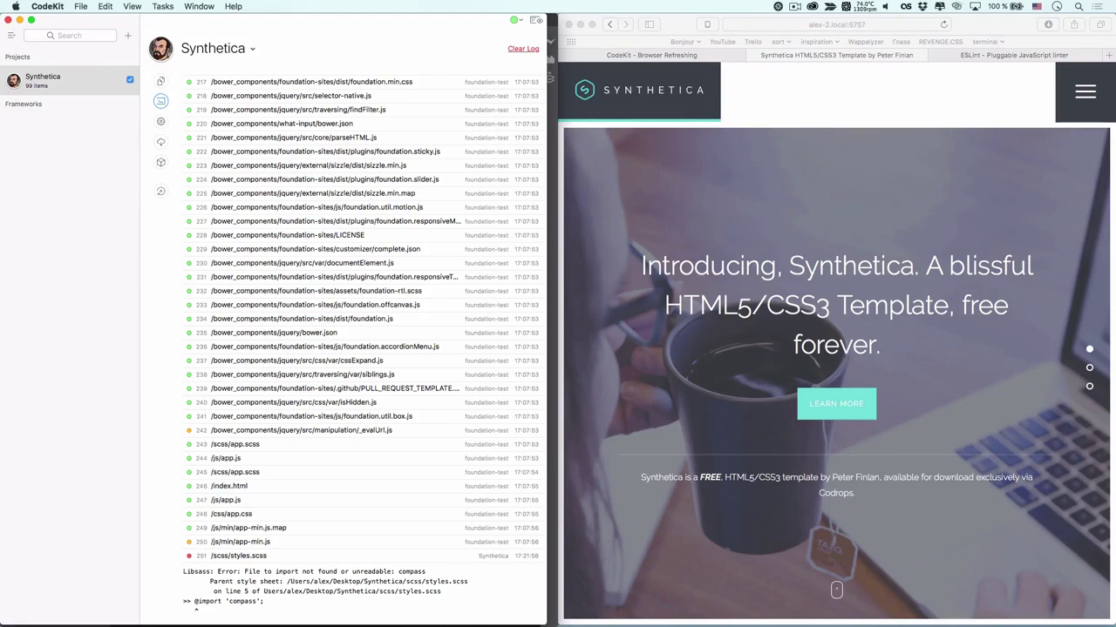
Replace the Synthetica project in CodeKit with the codekit-test folder and make codekit-test the active project
key(super+Tab)
drag(2, 270, 81, 270)
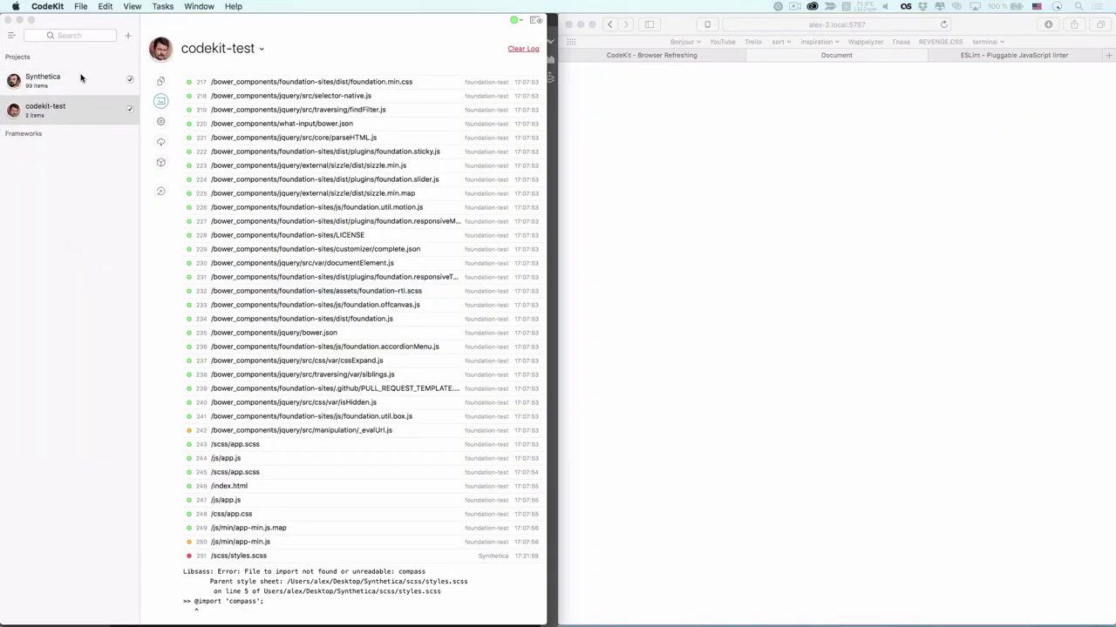
right_click(94, 81)
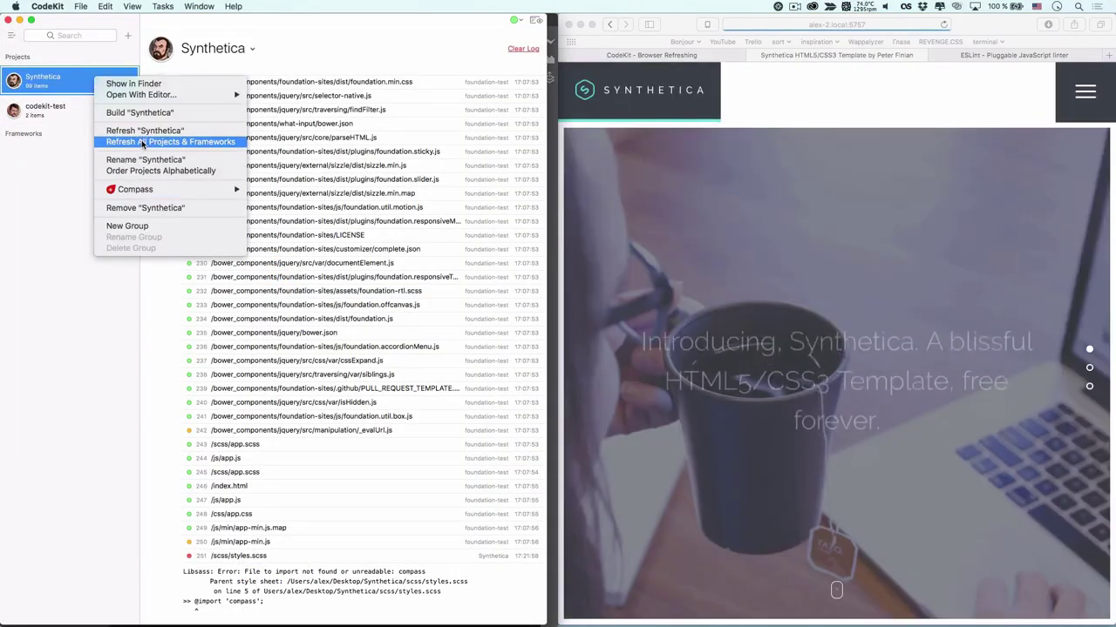
click(146, 208)
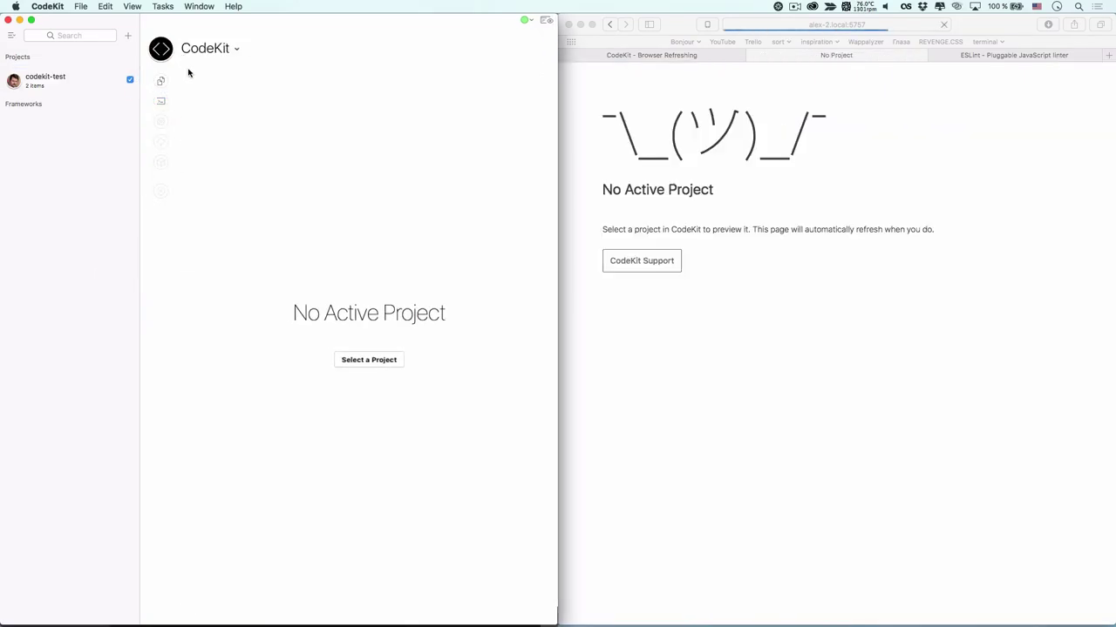
click(71, 77)
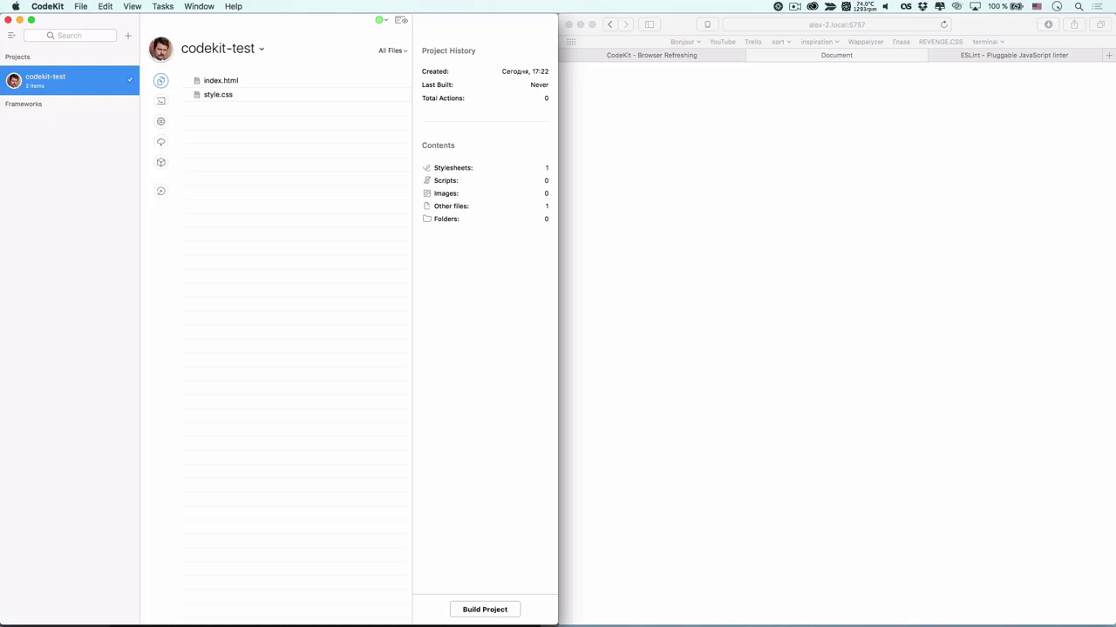
Switch to Brackets, load the codekit-test folder and open its index.html
key(super+Tab)
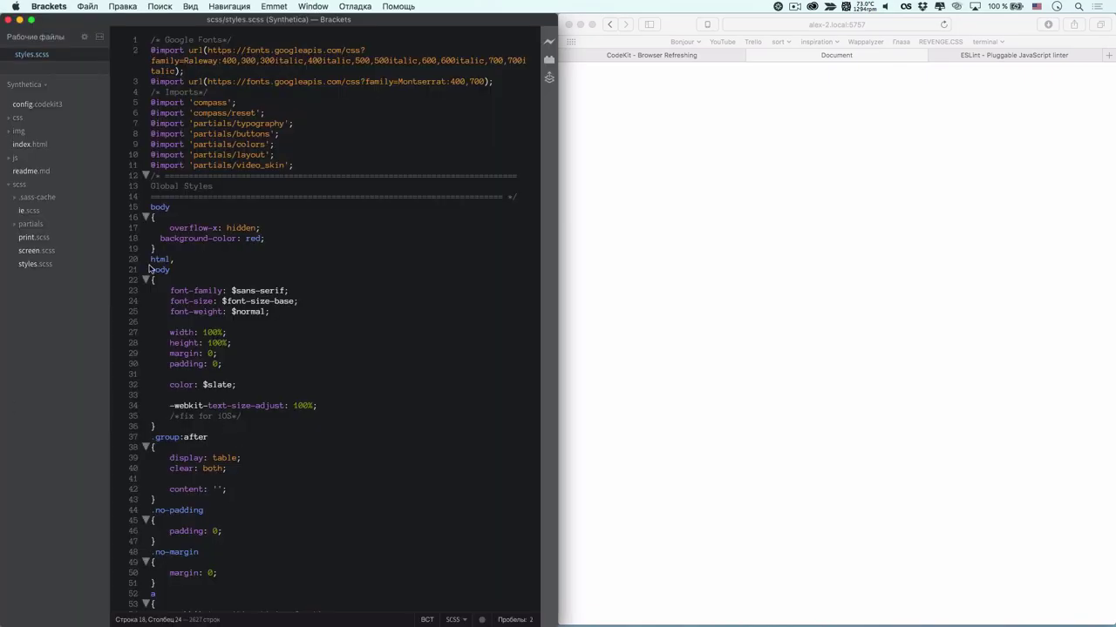
key(super+Tab)
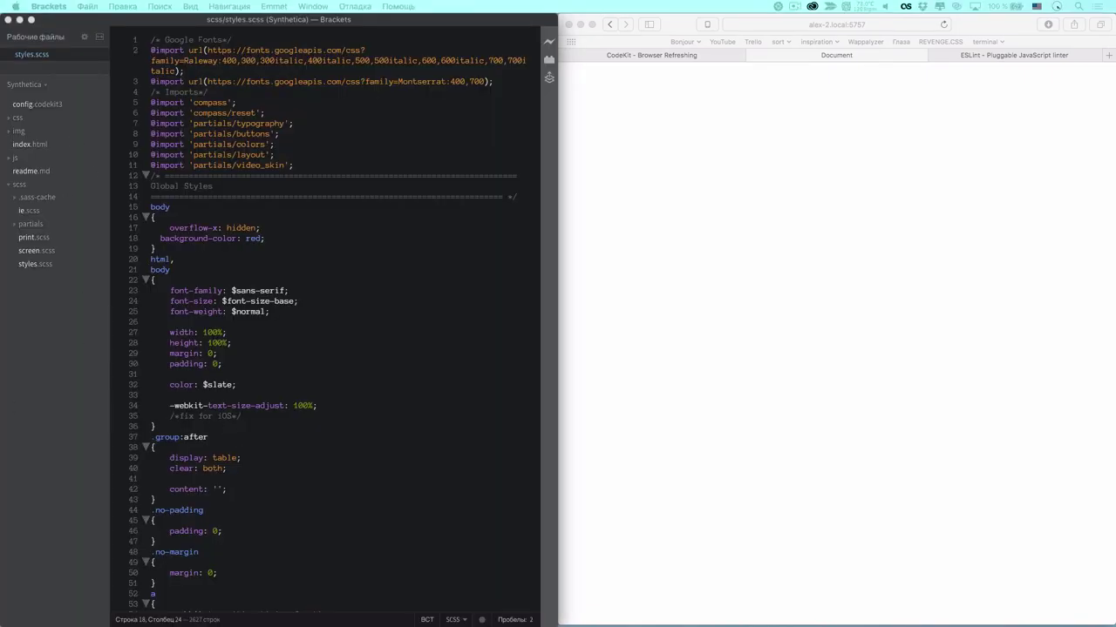
drag(85, 418, 71, 258)
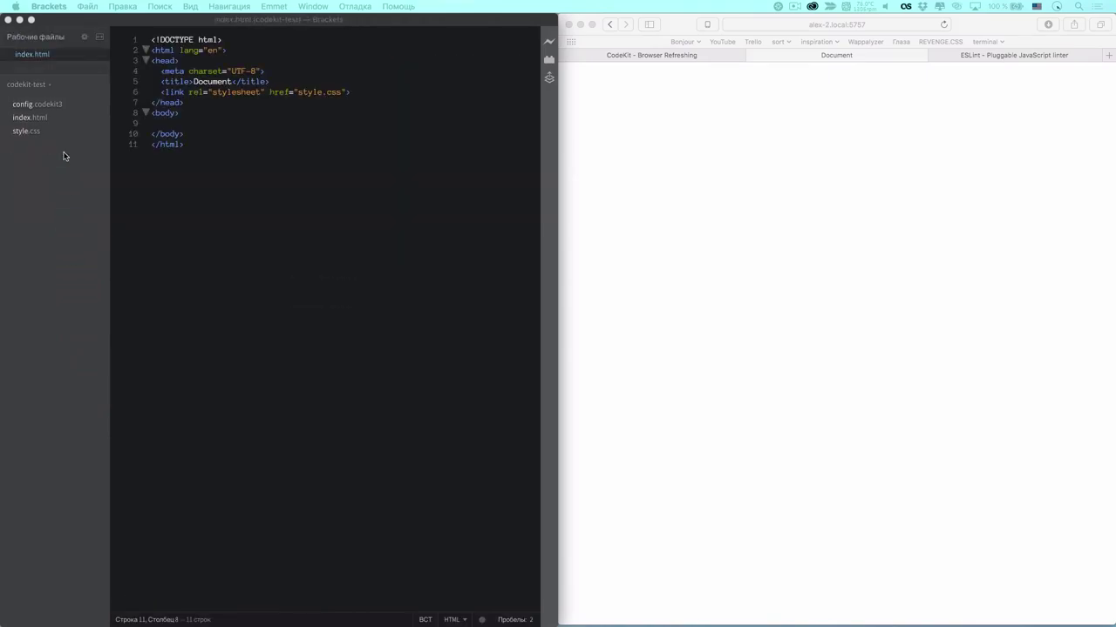
click(35, 117)
Add an h1 heading reading "Заголовок первого уровня" inside the body of index.html and save the file
click(226, 123)
key(BackSpace)
text(h1)
key(Tab)
key(ctrl+space)
text(Заголовок первого уровн)
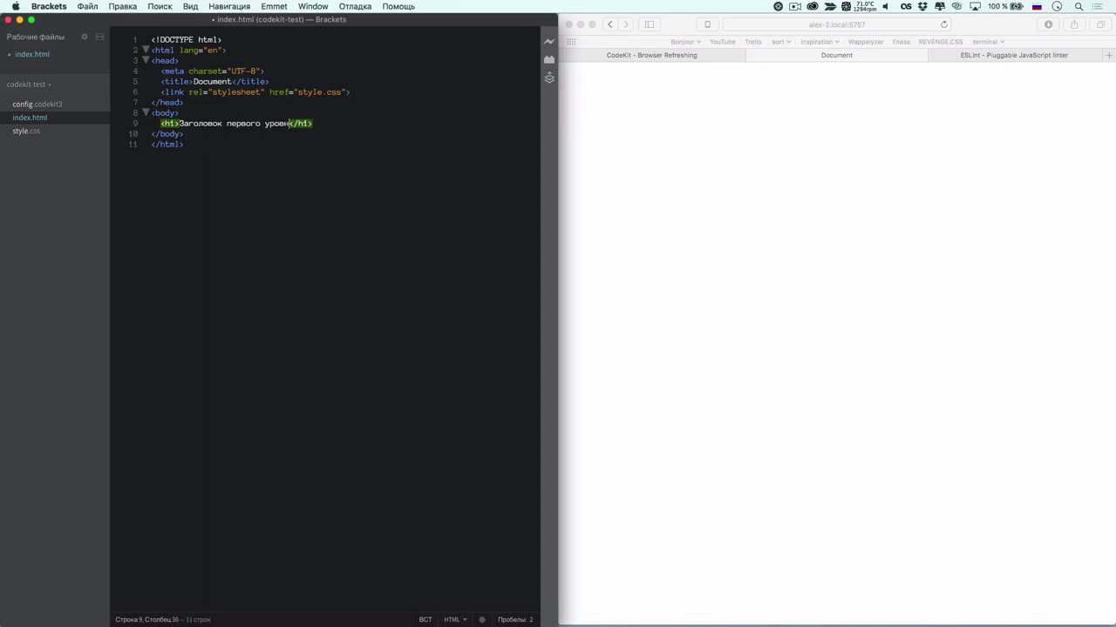
text(я)
key(super+s)
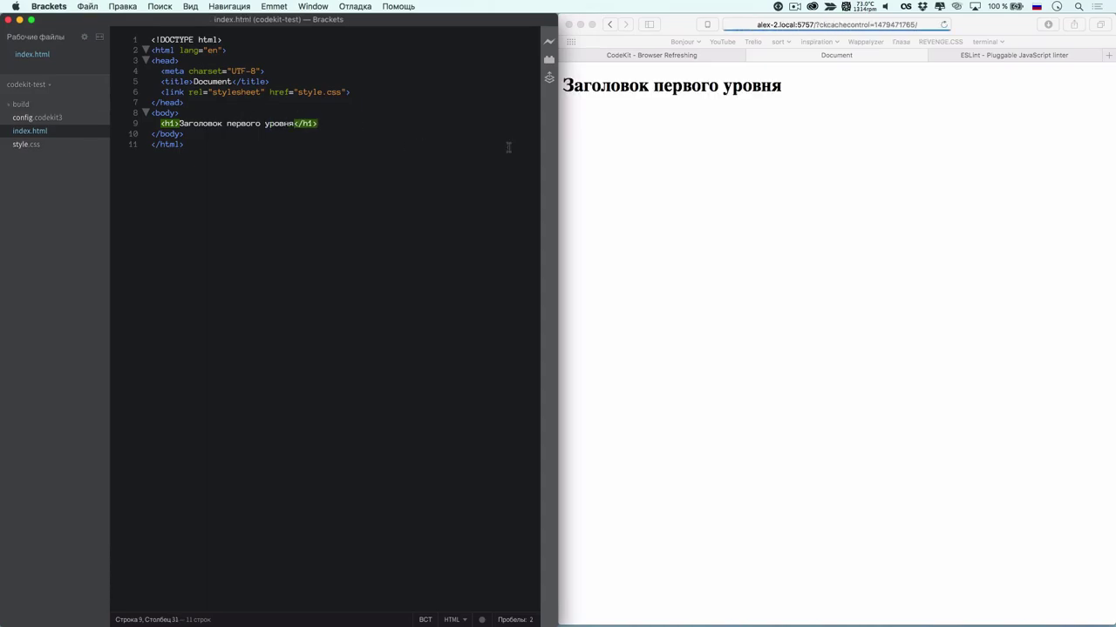
key(Up)
key(Up)
key(Up)
key(Down)
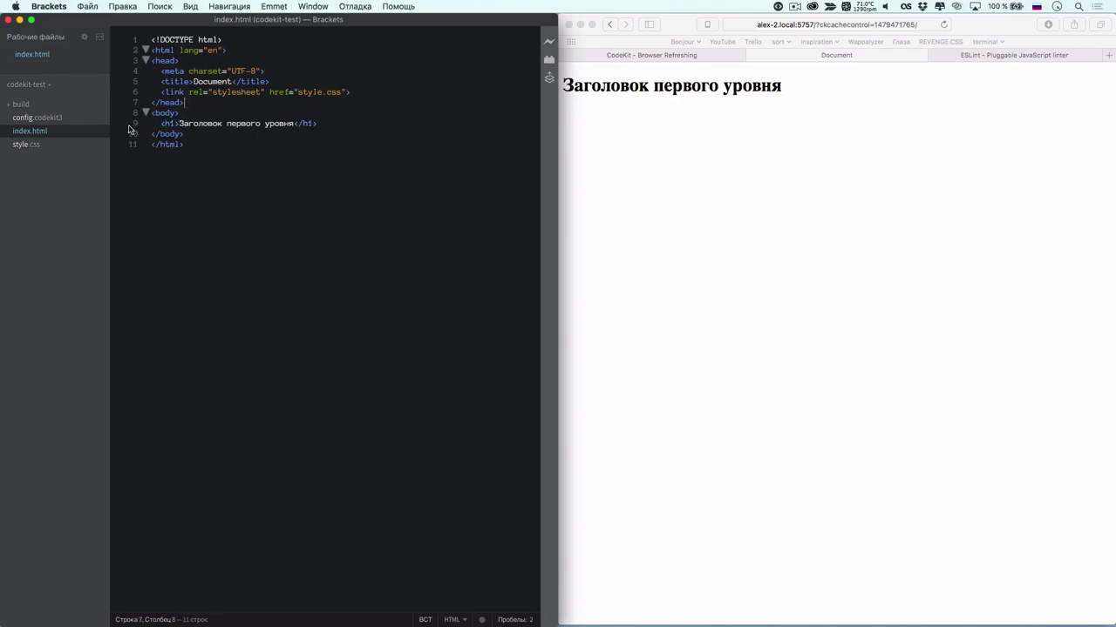
Open style.css and start an h1 rule with a color property
double_click(39, 146)
text(p {)
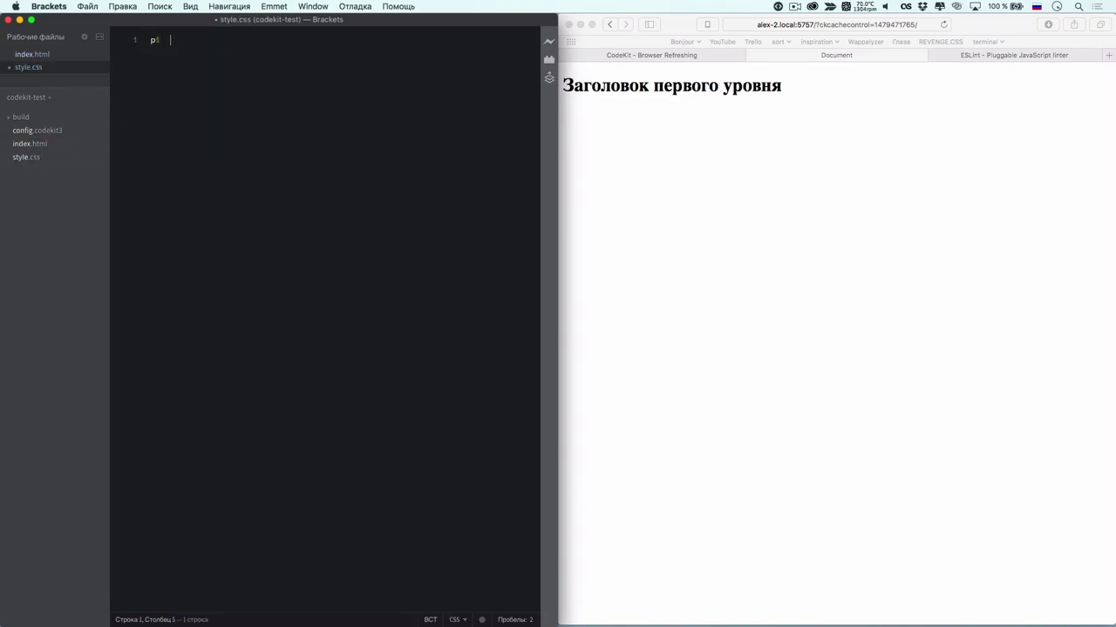
key(BackSpace)
key(BackSpace)
key(super+space)
text(h1 {)
key(Return)
text(colore)
key(BackSpace)
text(: )
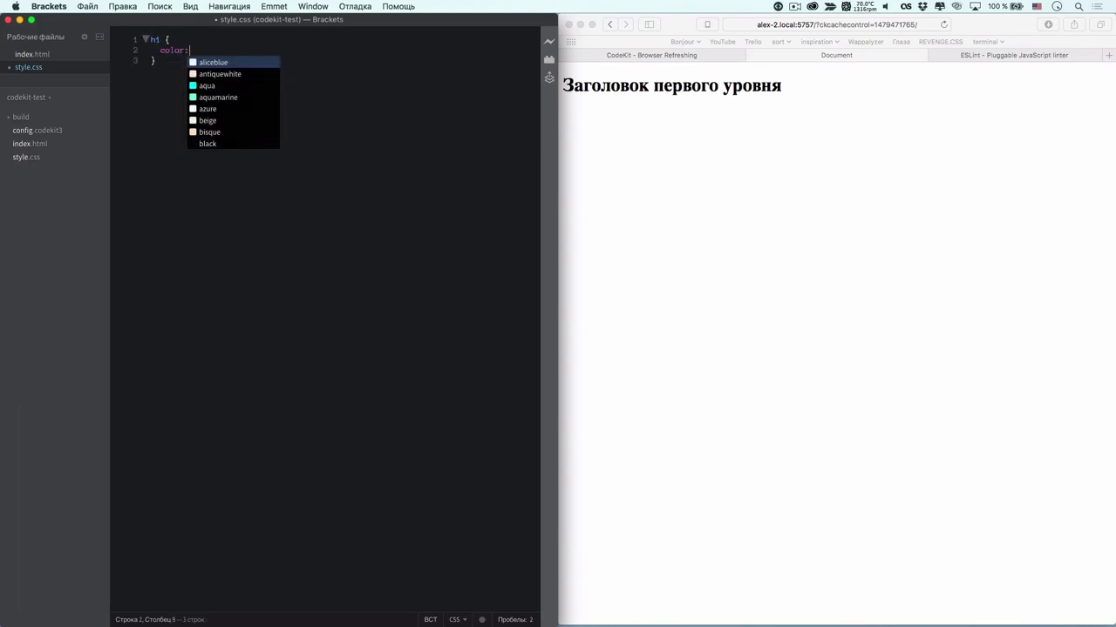
Set the h1 color to deepskyblue and save style.css
text(blue)
key(Down)
key(Down)
key(Down)
key(Down)
key(Down)
key(Down)
key(Down)
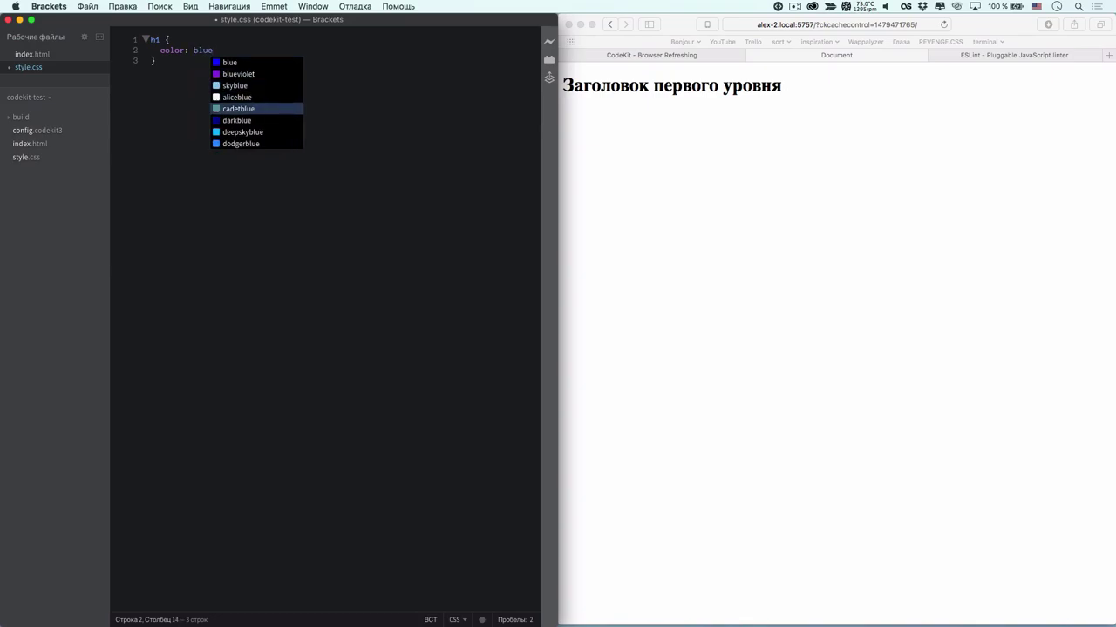
key(Return)
key(super+s)
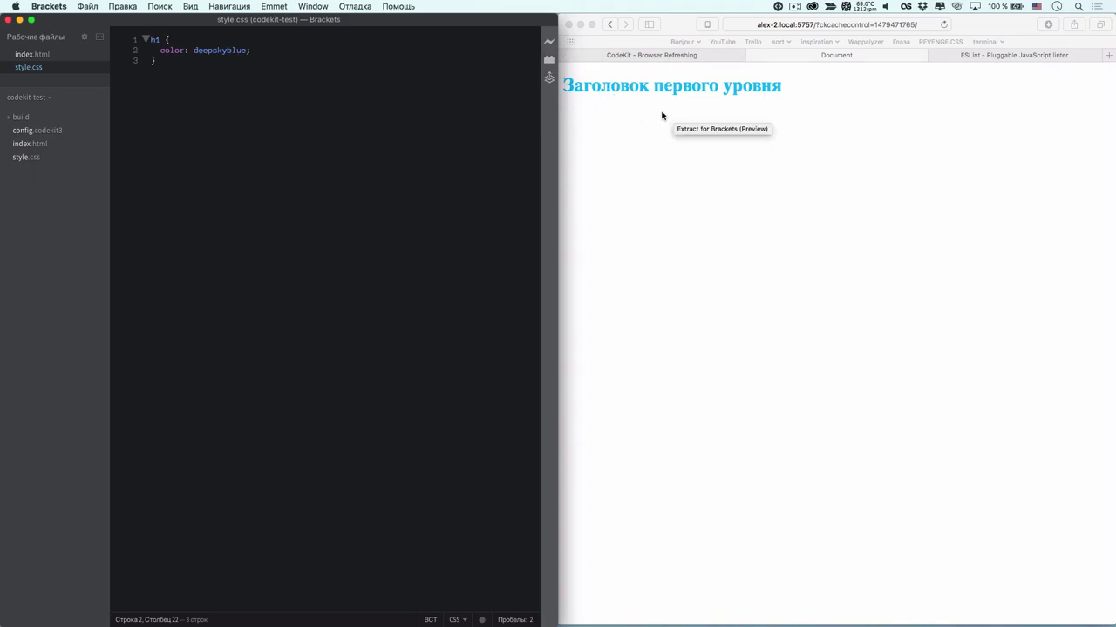
click(356, 102)
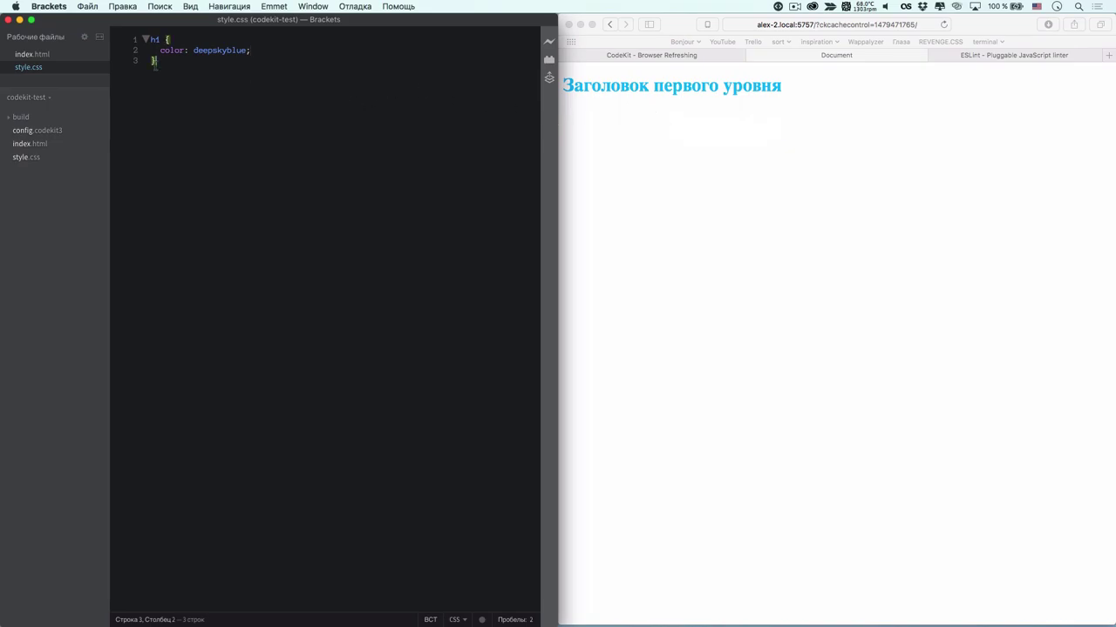
Look through the contents of config.codekit3, then return to index.html
click(52, 133)
scroll(311, 225, down, 20)
scroll(311, 225, up, 20)
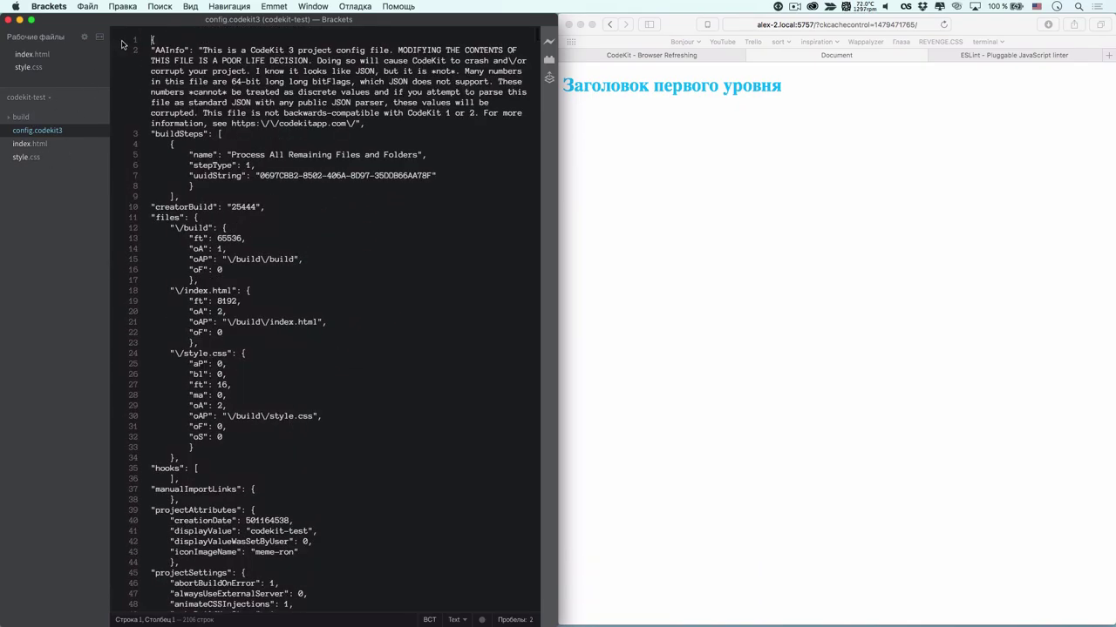
click(29, 67)
click(46, 58)
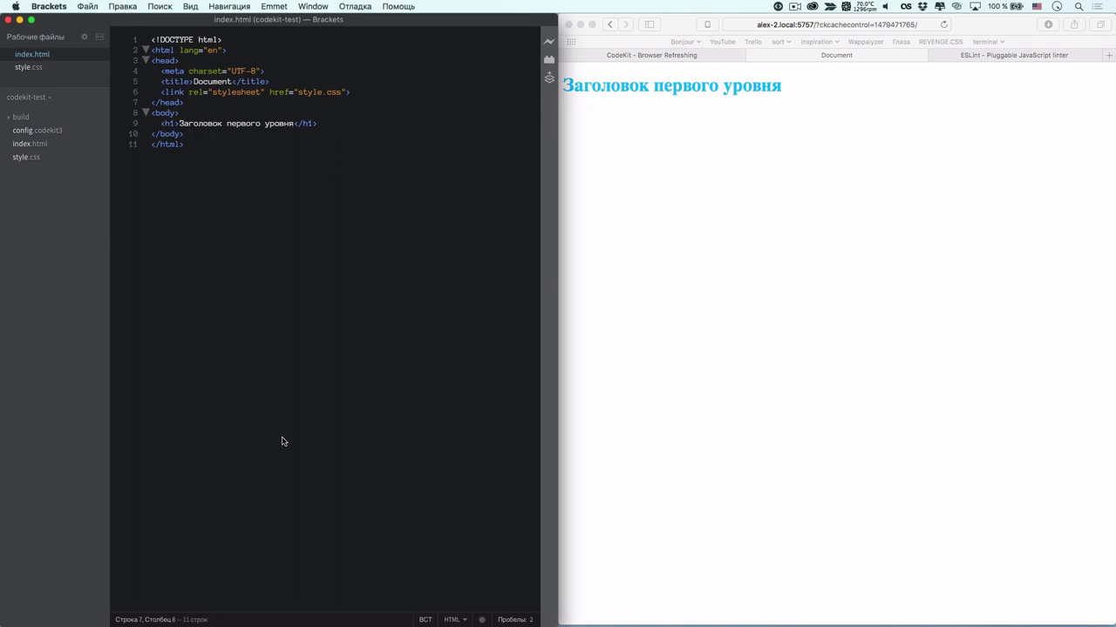
Switch to CodeKit and install the jquery component into codekit-test from the favorite packages
key(super+Tab)
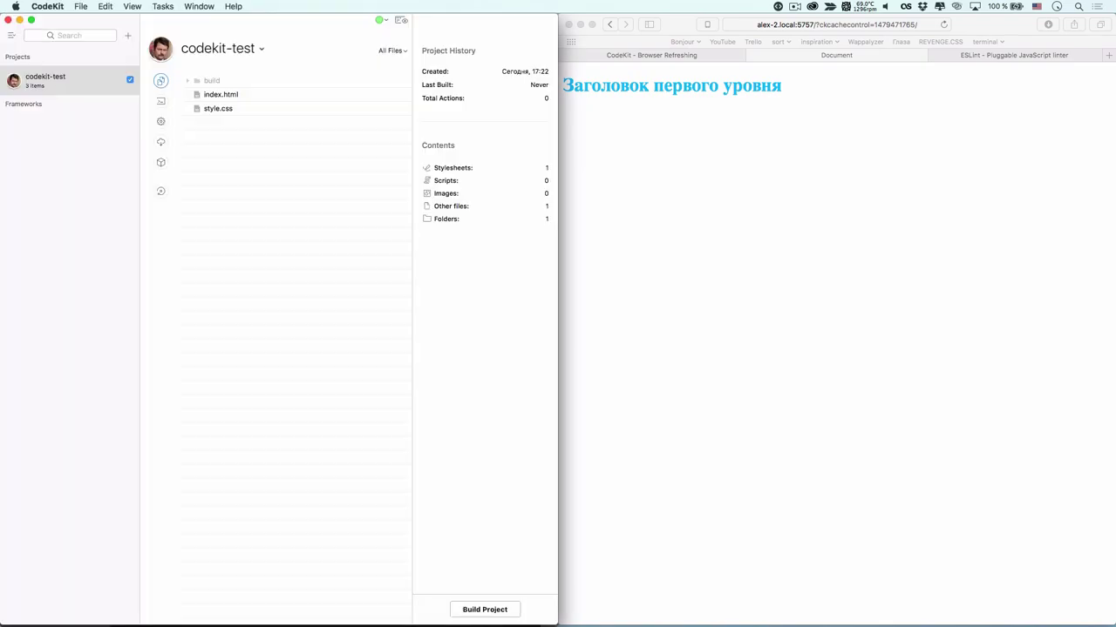
click(162, 143)
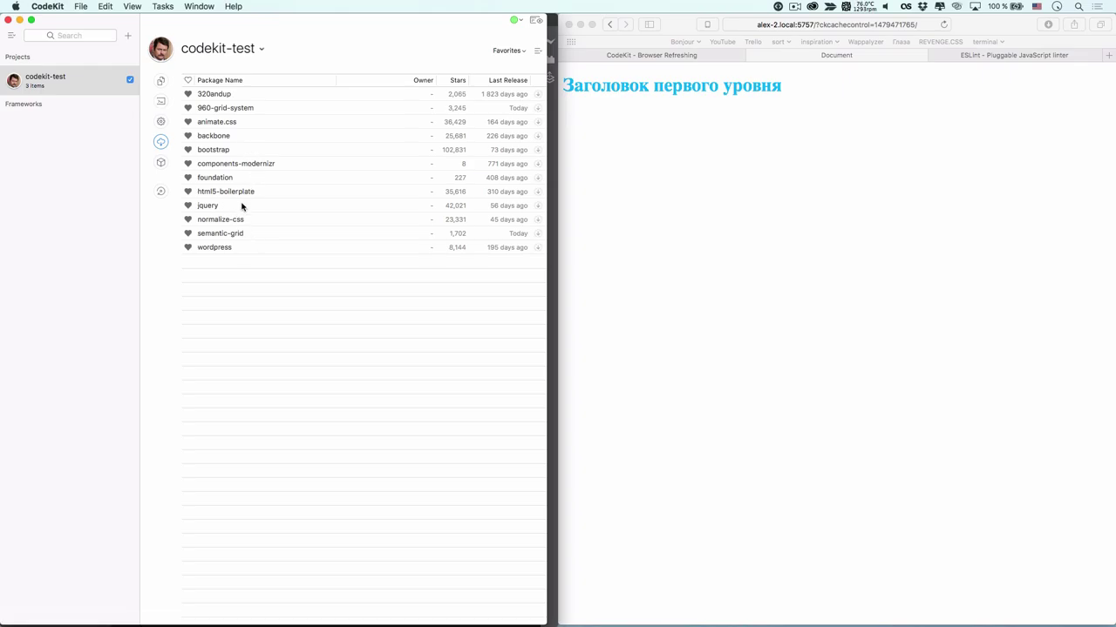
click(537, 205)
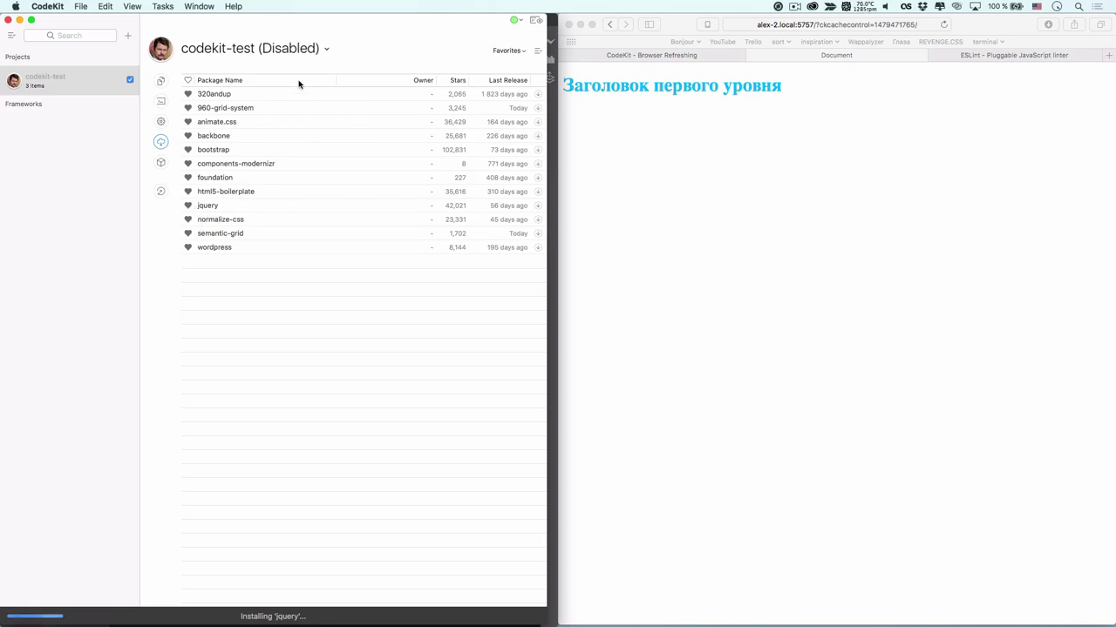
click(520, 52)
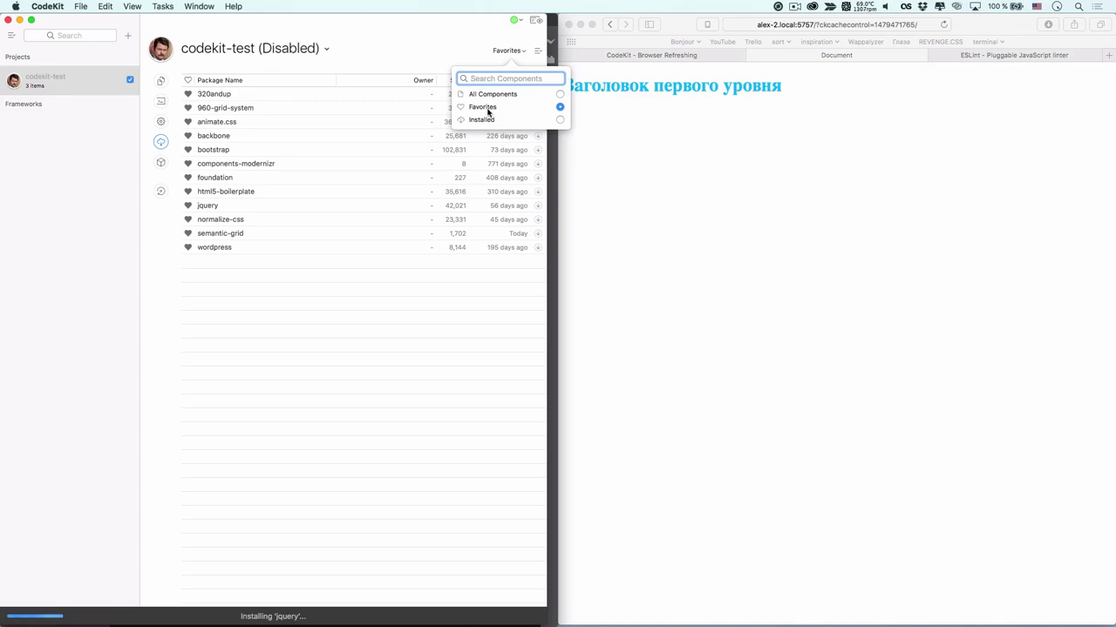
click(299, 284)
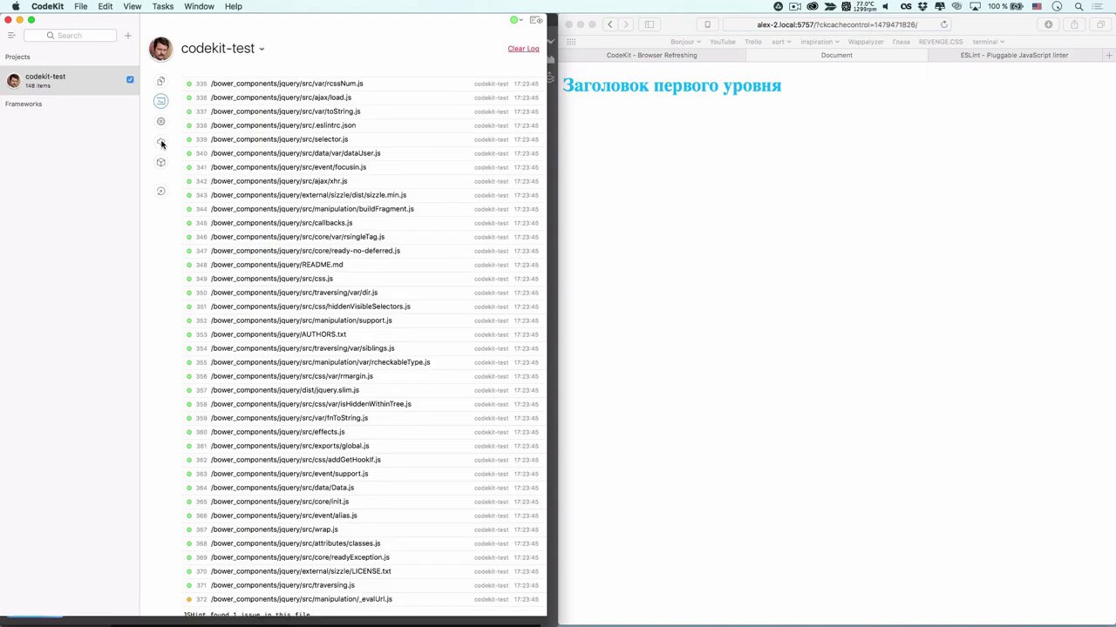
scroll(287, 547, up, 2)
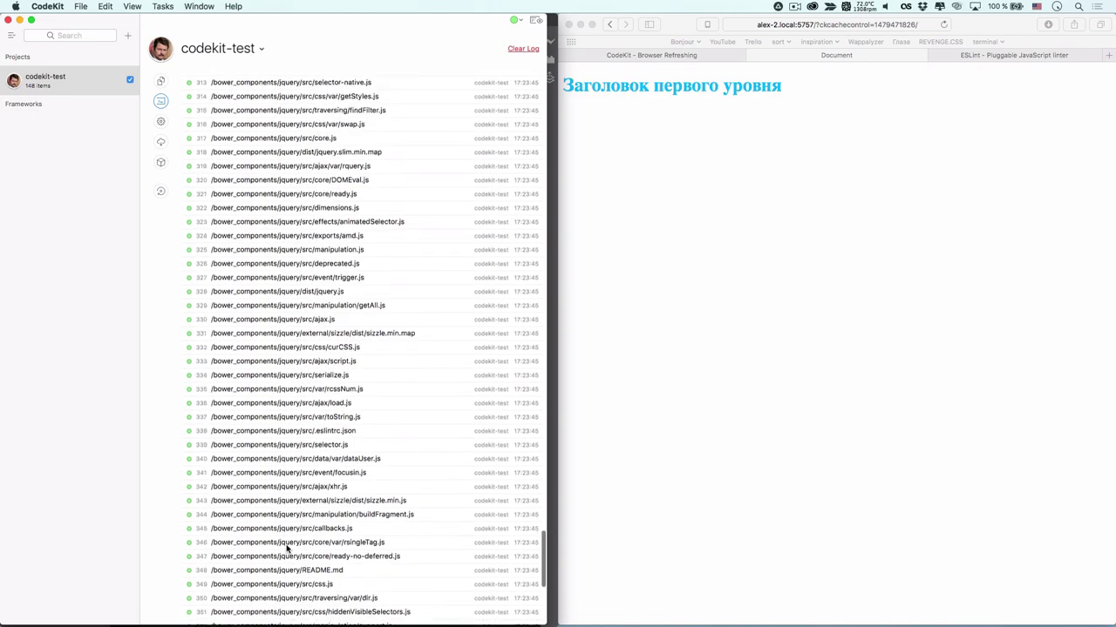
scroll(287, 547, down, 4)
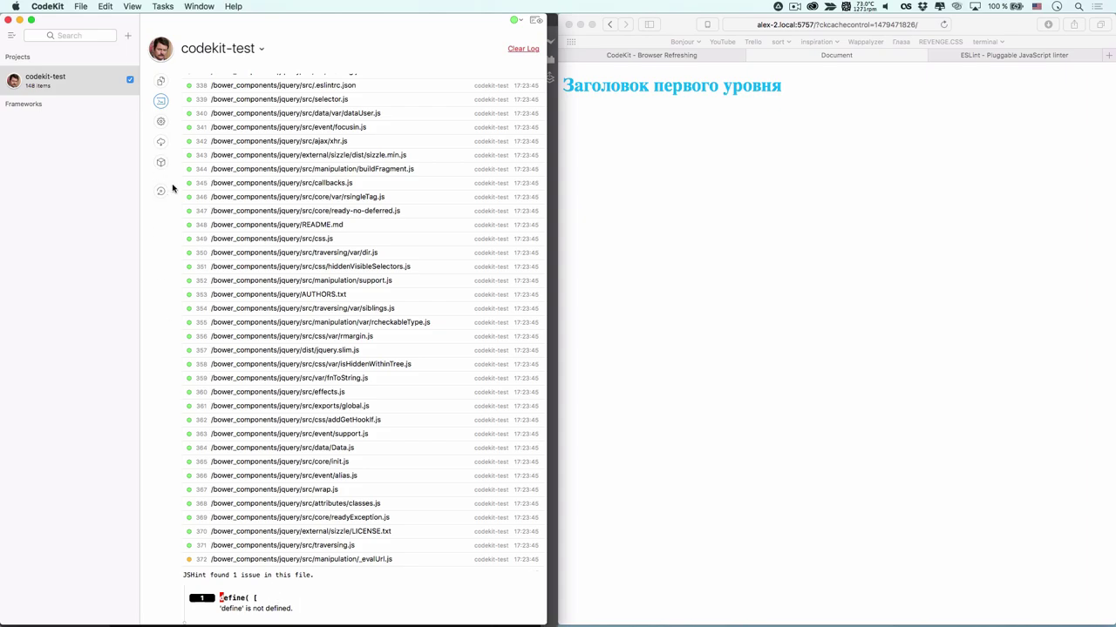
Return to the component list and show all components instead of favorites, acknowledging the Bower notice
click(160, 141)
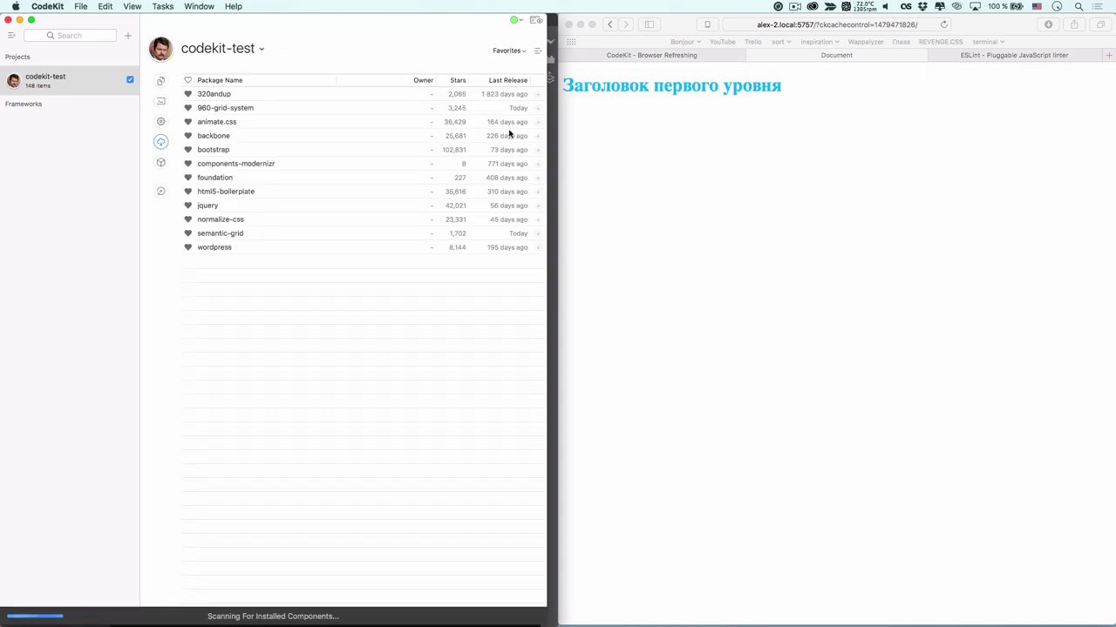
click(509, 50)
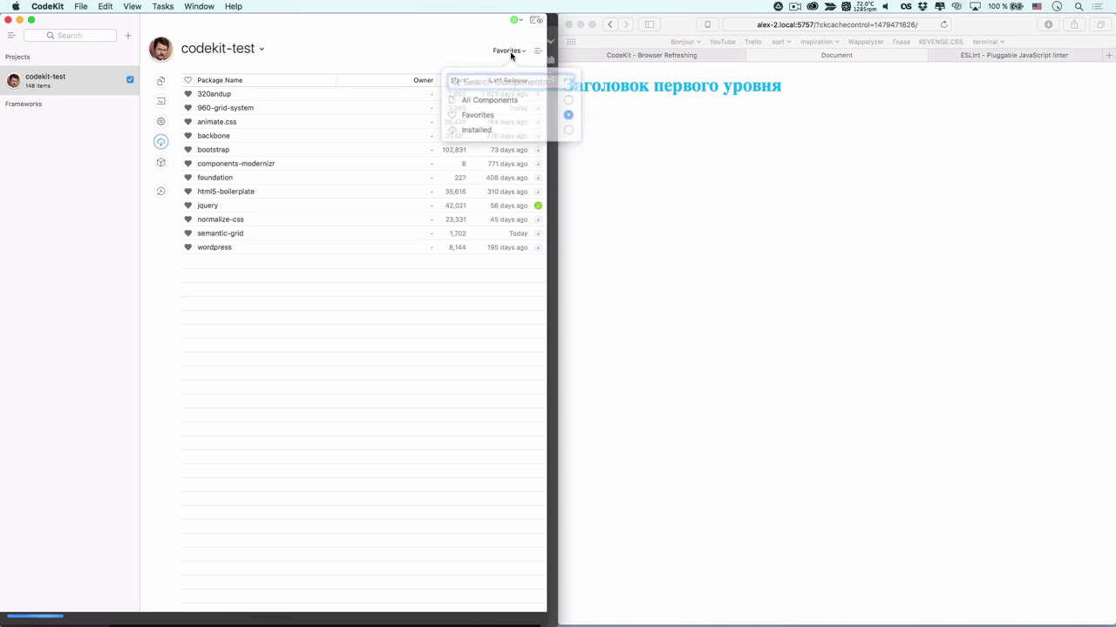
click(505, 94)
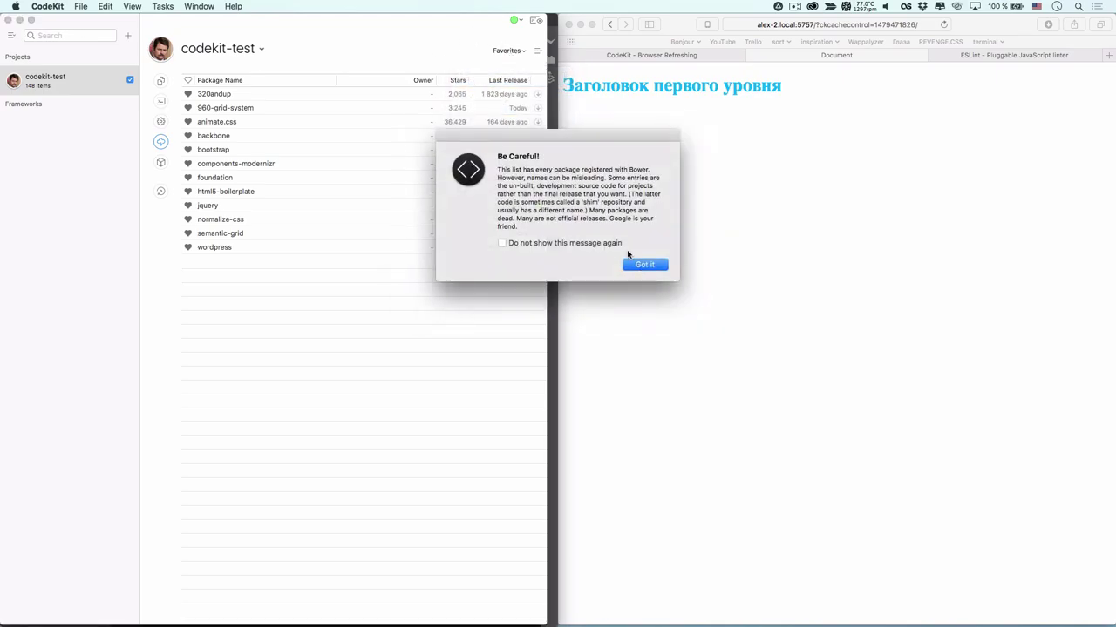
click(644, 264)
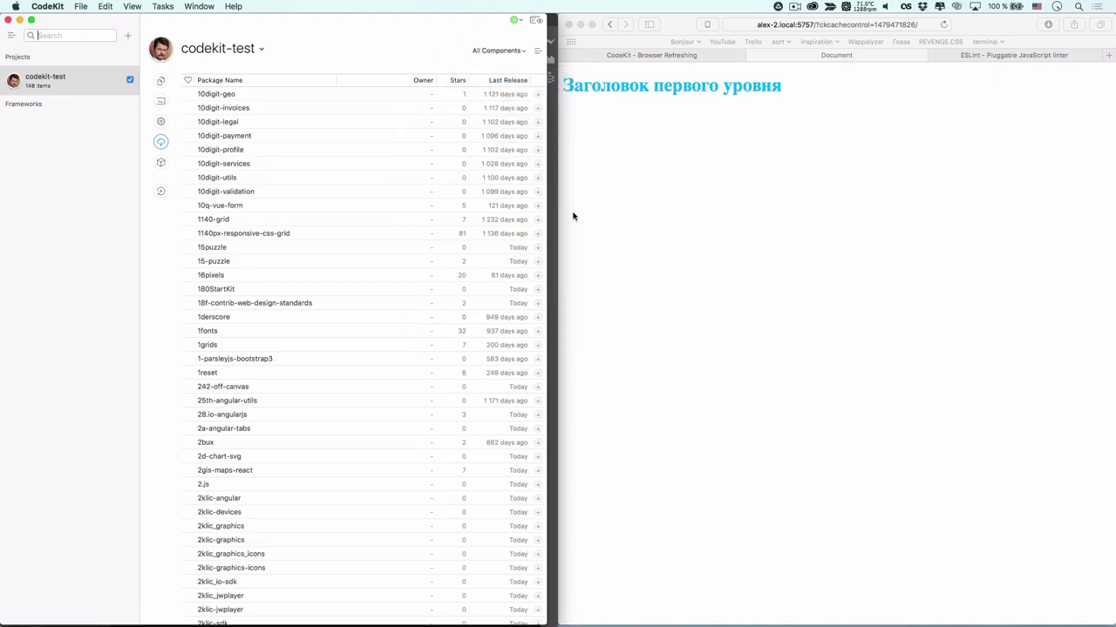
scroll(373, 232, down, 2)
scroll(374, 232, up, 2)
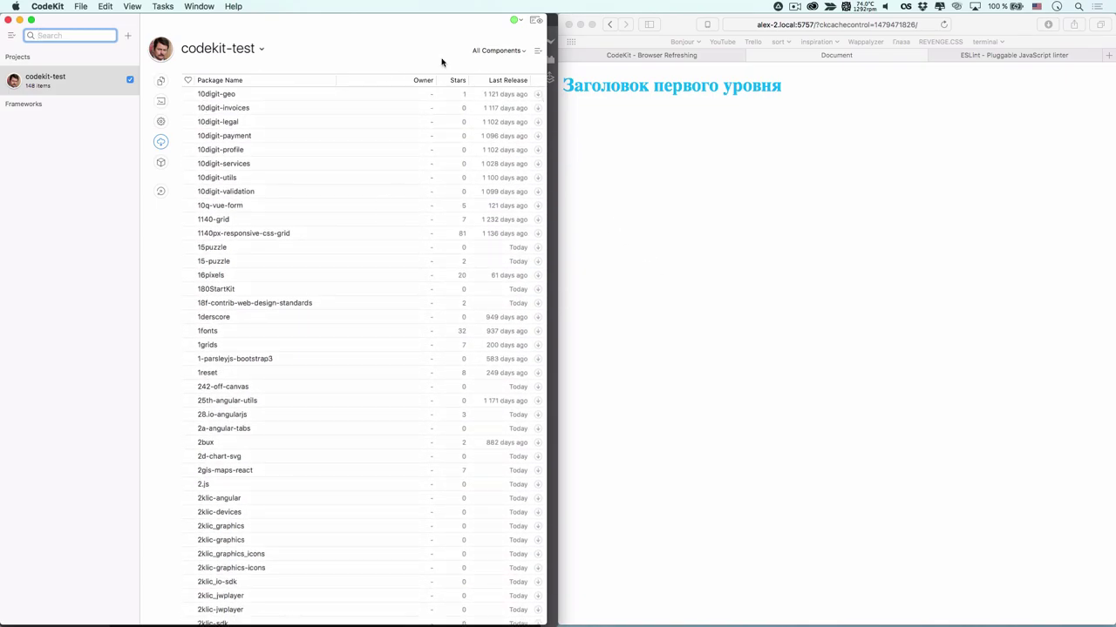
Search all components for "foundation" and look through the matching packages
click(511, 51)
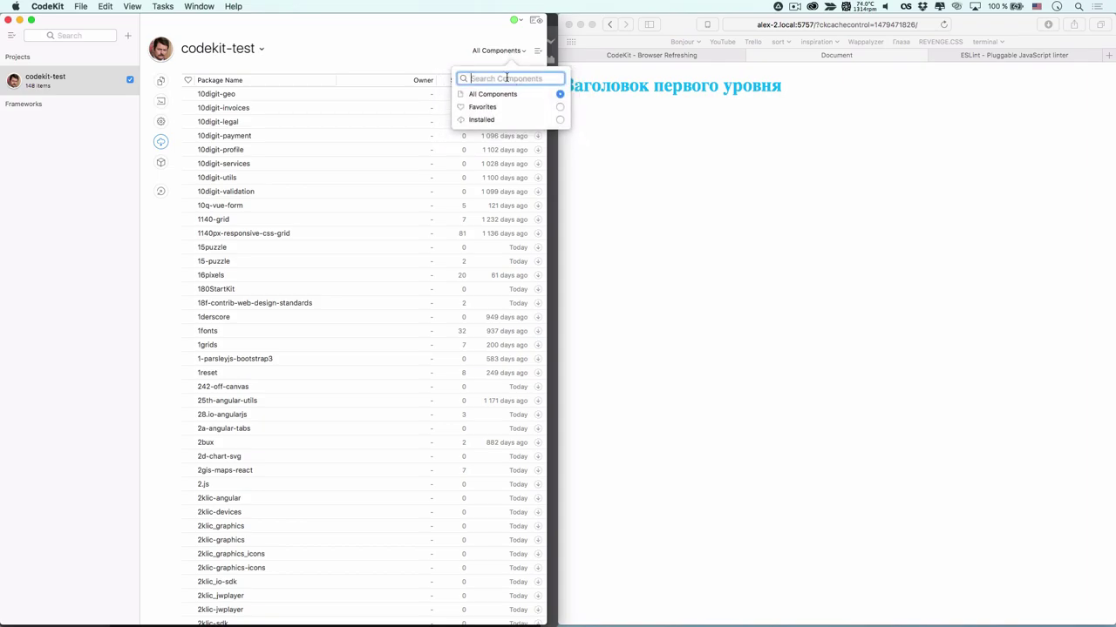
text(foundation)
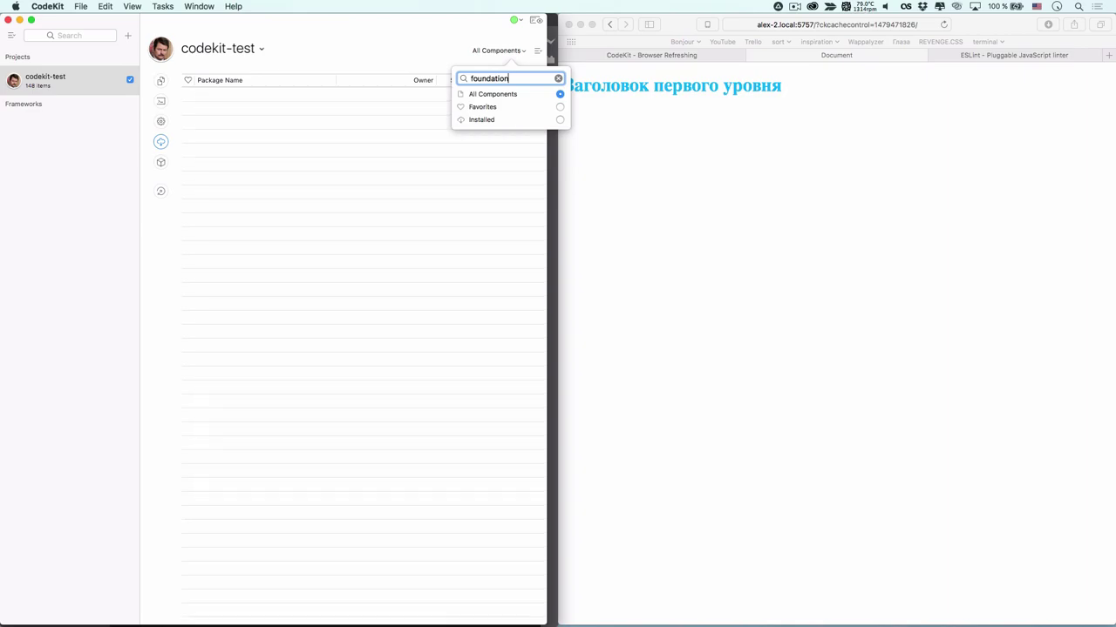
double_click(501, 78)
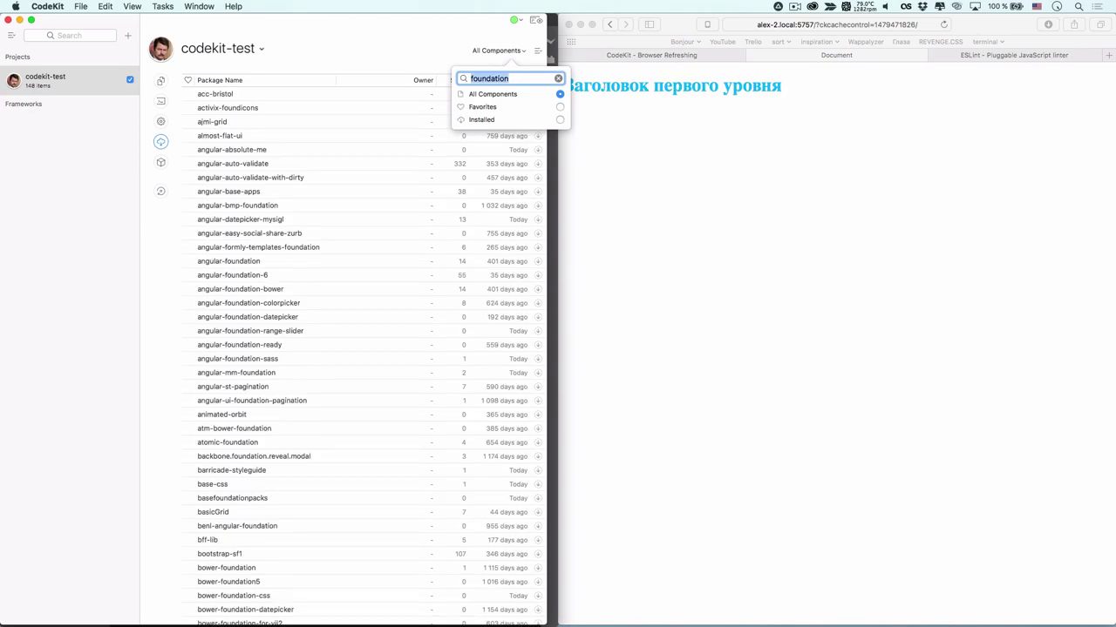
scroll(270, 422, down, 5)
scroll(271, 423, down, 4)
scroll(243, 303, down, 10)
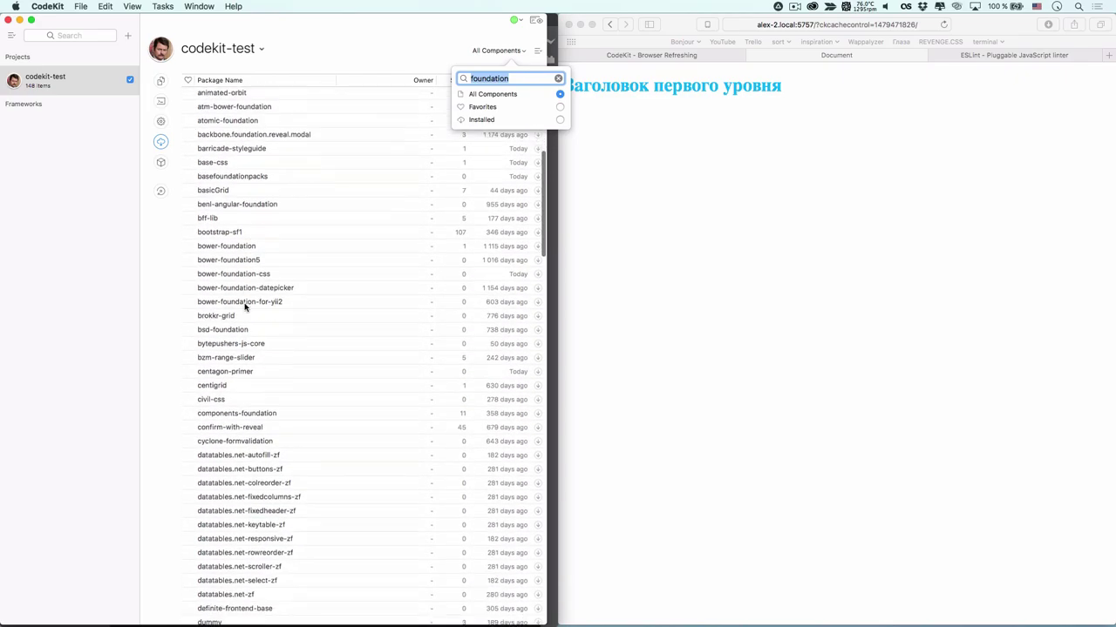
scroll(286, 373, down, 15)
scroll(287, 373, up, 10)
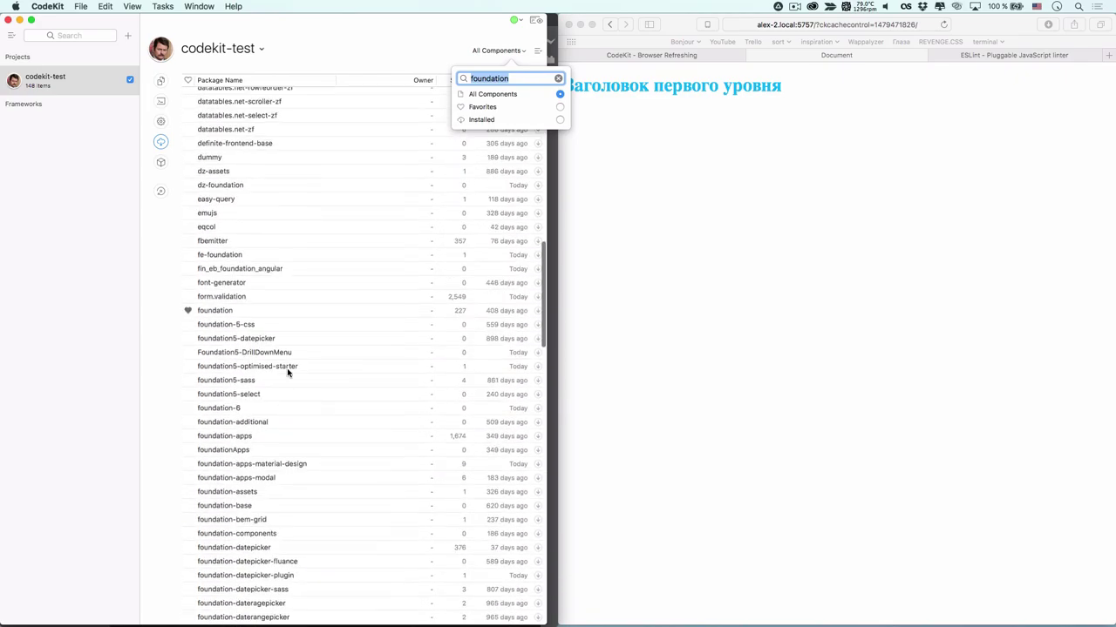
Search the components for "flatpickr" and install flatpickr-calendar into the project
text(flat)
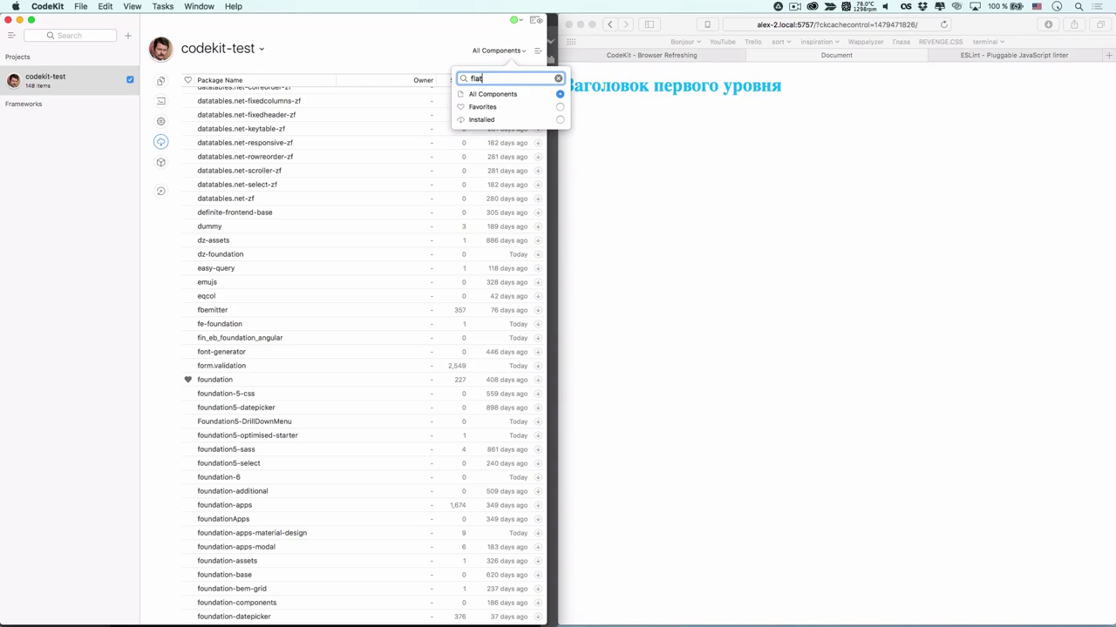
text(pickr)
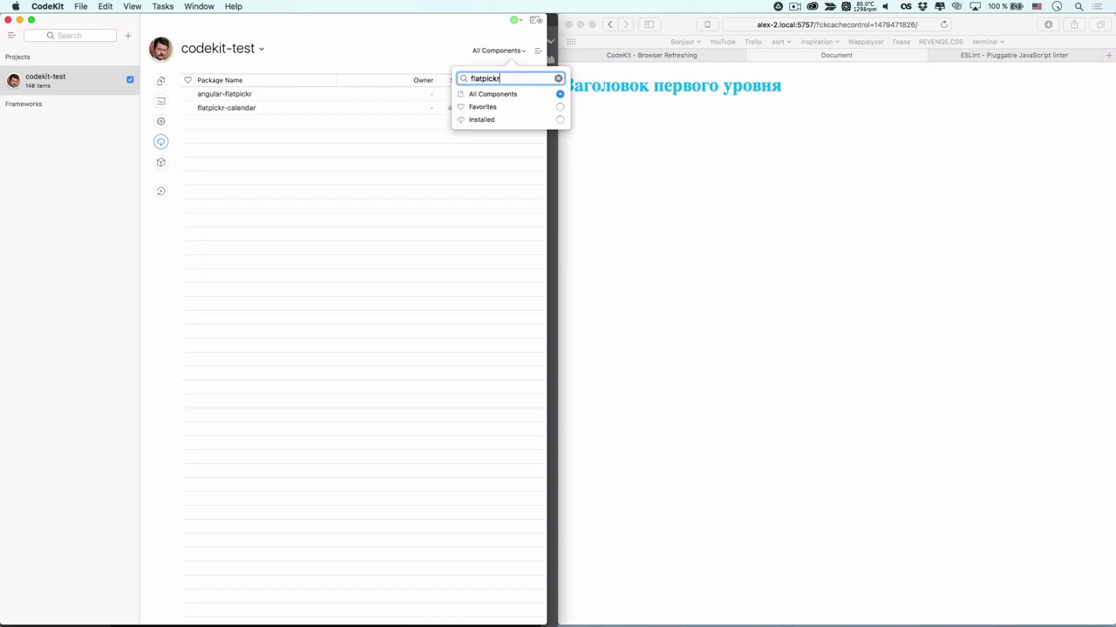
click(278, 117)
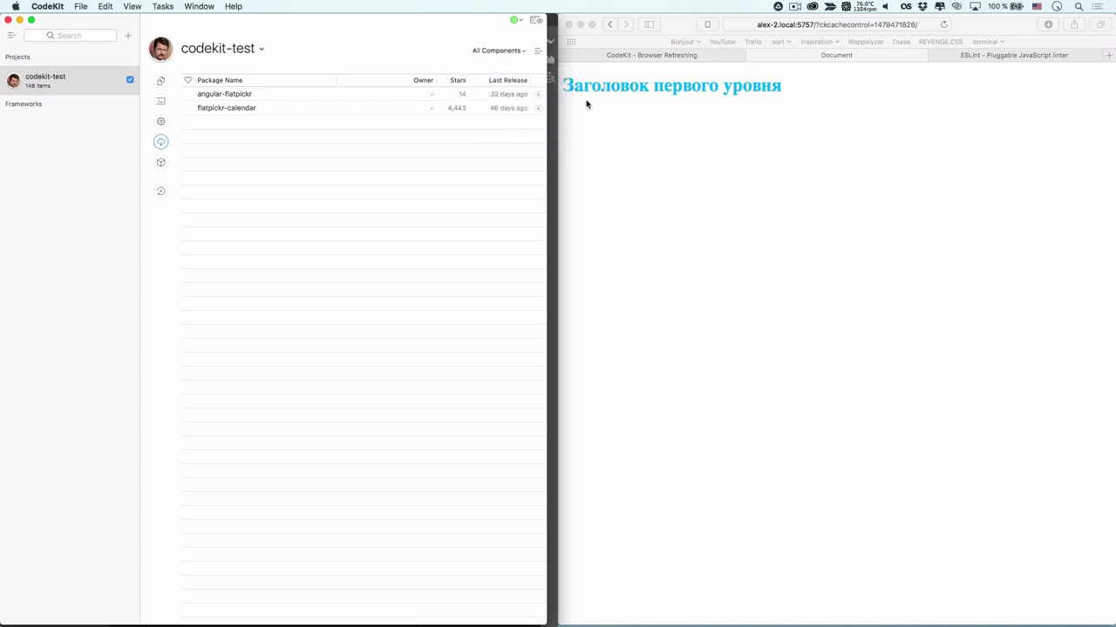
click(538, 109)
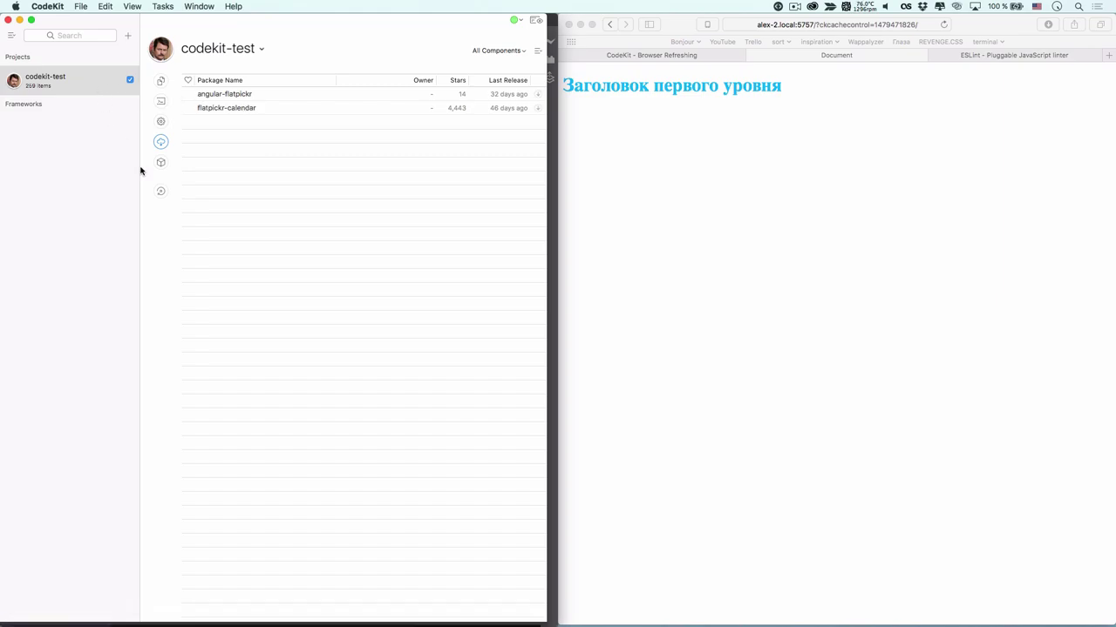
Switch to Brackets, inspect the flatpickr folder in build/bower_components, view its README.md, and collapse the folders
key(super+Tab)
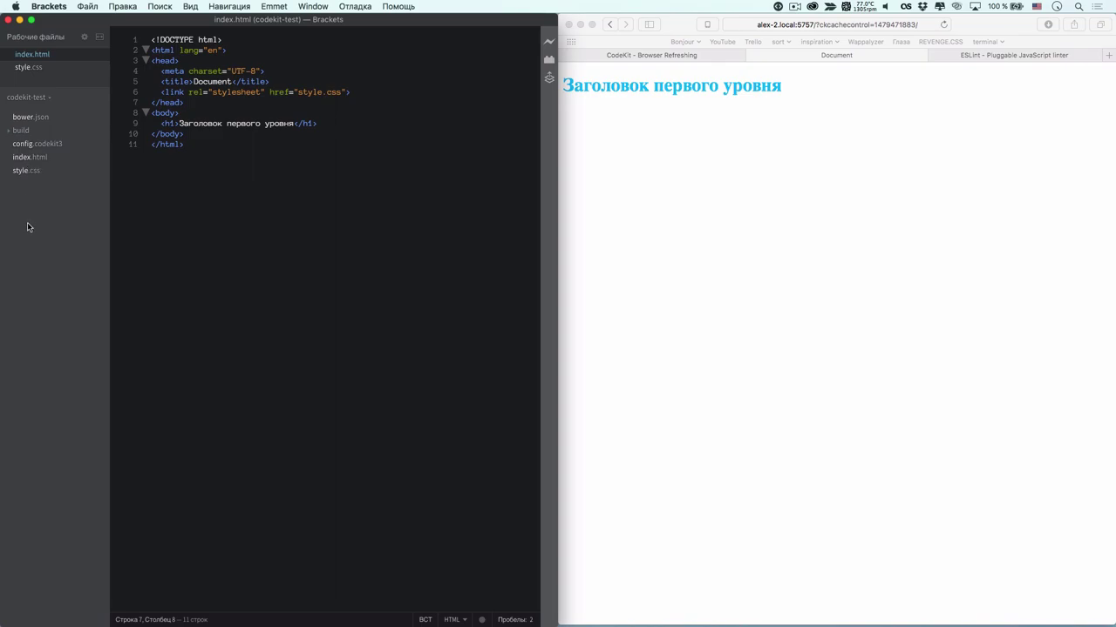
click(7, 131)
click(55, 145)
click(21, 156)
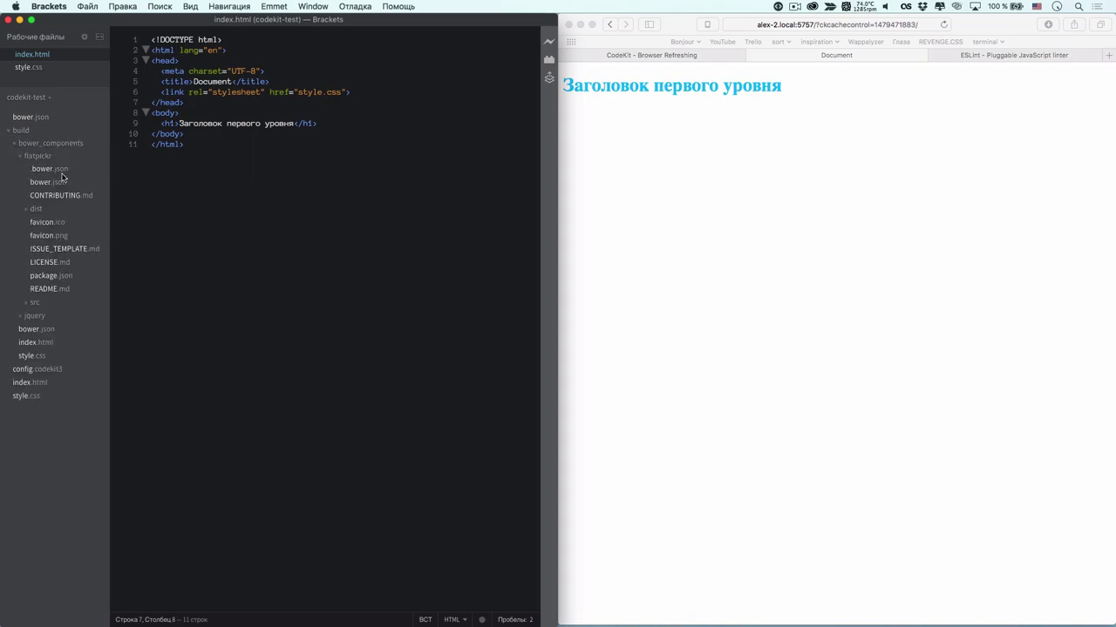
click(68, 290)
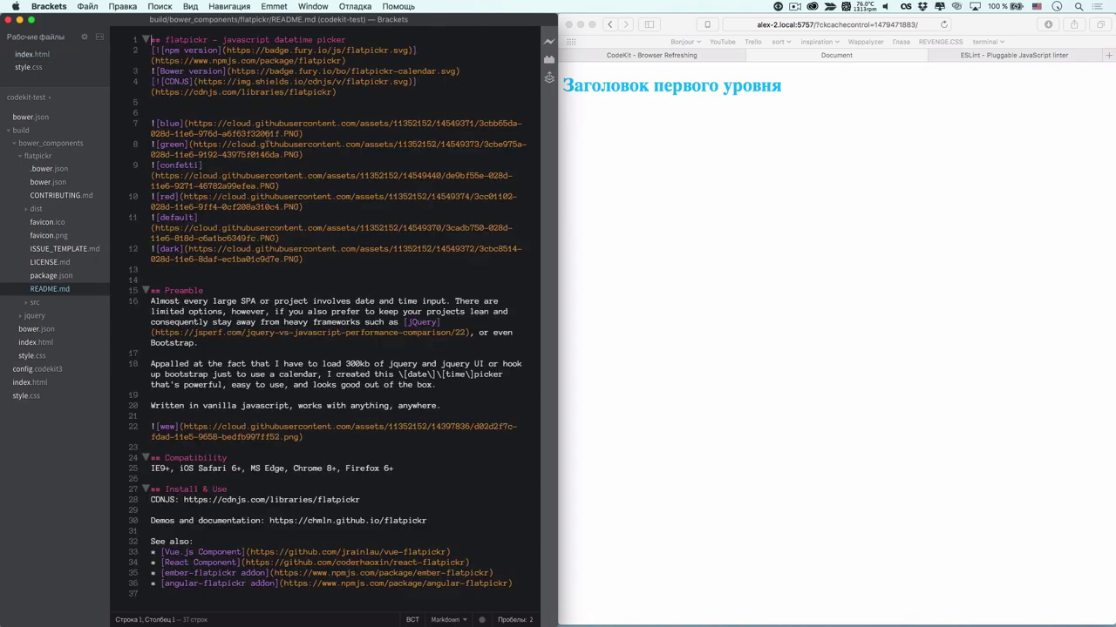
click(19, 157)
click(18, 143)
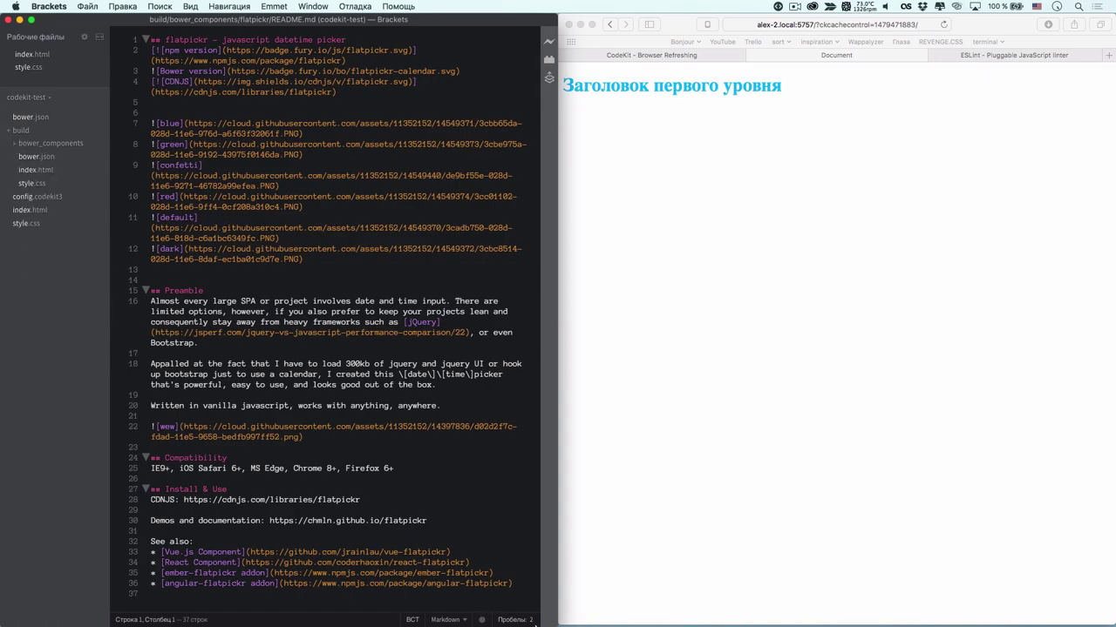
Switch back to CodeKit and view the Build Process settings of codekit-test
click(549, 621)
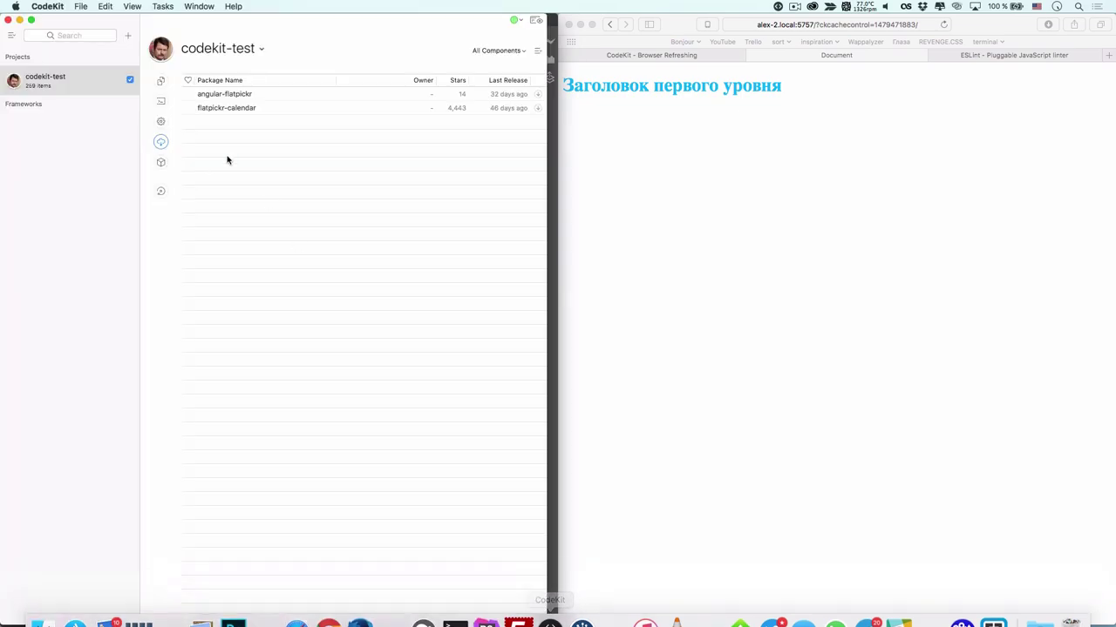
click(161, 121)
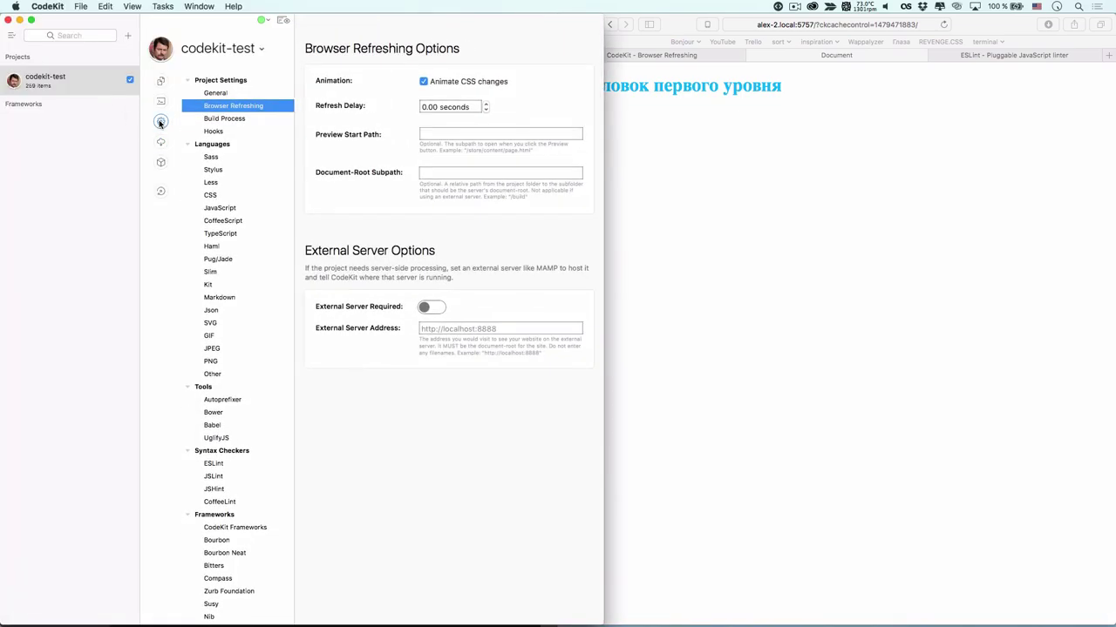
click(260, 121)
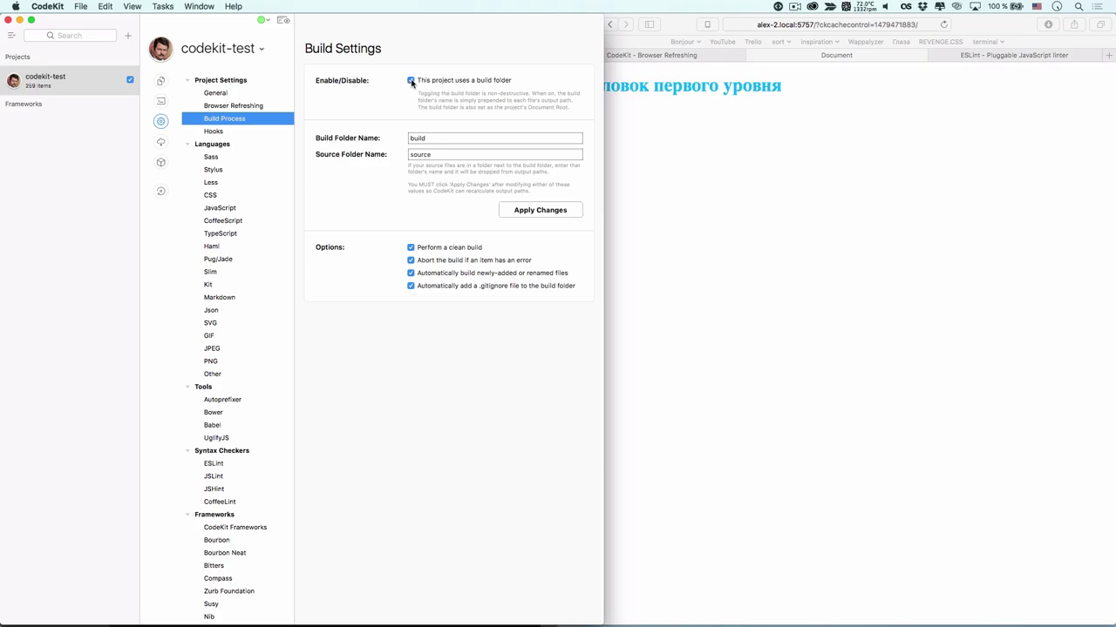
Review the Build Process defaults for new projects, close the defaults, and reopen the codekit-test settings
click(81, 6)
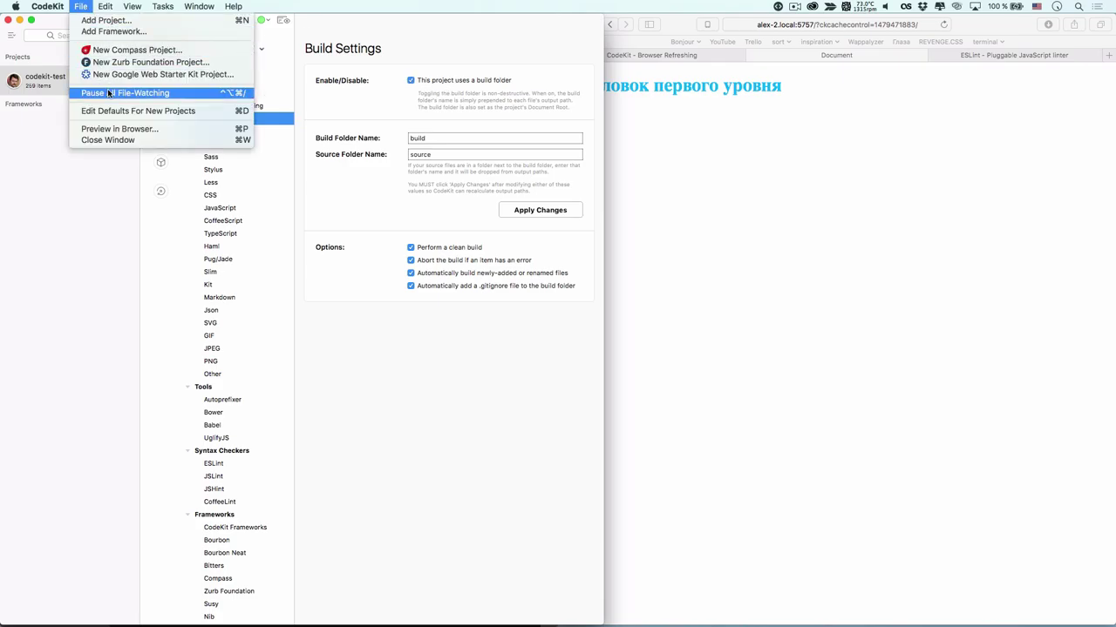
click(115, 111)
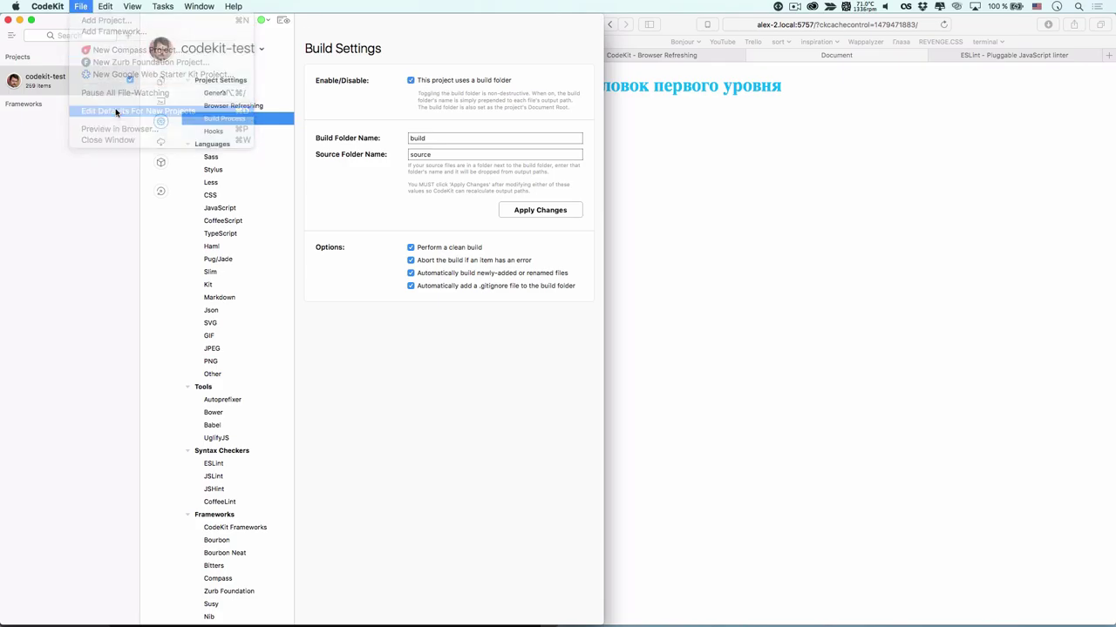
click(227, 119)
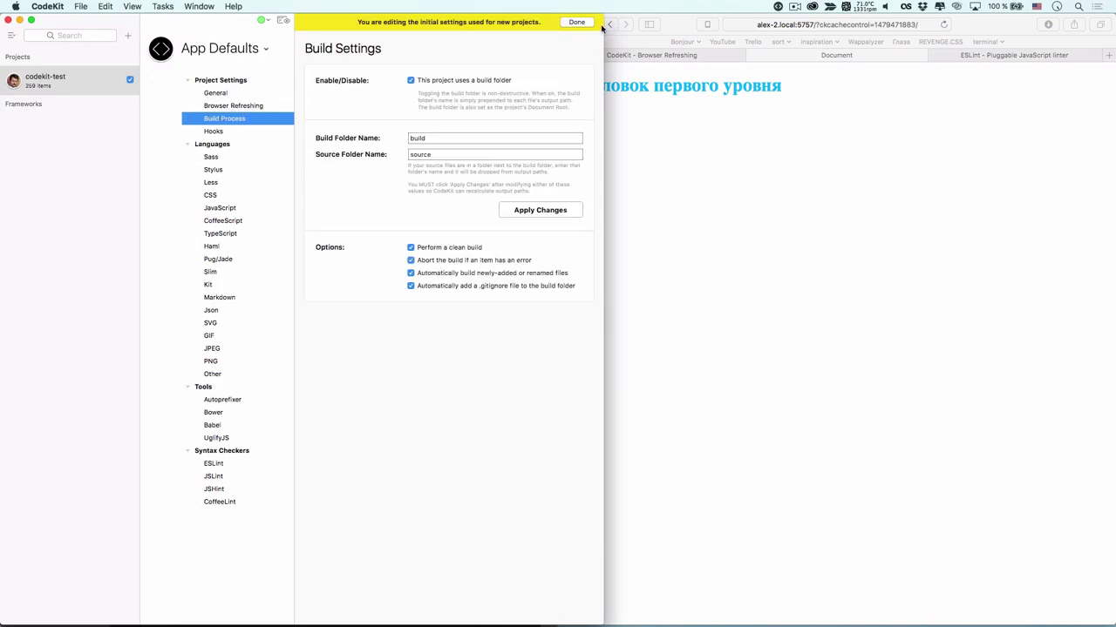
click(579, 23)
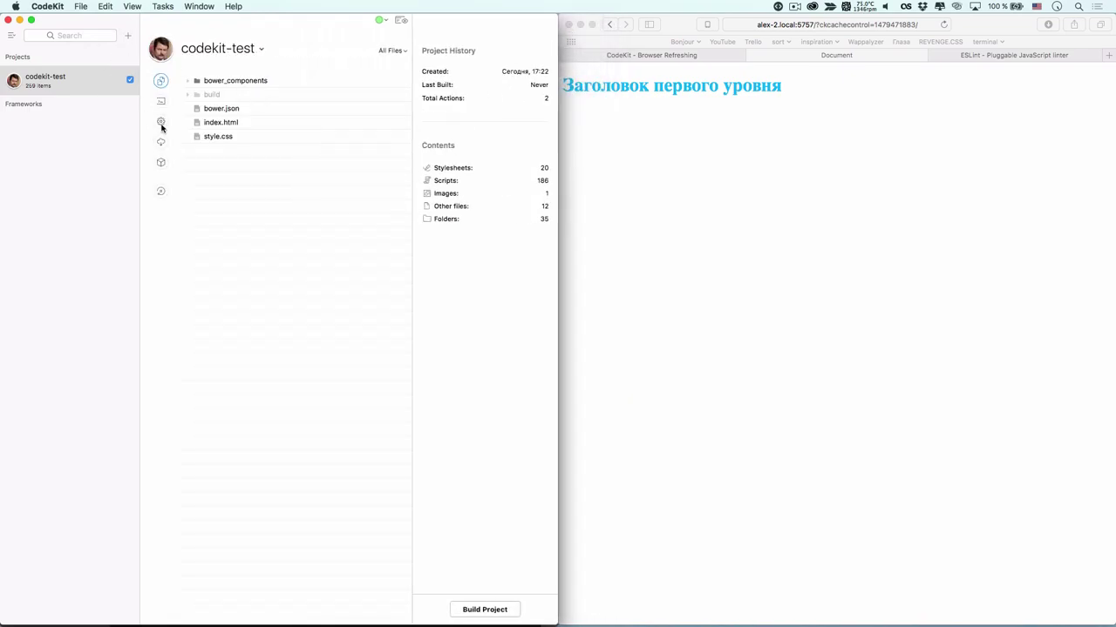
click(160, 123)
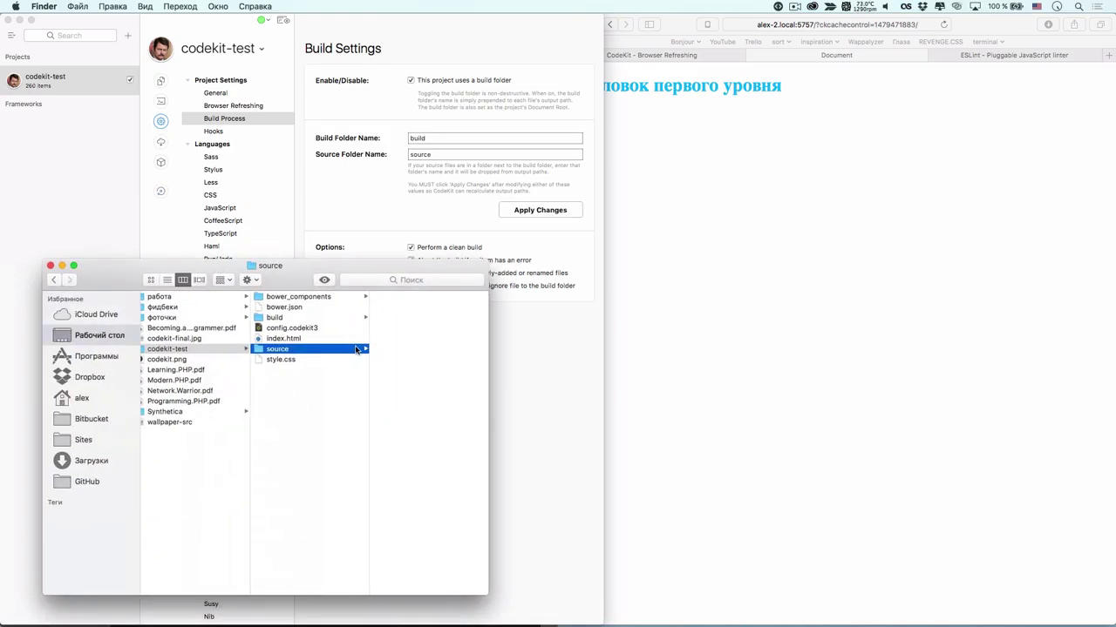
Move bower_components, bower.json, config.codekit3, index.html and style.css from the codekit-test root into its source folder in Finder
click(283, 298)
super+click(282, 308)
super+click(284, 329)
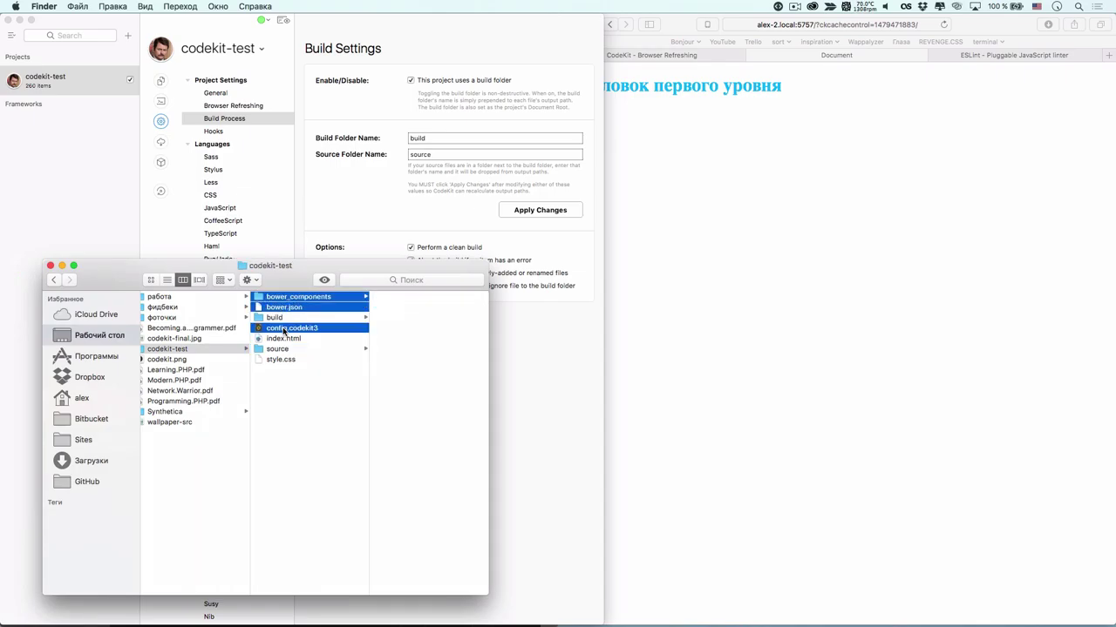
super+click(284, 339)
super+click(283, 350)
super+click(283, 339)
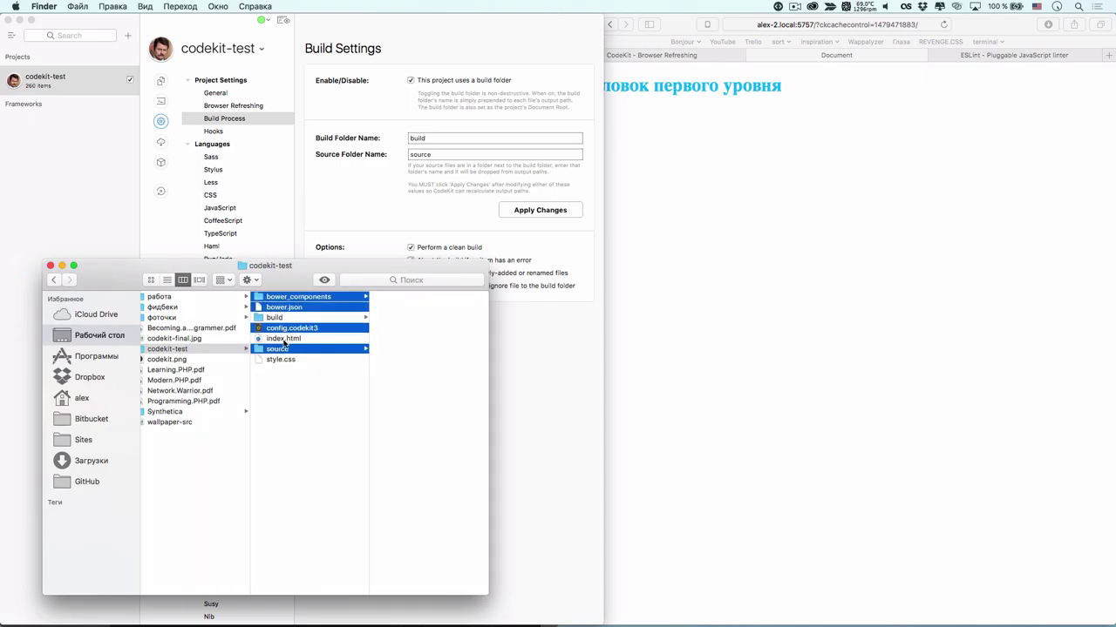
super+click(280, 360)
super+click(284, 339)
drag(285, 341, 284, 349)
Compare the contents of the build and source folders inside codekit-test
click(281, 298)
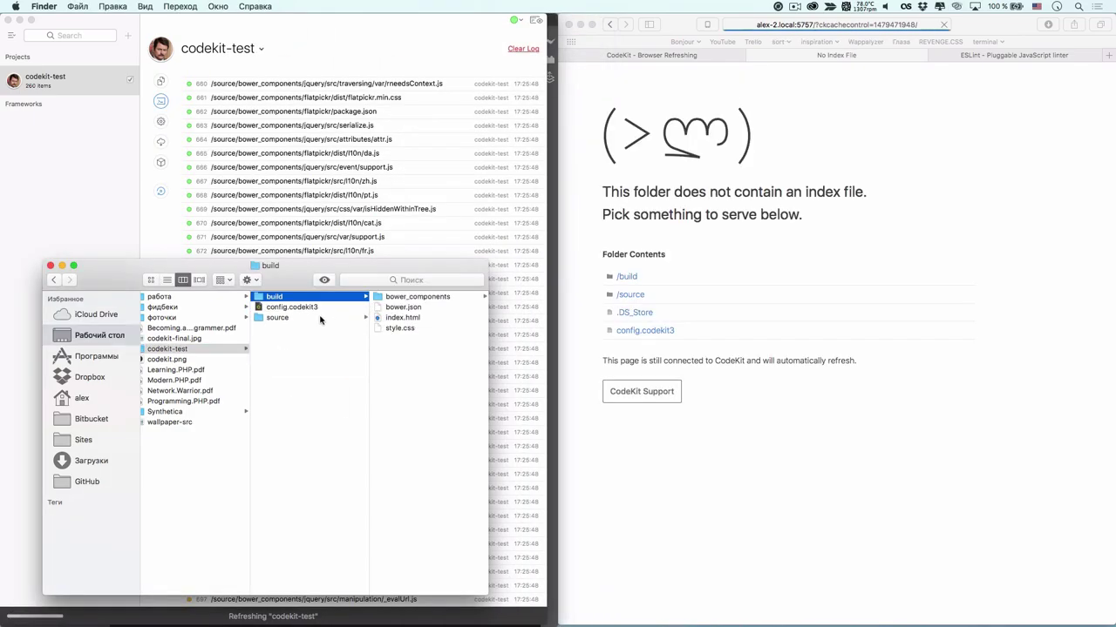
click(321, 318)
click(332, 298)
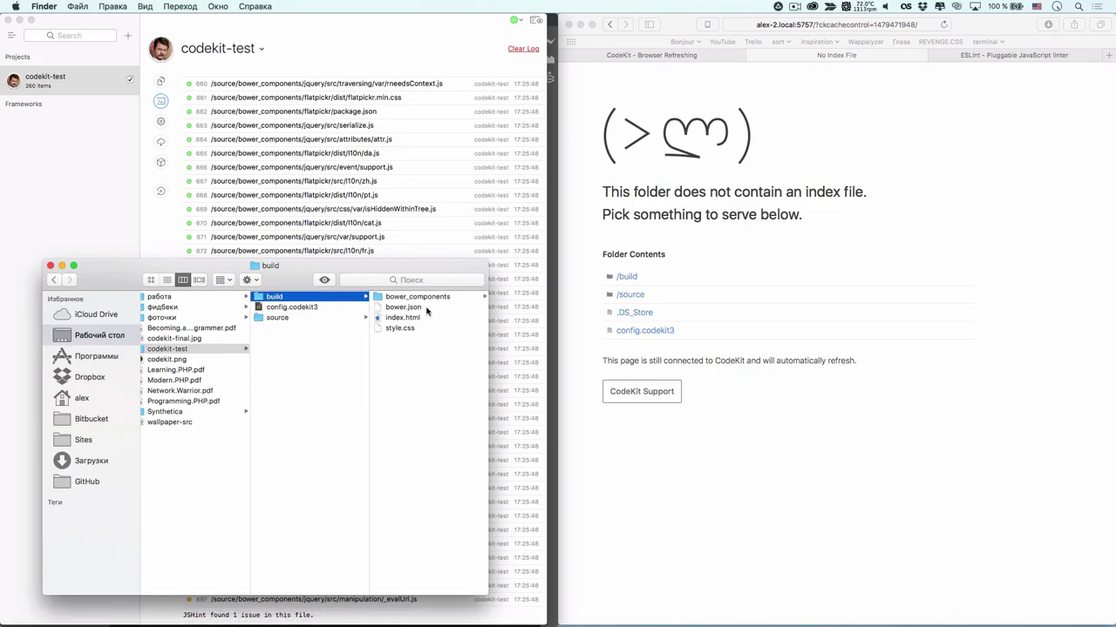
click(342, 317)
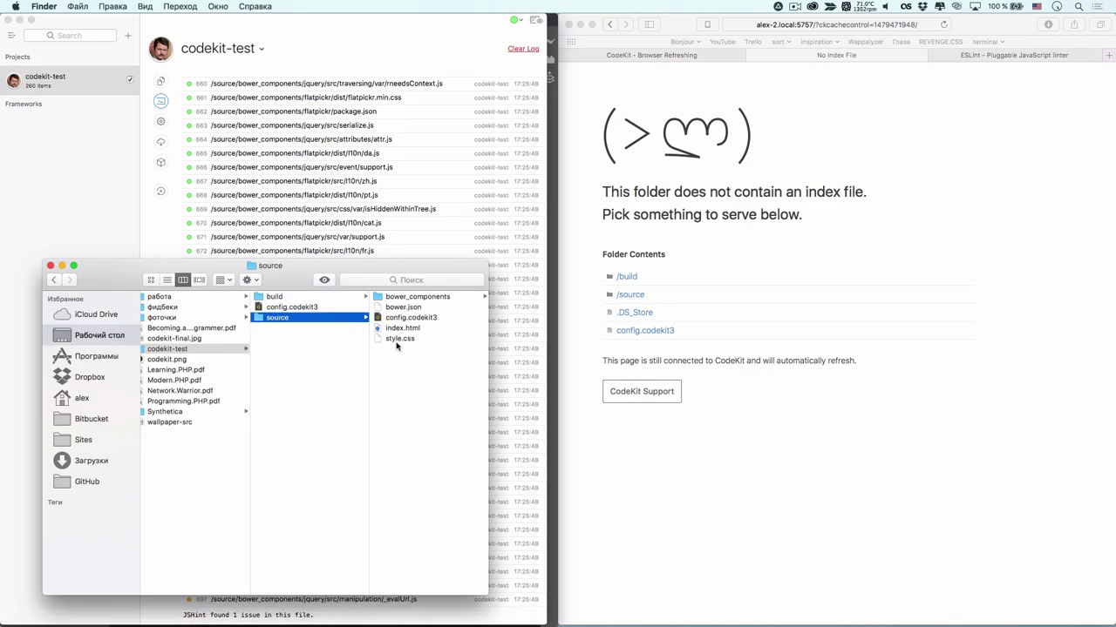
click(330, 297)
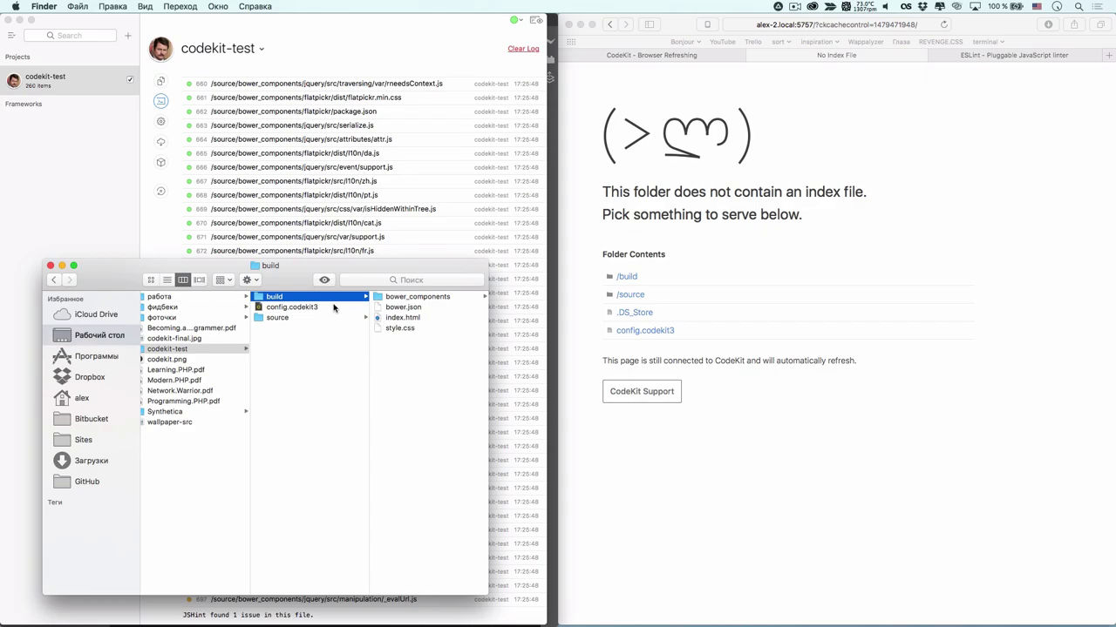
Try to remove config.codekit3 from the root of the codekit-test folder
click(334, 307)
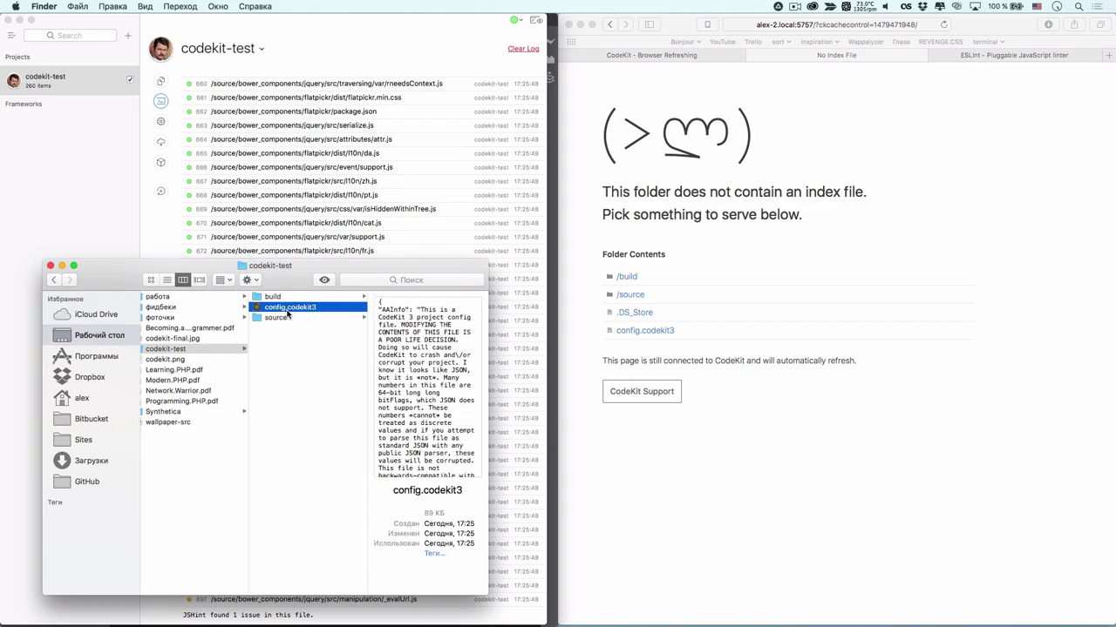
drag(286, 314, 547, 408)
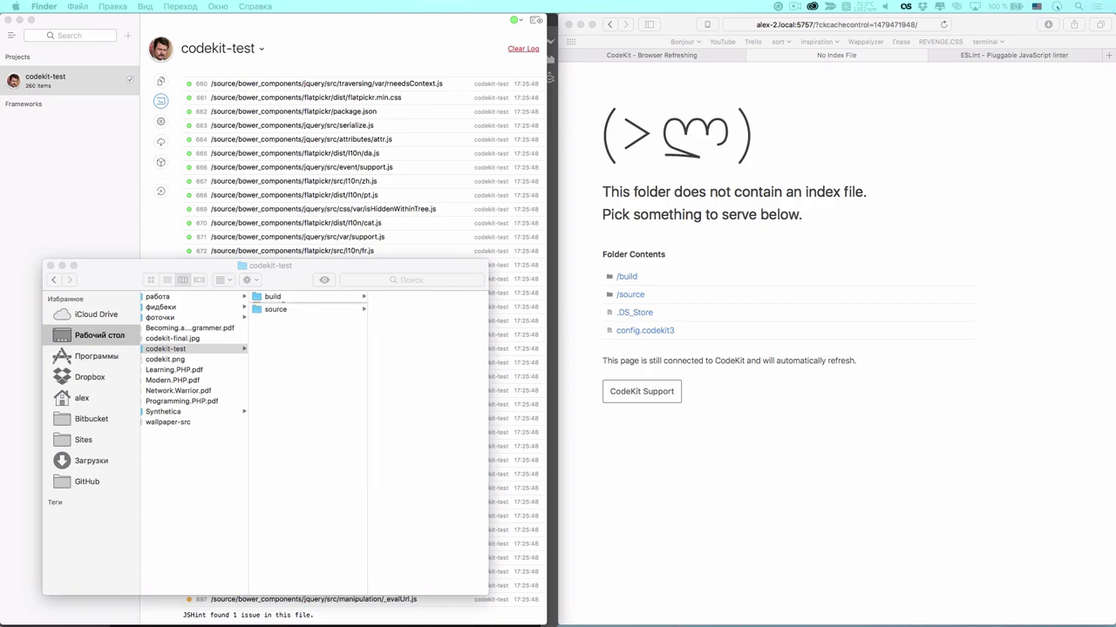
click(338, 303)
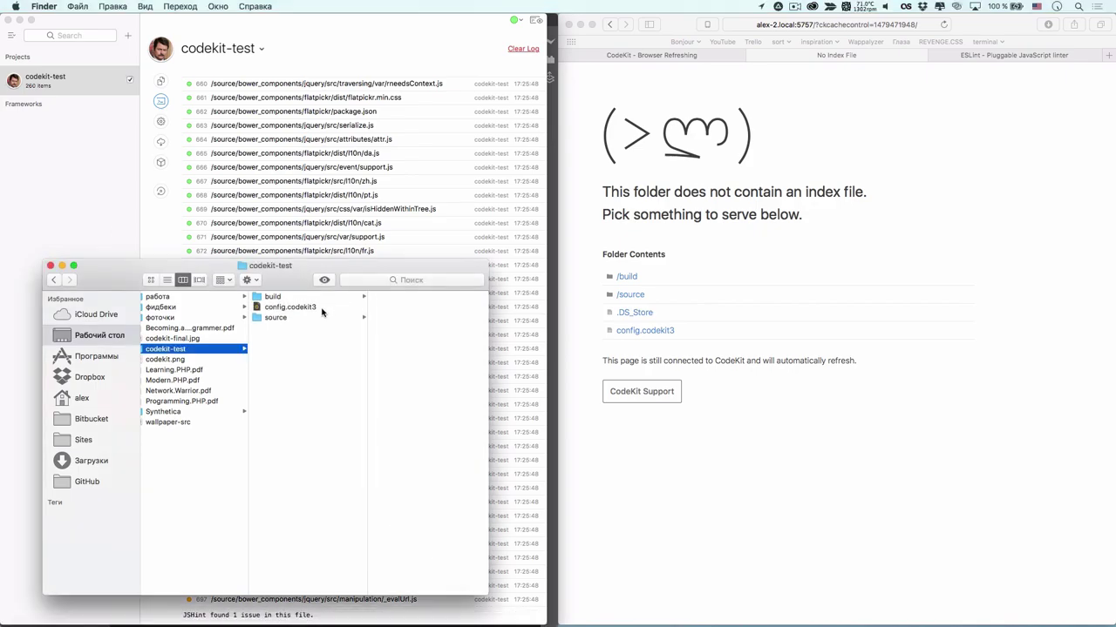
click(317, 319)
Switch to CodeKit, show the codekit-test file list, and browse source/bower_components/jquery/src
click(70, 189)
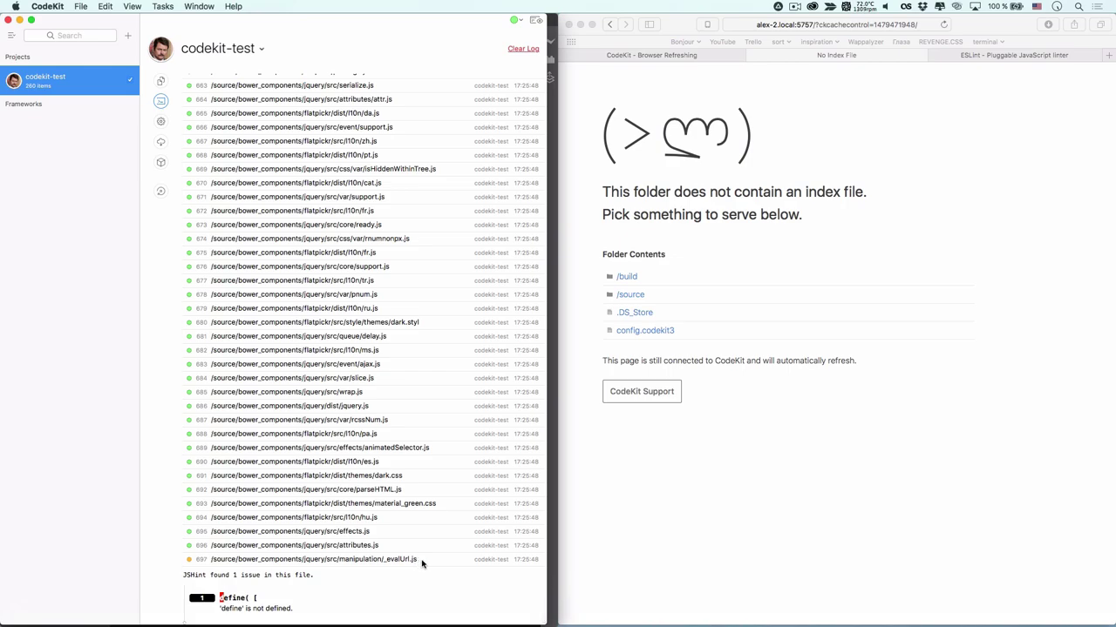
click(160, 80)
click(188, 94)
click(197, 108)
click(205, 137)
click(216, 179)
scroll(280, 352, down, 5)
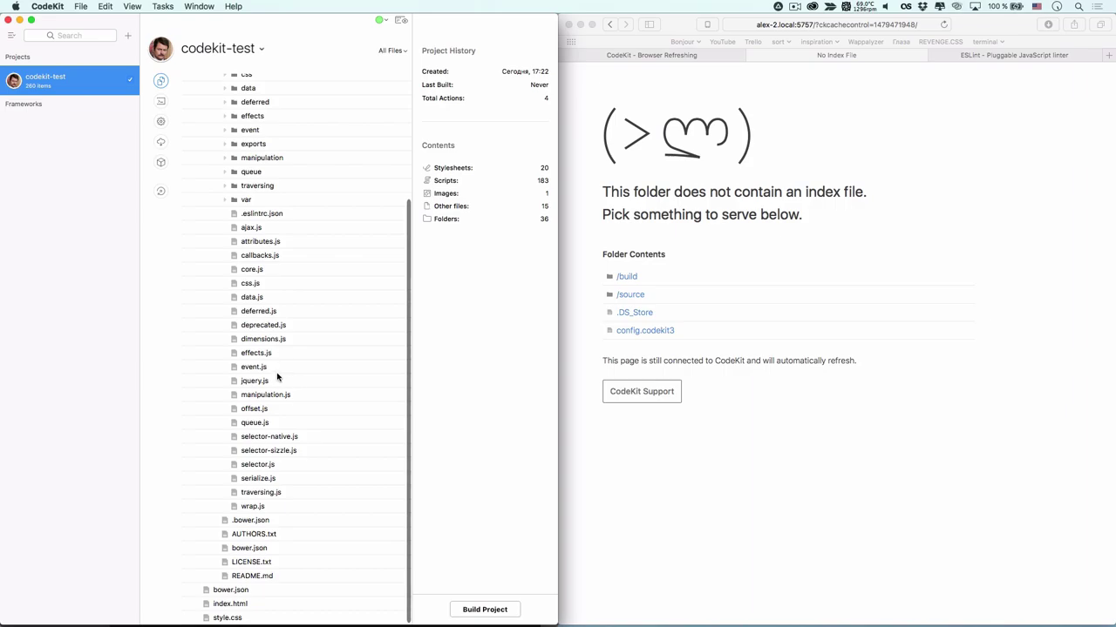
scroll(266, 255, up, 2)
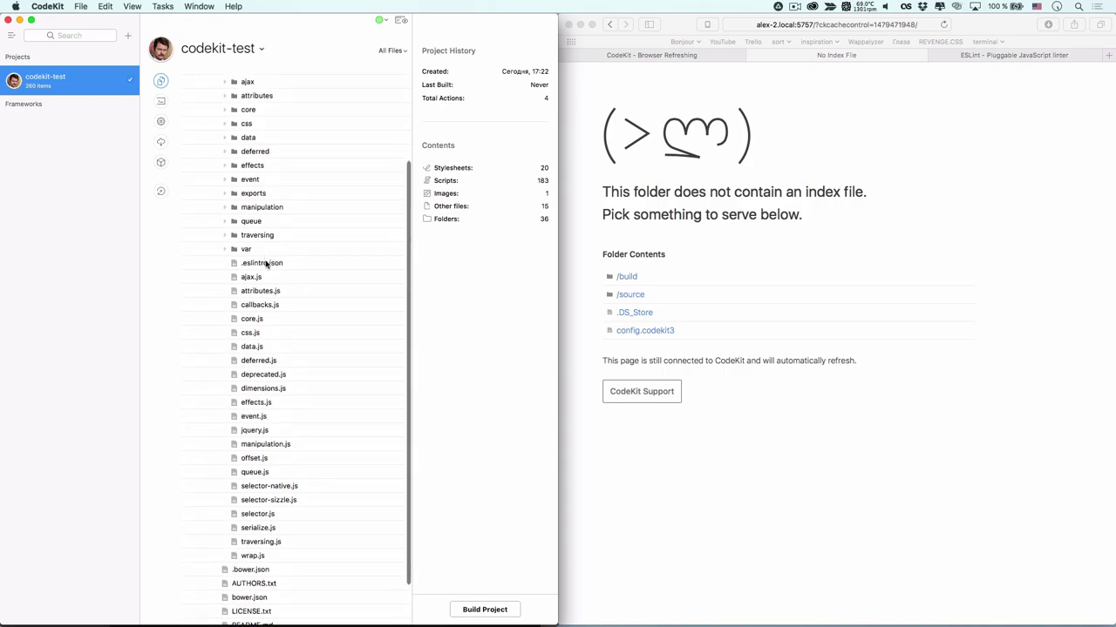
scroll(244, 165, up, 2)
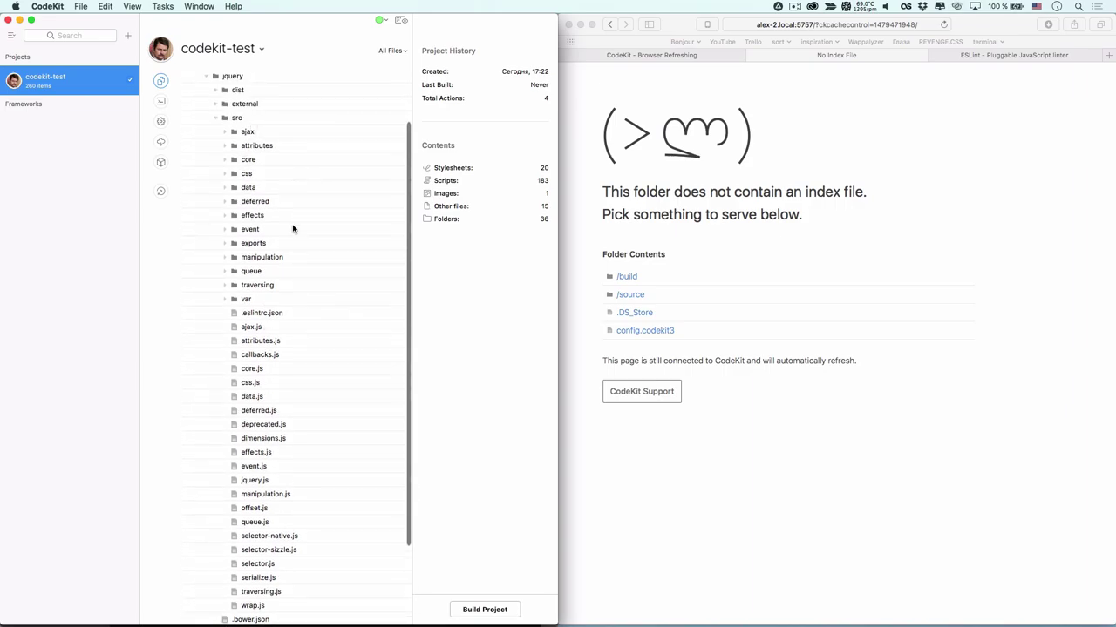
View the linked files of deferred.js, then examine the options and syntax checker choices of jquery.js
click(325, 411)
click(510, 30)
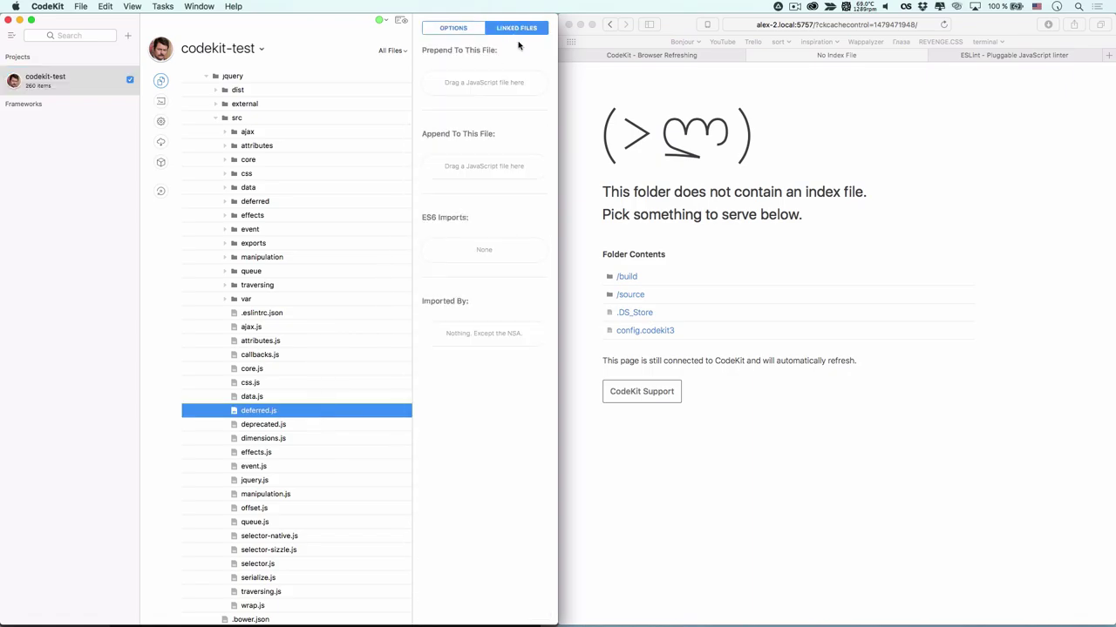
scroll(281, 266, down, 4)
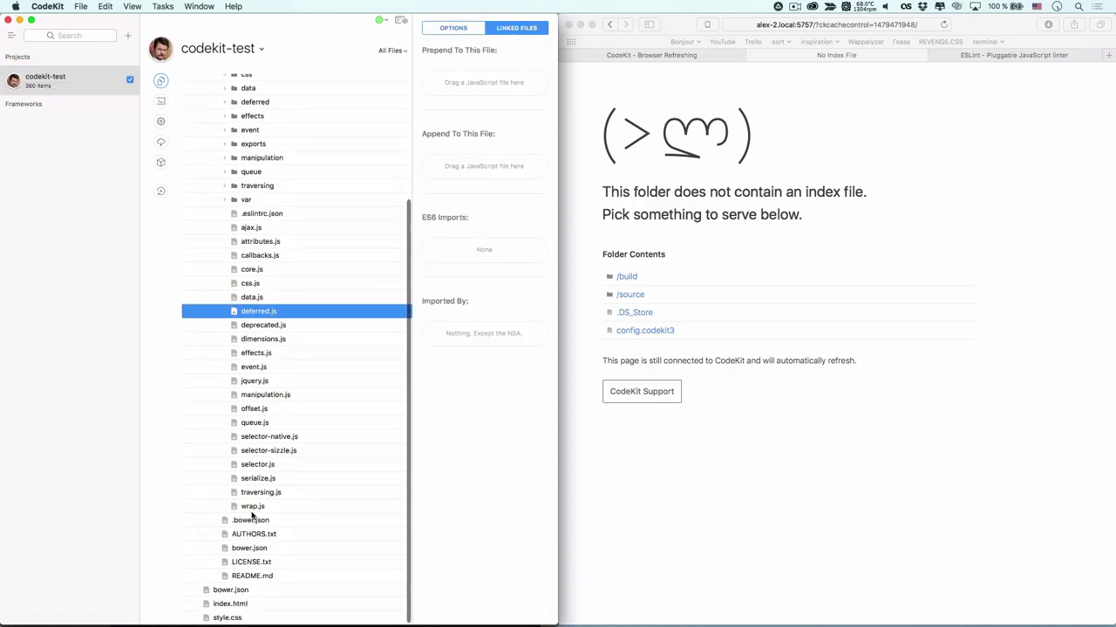
click(262, 384)
click(462, 32)
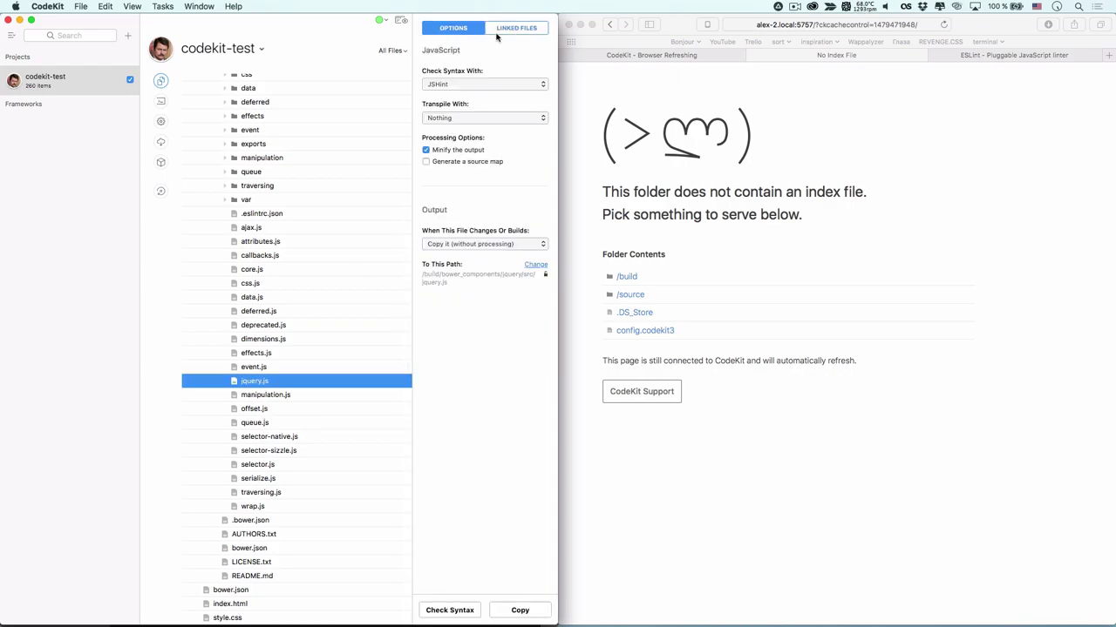
click(467, 82)
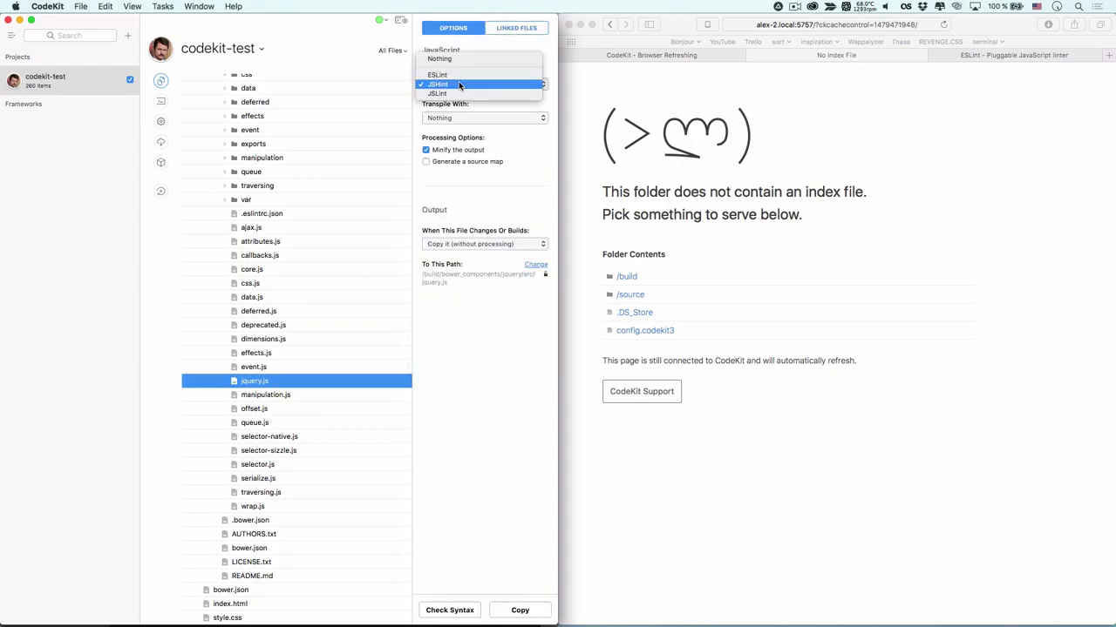
click(487, 185)
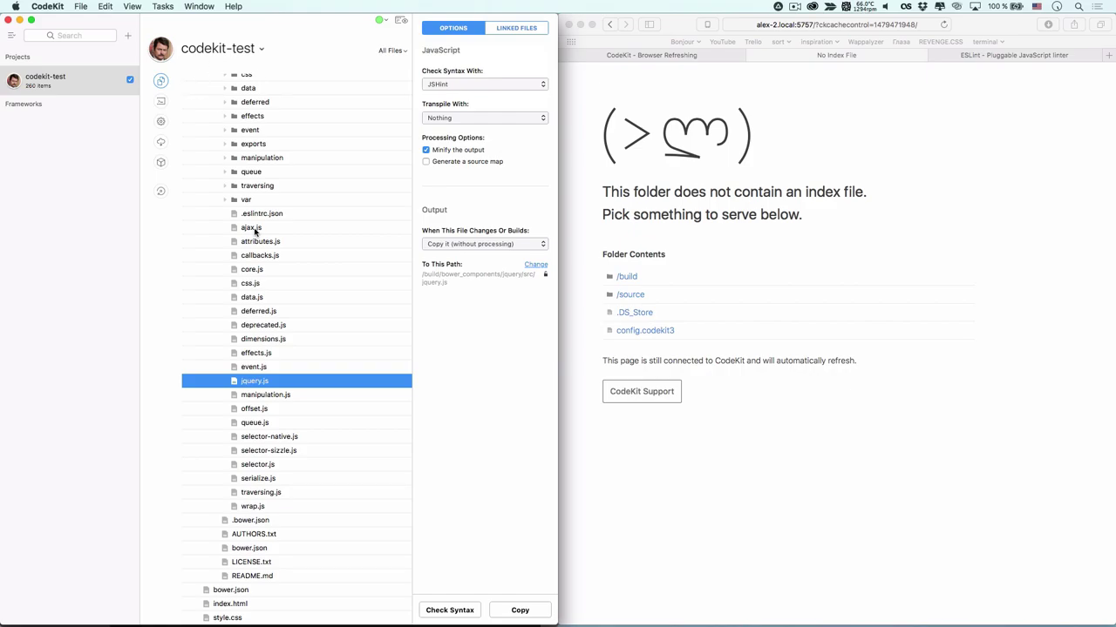
Collapse the source tree to its top-level items and review the output action choices of index.html
scroll(255, 231, up, 5)
click(187, 94)
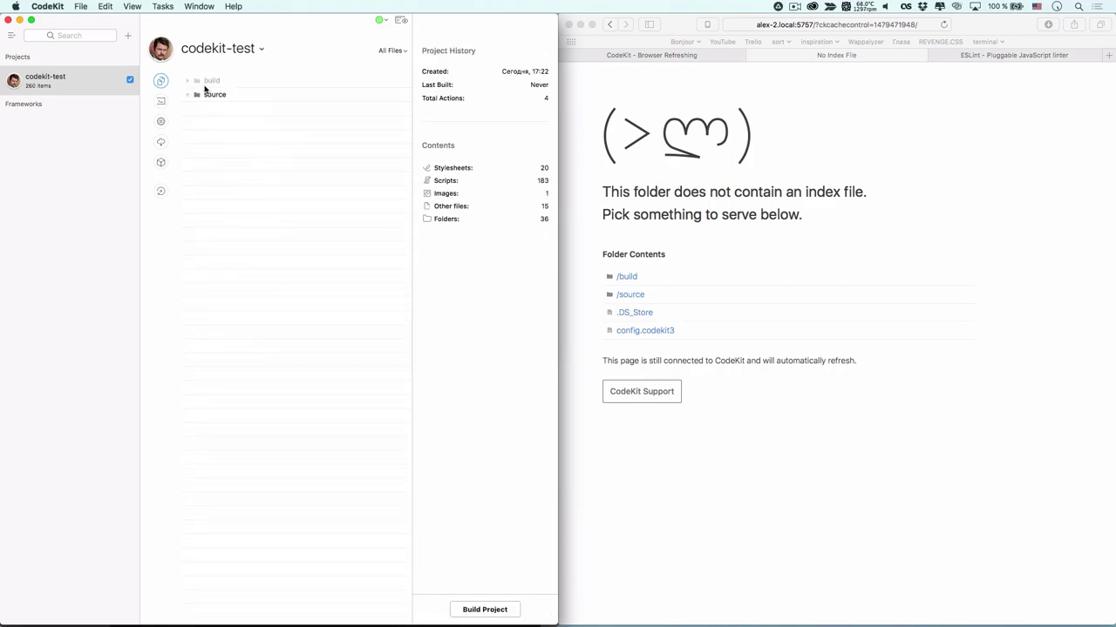
click(196, 94)
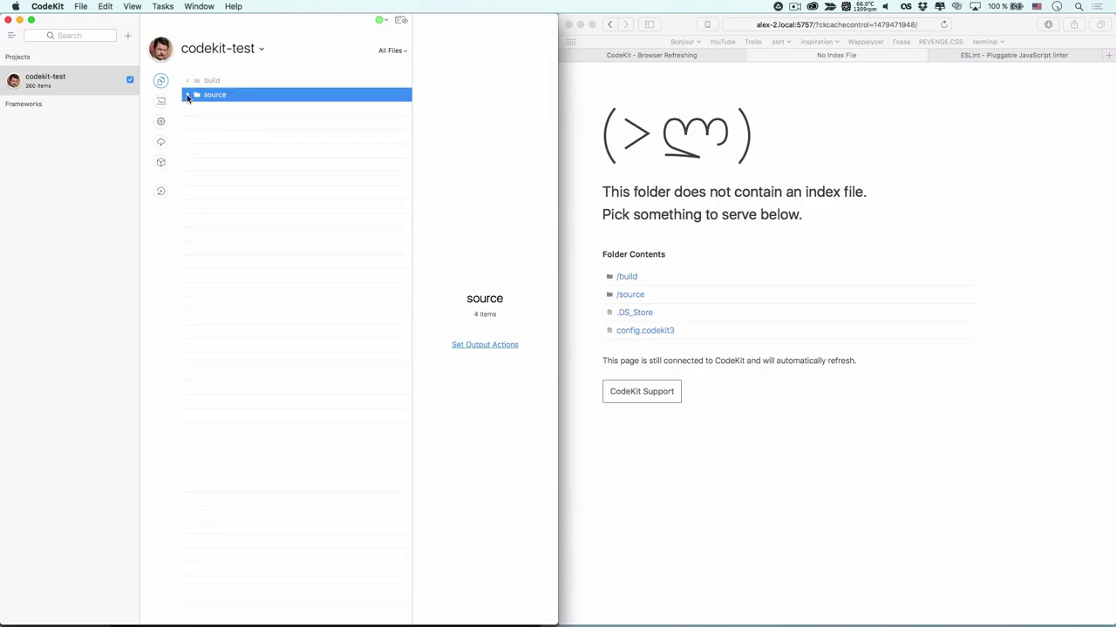
click(187, 94)
click(200, 108)
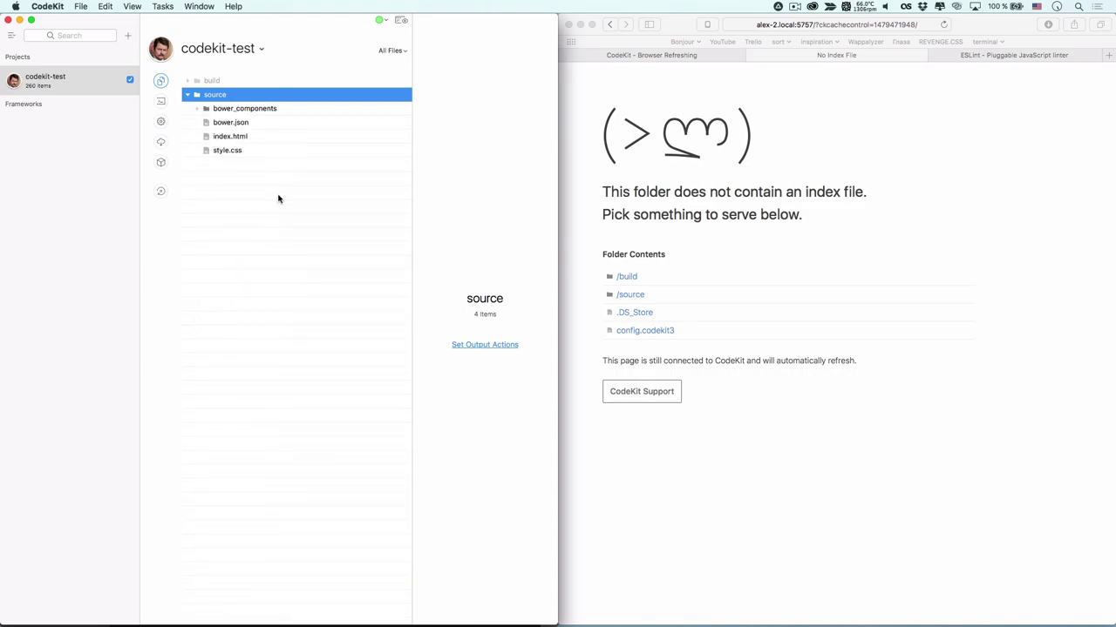
click(252, 139)
click(472, 197)
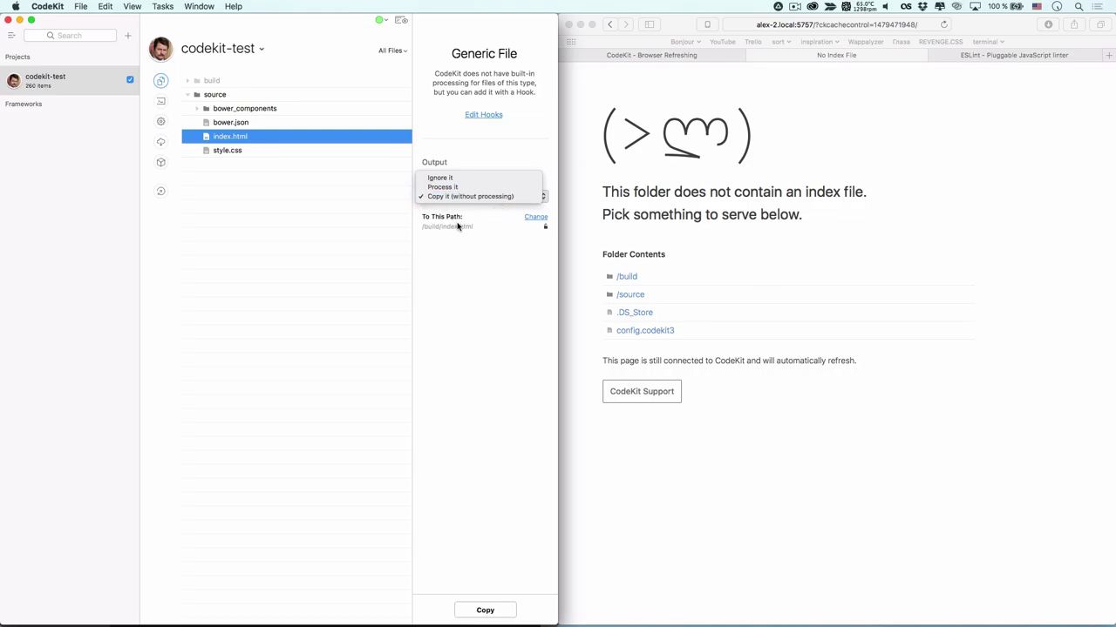
click(460, 286)
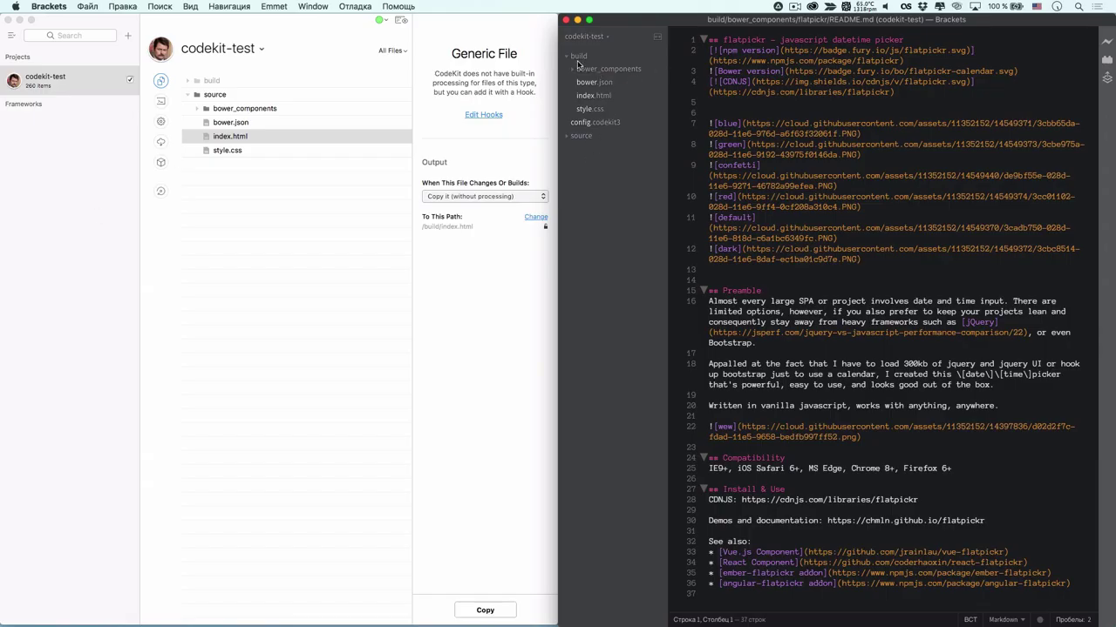
In Brackets, create a new file named style.scss in the source folder
right_click(585, 57)
click(575, 154)
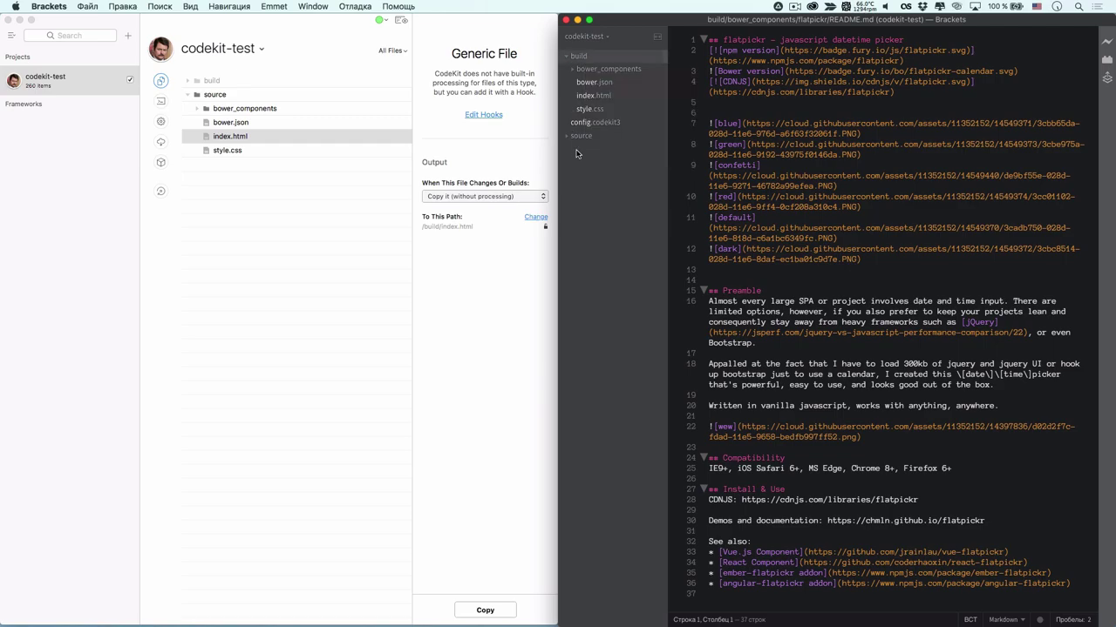
click(568, 136)
right_click(588, 138)
key(Escape)
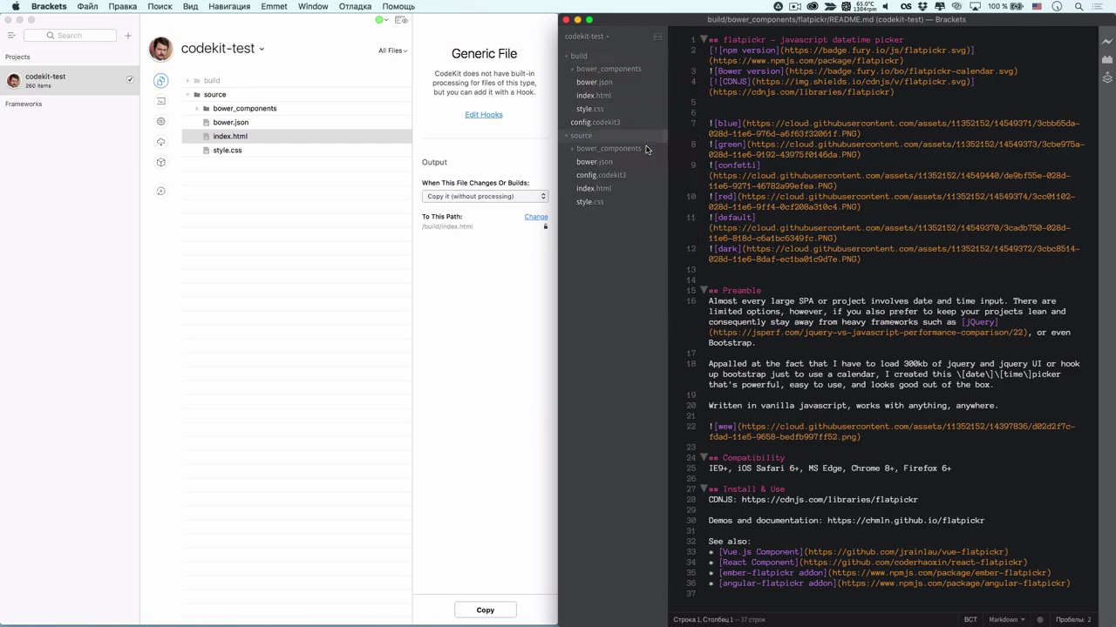
text(bo)
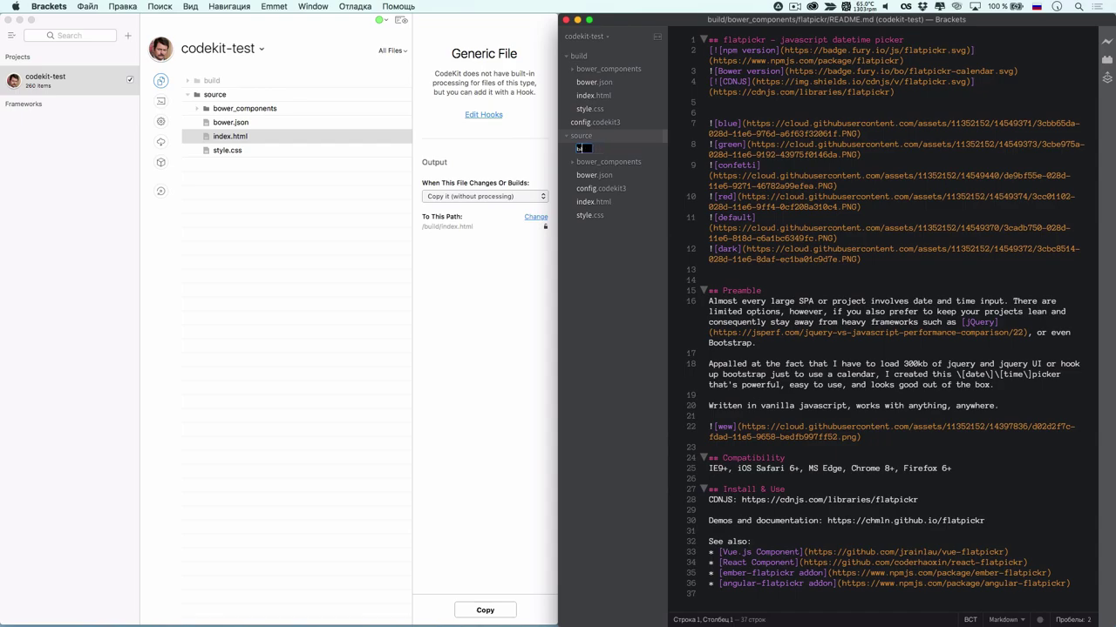
text(style.scss)
key(Return)
Switch back to CodeKit and review the output actions for style.scss, keeping Compile it selected
click(353, 183)
click(348, 165)
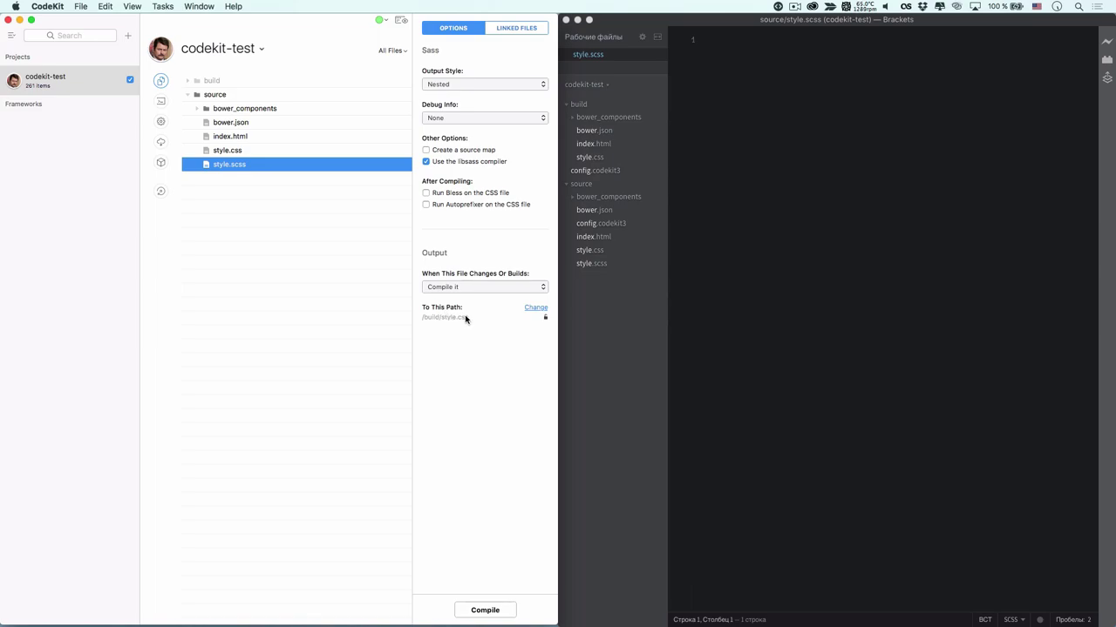
click(474, 286)
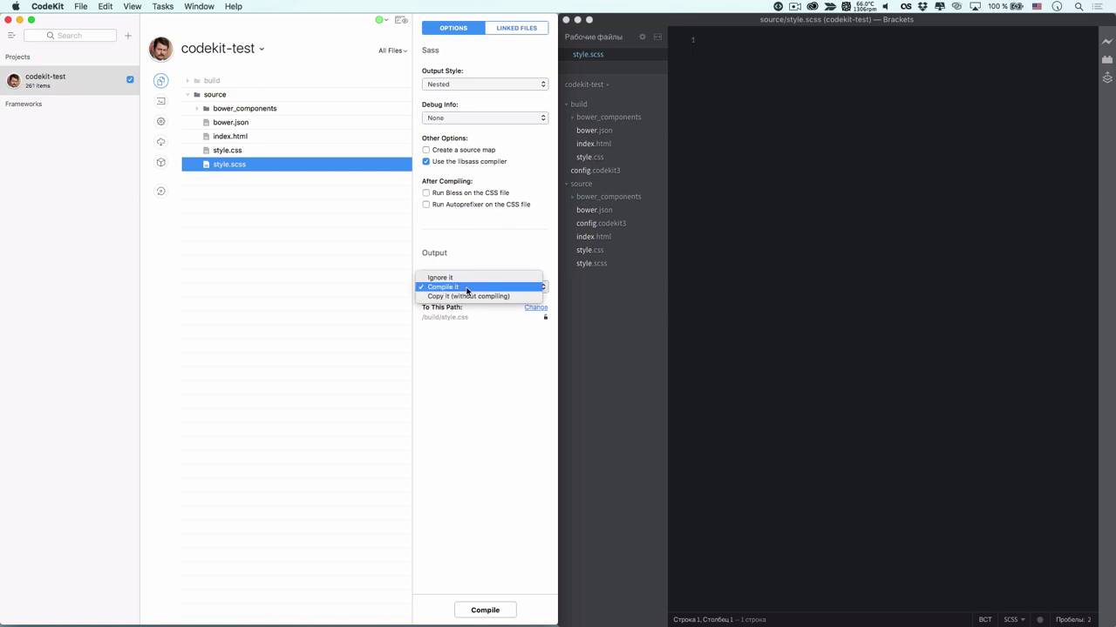
click(462, 287)
Set the Sass output style of style.scss to Compressed
click(461, 85)
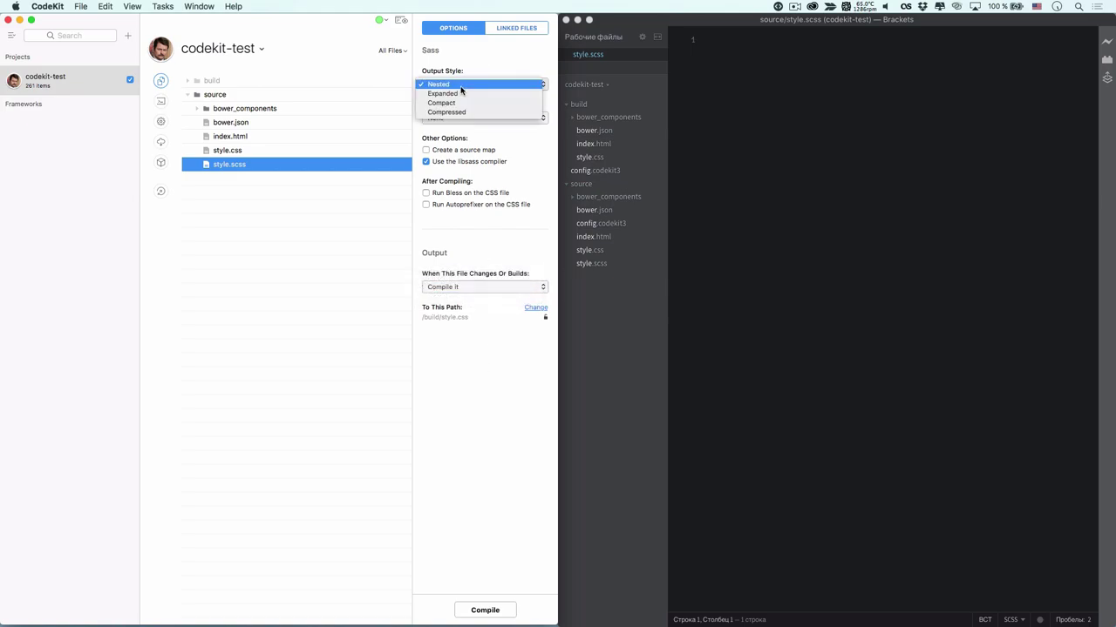
click(482, 139)
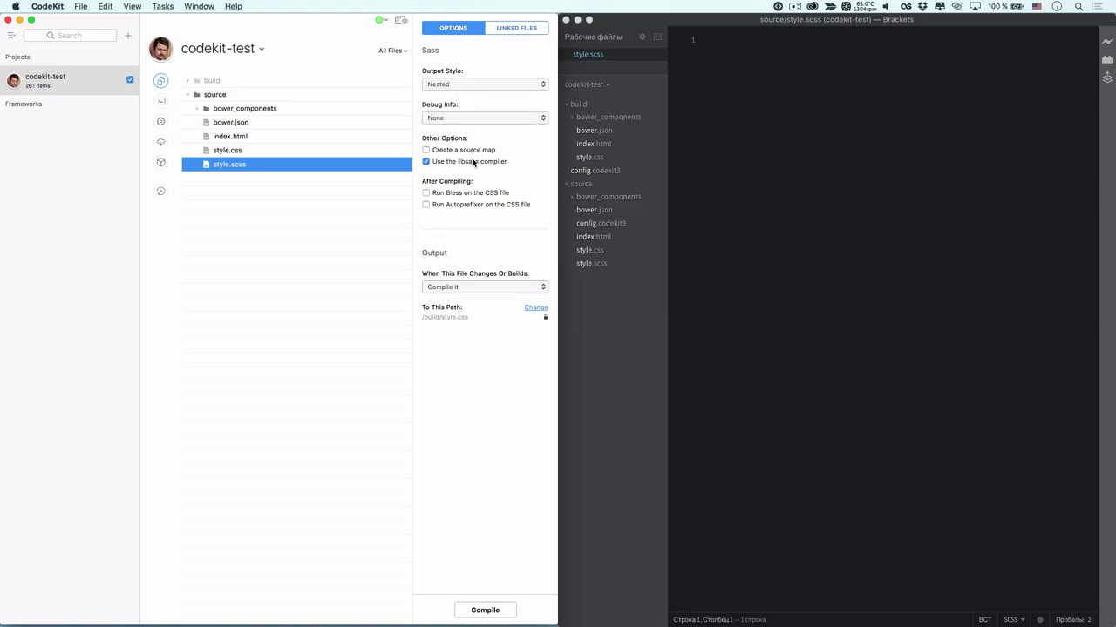
mouse_move(481, 165)
click(468, 85)
click(468, 113)
Switch to Brackets and copy the h1 rule from source/style.css into source/style.scss
click(811, 235)
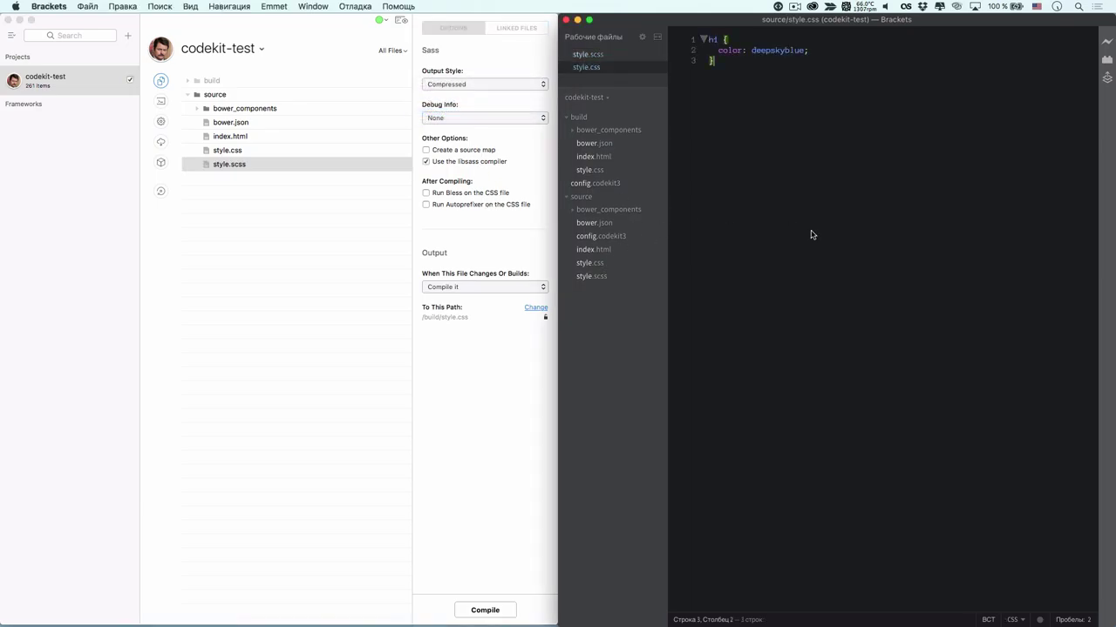
key(super+a)
key(super+c)
click(600, 277)
key(super+v)
Define $var: deepskyblue; at the start of style.scss, use $var as the h1 color, and save the file
key(Up)
key(Return)
key(Return)
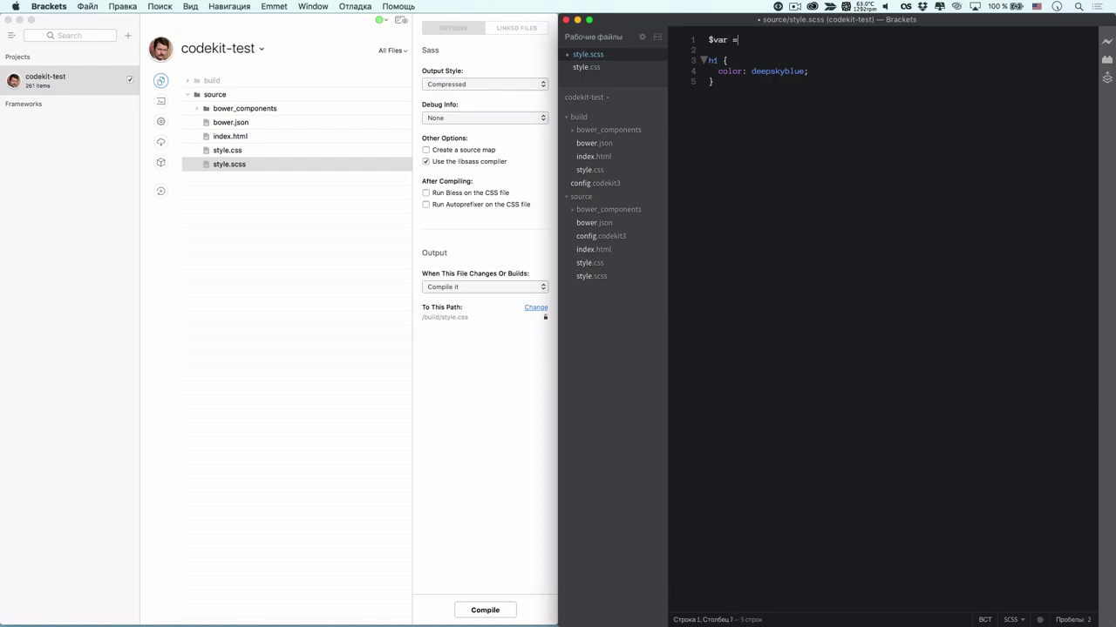
text(eepskyblue;)
shift+click(719, 39)
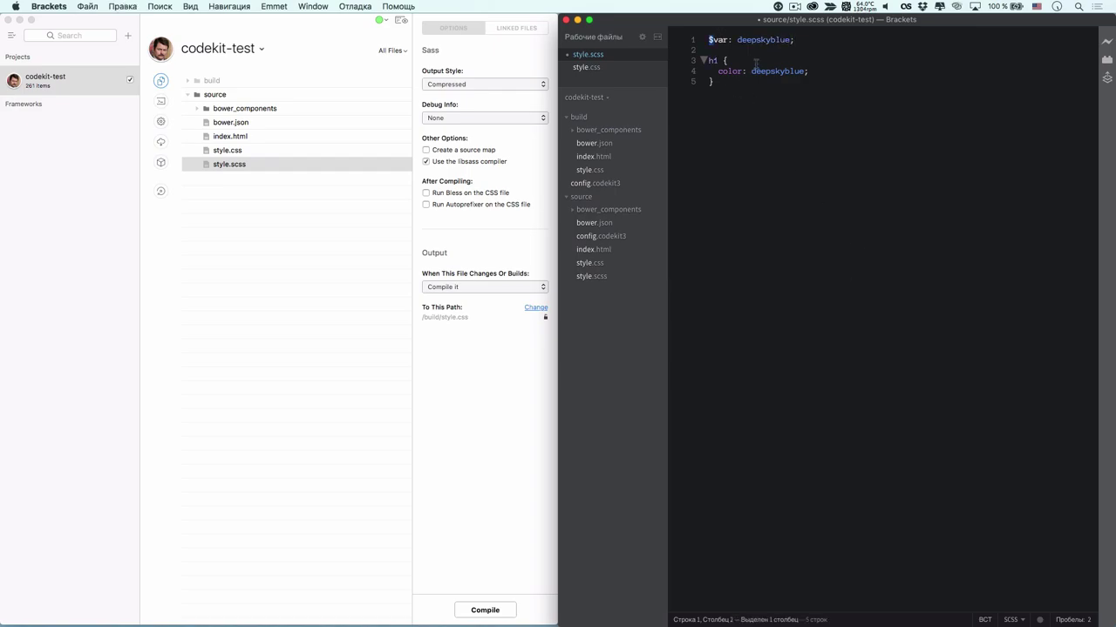
drag(751, 69, 803, 70)
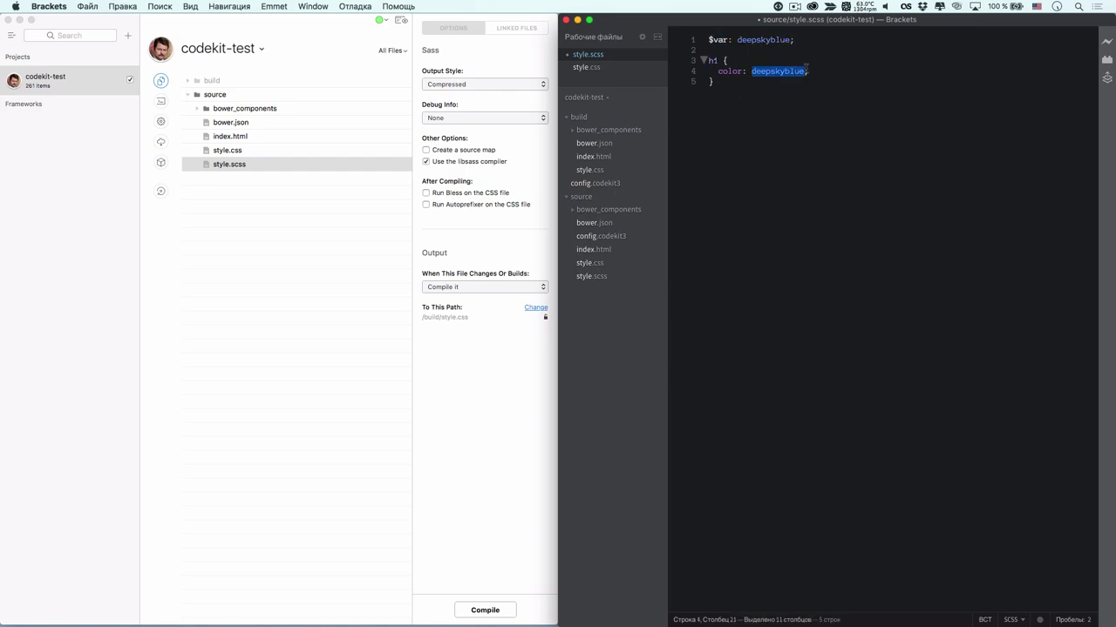
key(super+v)
key(super+s)
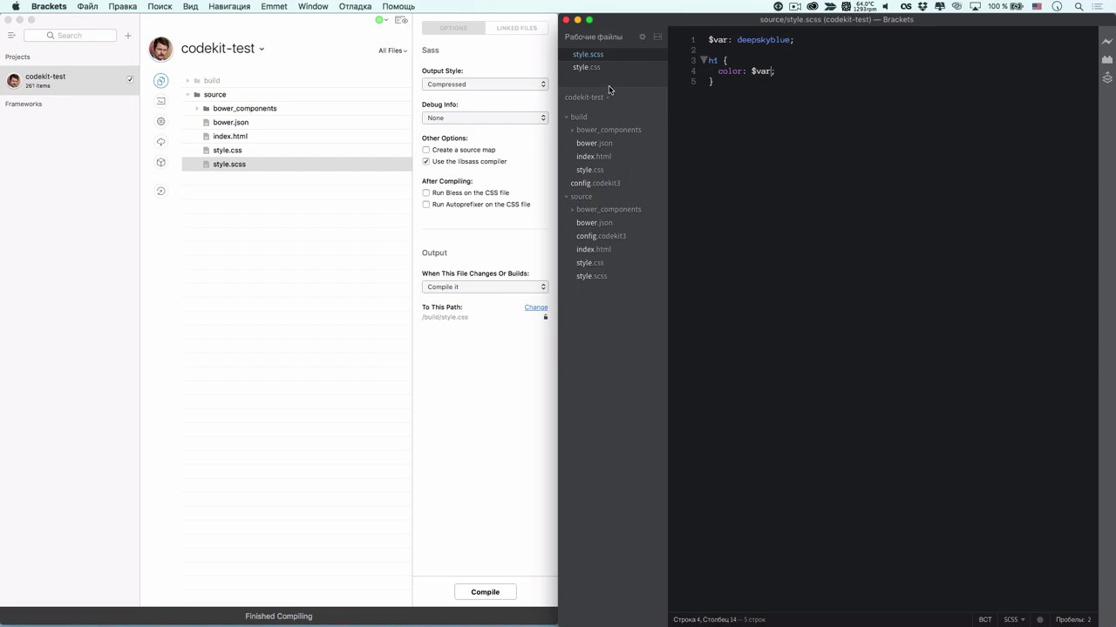
Open build/style.css and examine the compressed CSS compiled from style.scss, including its color value
click(568, 67)
click(598, 157)
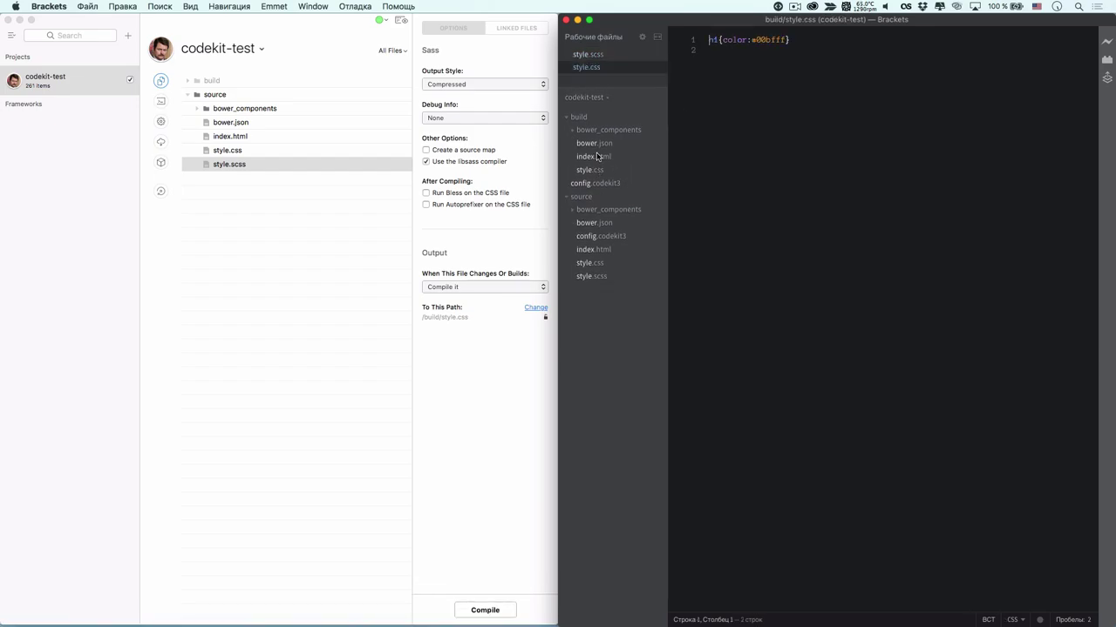
double_click(598, 159)
mouse_move(759, 43)
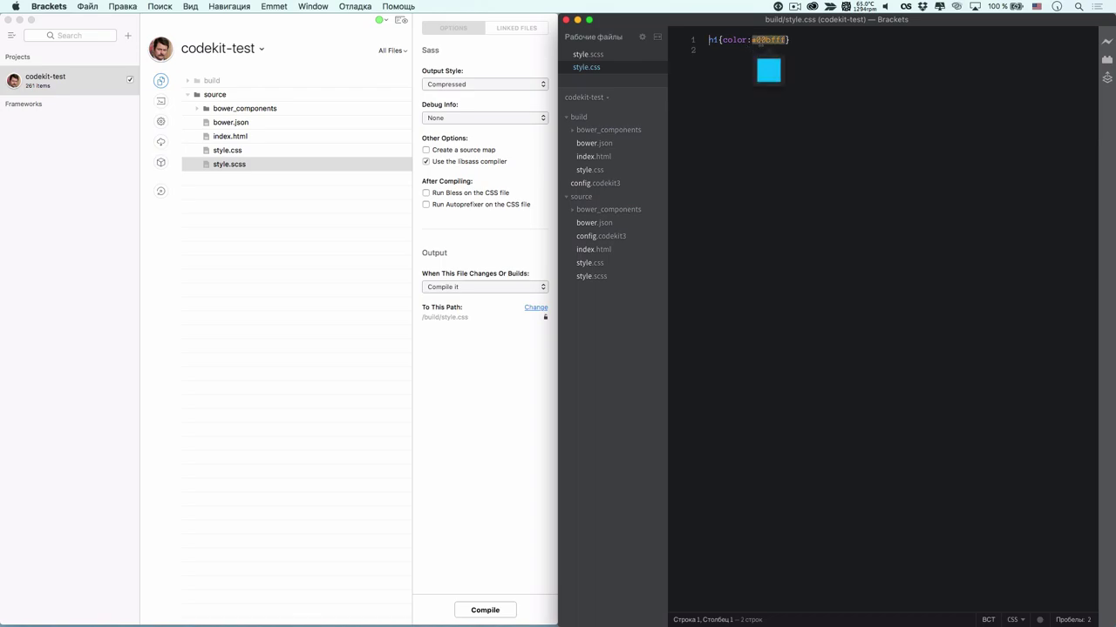
Delete style.css from the source folder, switch to CodeKit and compile source/style.scss
click(599, 262)
right_click(599, 262)
click(623, 309)
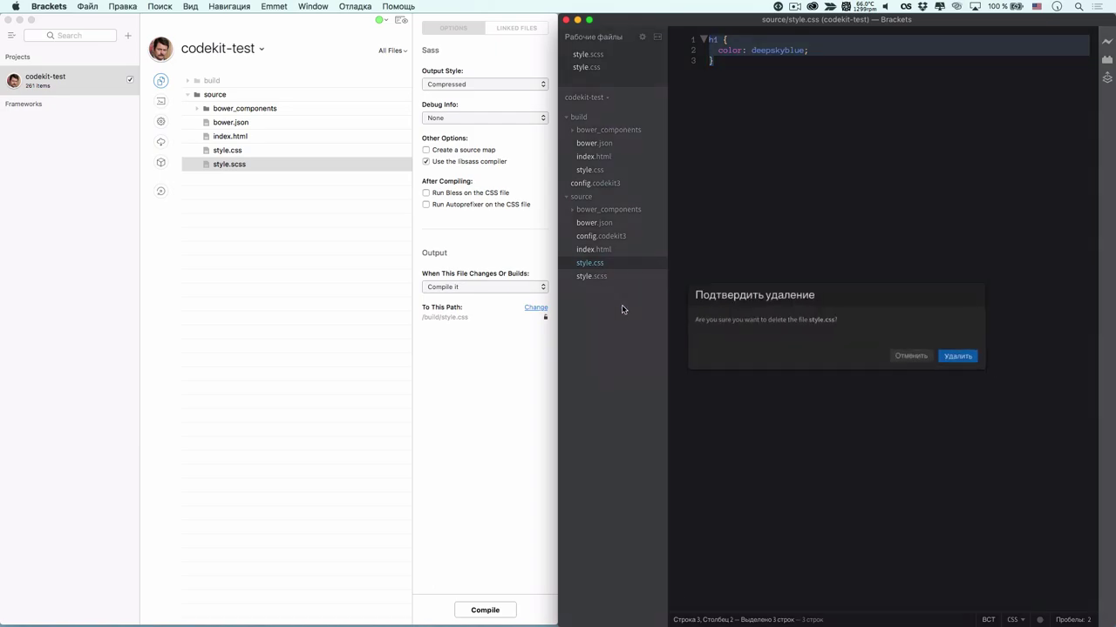
click(968, 361)
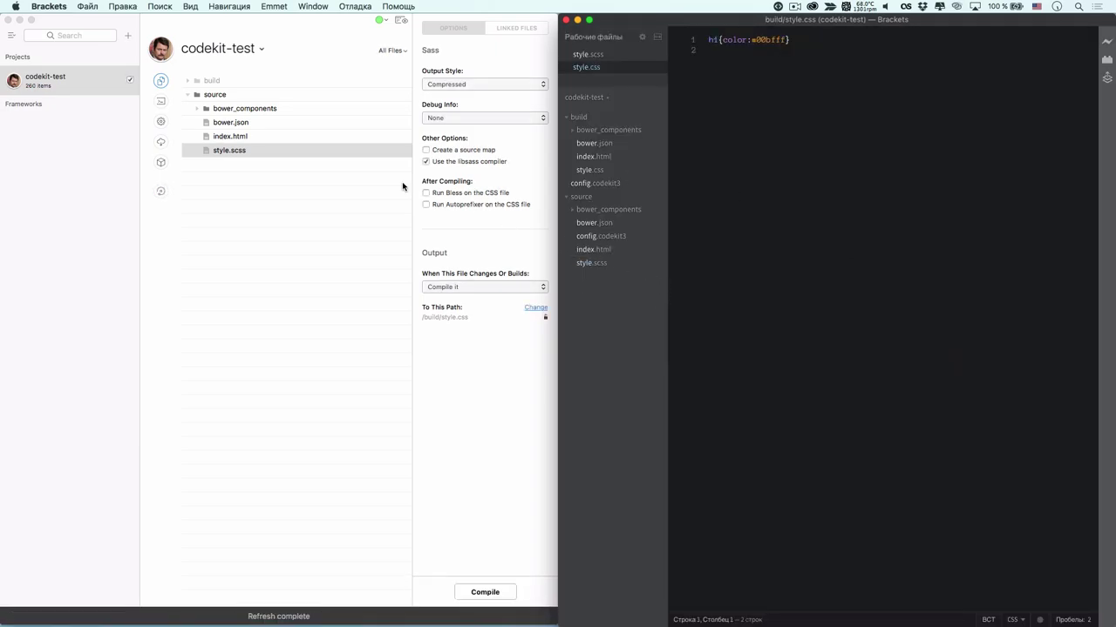
click(351, 150)
click(489, 611)
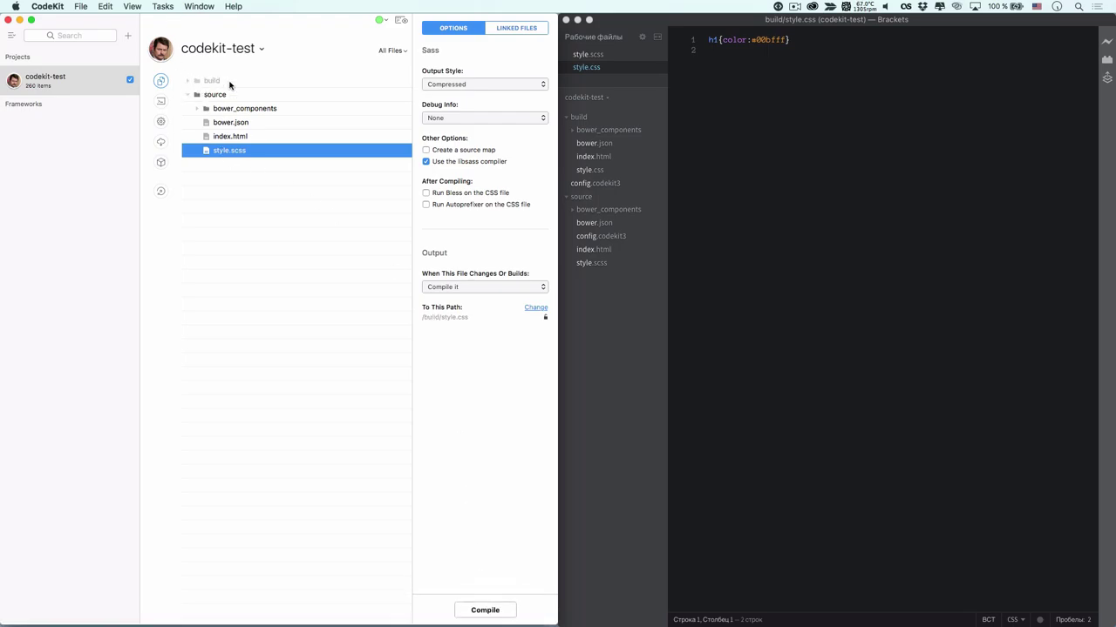
Open the build process steps of codekit-test and add a Process Files step
click(161, 143)
click(160, 163)
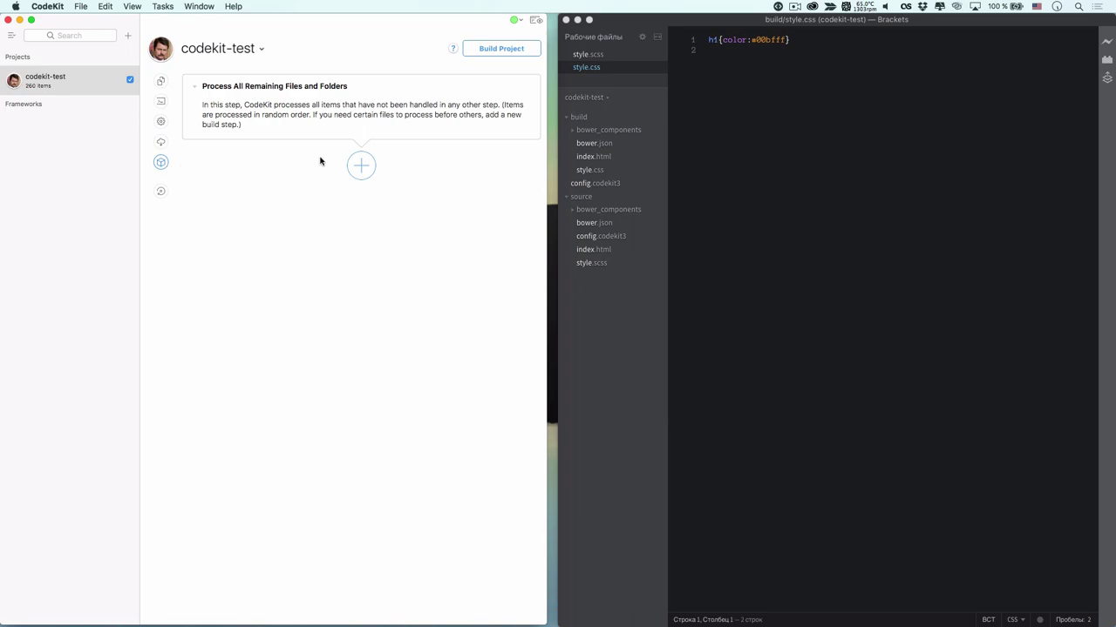
click(363, 168)
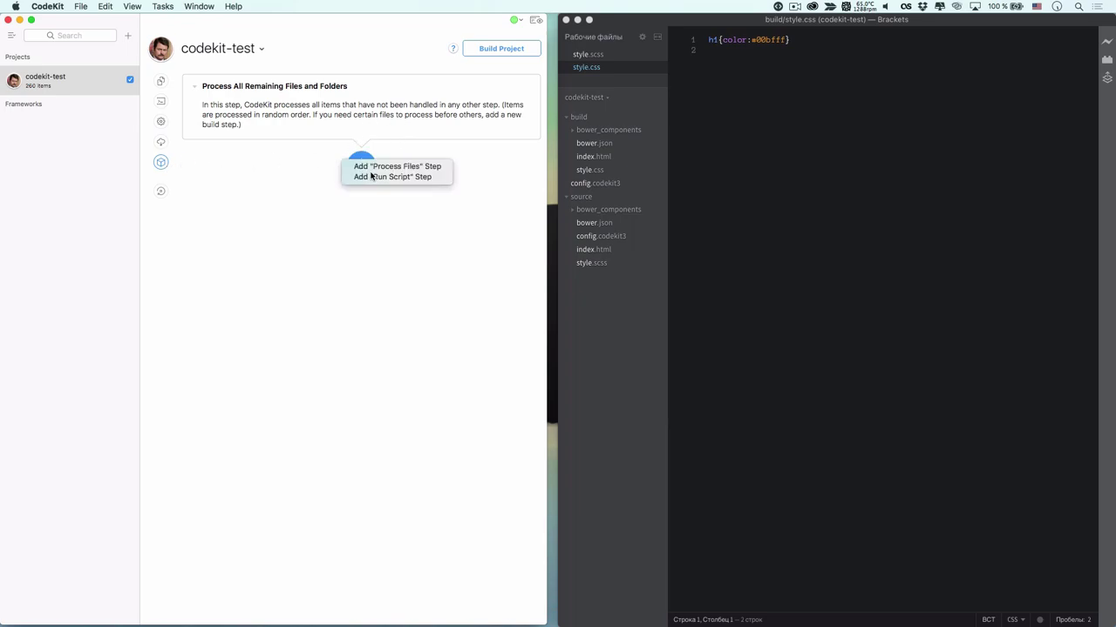
click(421, 171)
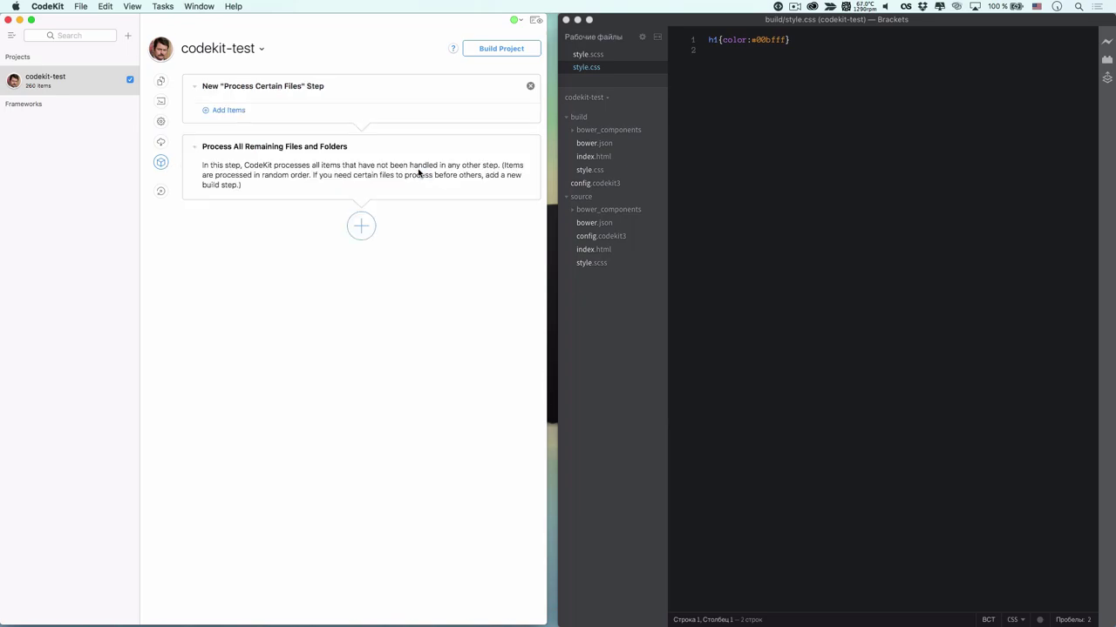
Add a Run Script step to the build process and remove it again
click(361, 225)
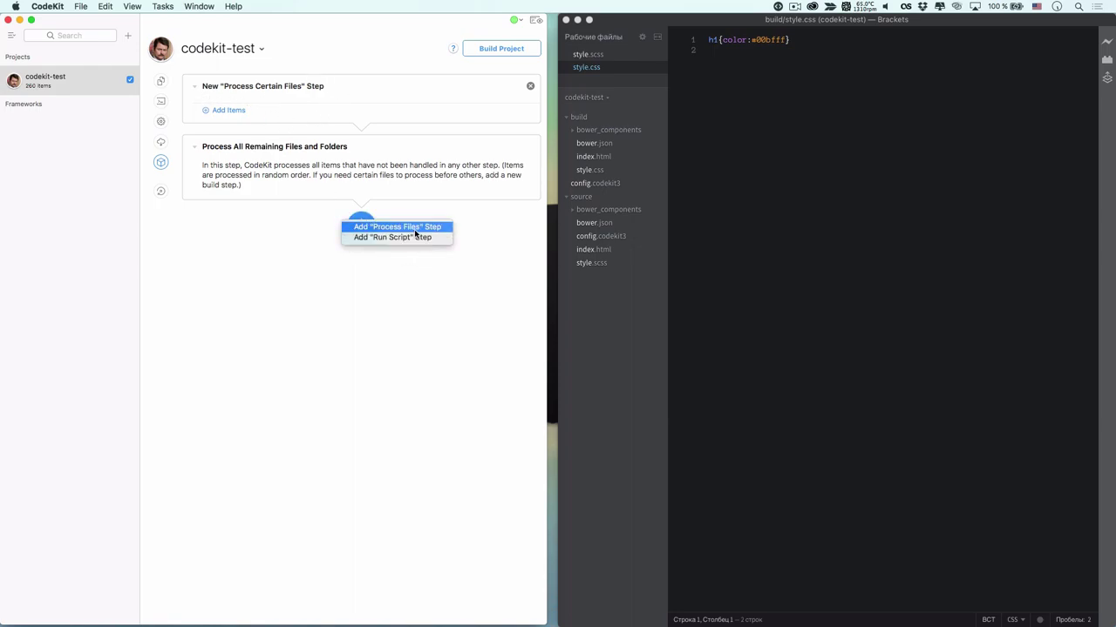
click(413, 244)
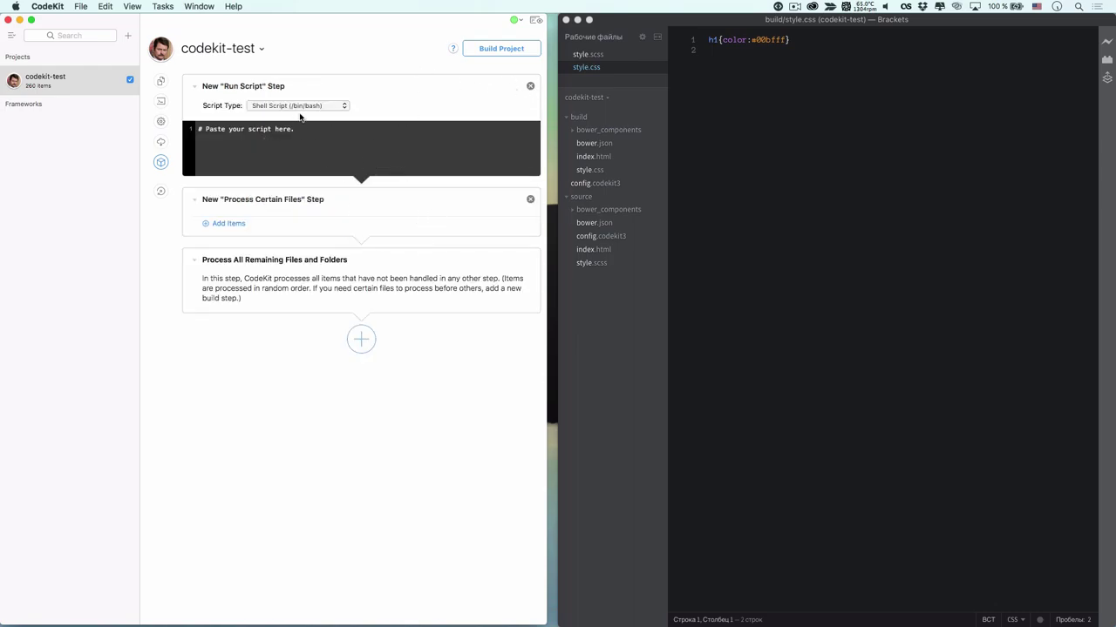
click(509, 87)
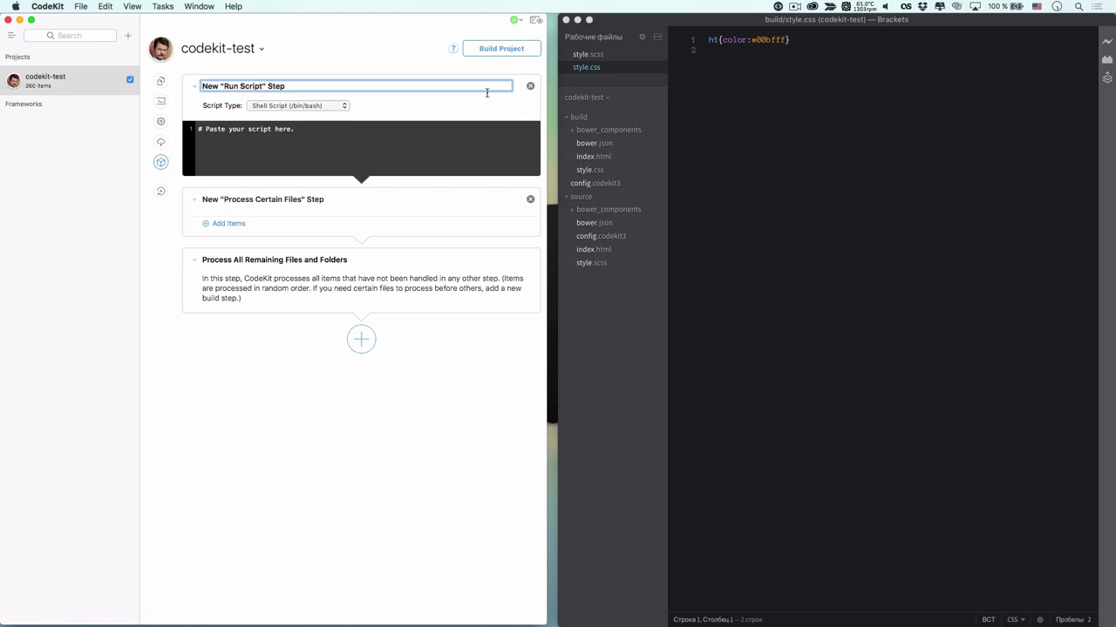
click(530, 85)
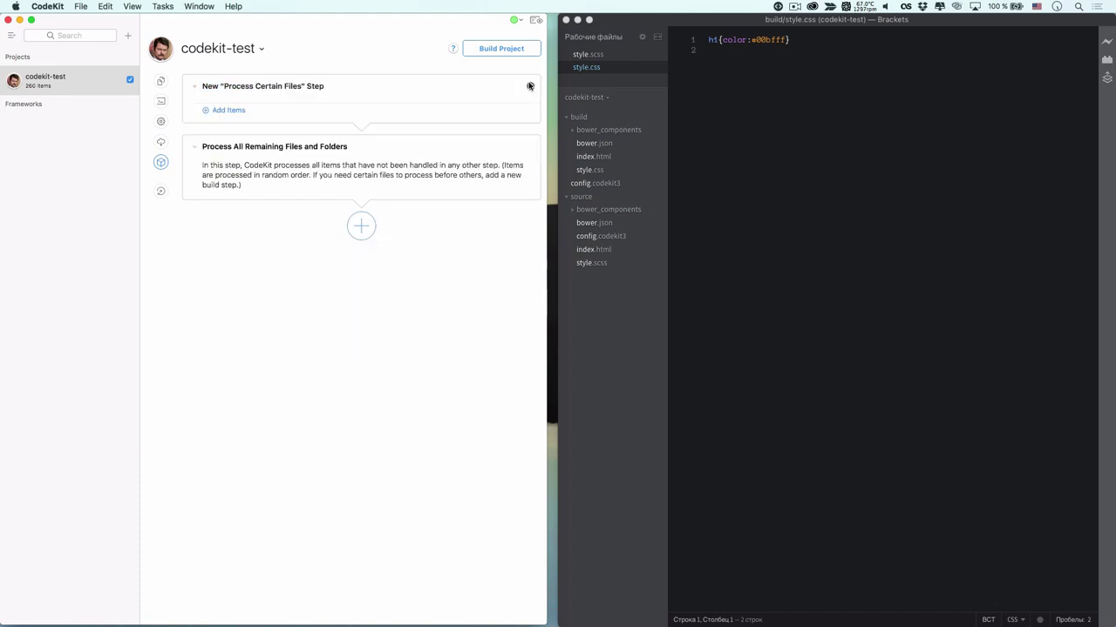
Add source/style.scss to the Process Certain Files step, view the file in Brackets and return to CodeKit
click(225, 110)
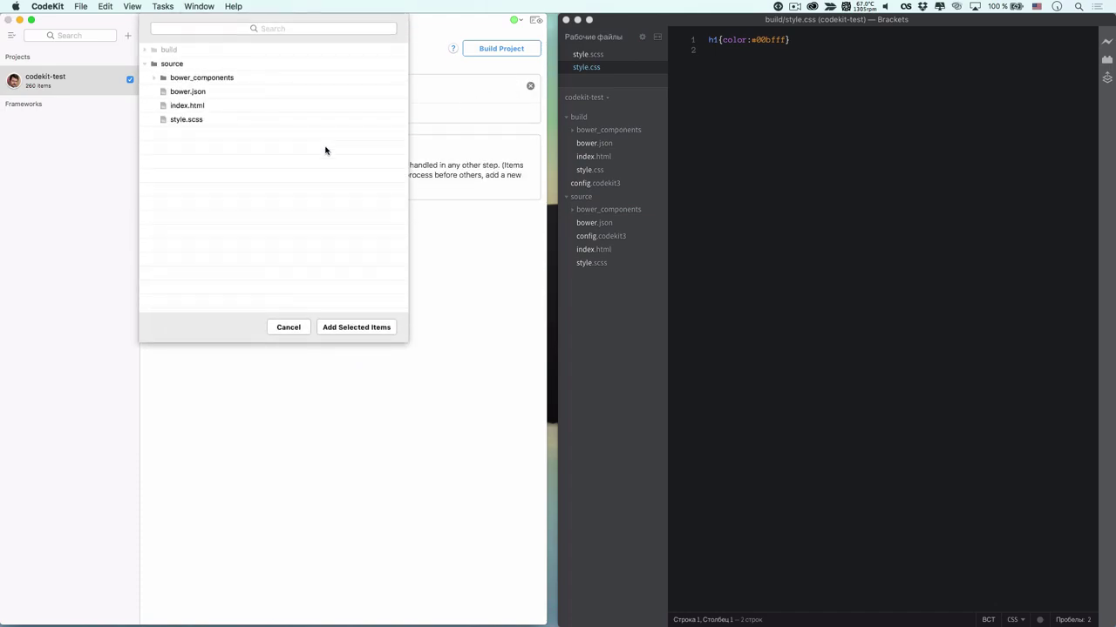
click(203, 120)
click(355, 328)
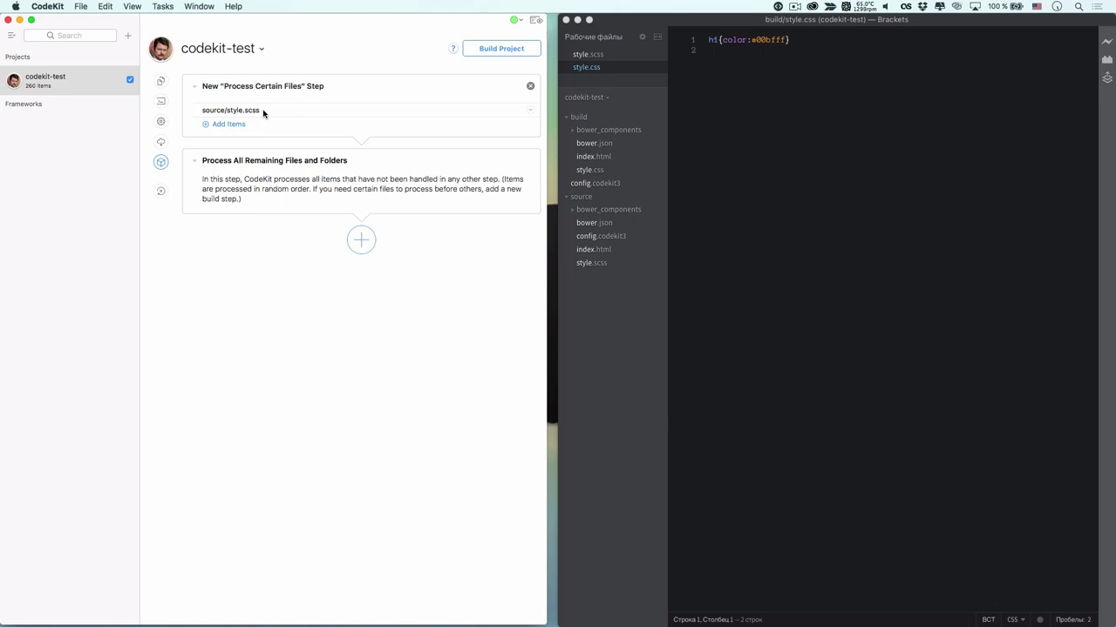
click(591, 262)
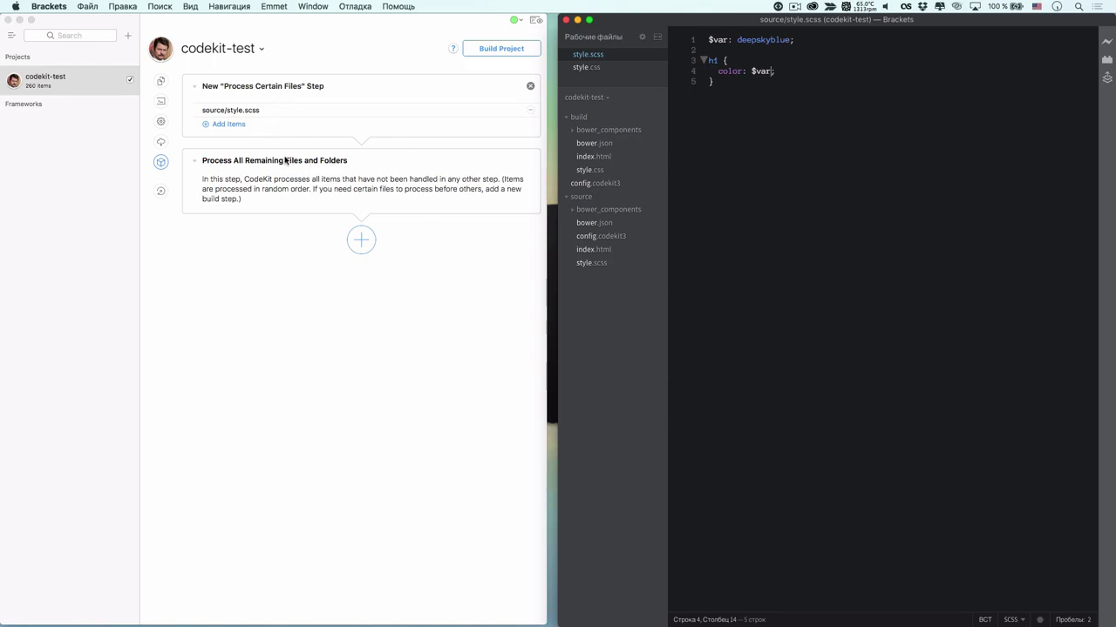
click(445, 267)
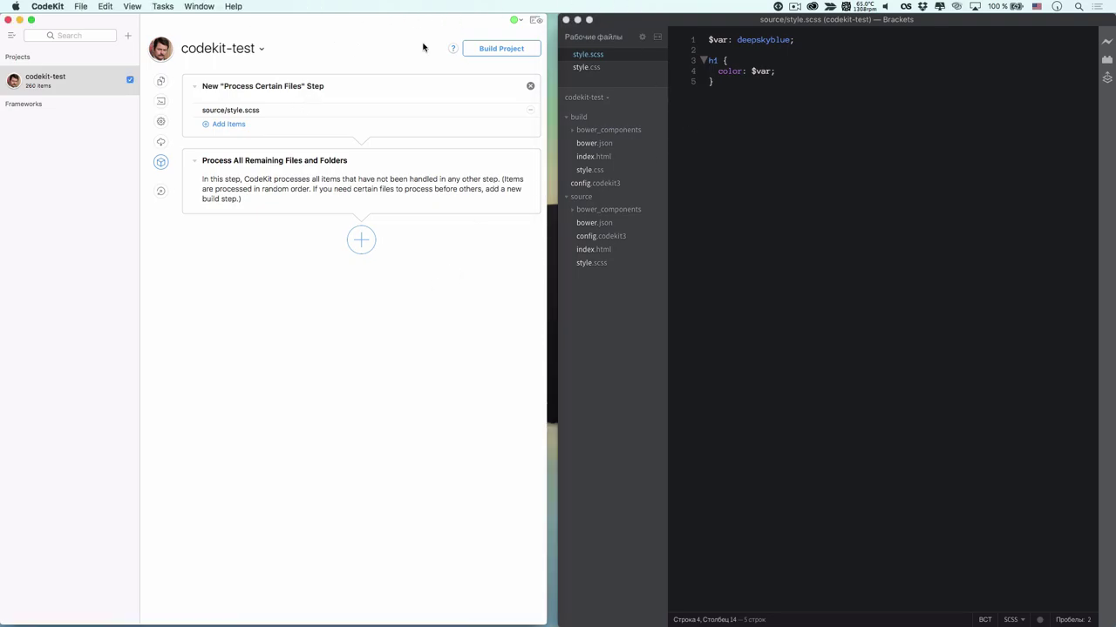
Preview codekit-test in Safari and close the older No Index File tab and the ESLint tab
click(536, 20)
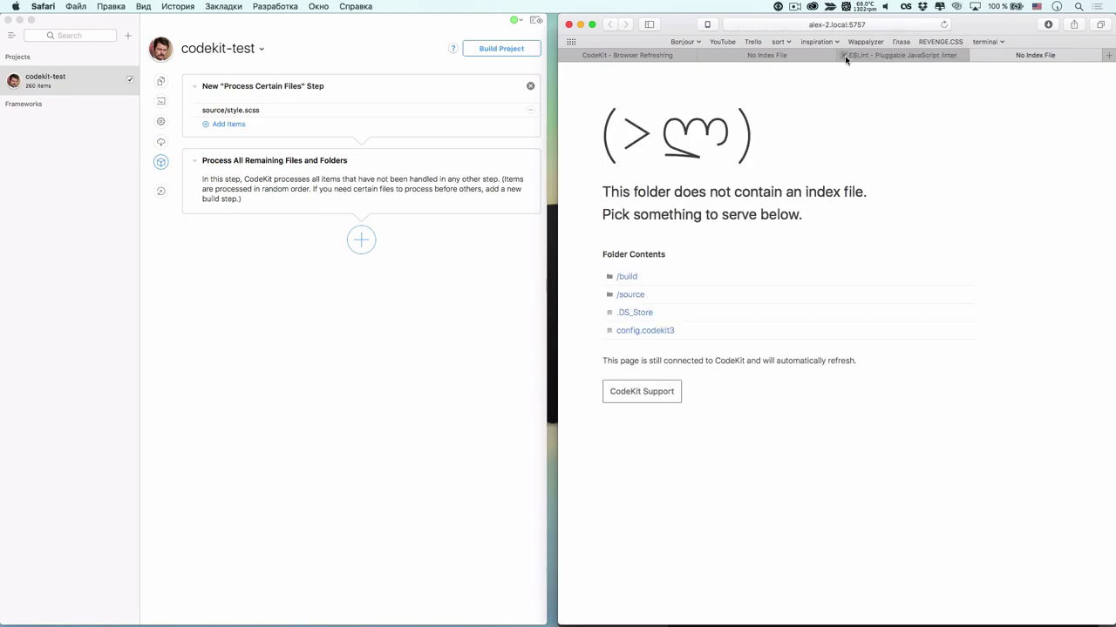
click(723, 56)
click(704, 54)
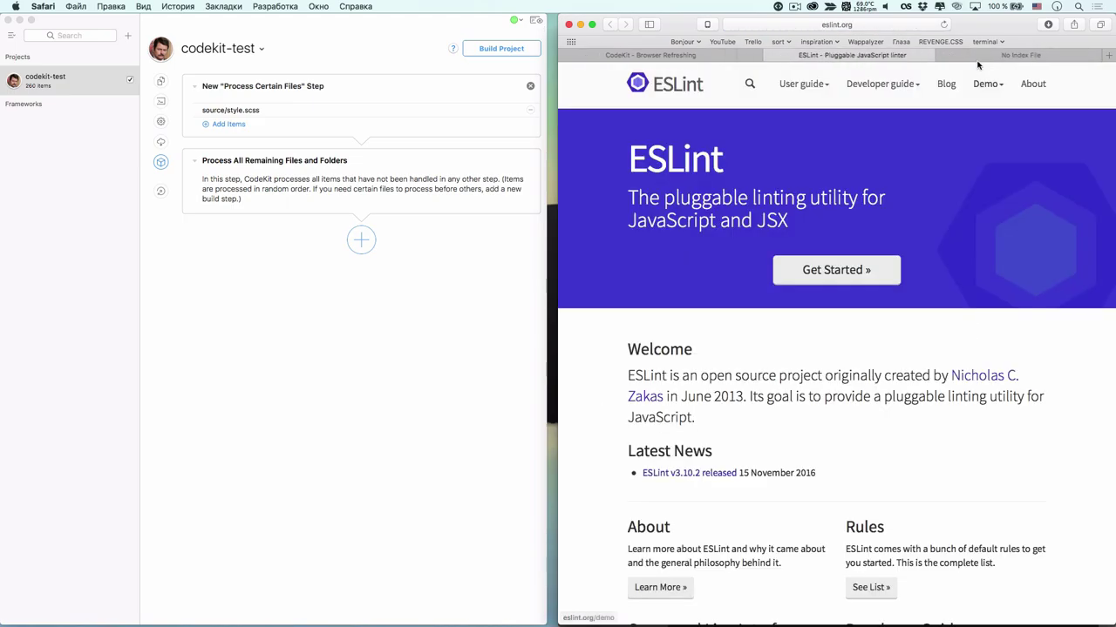
click(754, 54)
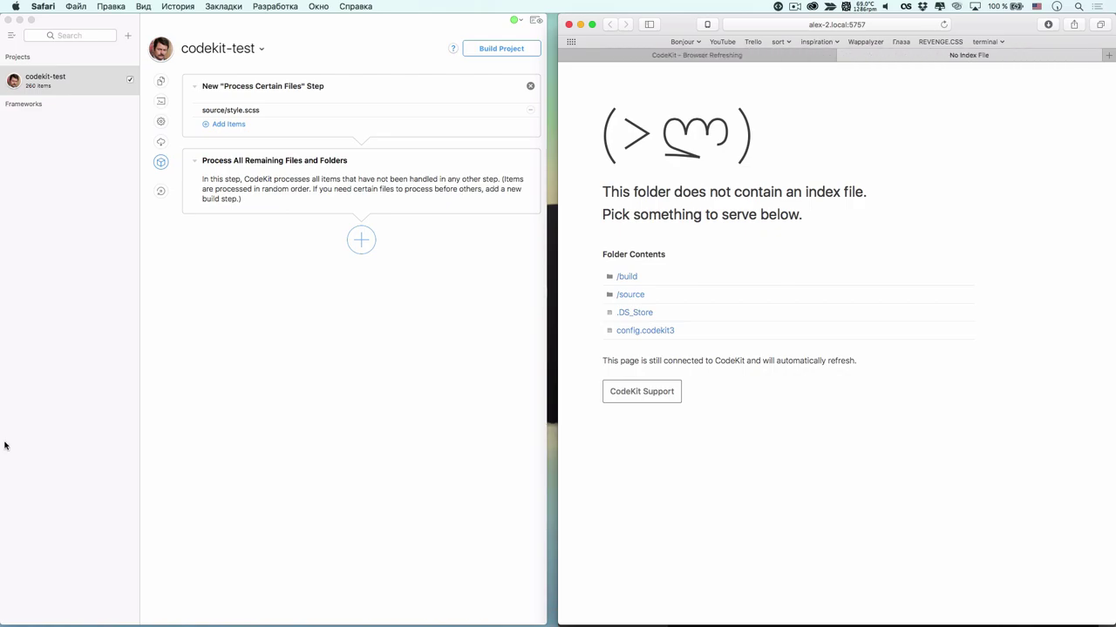
Switch to Finder and add the uwebdesign folder from GitHub to CodeKit as a project
key(super+Tab)
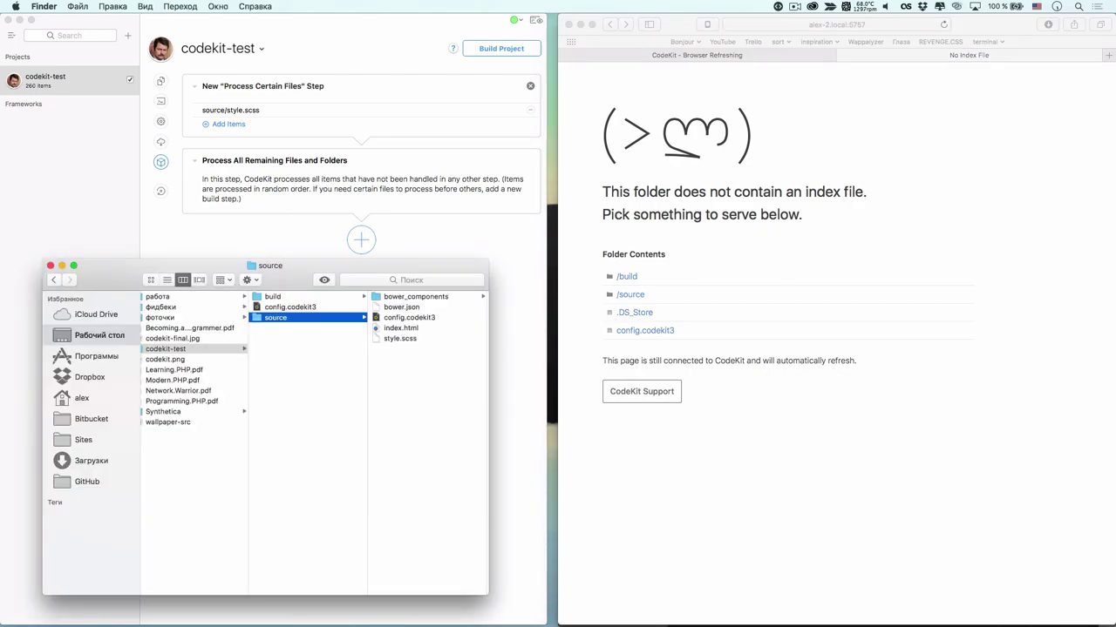
click(94, 481)
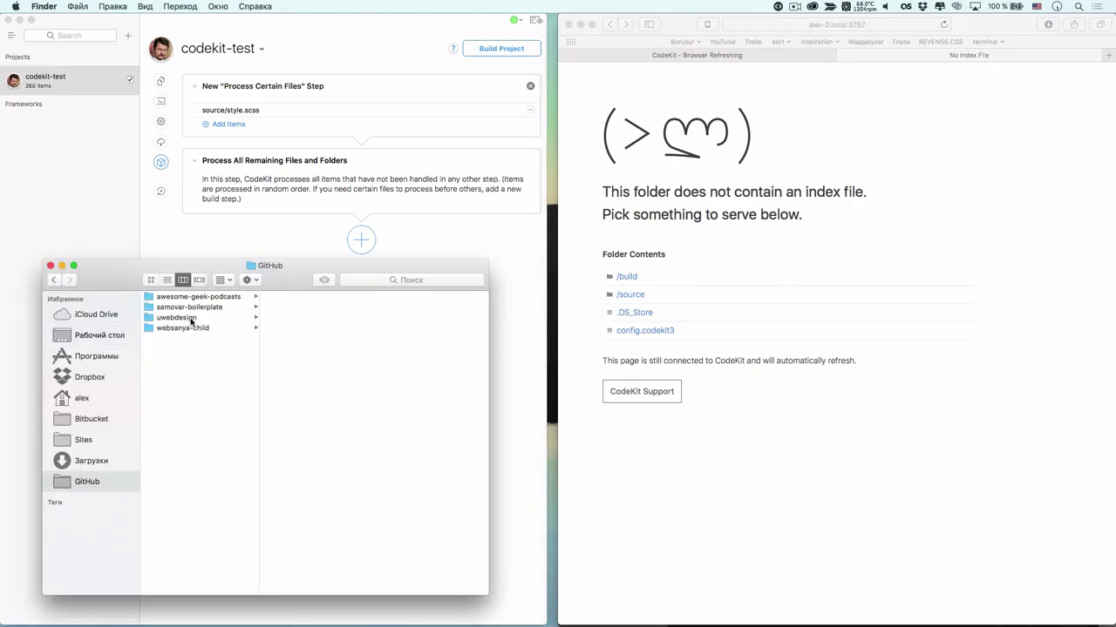
click(191, 321)
drag(172, 322, 102, 195)
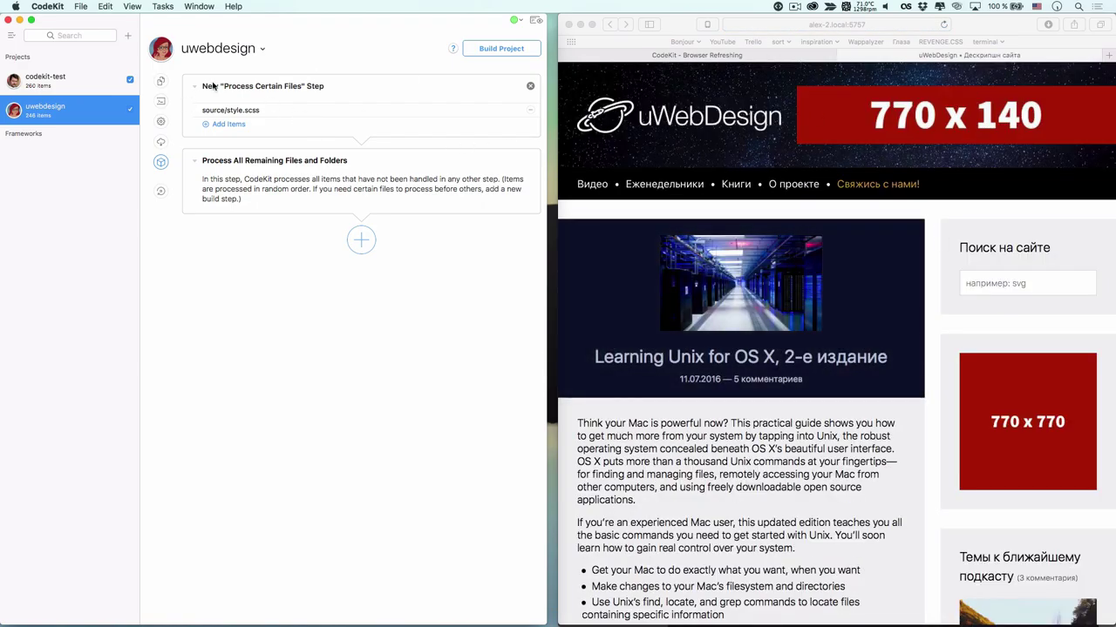
Review the uwebdesign project's Browser Refreshing settings, especially the external server address, and switch to its preview in Safari
right_click(81, 129)
click(163, 119)
click(161, 120)
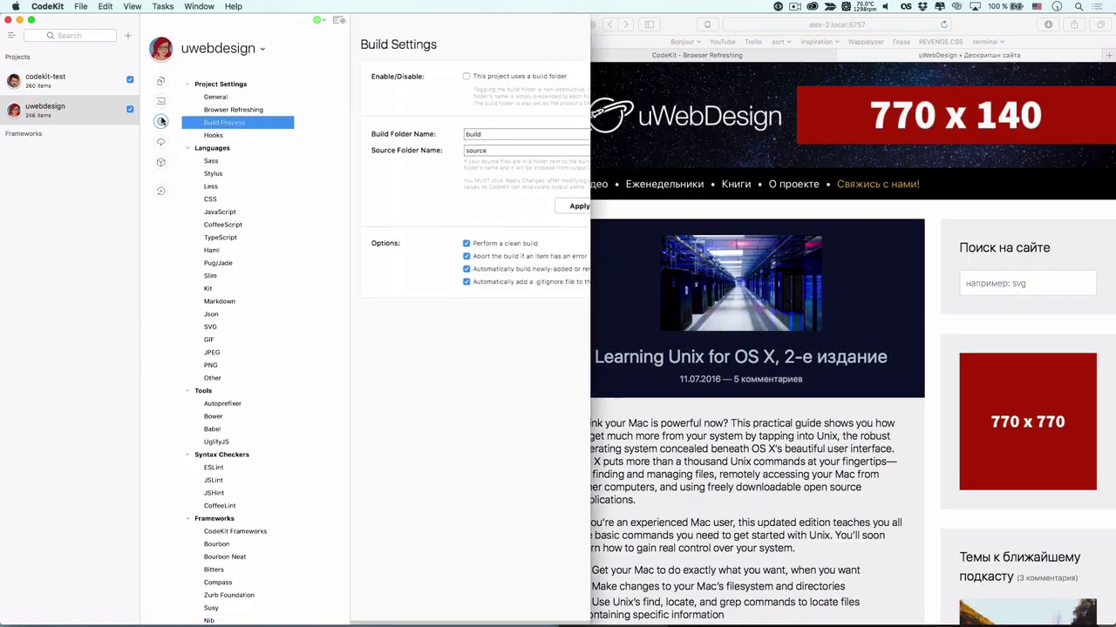
click(233, 106)
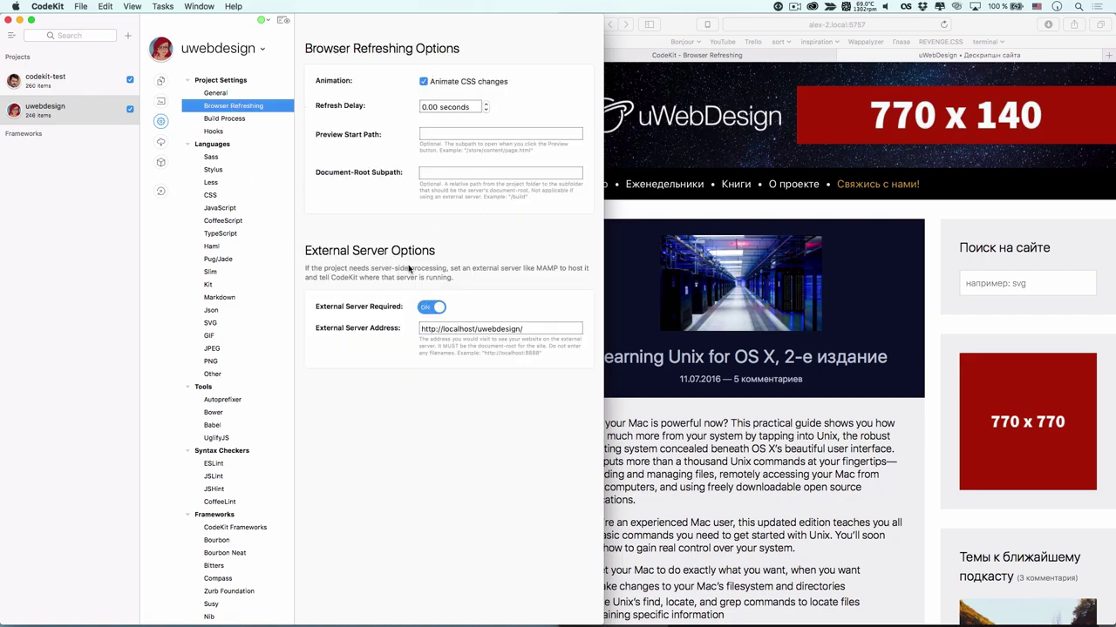
drag(478, 328, 404, 331)
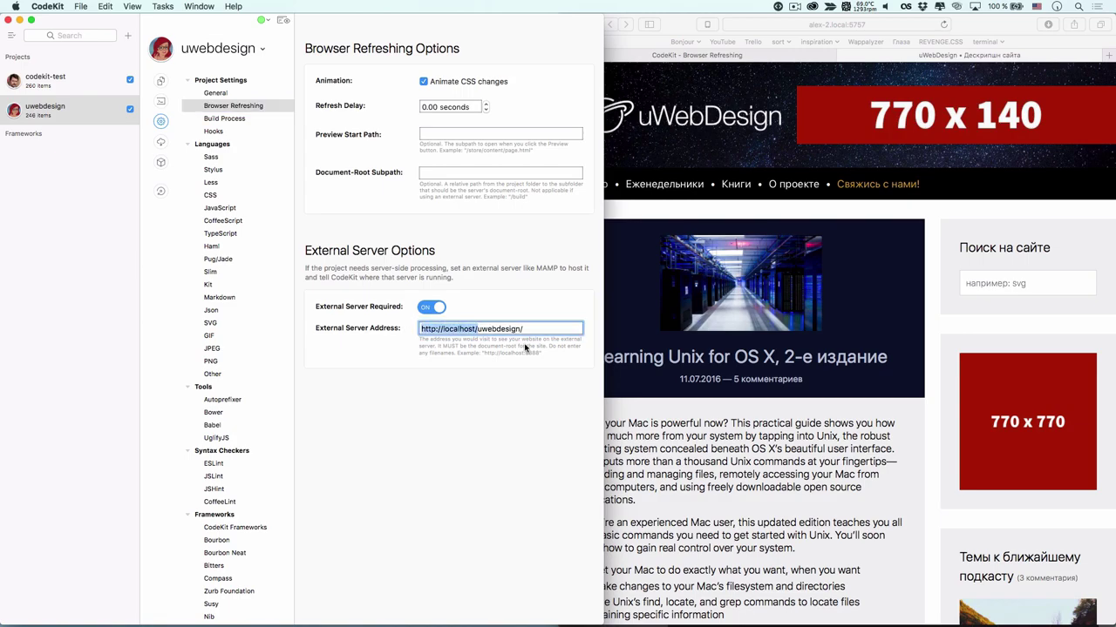
drag(478, 328, 520, 329)
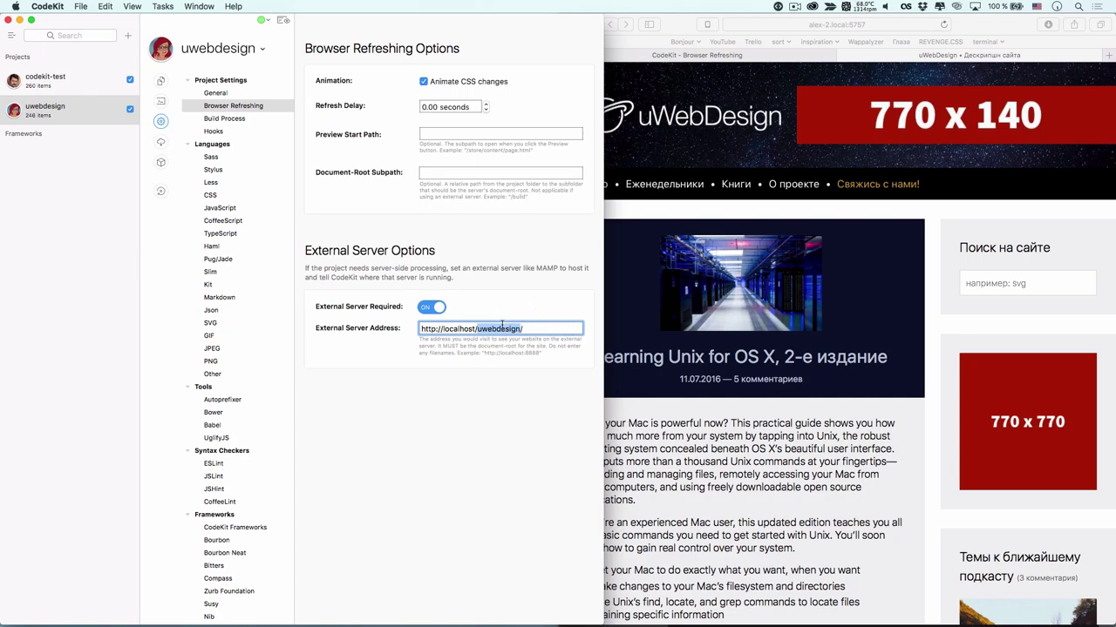
click(528, 327)
click(850, 213)
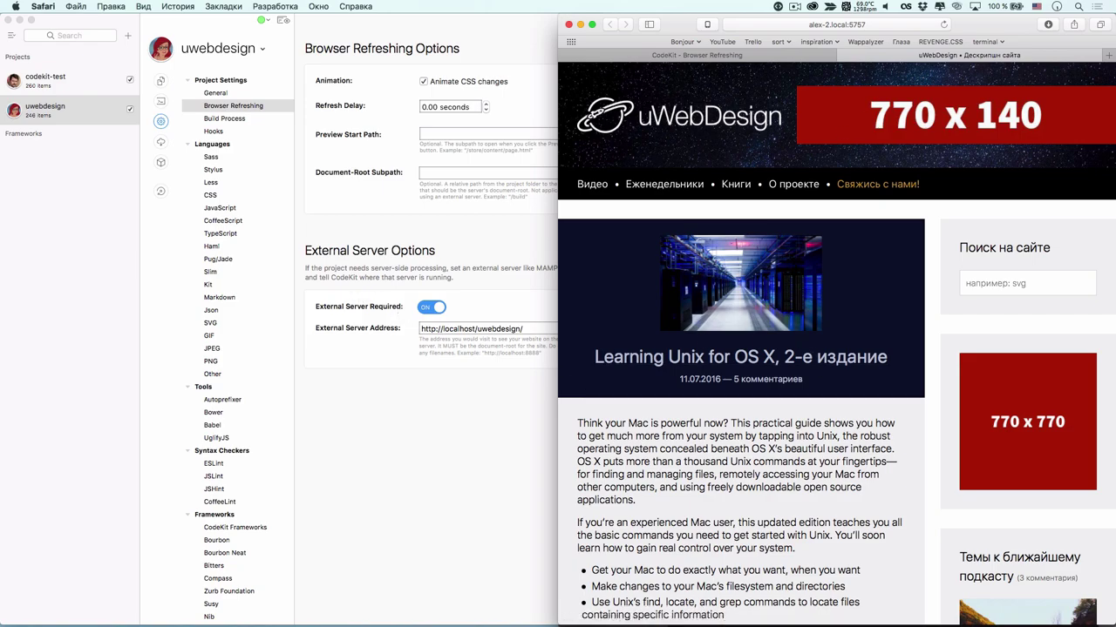
key(super+Tab)
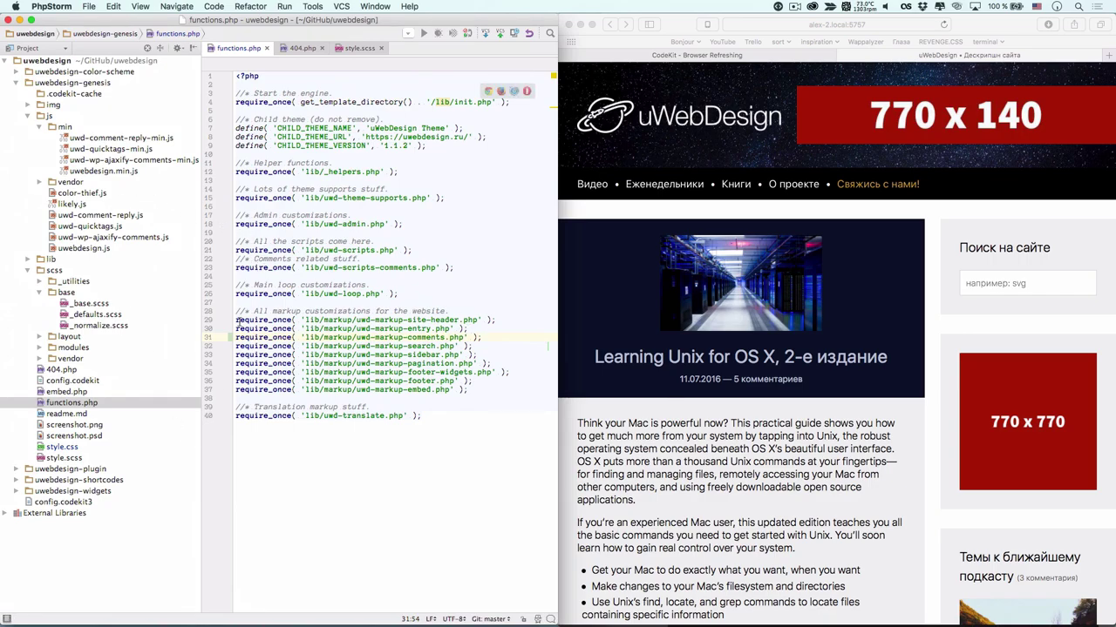
double_click(75, 459)
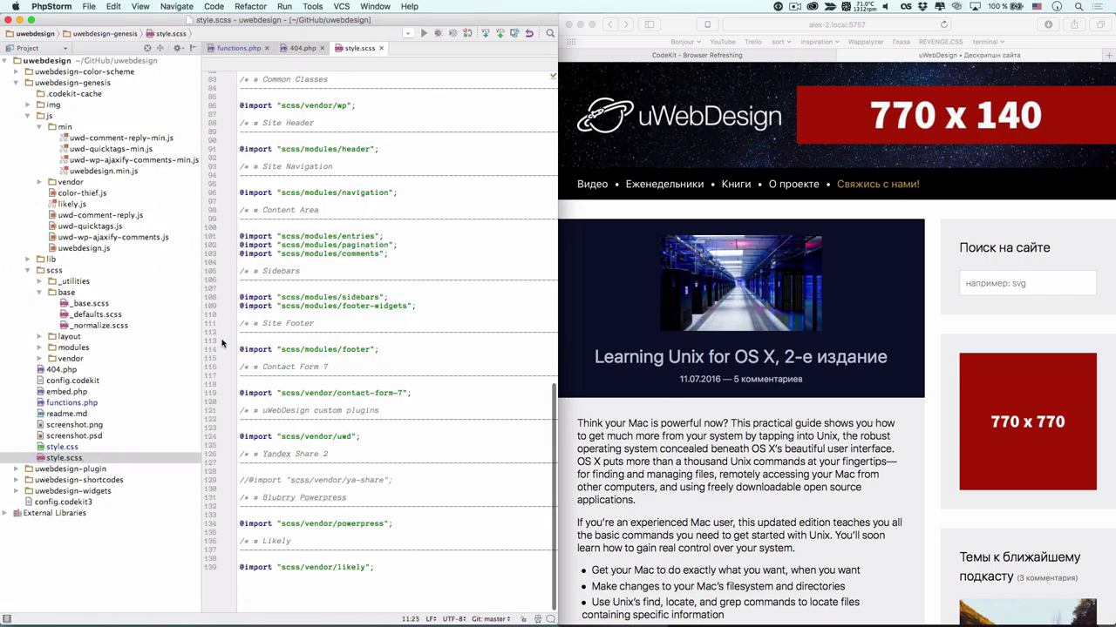
scroll(301, 361, up, 15)
scroll(301, 360, down, 15)
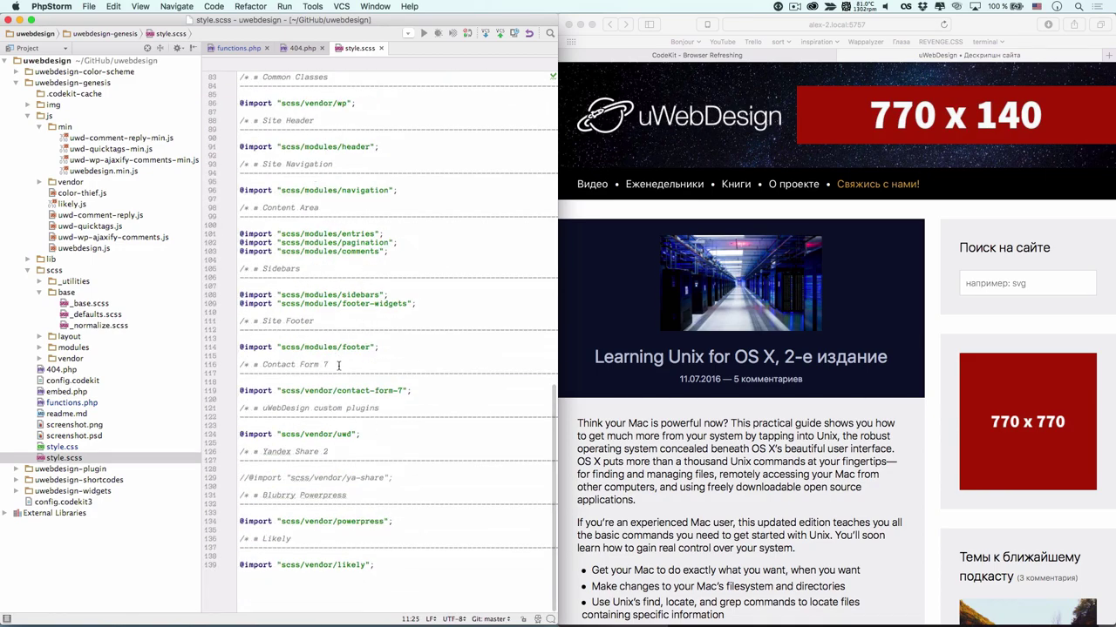
scroll(261, 372, up, 8)
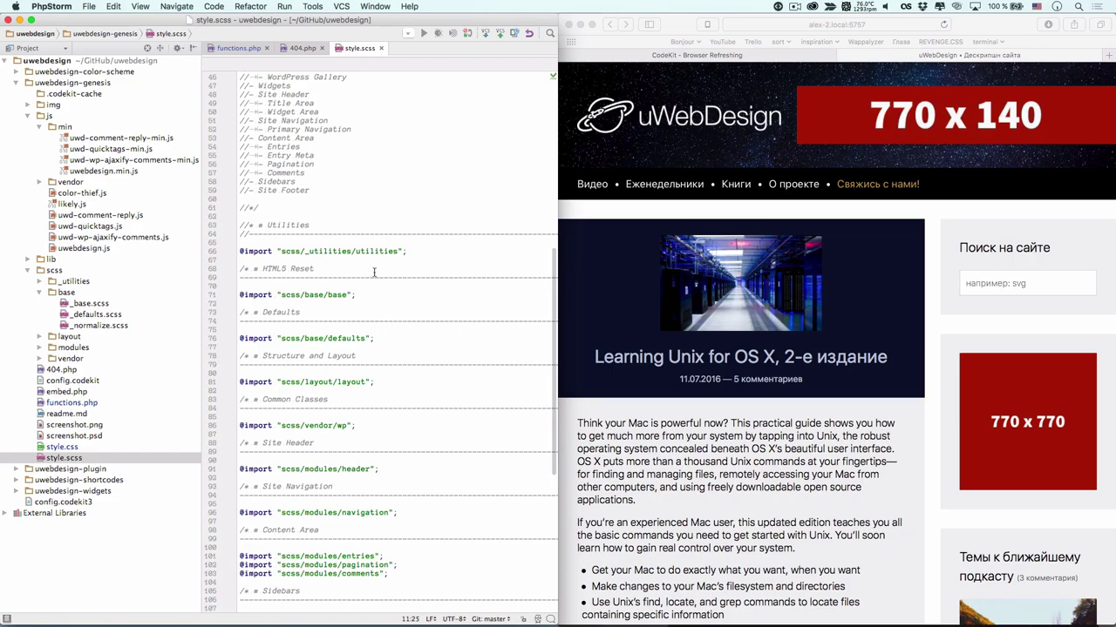
drag(419, 251, 219, 225)
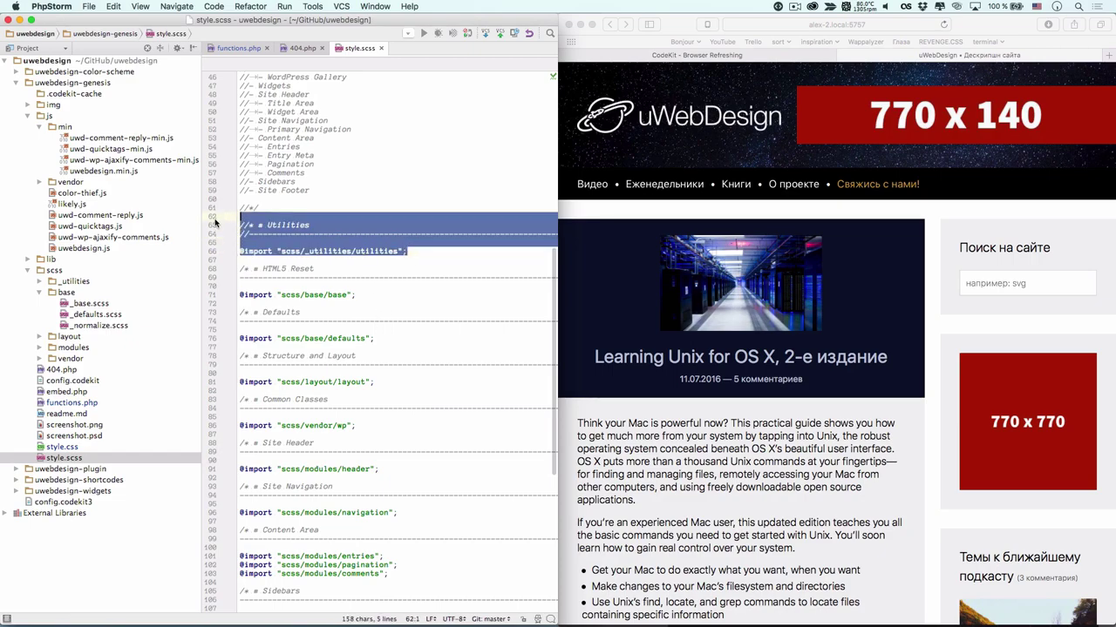
click(337, 234)
Expand scss/_utilities and open _utilities.scss and _colors.scss to examine the utility imports and color definitions
click(39, 282)
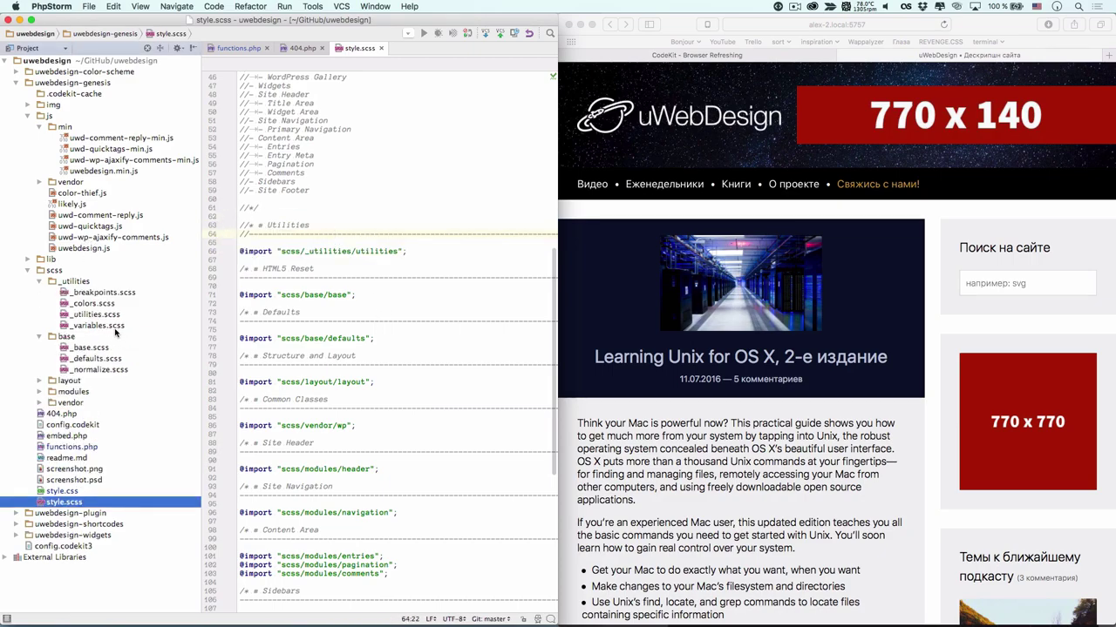
double_click(95, 314)
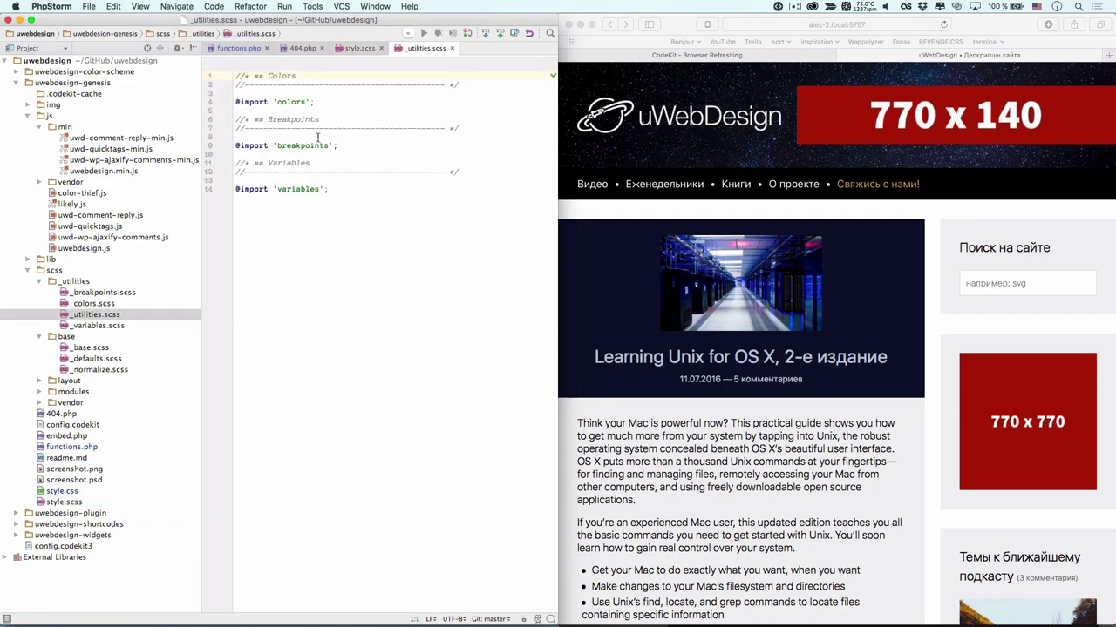
double_click(130, 304)
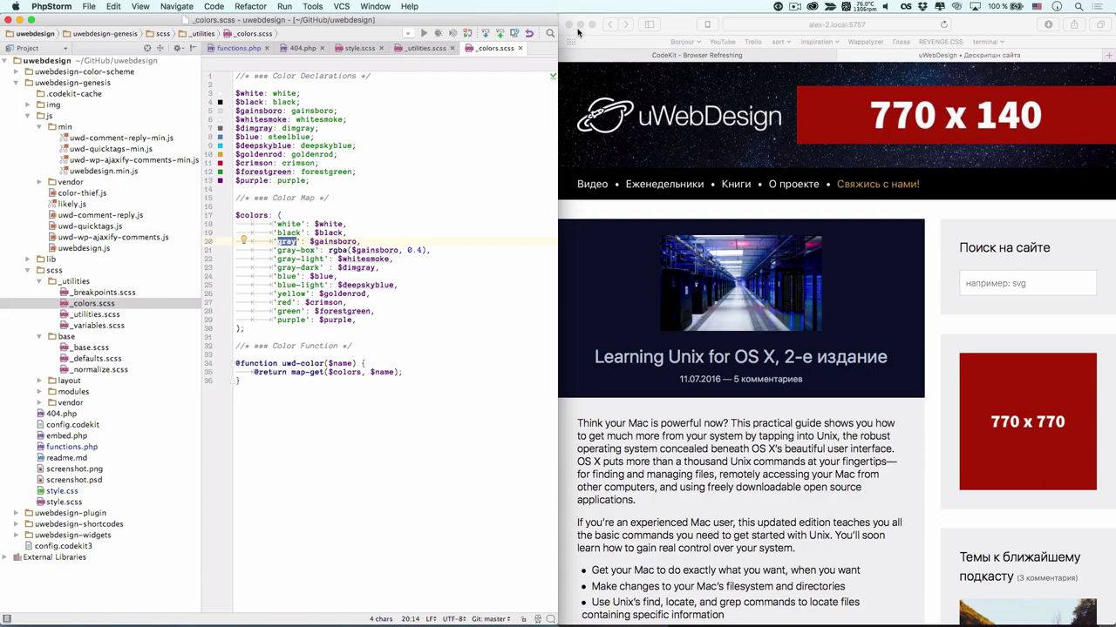
click(520, 48)
click(450, 49)
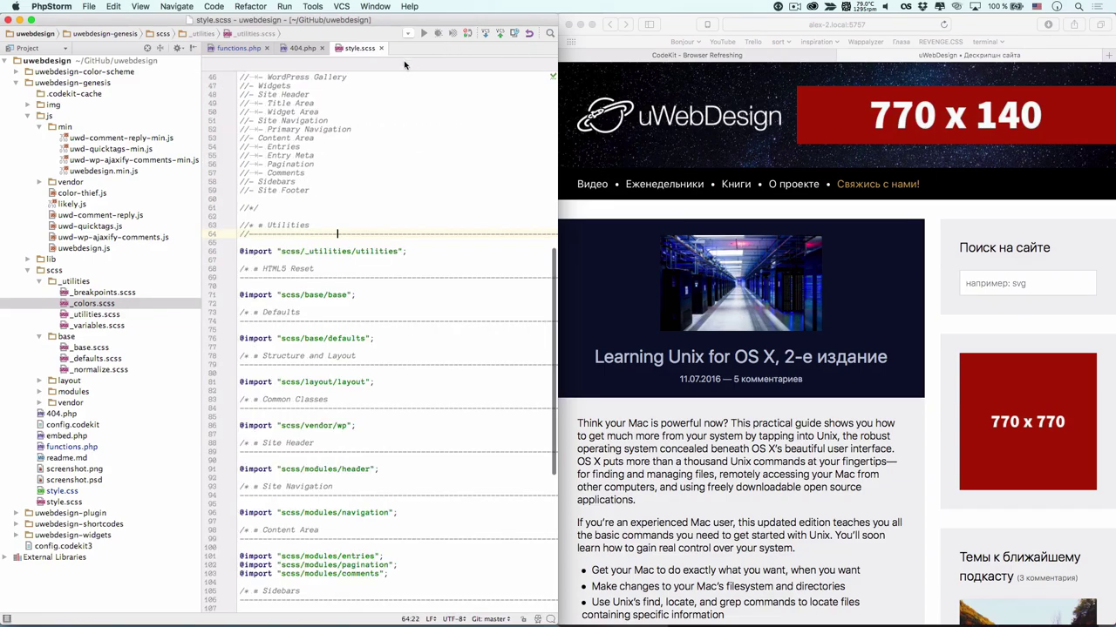
drag(407, 251, 199, 223)
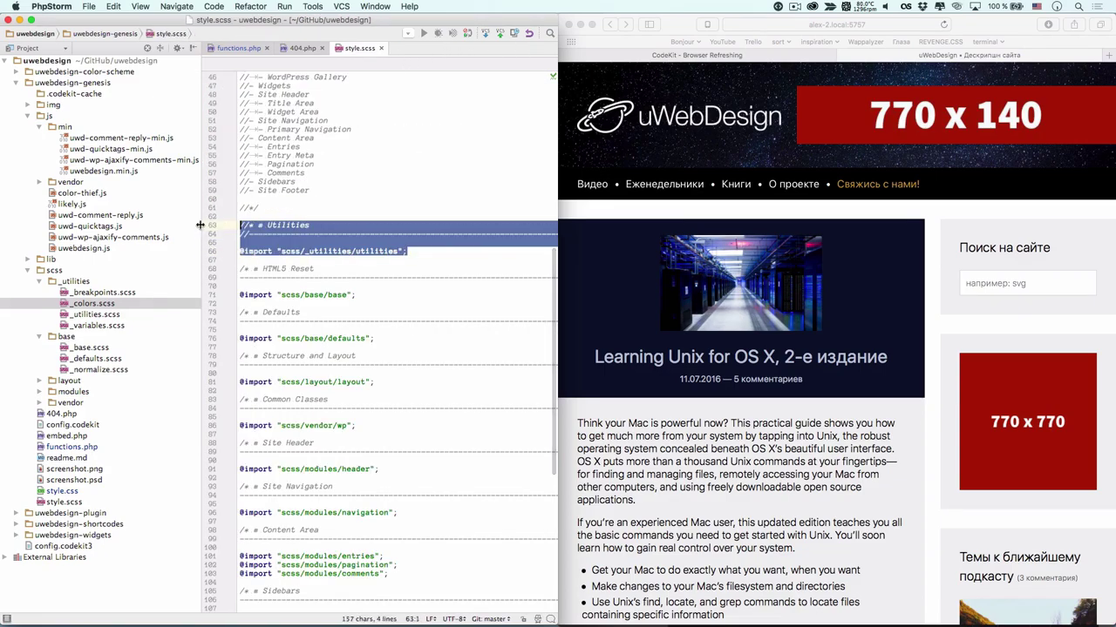
key(BackSpace)
key(BackSpace)
key(BackSpace)
key(super+s)
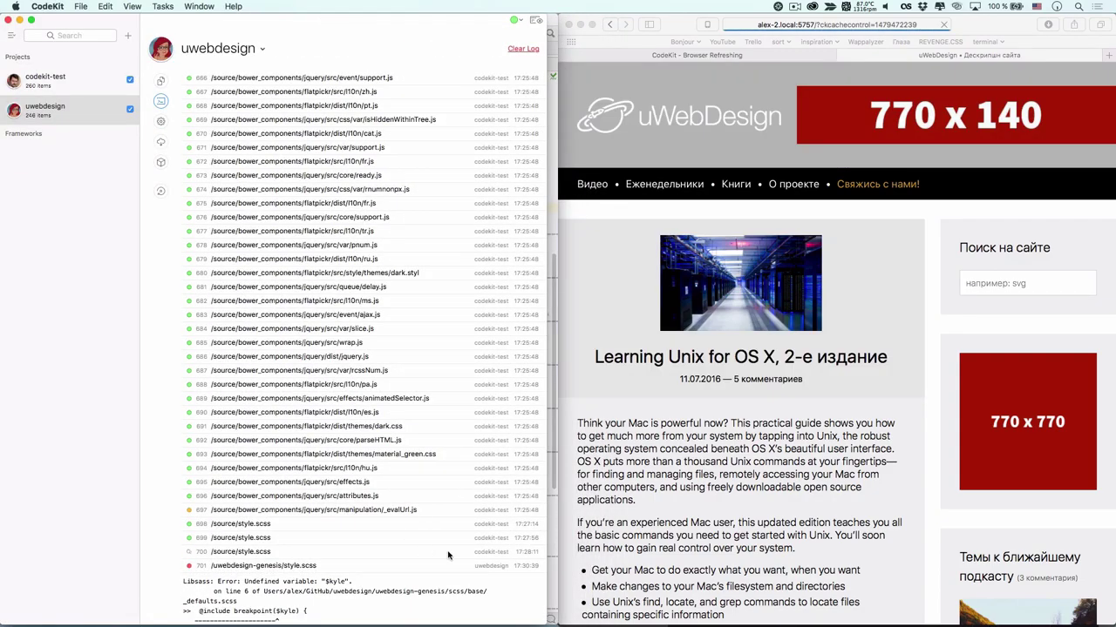
Switch back to PhpStorm, paste the Utilities import section at the end of style.scss after the Likely import, and save
key(super+Tab)
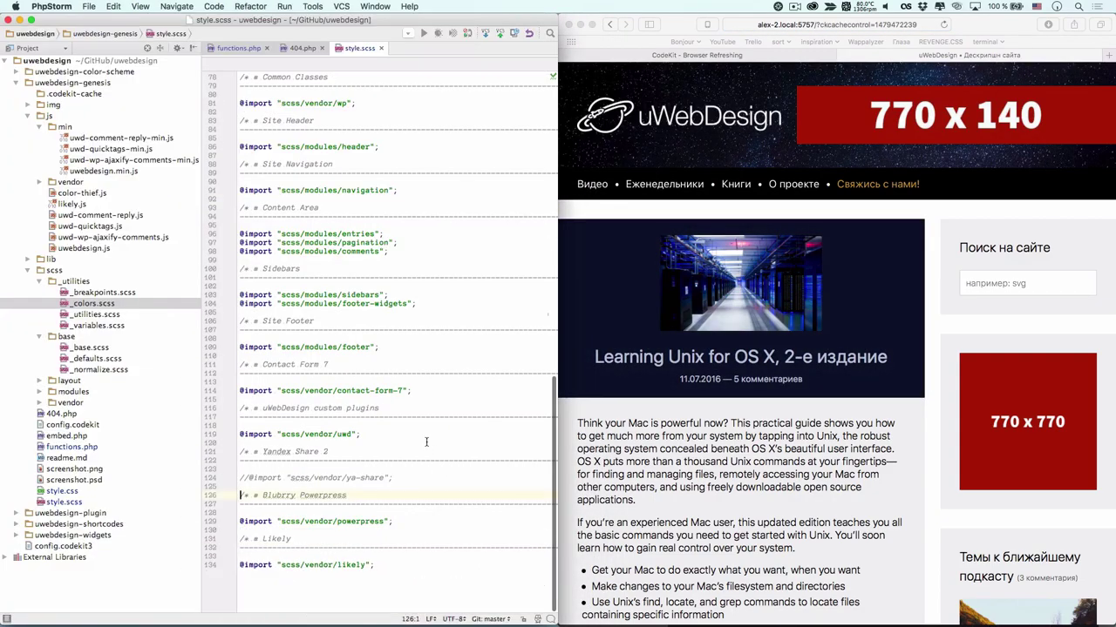
key(super+v)
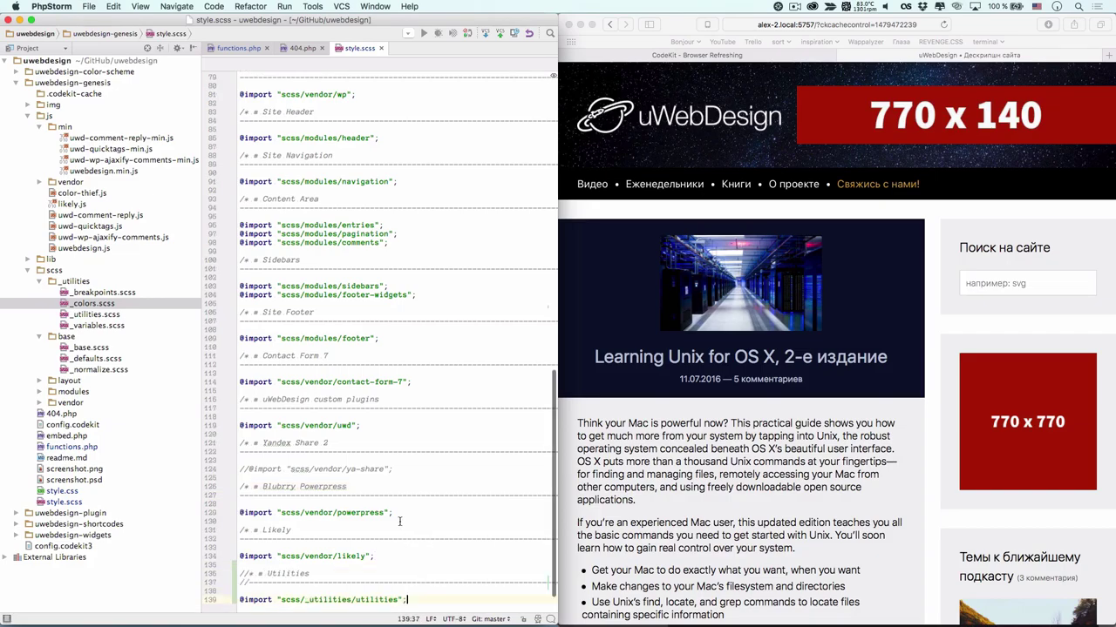
key(super+s)
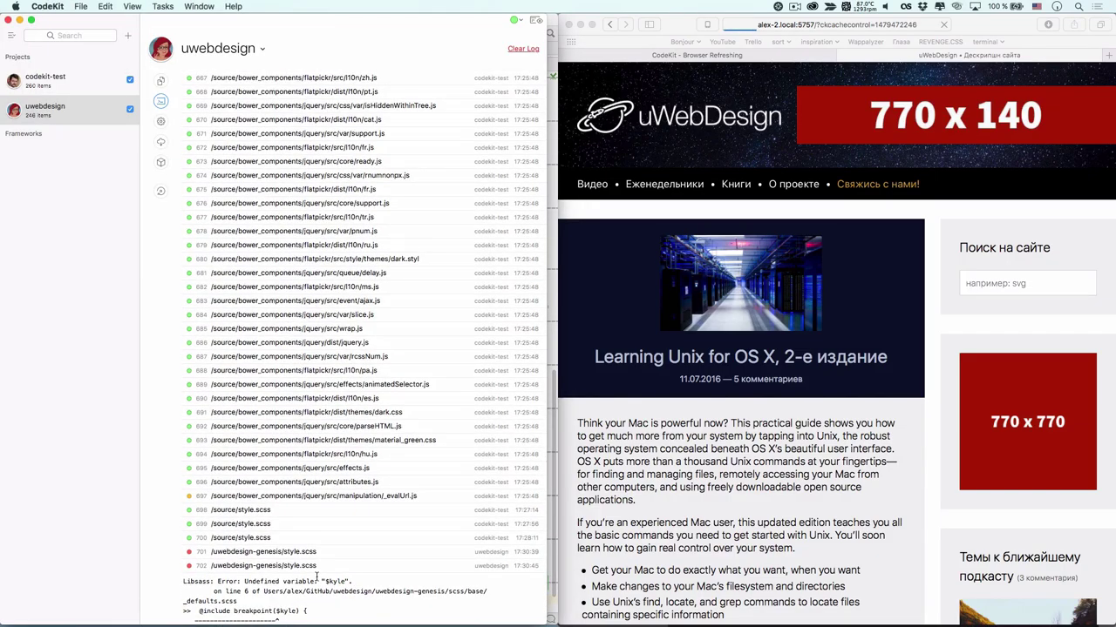
Add a Process Files build step to the uwebdesign project containing uwebdesign-genesis/scss/_utilities/_utilities.scss
click(160, 142)
click(160, 163)
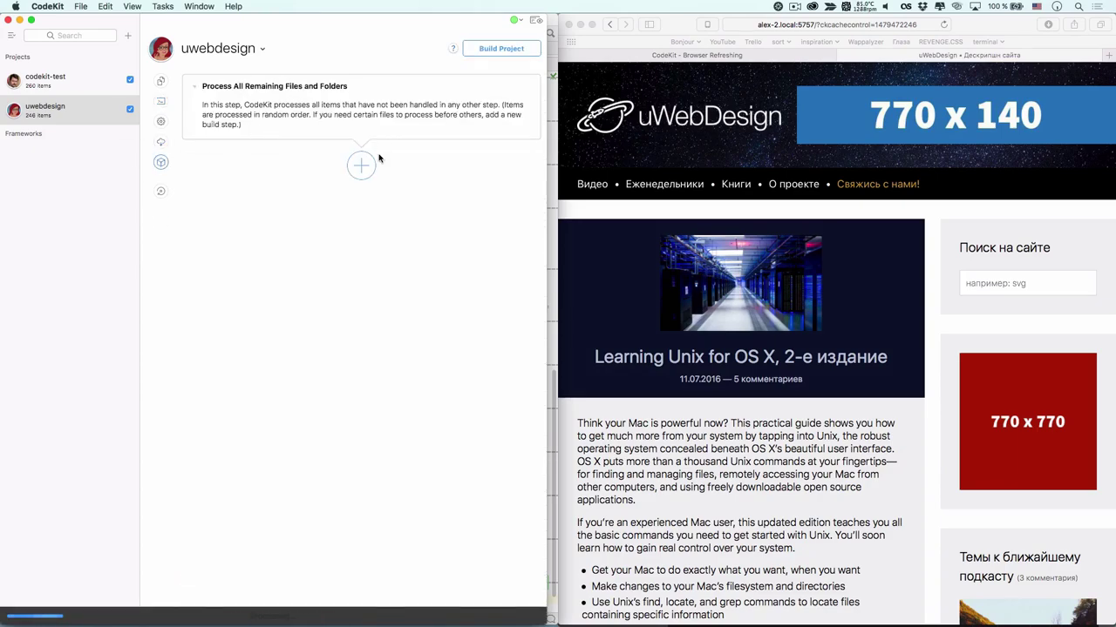
click(359, 164)
click(390, 167)
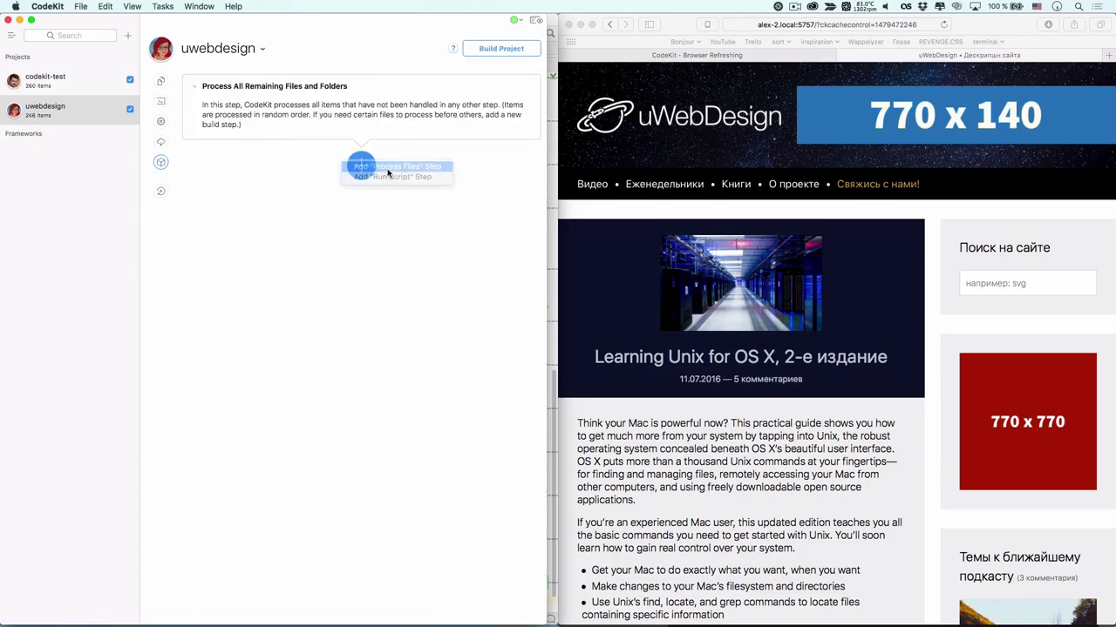
click(241, 110)
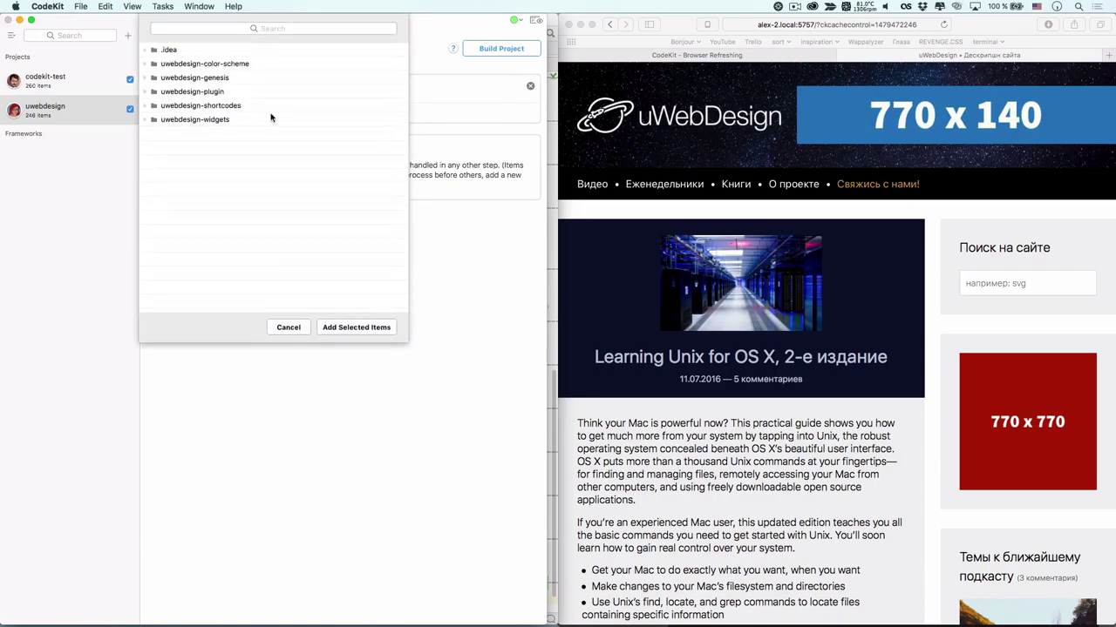
click(145, 79)
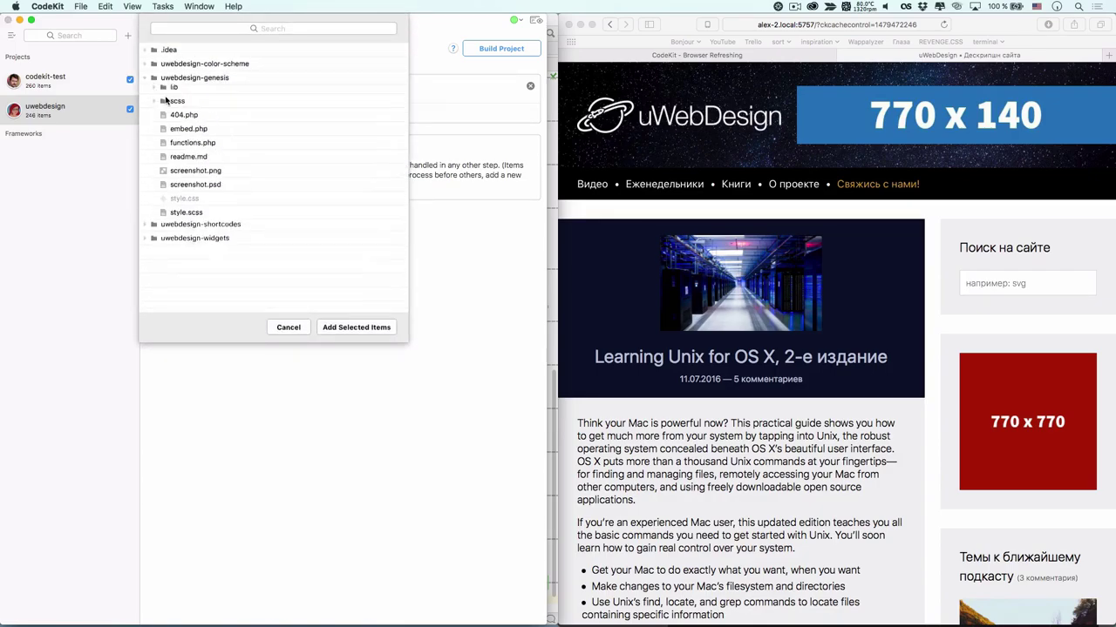
click(153, 134)
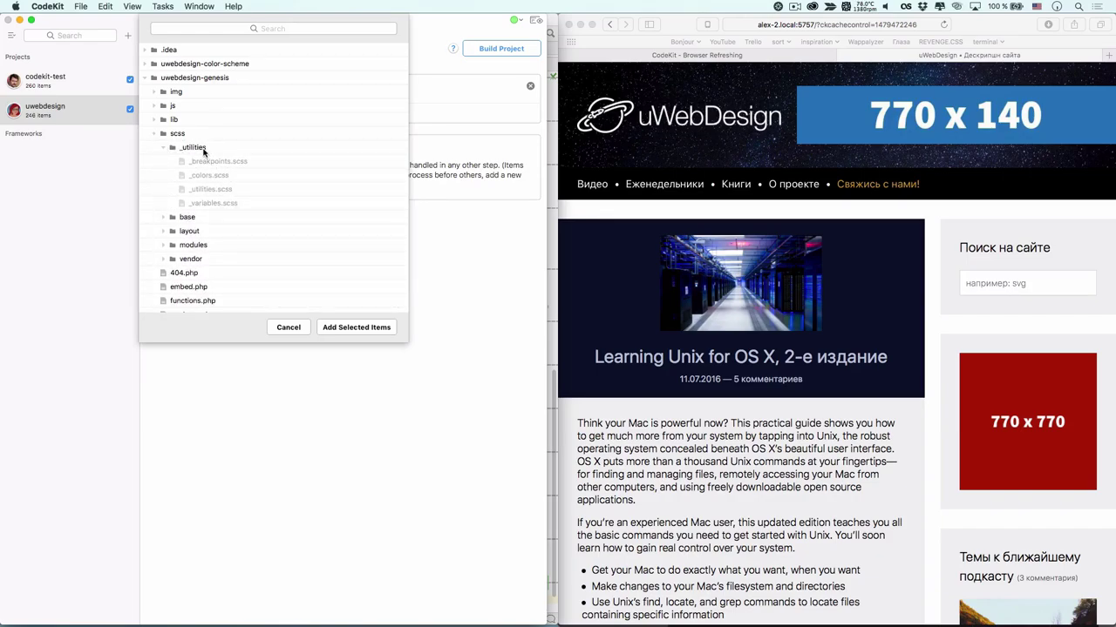
click(212, 189)
click(376, 328)
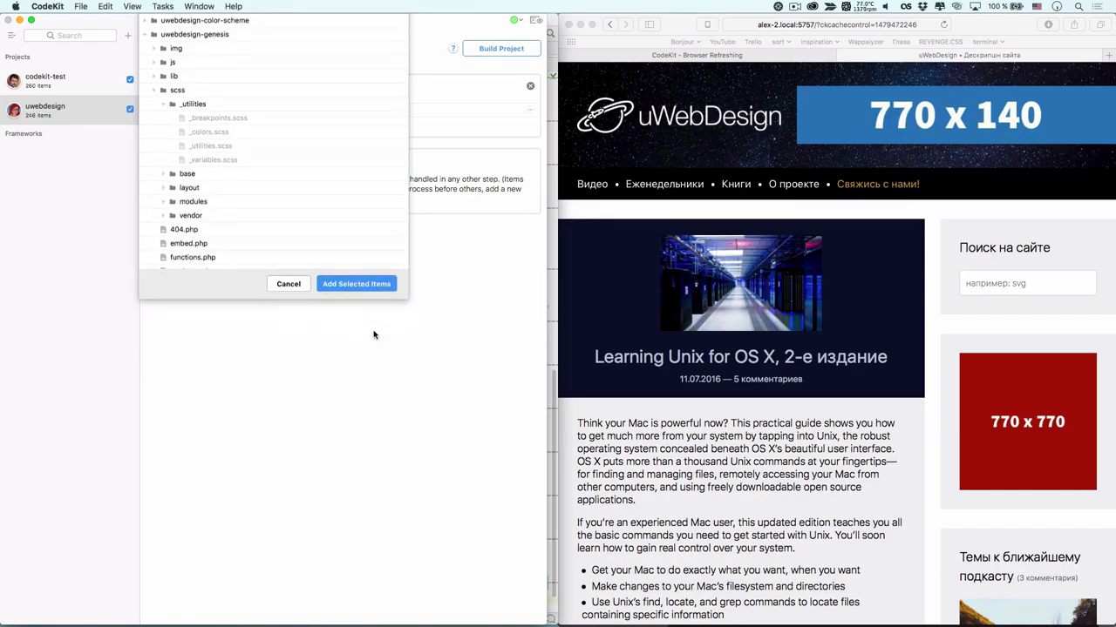
Try to build the uwebdesign project and check its Build Process settings
click(482, 48)
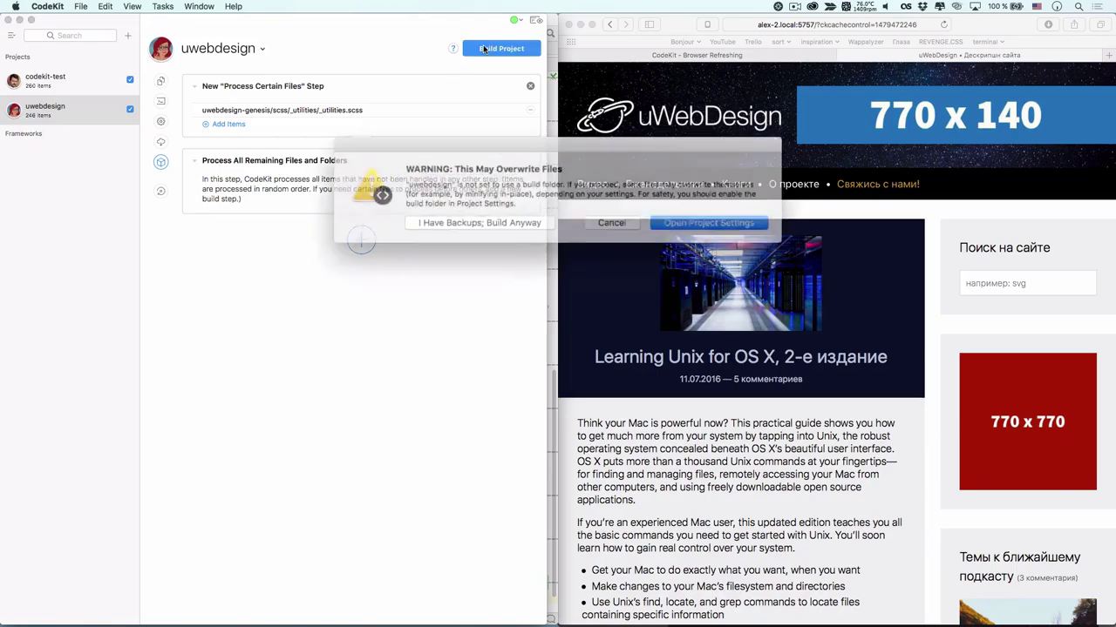
click(649, 224)
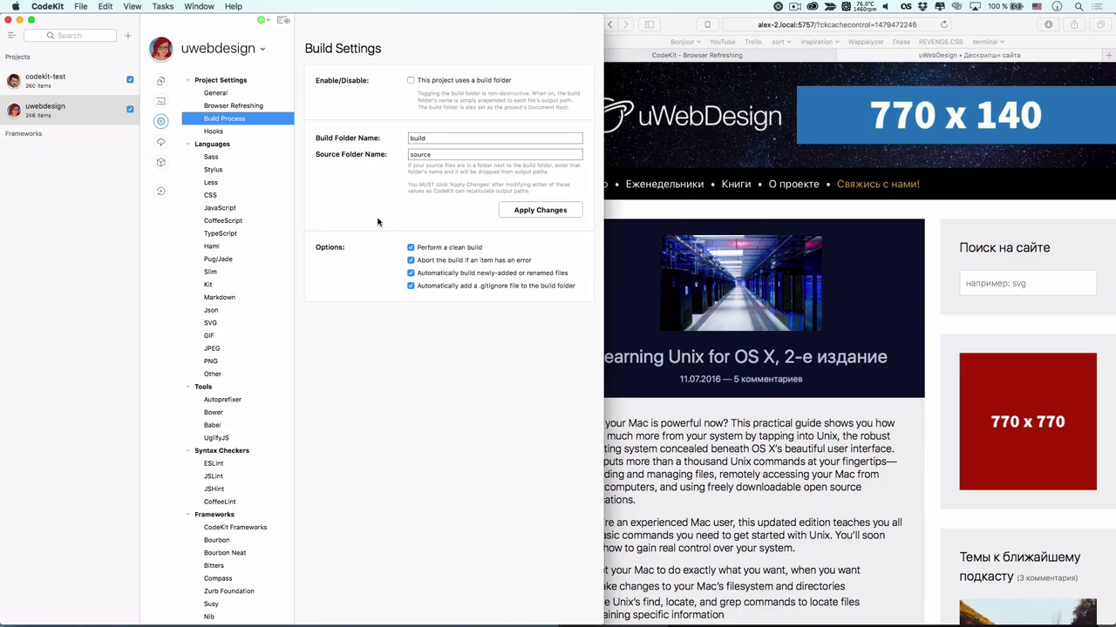
click(92, 105)
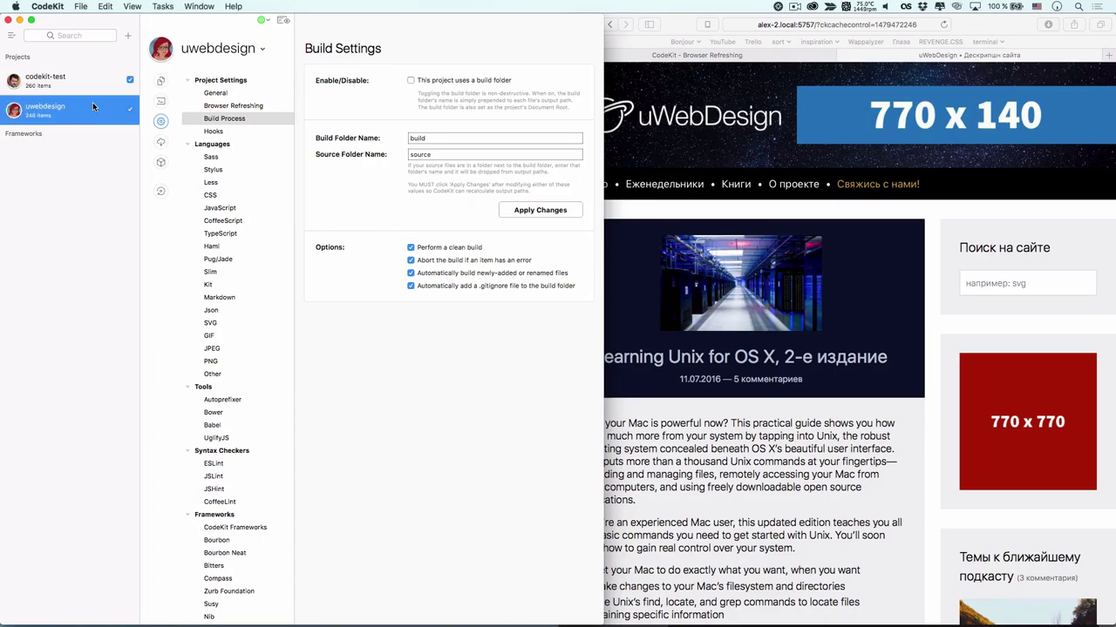
click(161, 121)
click(483, 610)
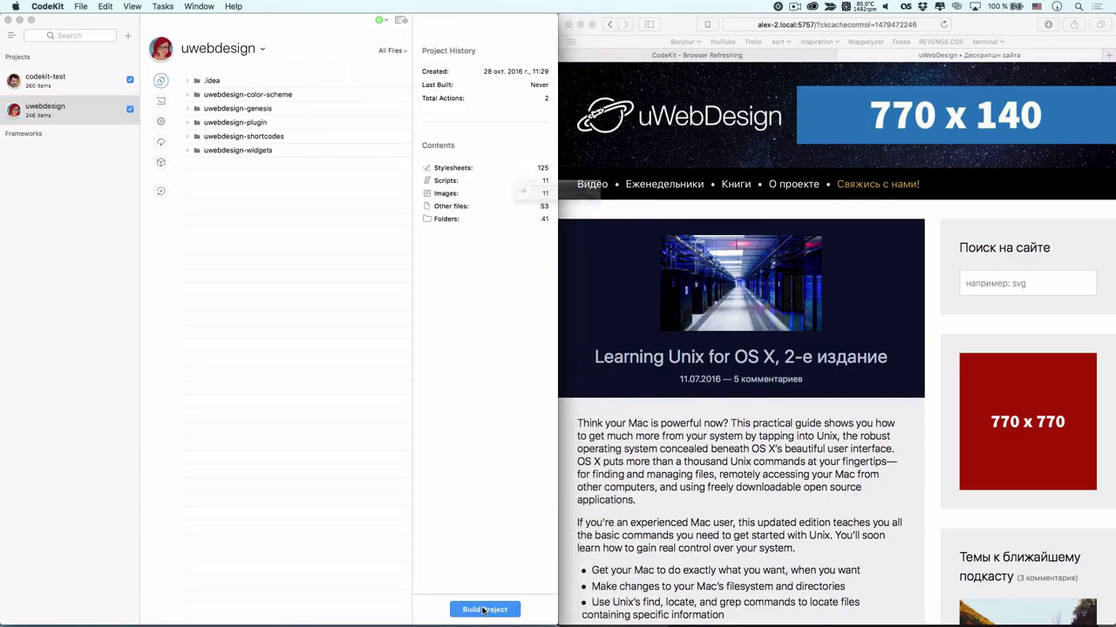
click(609, 219)
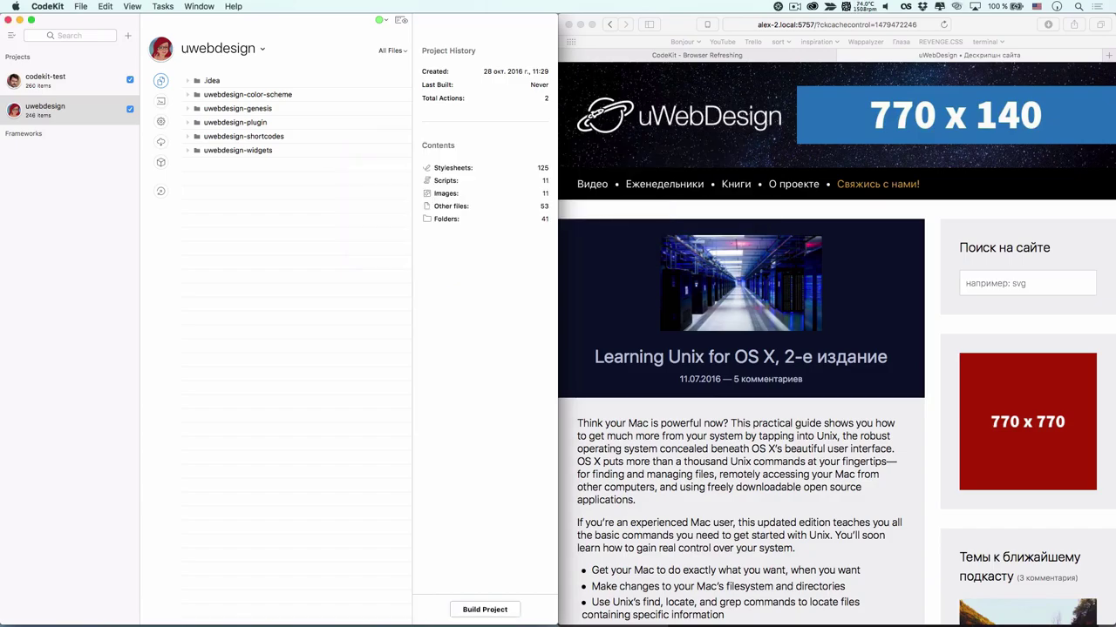
click(486, 608)
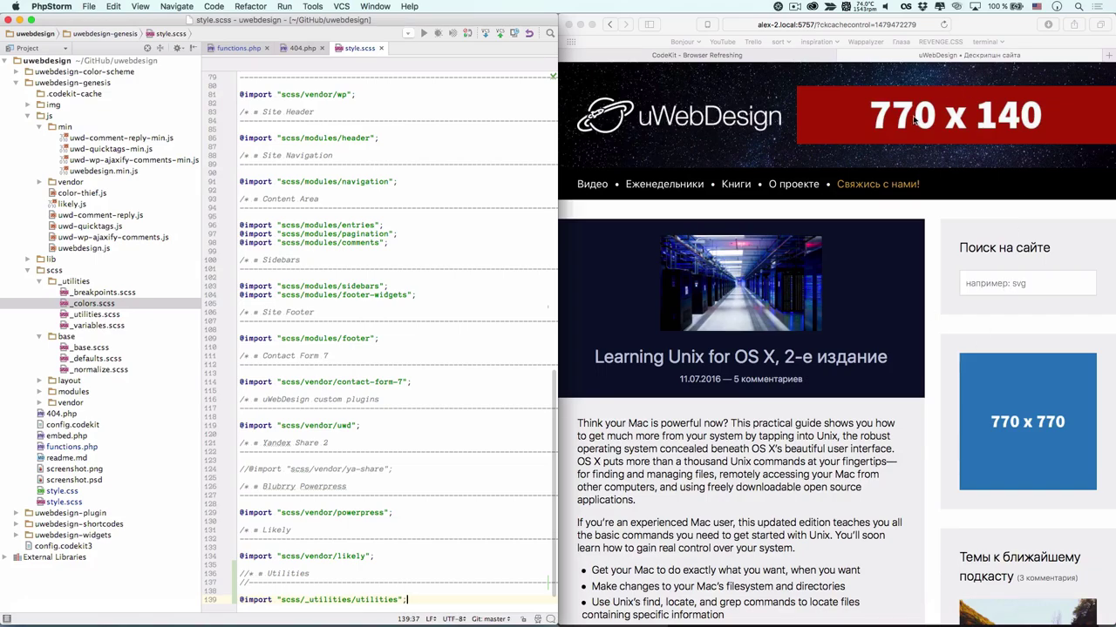
Check the preview in Safari, return to PhpStorm, delete the Utilities import section from the end of style.scss and save
click(929, 225)
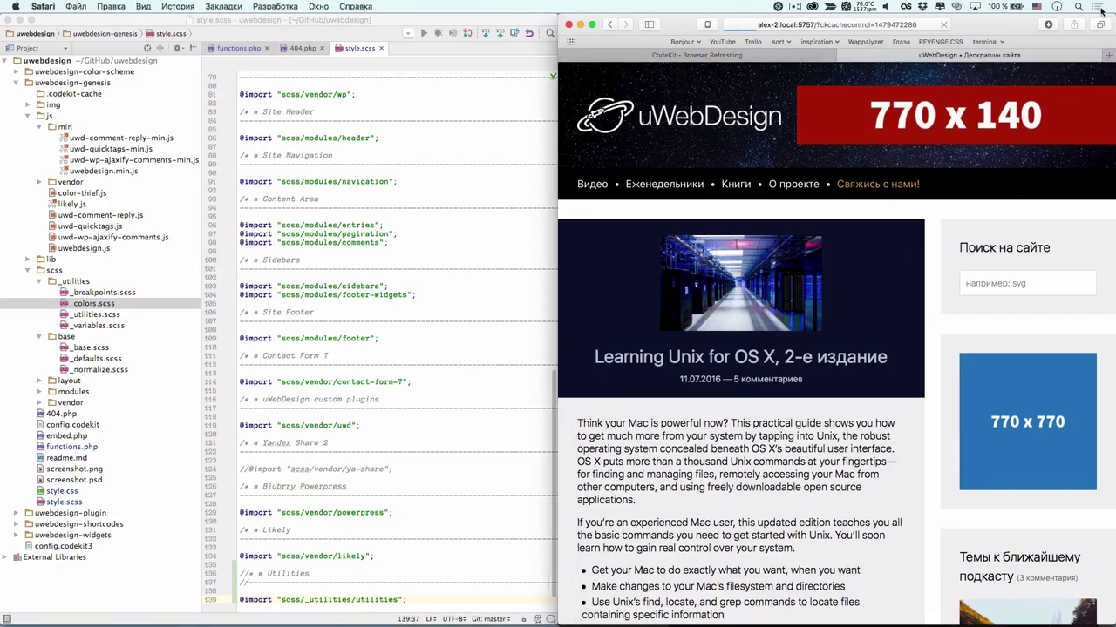
click(440, 598)
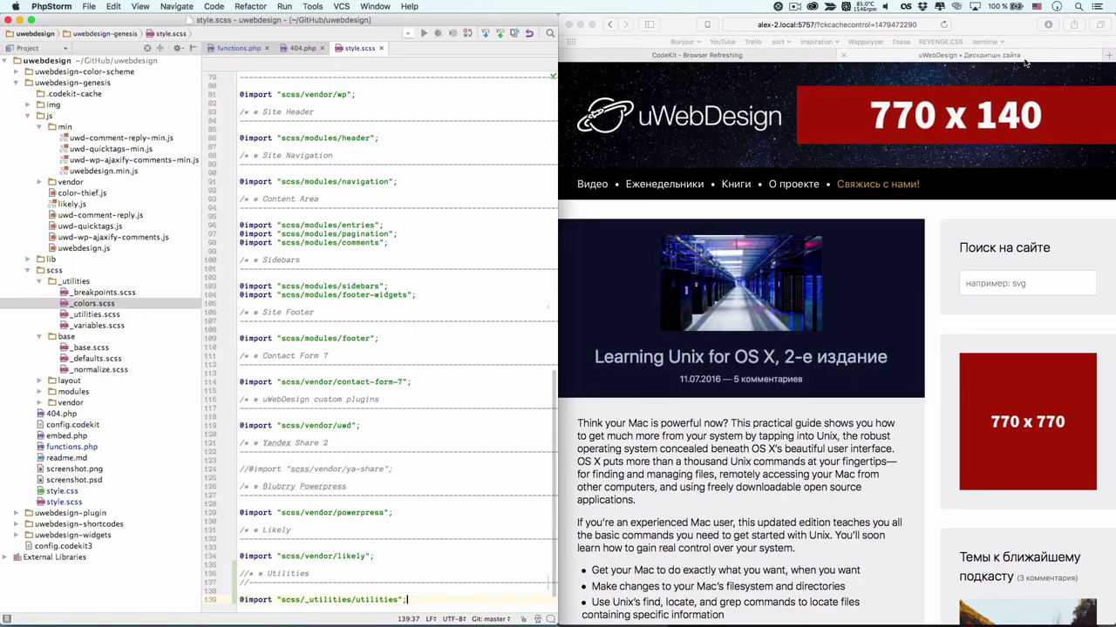
click(368, 520)
drag(408, 600, 237, 578)
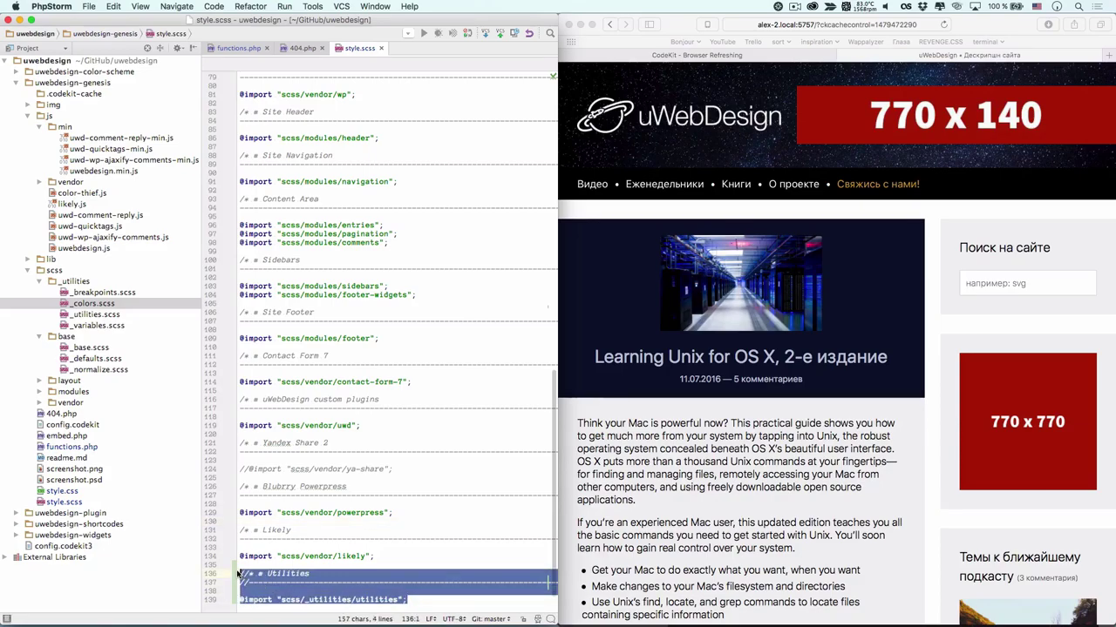
key(BackSpace)
key(BackSpace)
key(BackSpace)
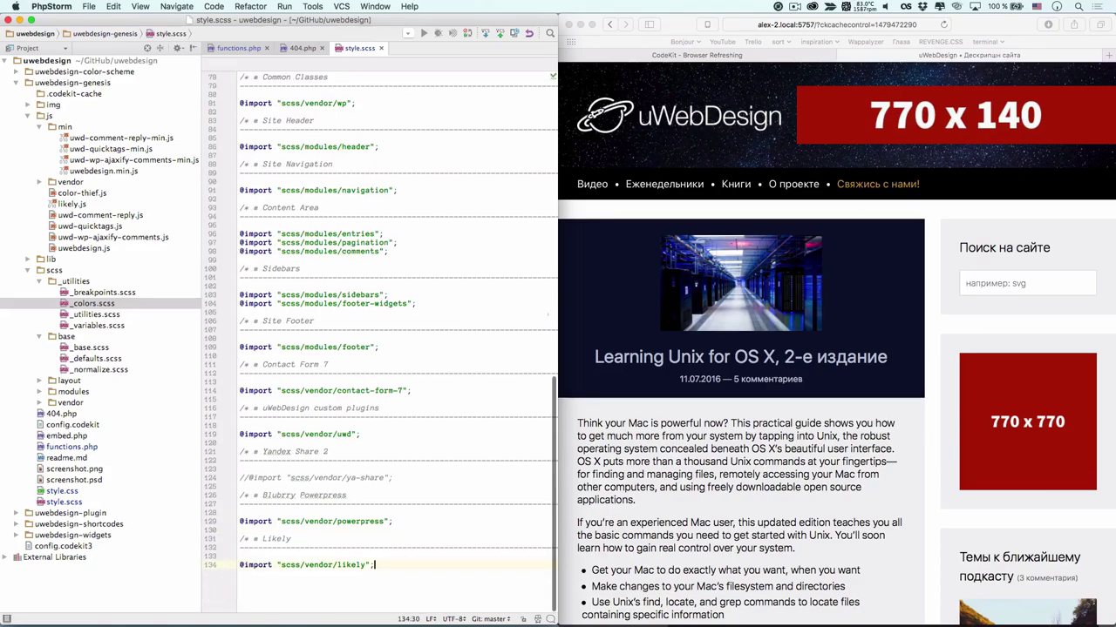
key(super+s)
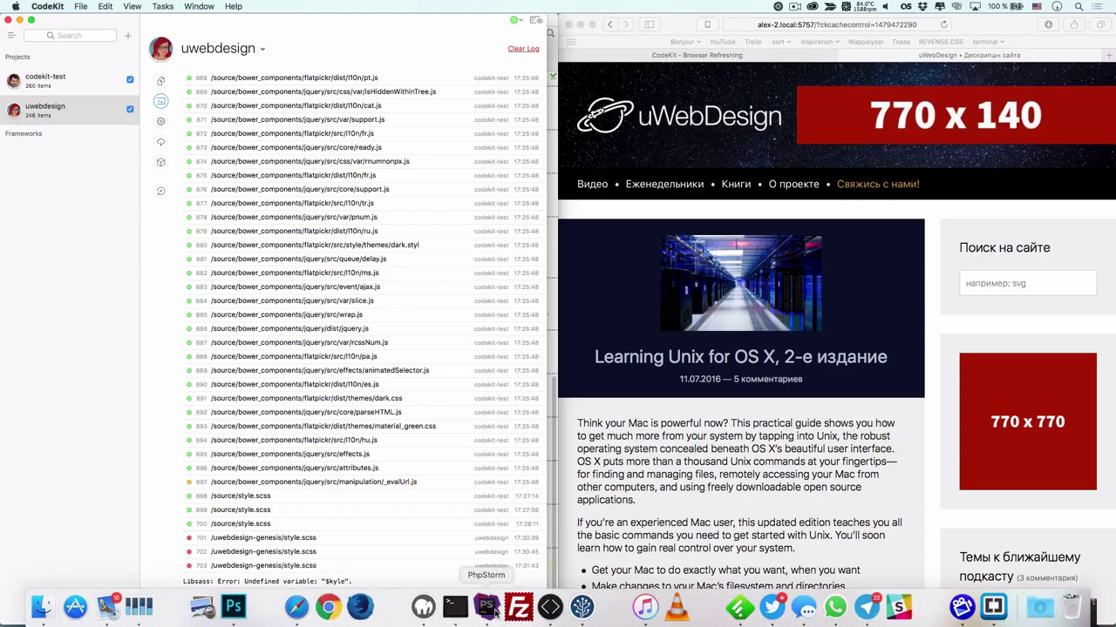
Switch back to PhpStorm and reinsert the Utilities import section in style.scss, above the HTML5 Reset section
click(493, 612)
scroll(393, 351, up, 5)
scroll(393, 351, down, 5)
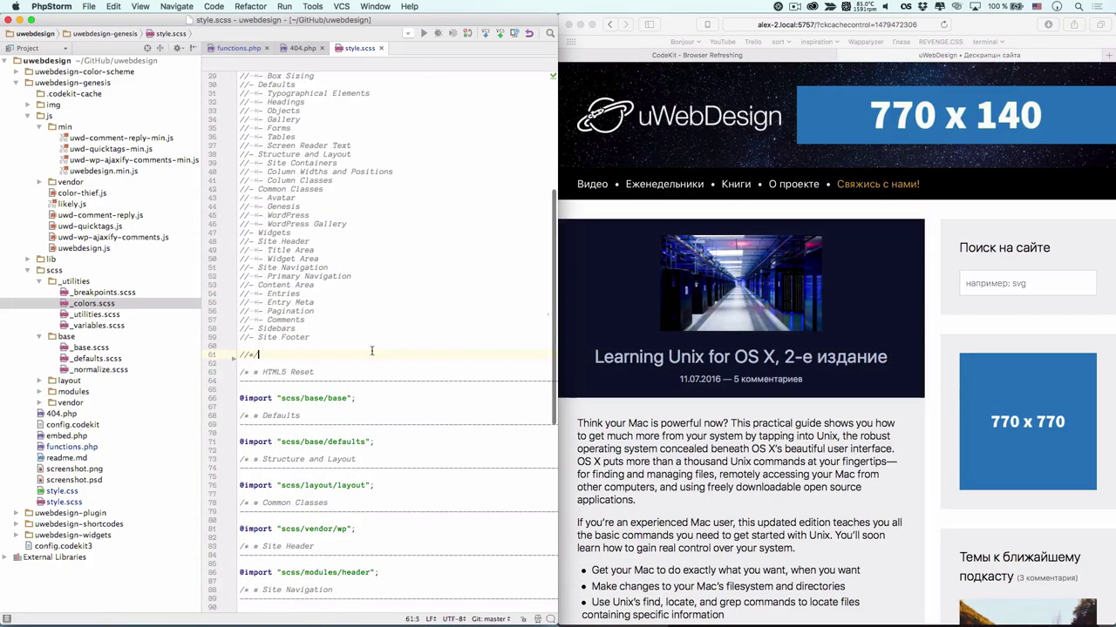
click(393, 352)
text(/* # Utilities /*---  @import "scss/_utilities/utilities";)
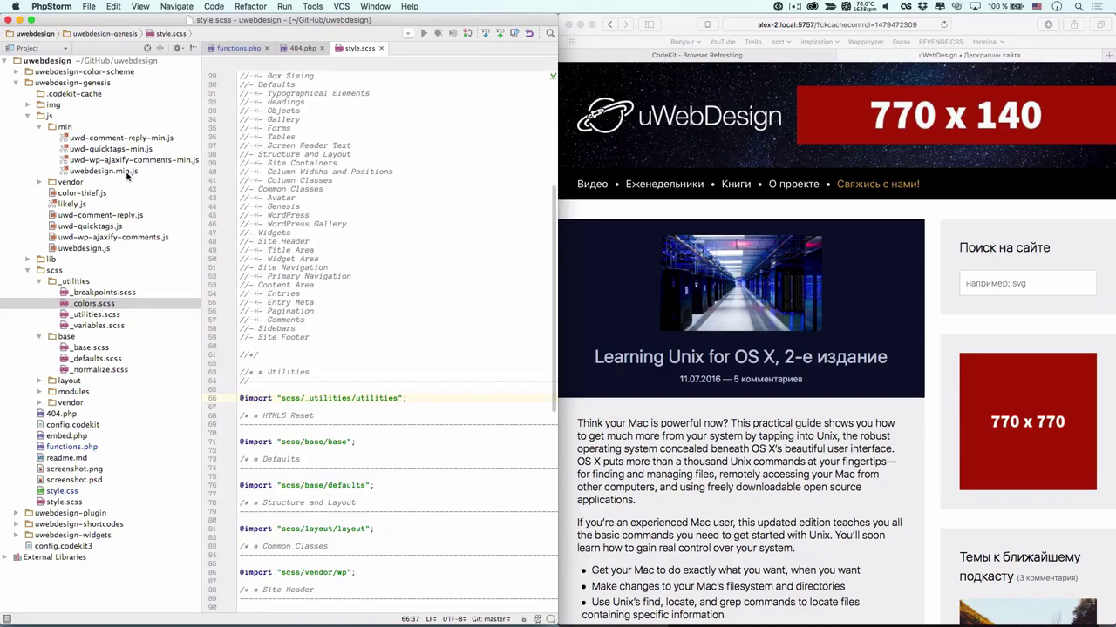
Open uwebdesign.js in PhpStorm, place CodeKit's window beside it, and select uwebdesign.js under uwebdesign-genesis/js in the project files
double_click(112, 249)
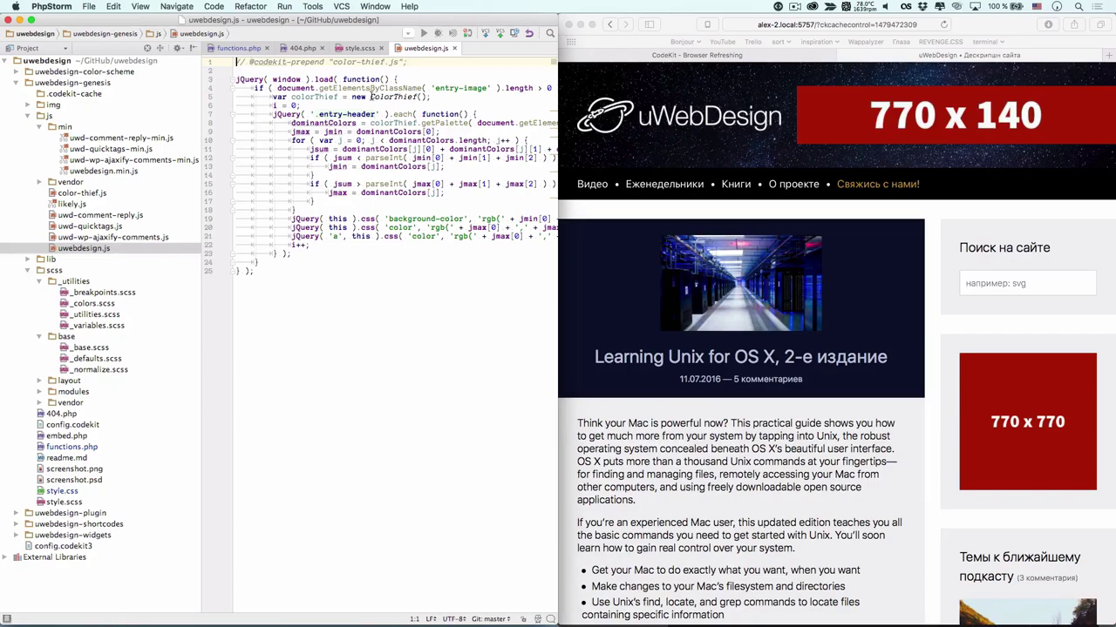
click(549, 608)
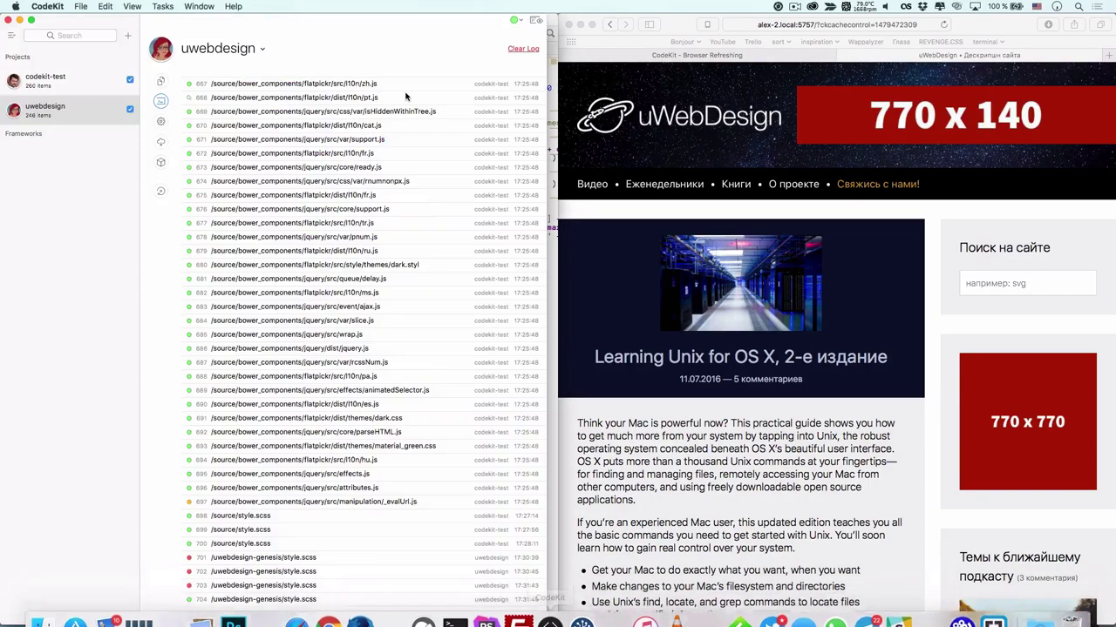
key(ctrl+alt+Right)
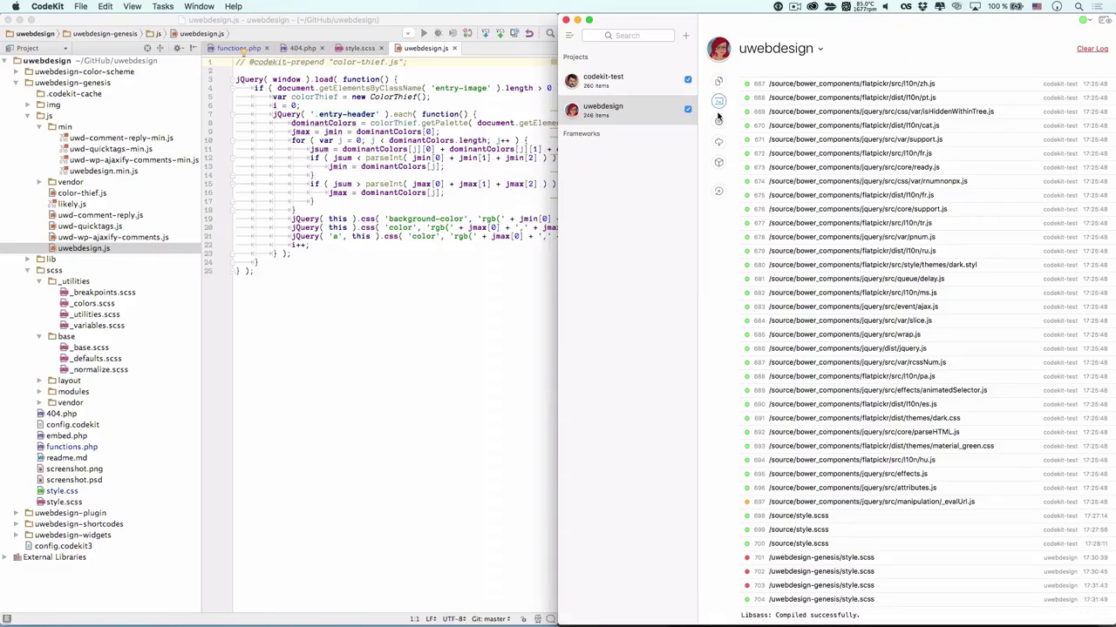
click(718, 80)
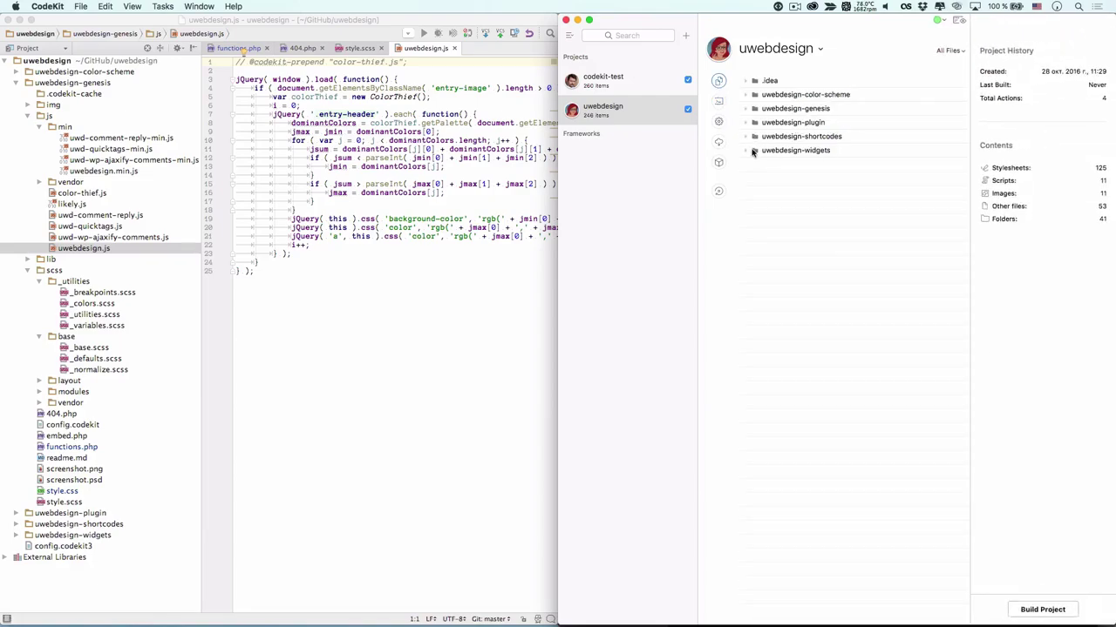
click(754, 108)
click(753, 108)
click(754, 108)
click(764, 136)
click(815, 248)
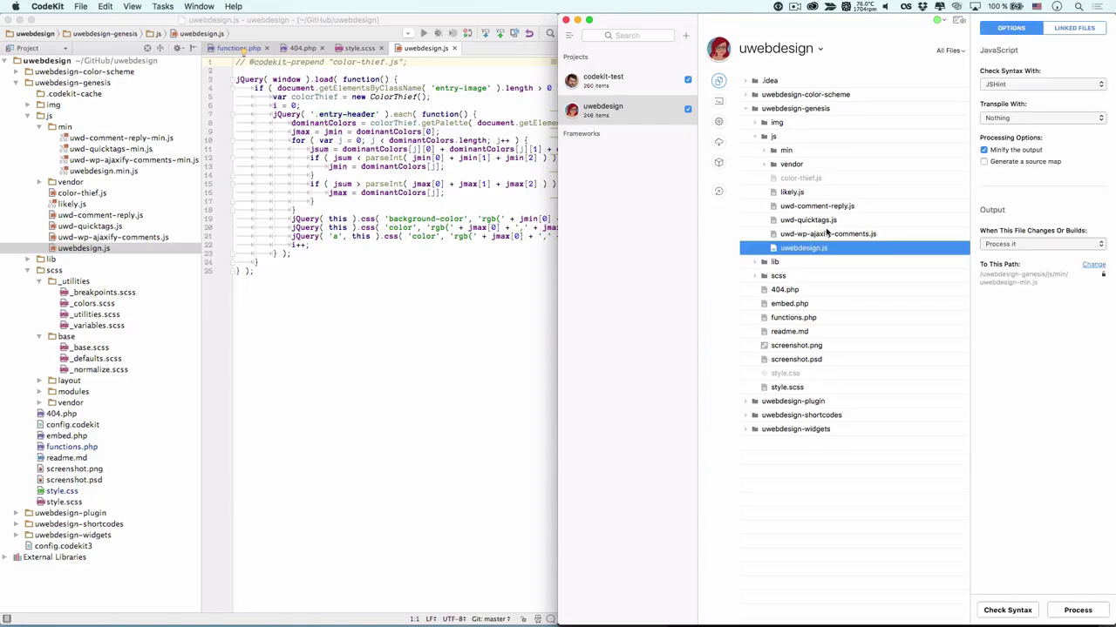
Link likely.js as a file prepended to uwebdesign.js, and view the script's processing and output options
click(1065, 26)
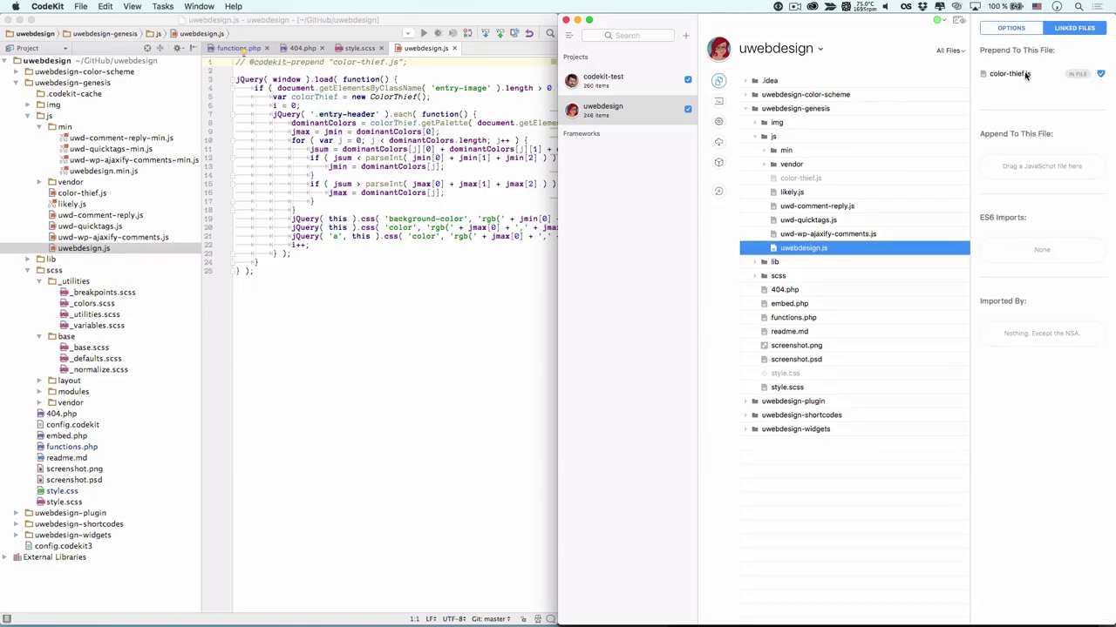
drag(793, 193, 998, 108)
click(1020, 29)
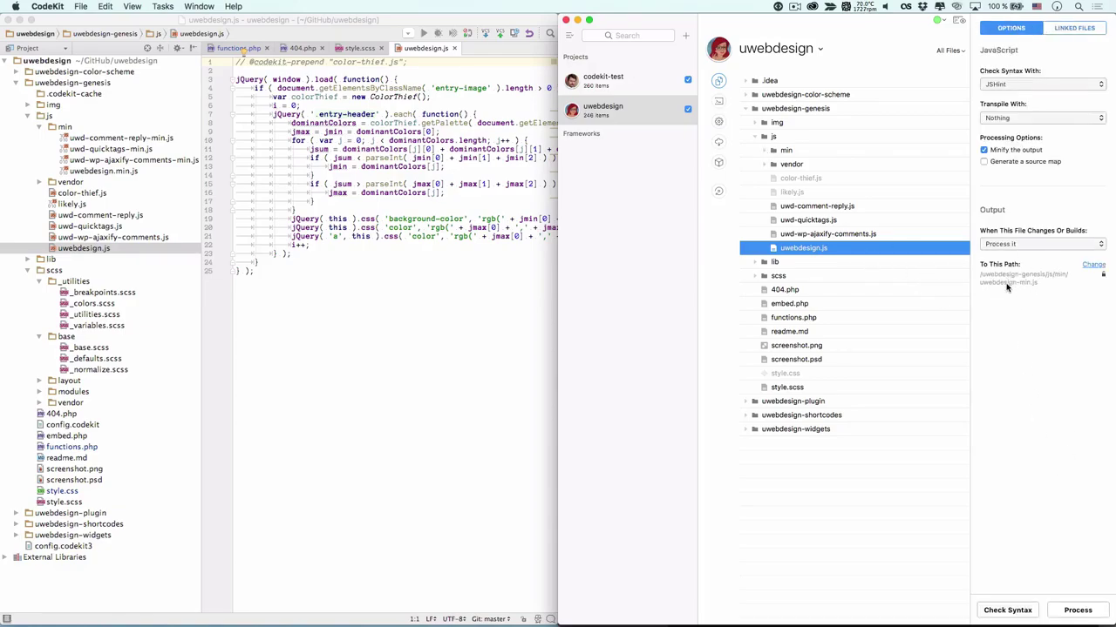
Remove likely.js from the files prepended to uwebdesign.js
click(1075, 31)
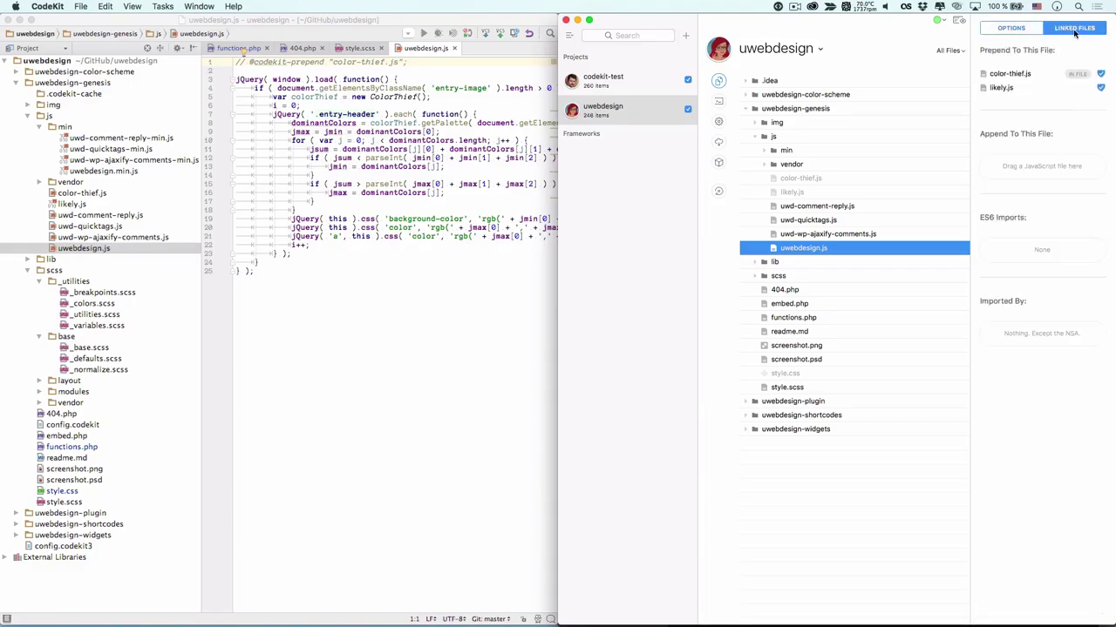
click(1092, 86)
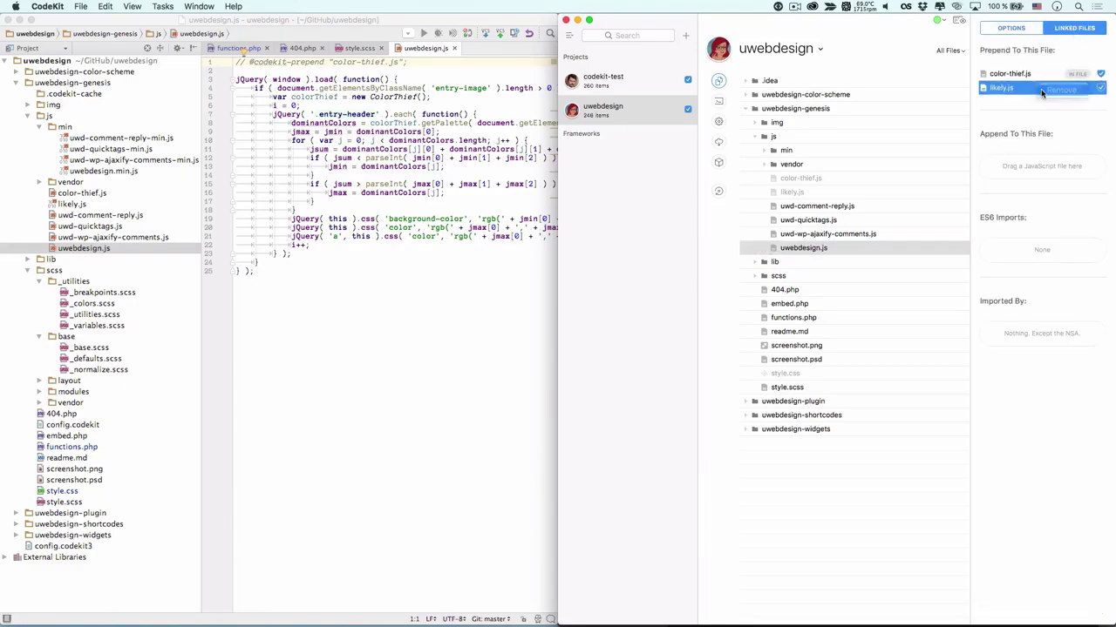
key(Delete)
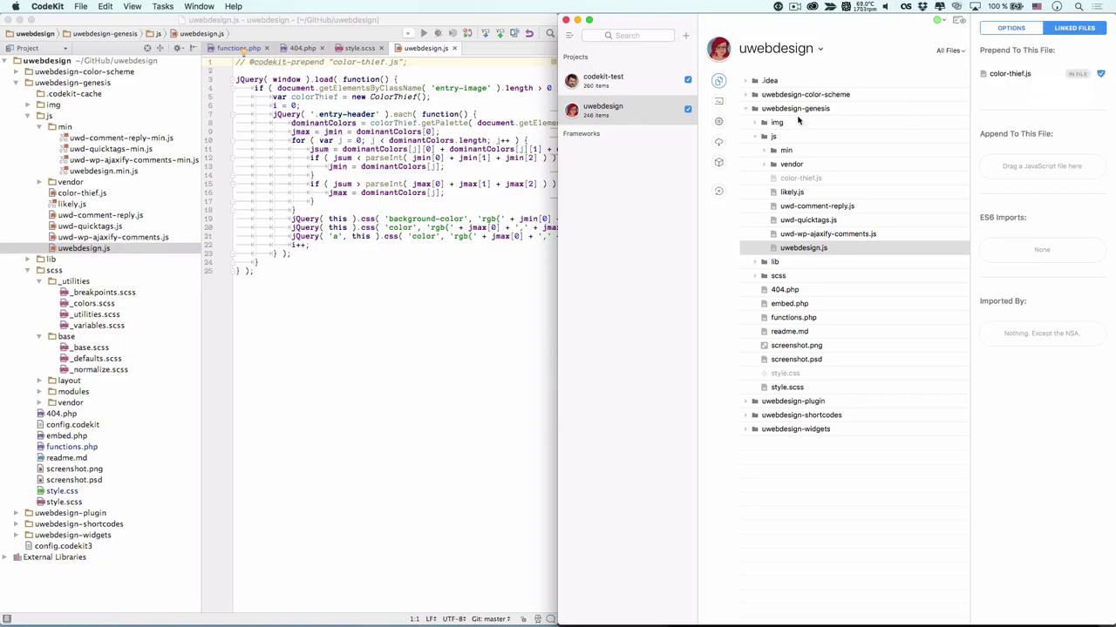
click(464, 125)
drag(410, 62, 241, 63)
click(262, 69)
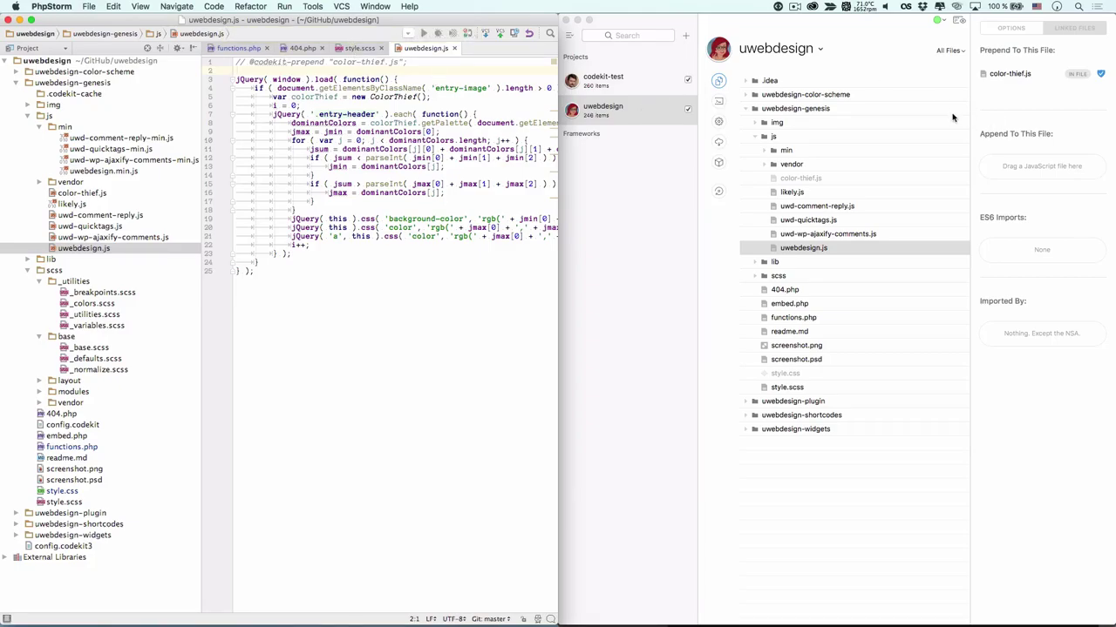
In CodeKit, review the syntax checker choices for uwebdesign.js and turn off syntax checking for its prepended color-thief.js
click(1024, 29)
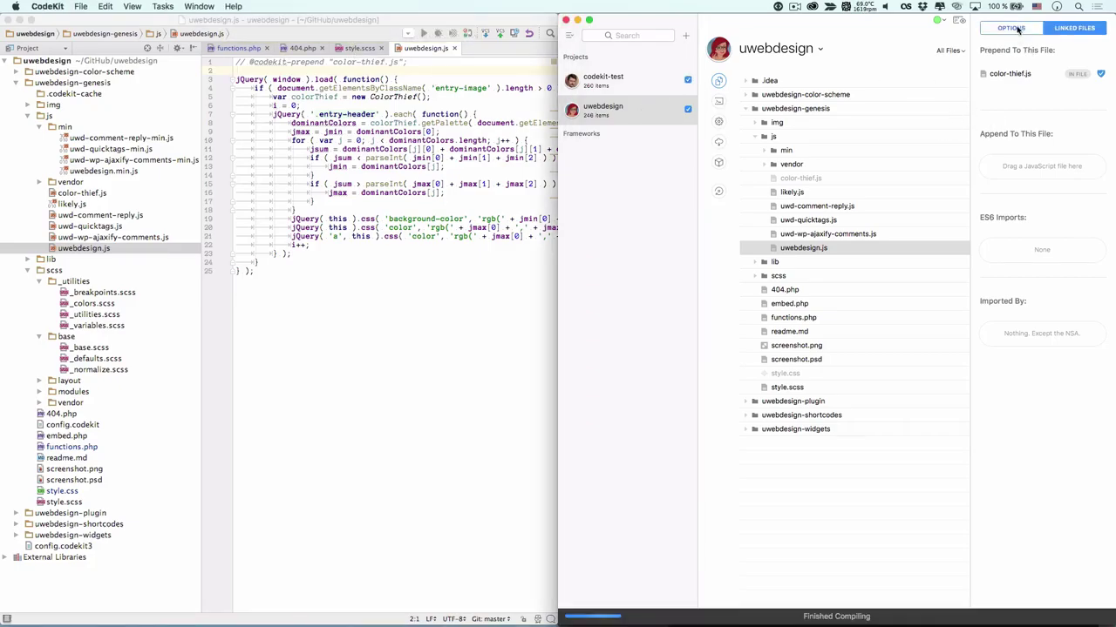
click(1015, 85)
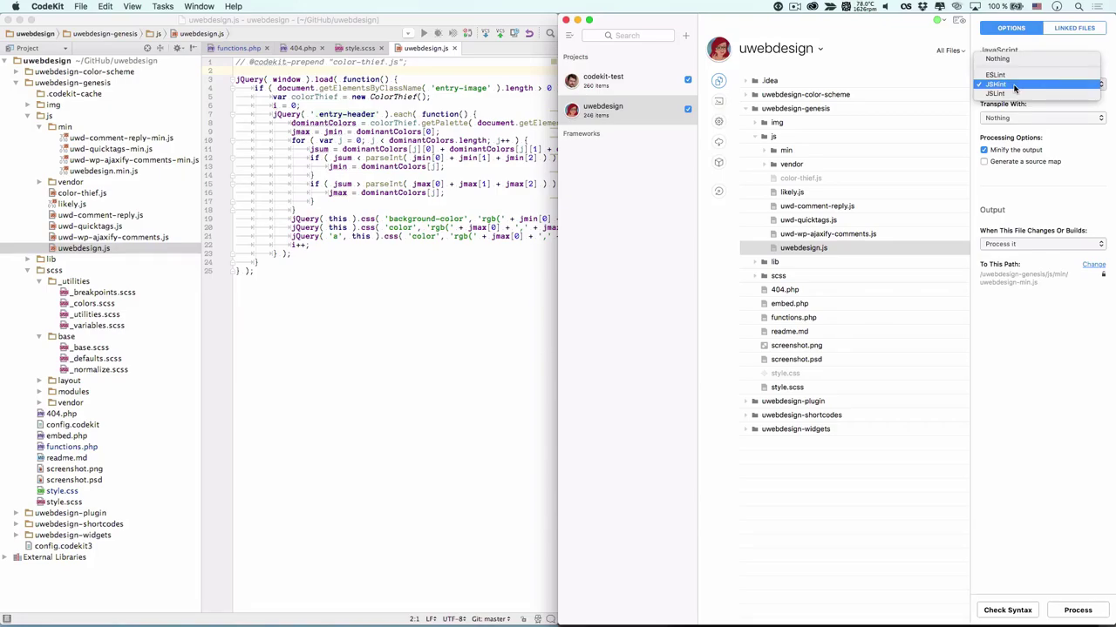
click(1017, 75)
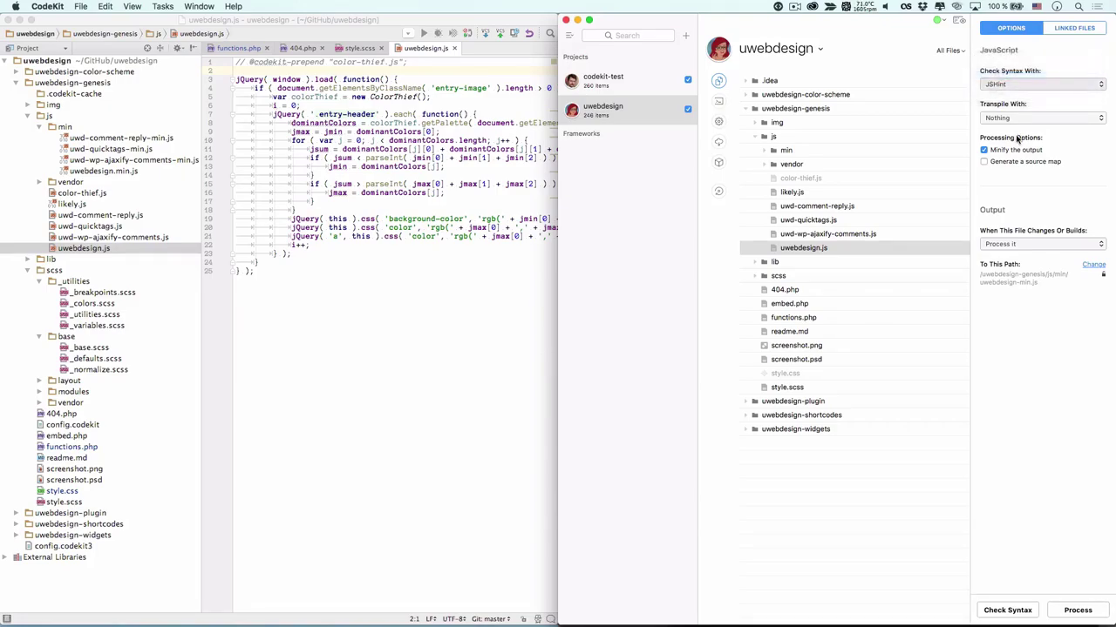
click(1013, 90)
click(1014, 93)
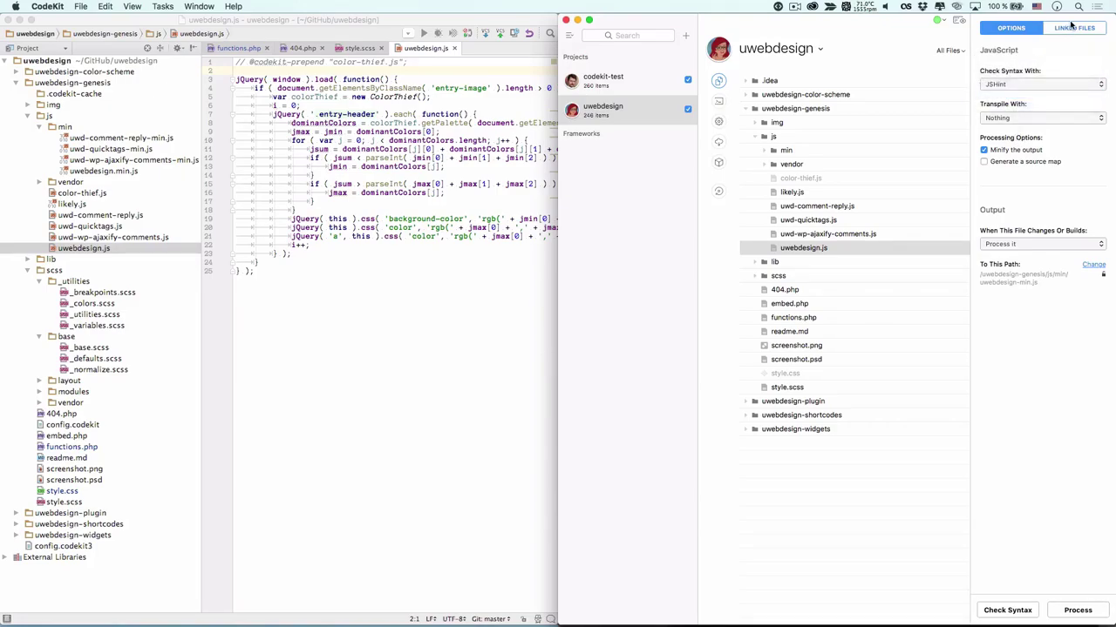
click(1072, 28)
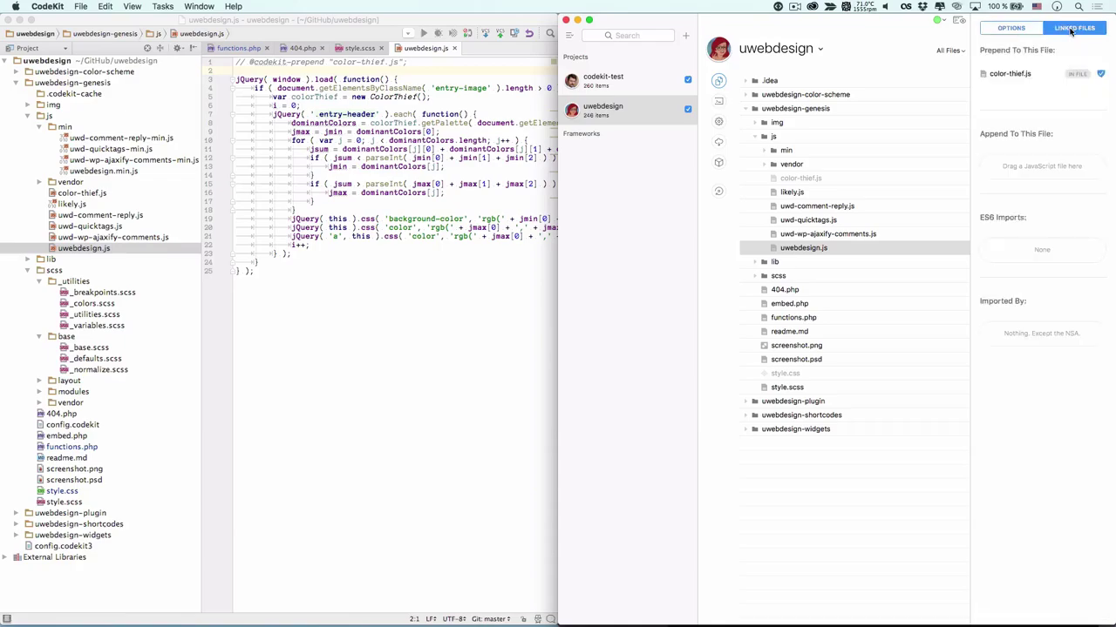
click(1101, 75)
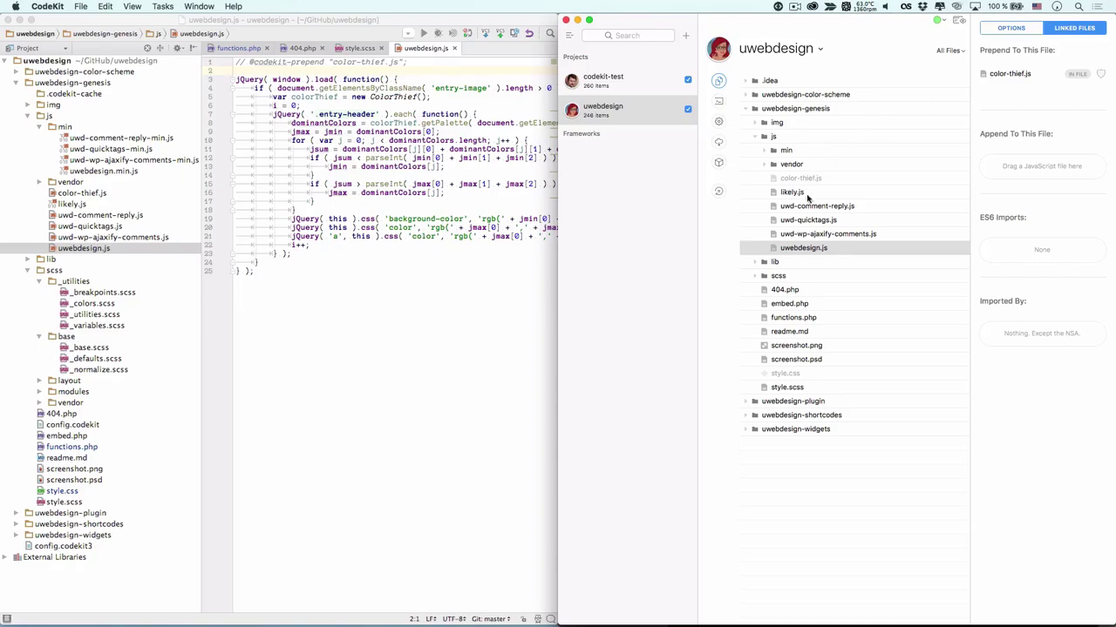
click(406, 79)
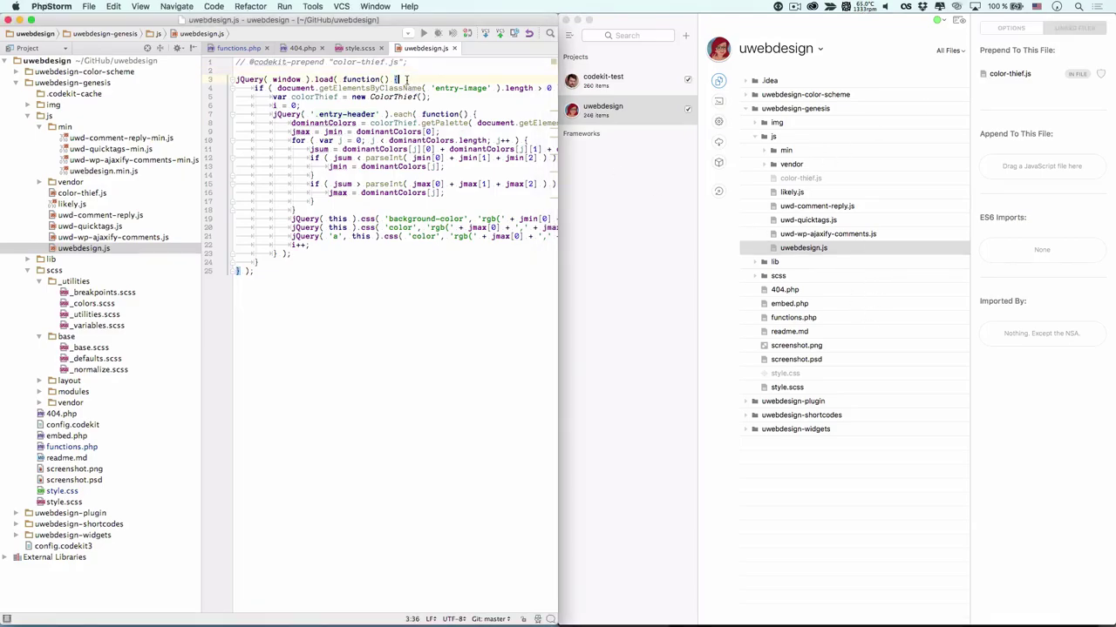
click(423, 63)
mouse_move(257, 65)
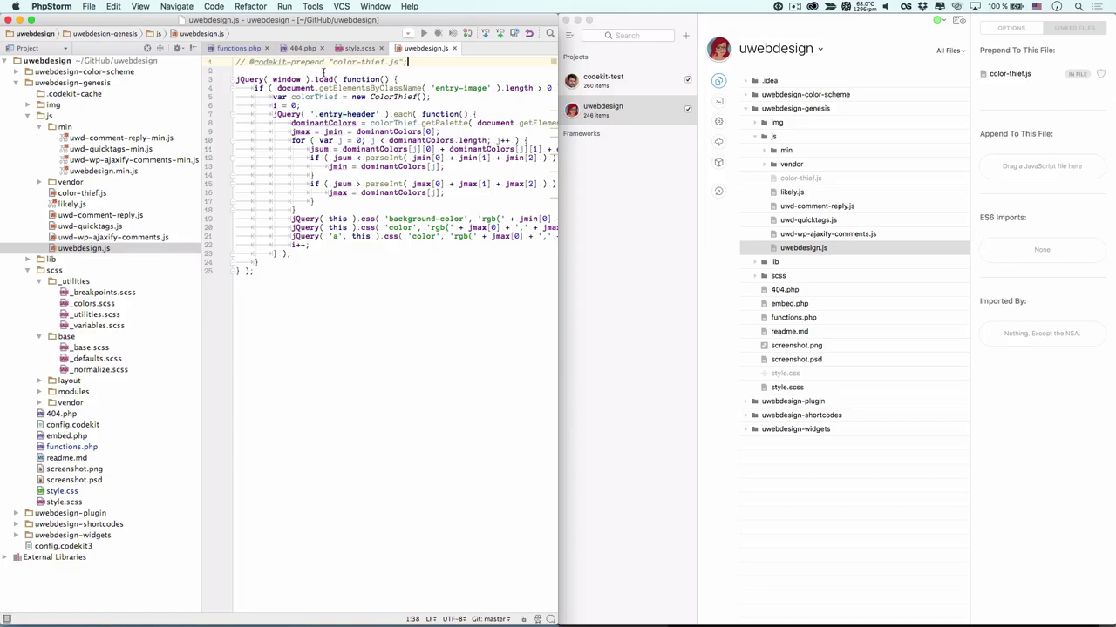
drag(419, 63, 229, 66)
key(cmd+c)
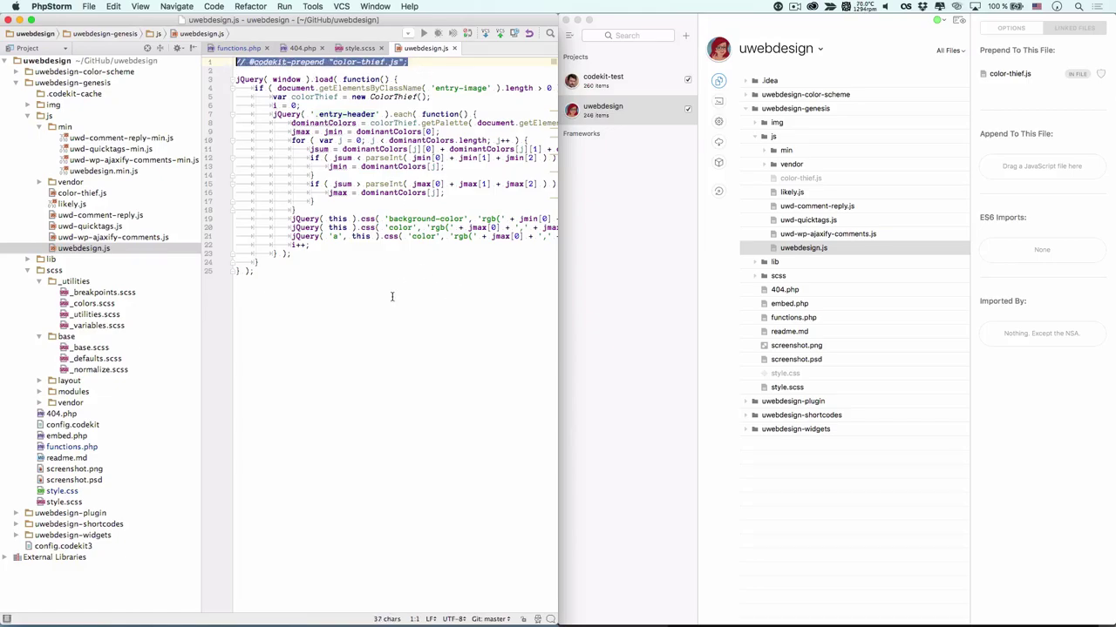
click(391, 294)
key(Return)
key(Return)
key(cmd+v)
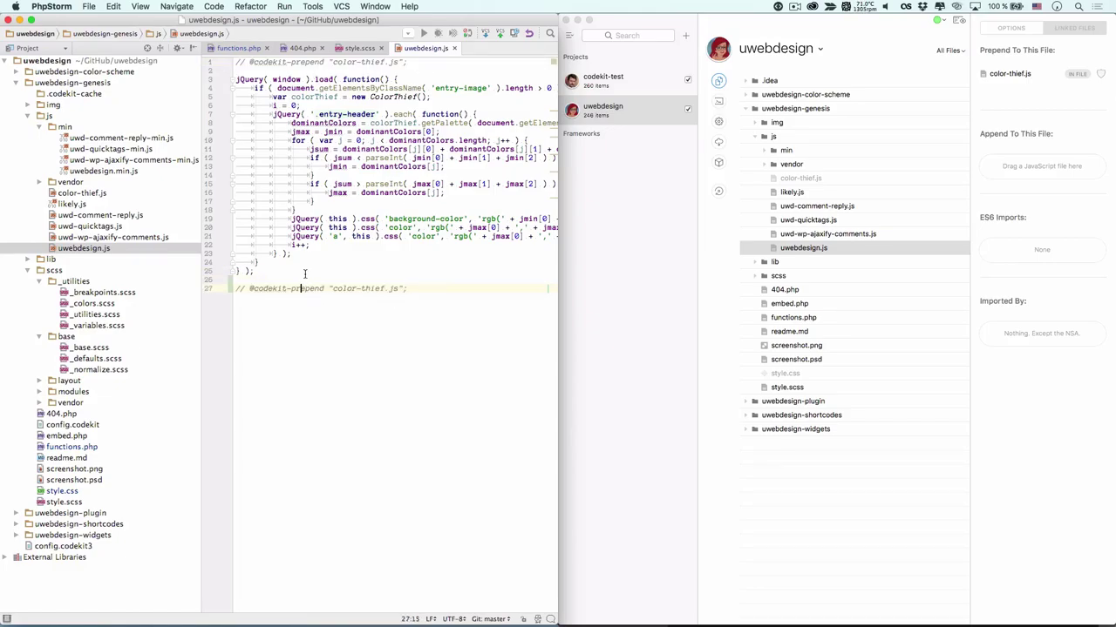
key(BackSpace)
key(BackSpace)
key(BackSpace)
text(ap)
key(cmd+s)
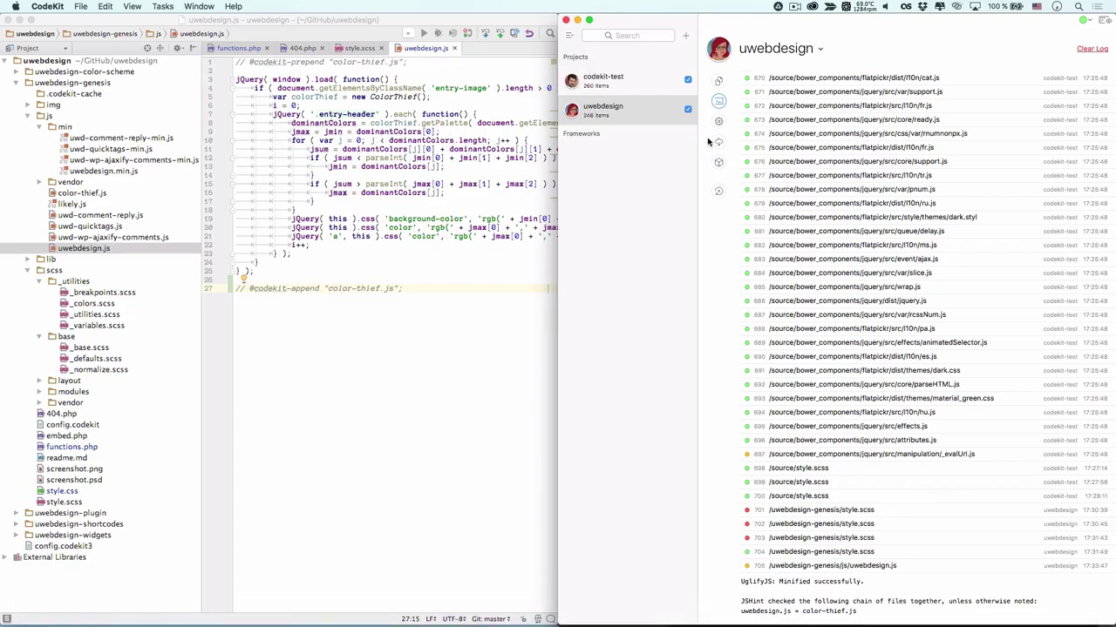
Return to CodeKit's project files and turn on syntax checking for the color-thief.js appended to uwebdesign.js
click(718, 80)
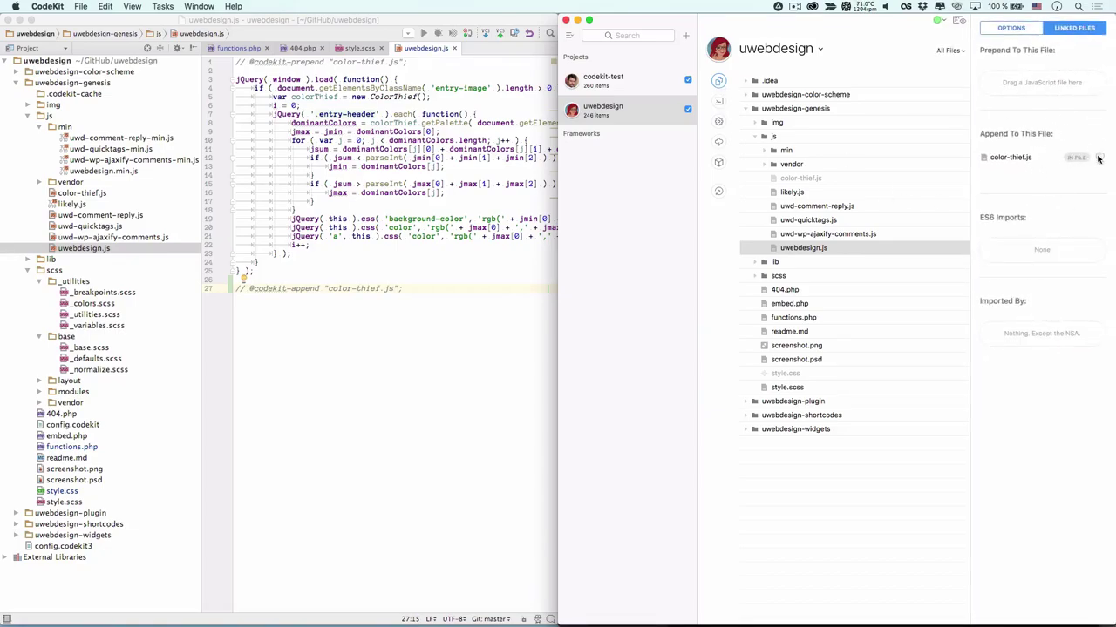
click(1099, 159)
click(458, 311)
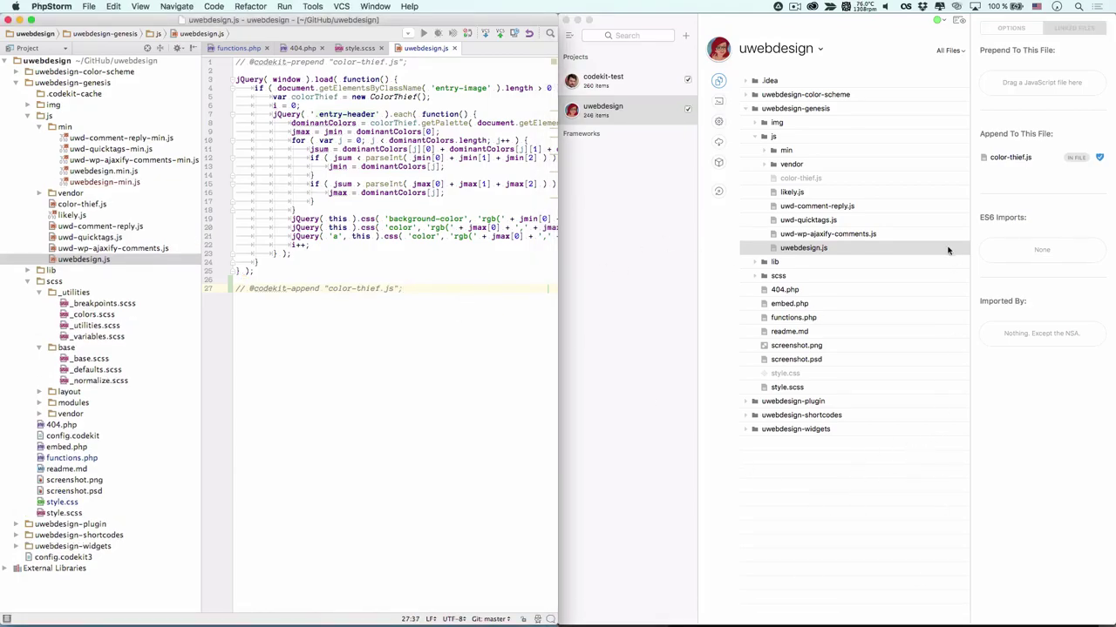
click(263, 279)
click(456, 292)
key(shift+Up)
key(shift+Up)
key(BackSpace)
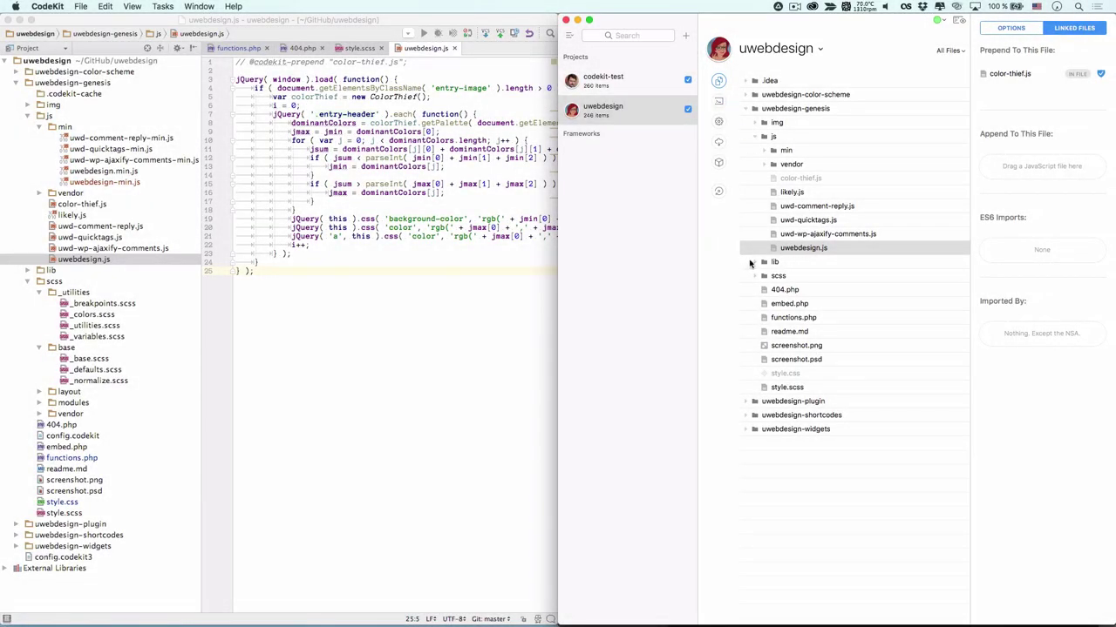
In CodeKit, review the output choices for screenshot.png in uwebdesign-genesis and try to optimize the image
click(781, 346)
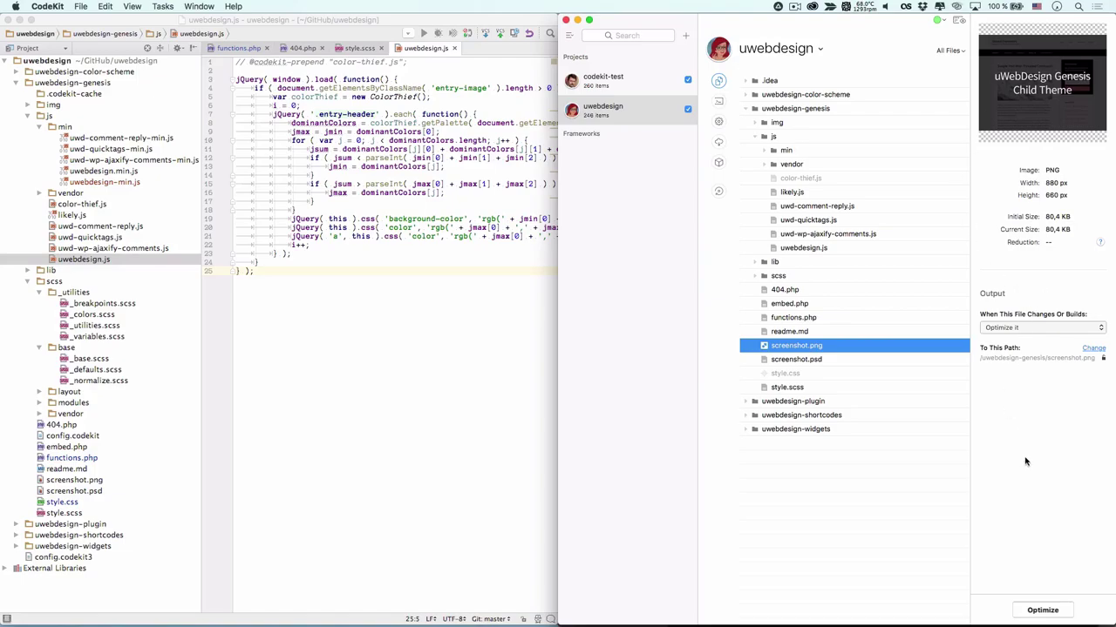
click(1016, 327)
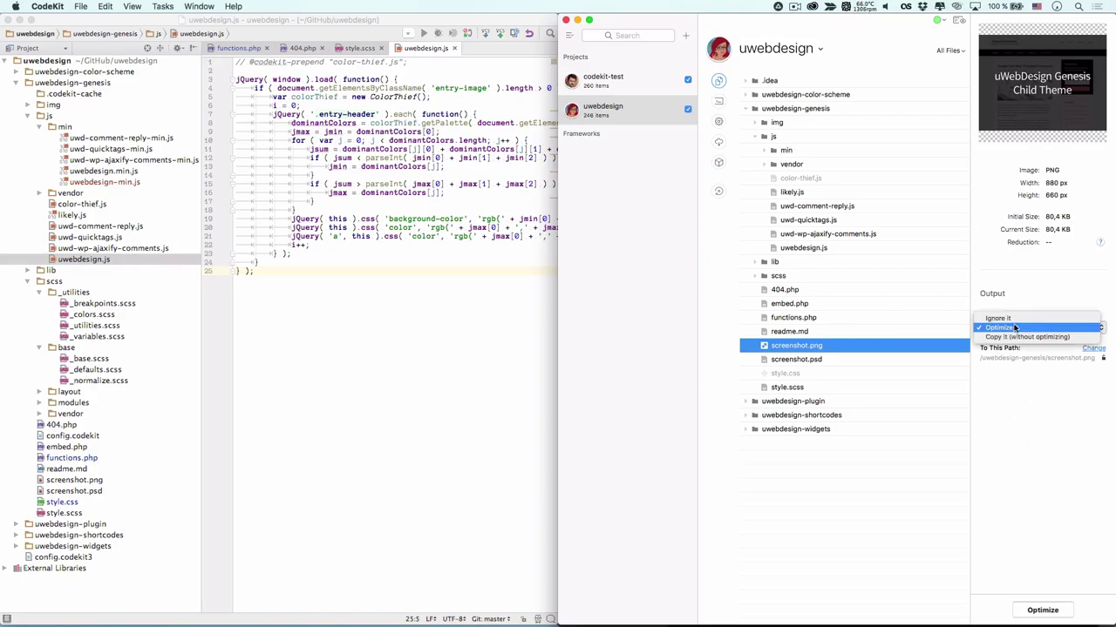
click(1027, 329)
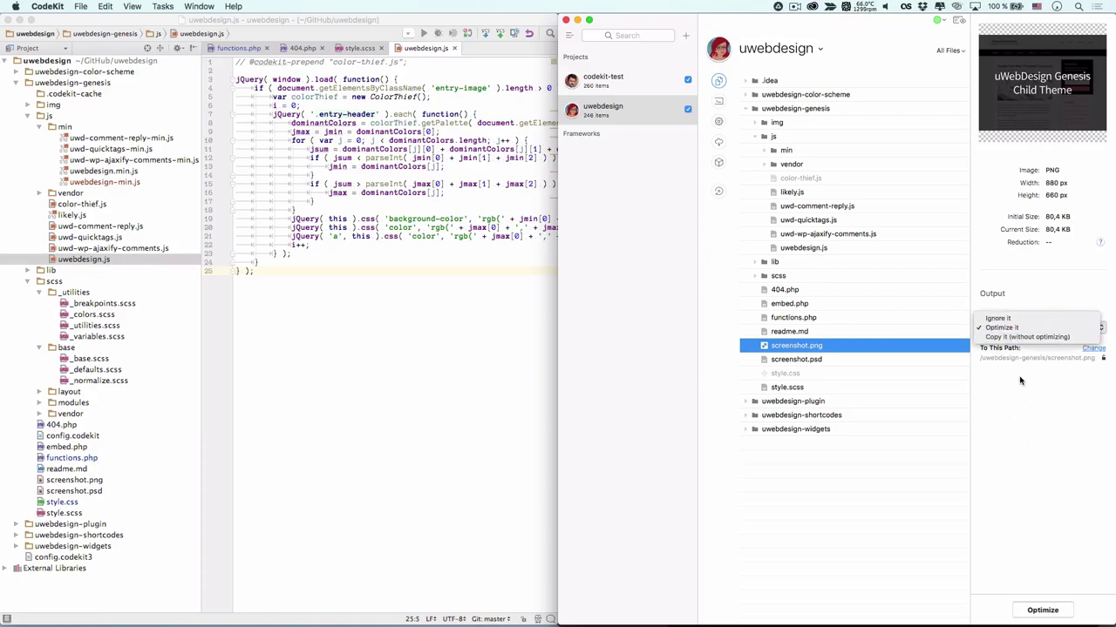
click(1042, 610)
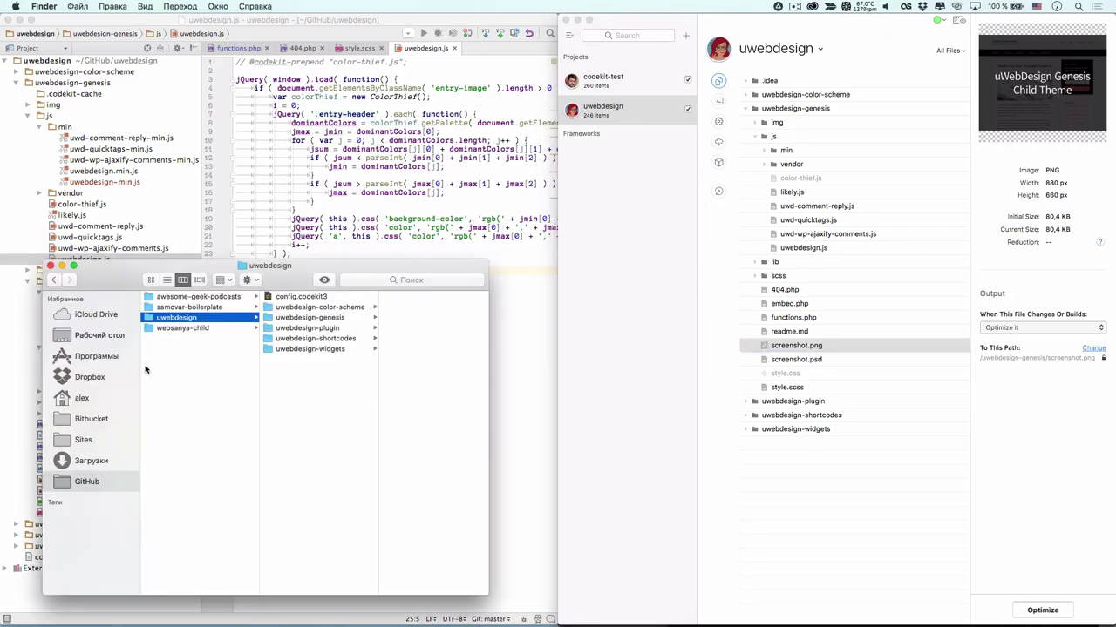
In Finder, copy the wallpaper-src image from the desktop folder into the uwebdesign folder under GitHub
click(116, 337)
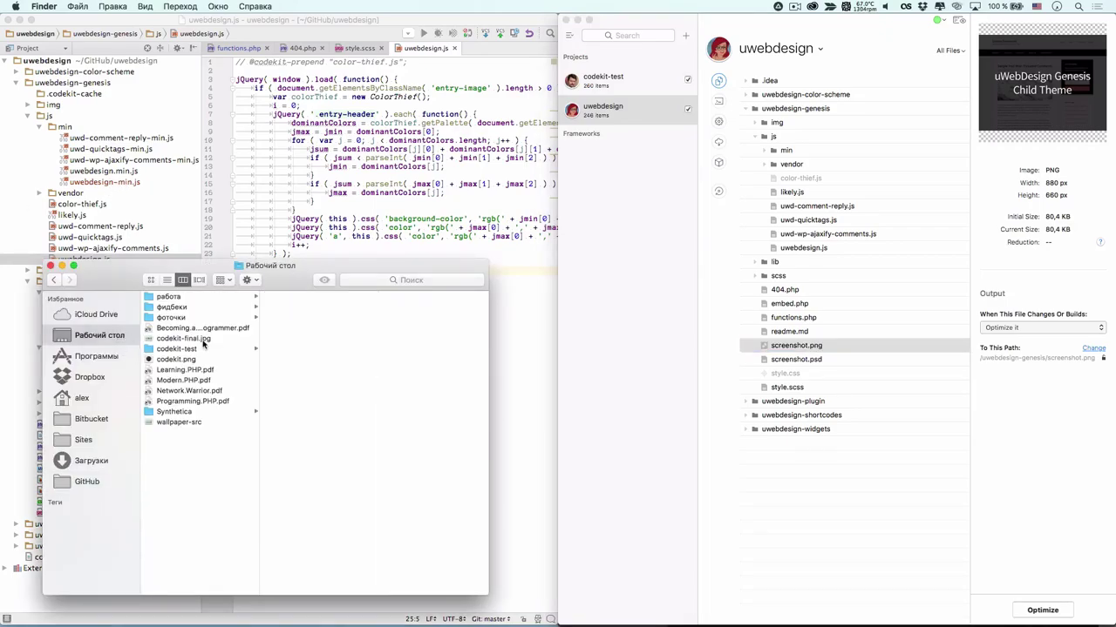
click(193, 424)
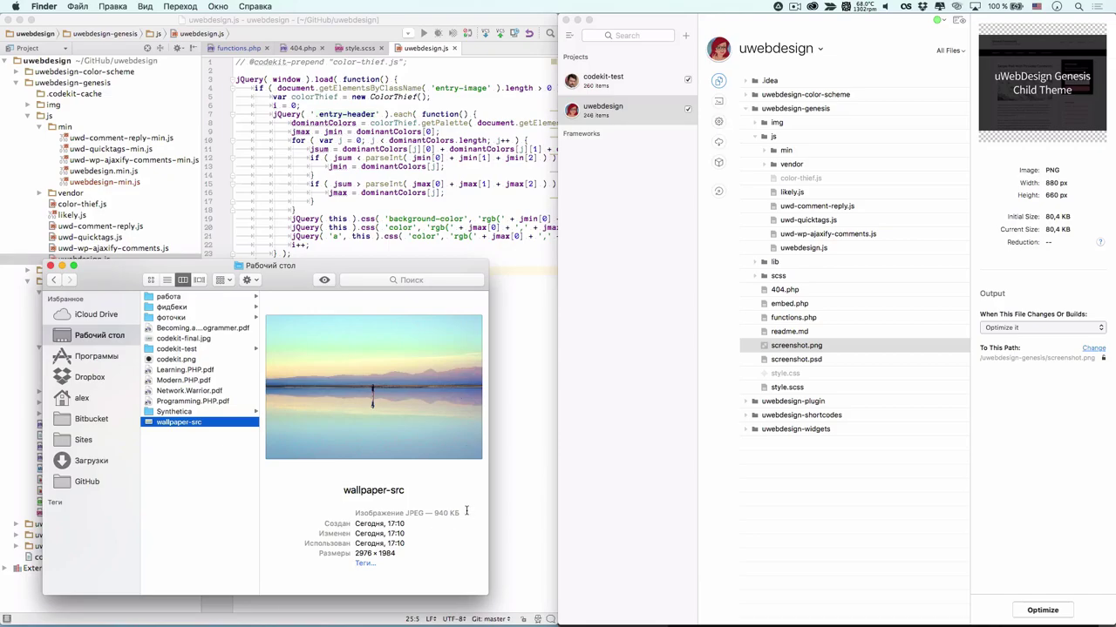
click(113, 482)
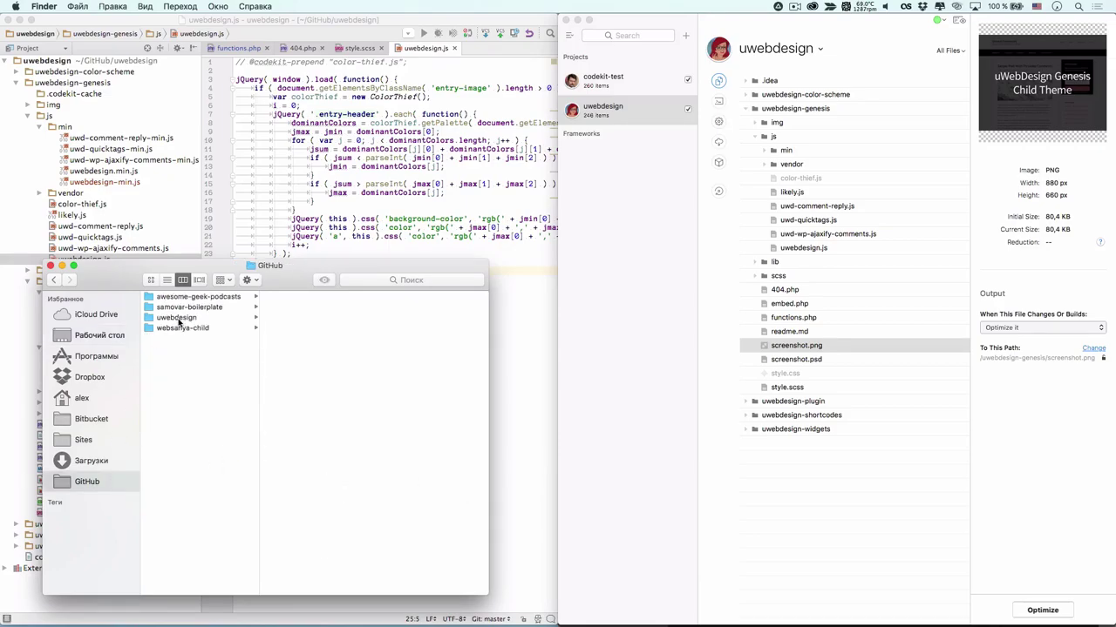
click(178, 319)
Switch to CodeKit and optimize wallpaper-src.jpg in the uwebdesign project
click(828, 472)
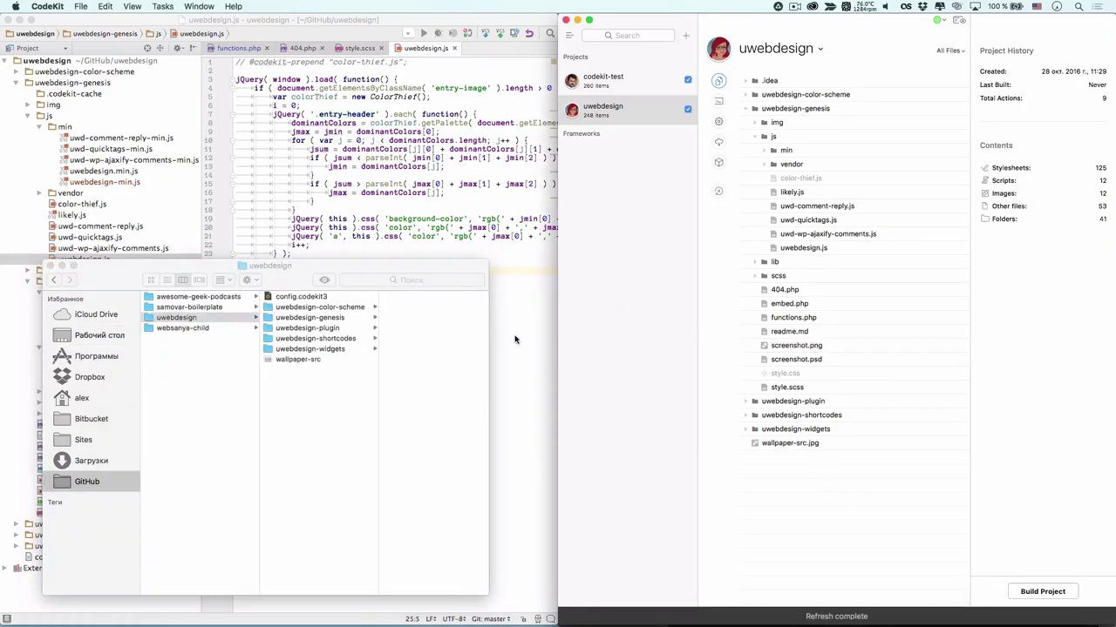
click(835, 445)
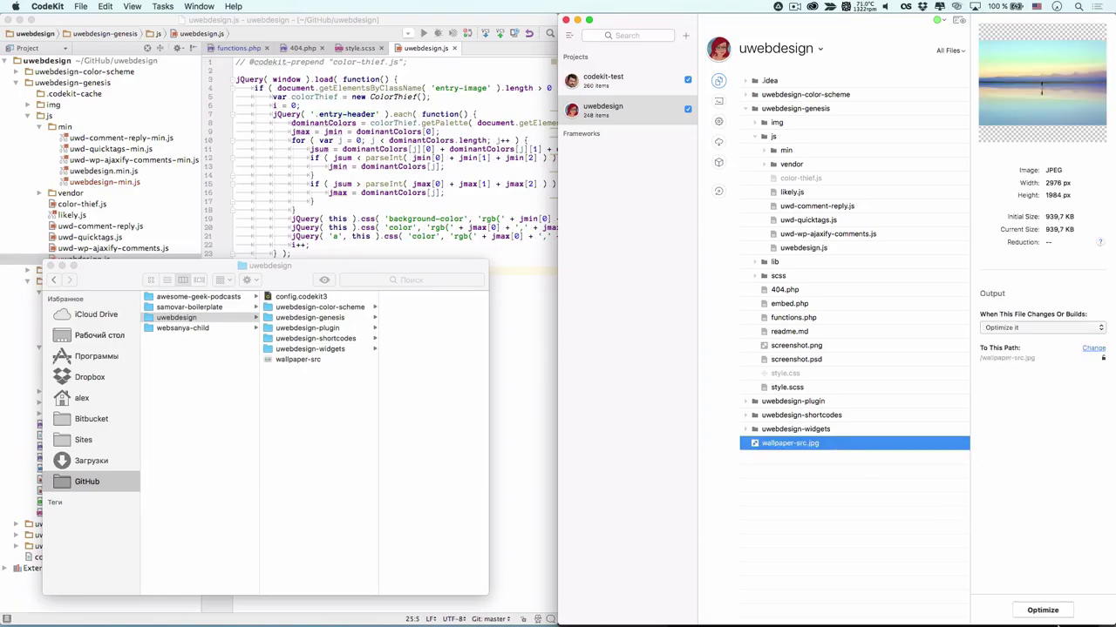
click(1041, 594)
Switch to Safari and open uwebdesign.ru/uwebdesign2.svg in a new tab
click(299, 610)
key(super+t)
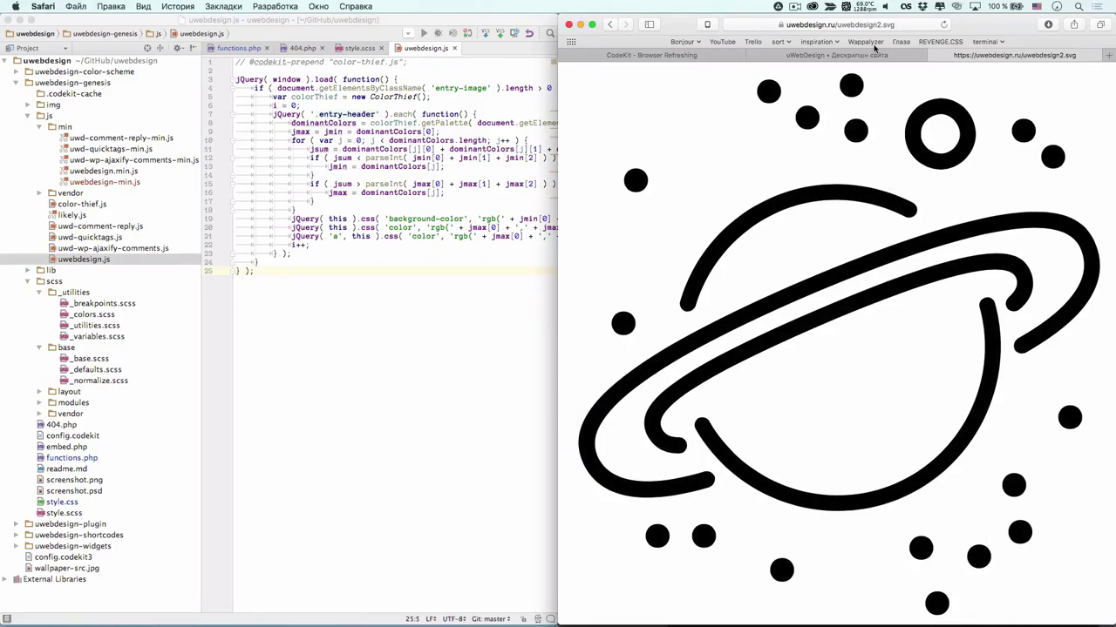
In PhpStorm, create a new file named uwebdesgin.svg in the uwebdesign-genesis folder
click(82, 593)
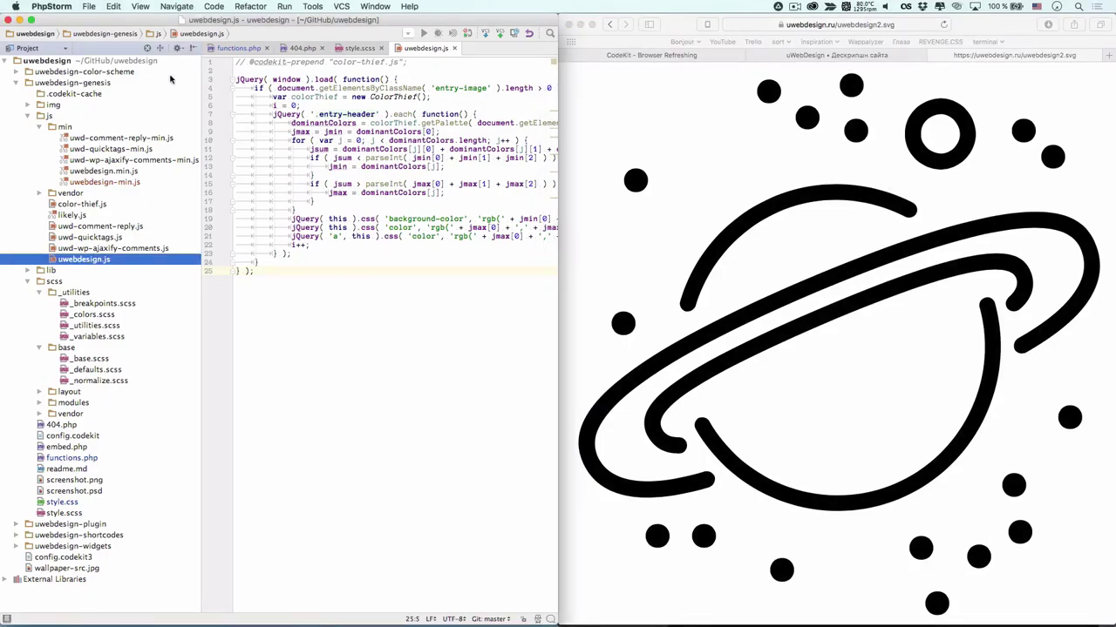
right_click(83, 84)
mouse_move(218, 90)
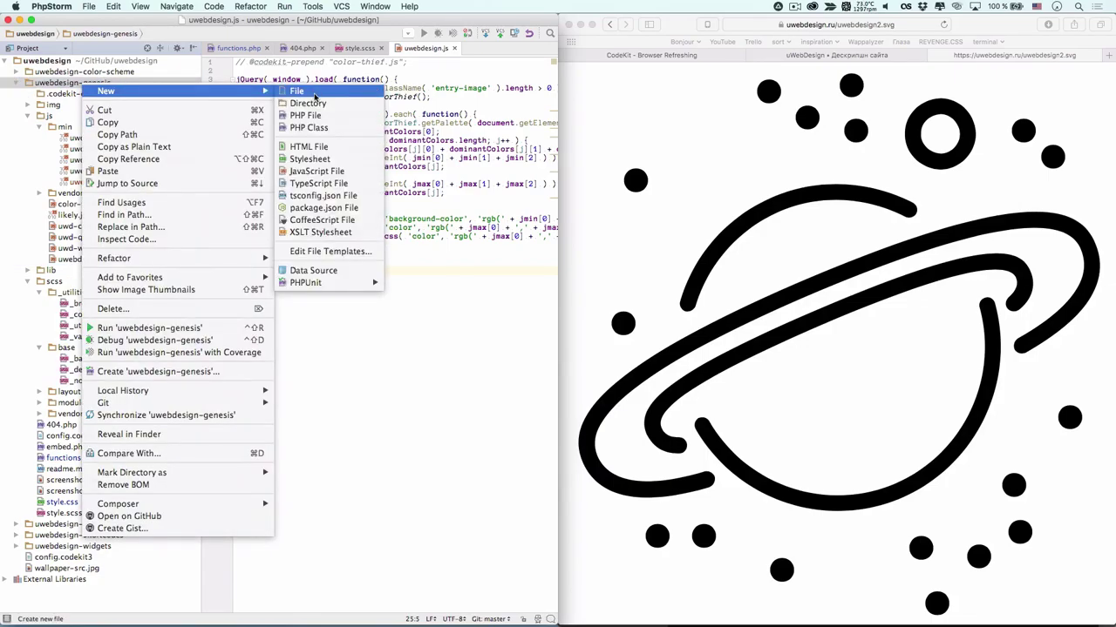
click(297, 92)
text(uwebdesgin.svg)
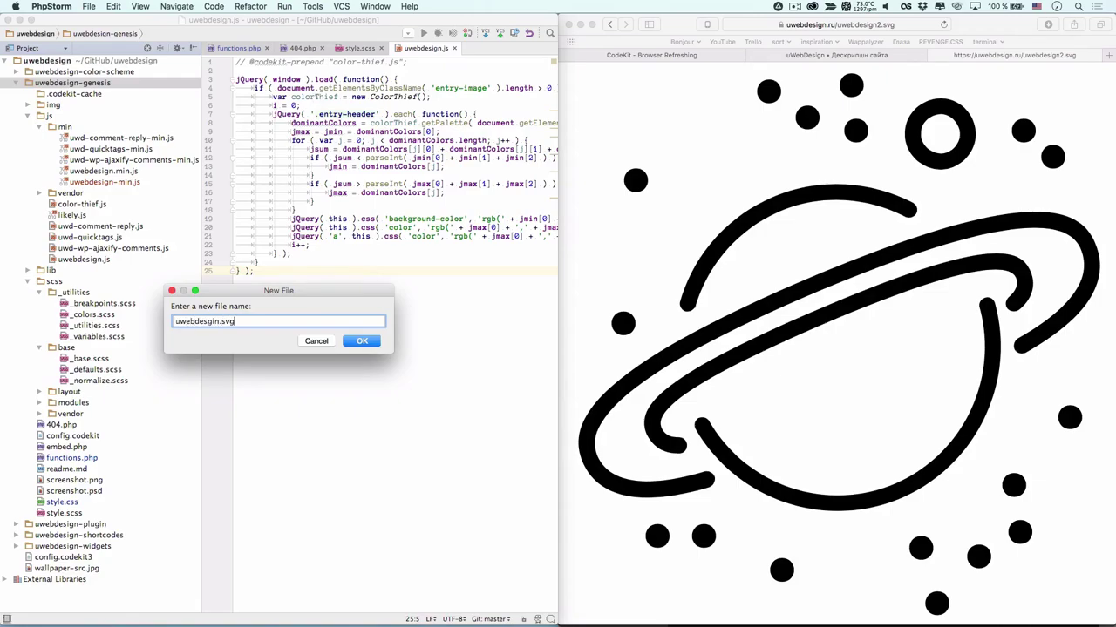
key(Return)
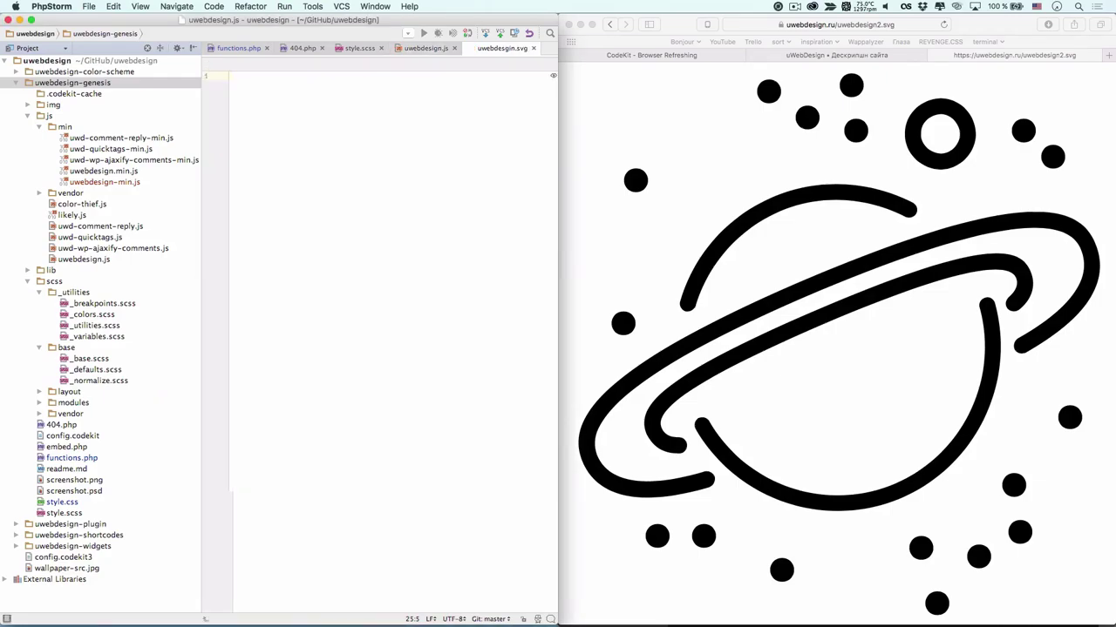
Paste the copied SVG source code into uwebdesgin.svg and remove the surplus characters at its end
key(super+v)
key(BackSpace)
key(BackSpace)
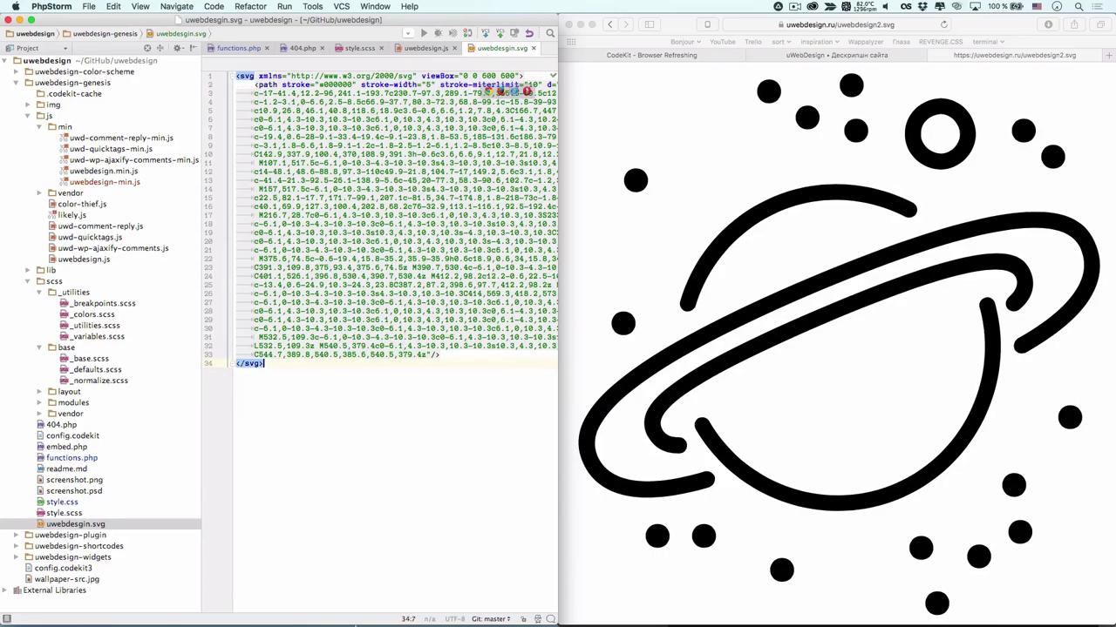
In CodeKit, select uwebdesgin.svg and set it to be optimized whenever it changes or builds
click(535, 606)
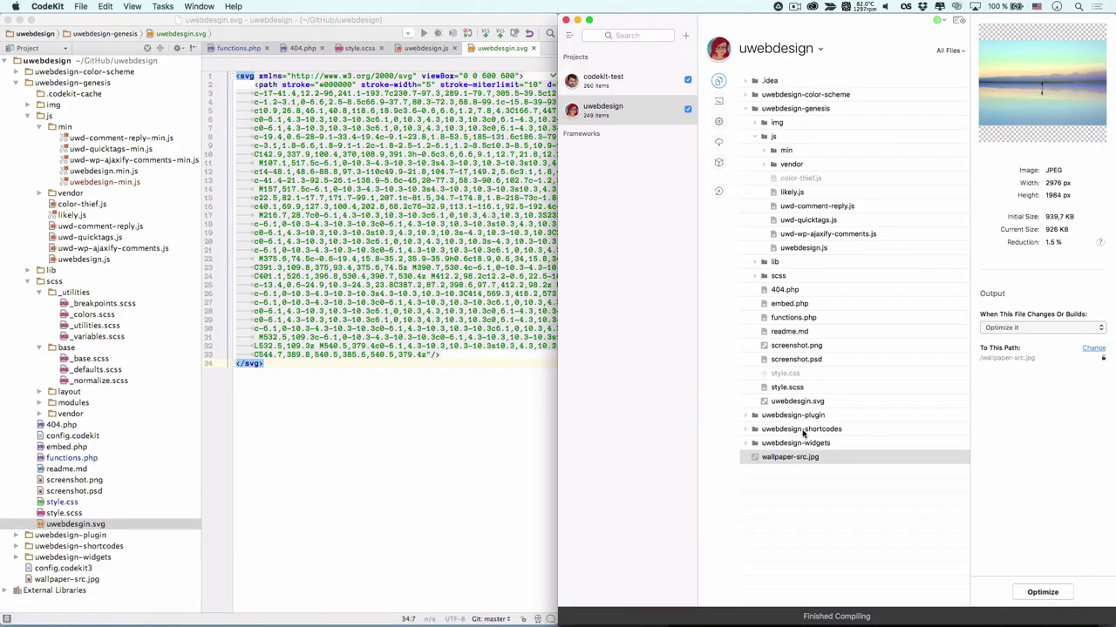
click(814, 400)
scroll(1074, 523, down, 5)
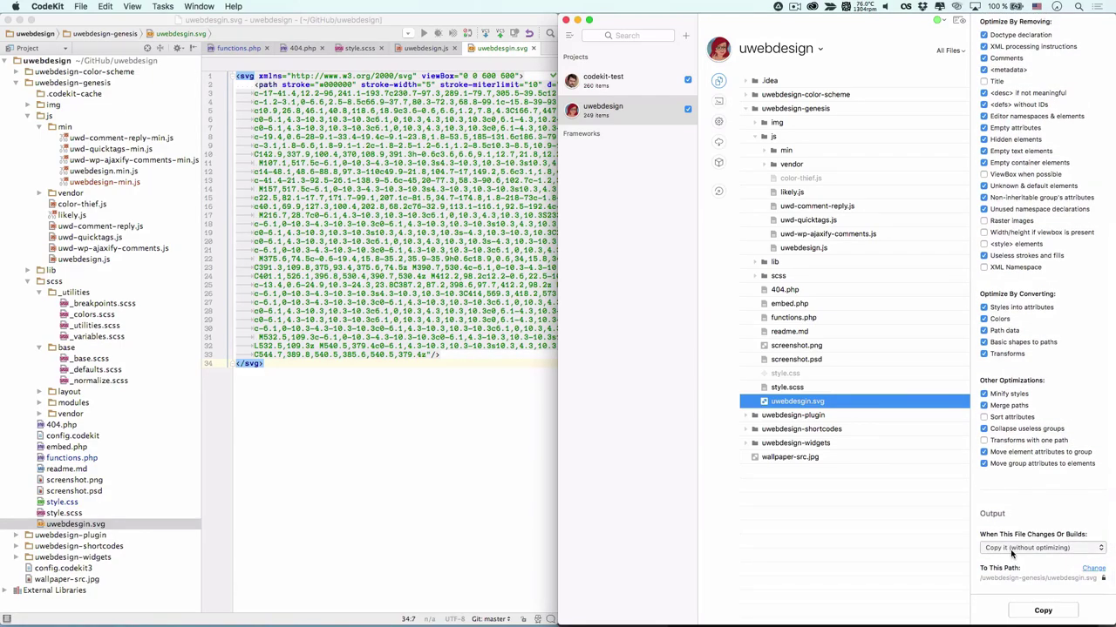
click(1011, 556)
click(1002, 539)
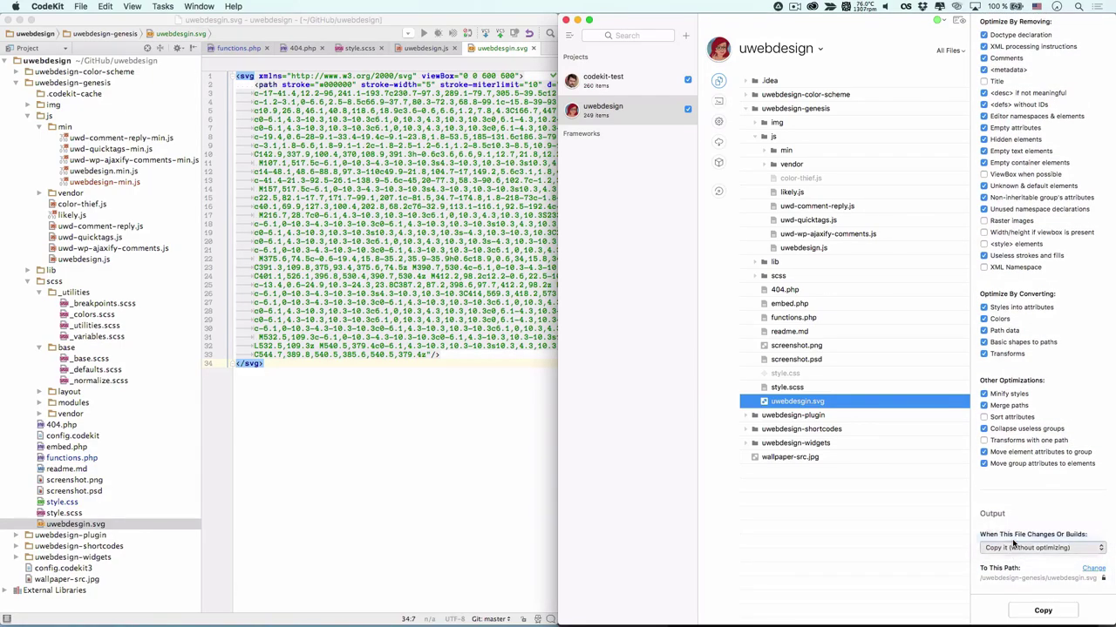
scroll(1045, 337, up, 8)
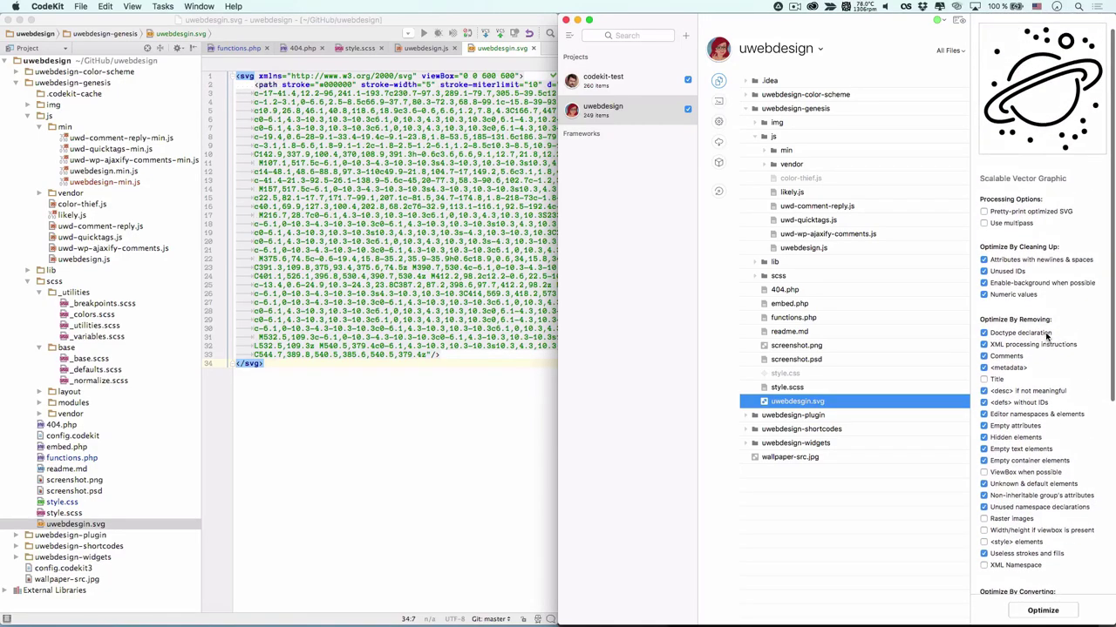
Enable Pretty-print optimized SVG and Use multipass in the processing options of uwebdesgin.svg
click(1021, 215)
click(1015, 224)
scroll(1014, 244, down, 5)
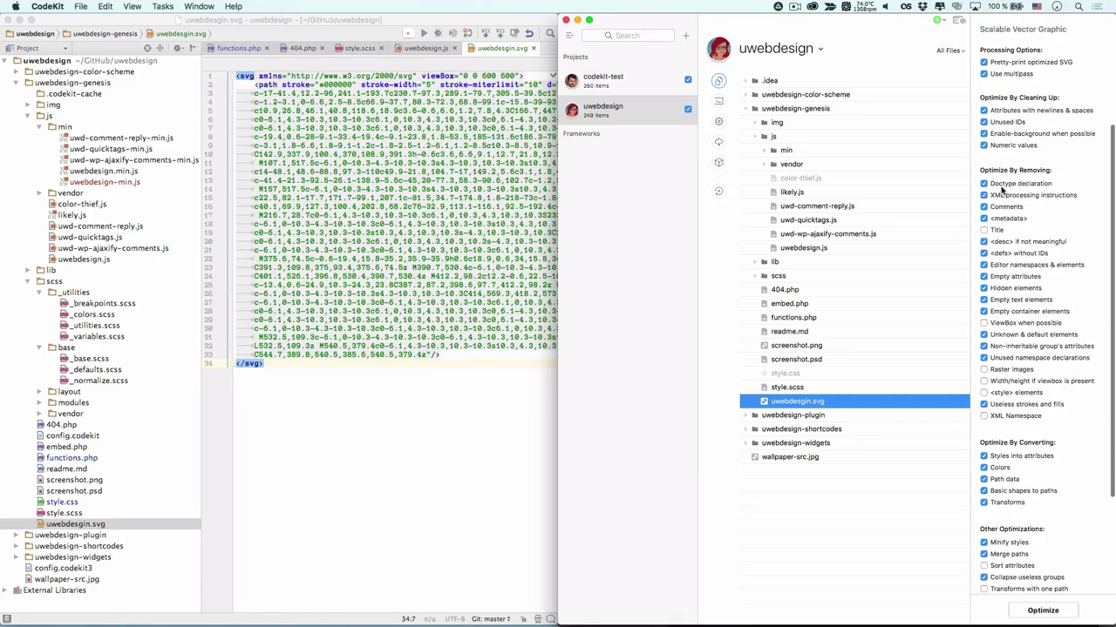
Enable all remaining Optimize By Removing options, Sort attributes and Transforms with one path for uwebdesgin.svg, and optimize the file
click(991, 230)
click(998, 324)
click(1000, 369)
click(1000, 382)
click(998, 393)
click(999, 417)
scroll(999, 418, down, 5)
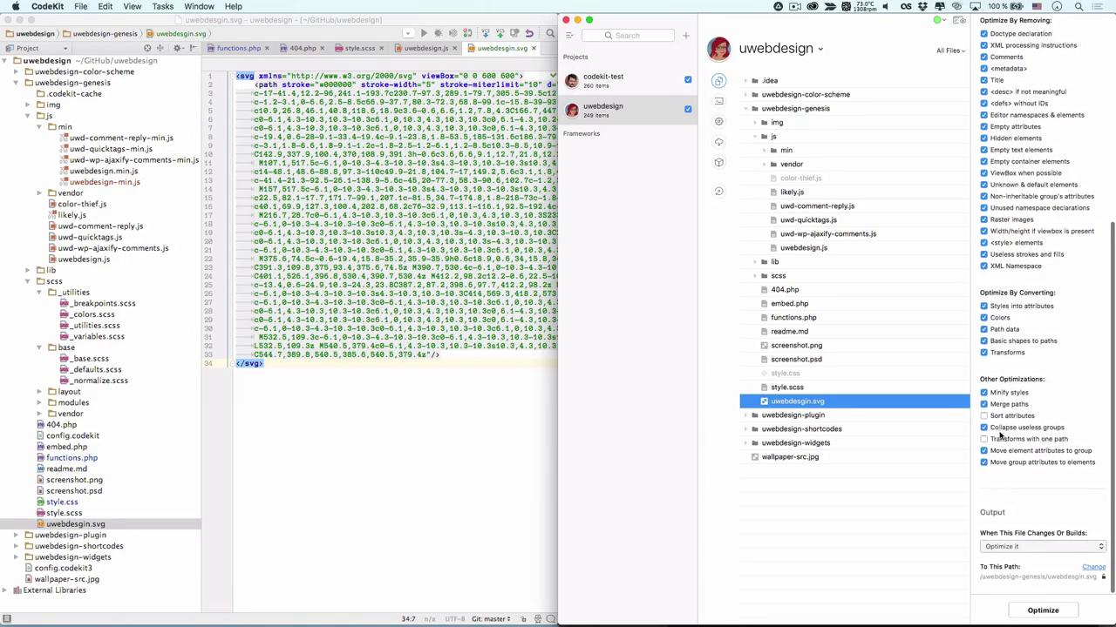
click(1043, 612)
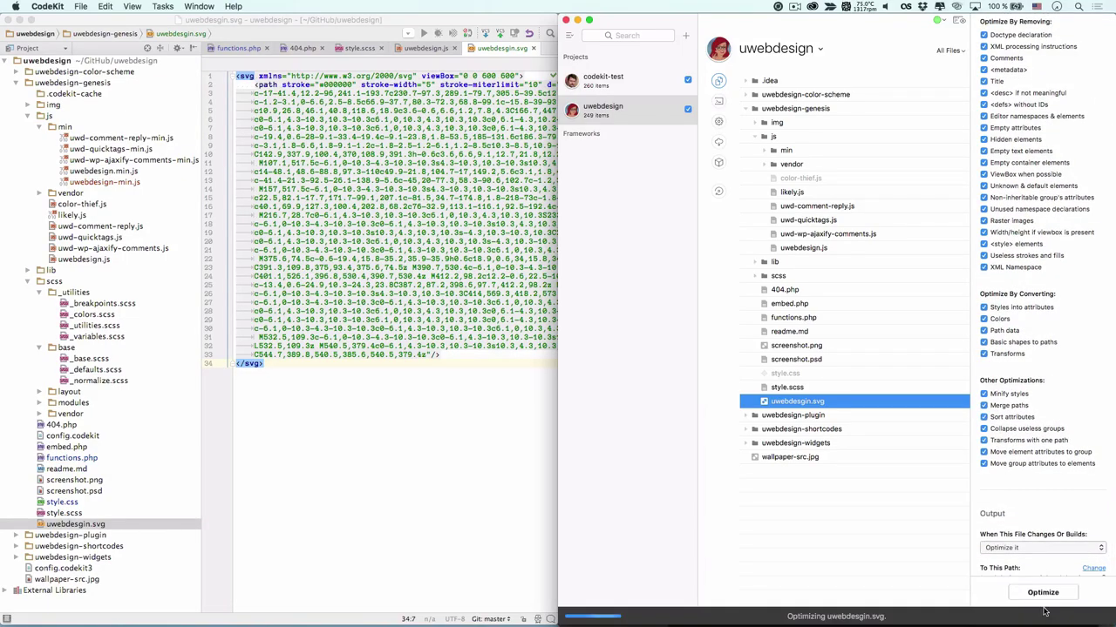
scroll(1038, 506, up, 10)
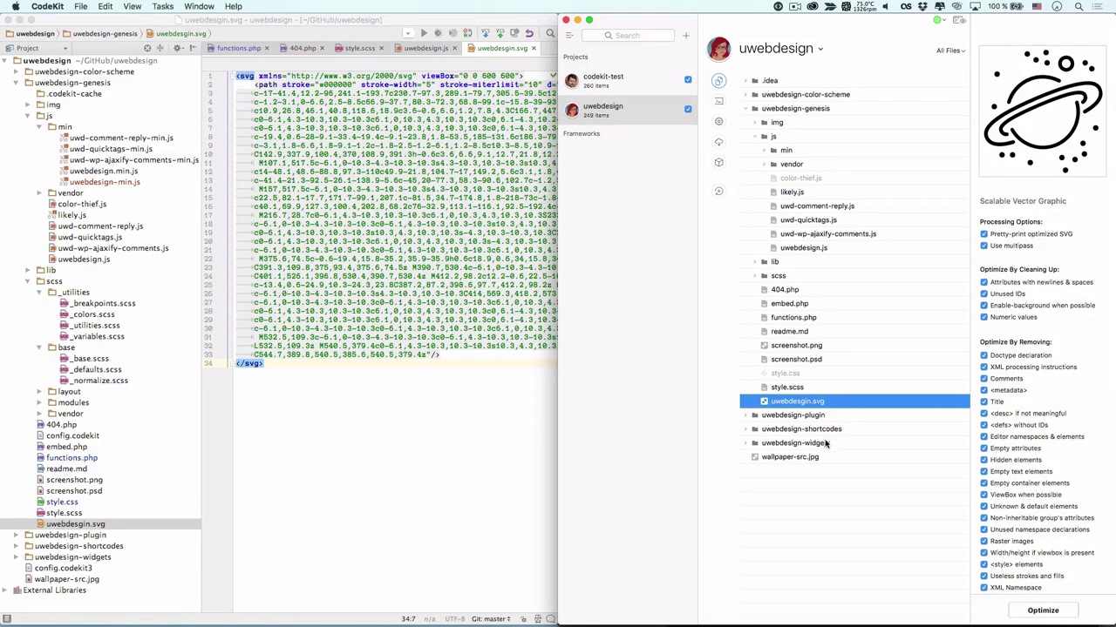
Show the log entry for the optimized uwebdesgin.svg, and add an empty last line to the file in PhpStorm
click(838, 530)
click(813, 402)
click(718, 101)
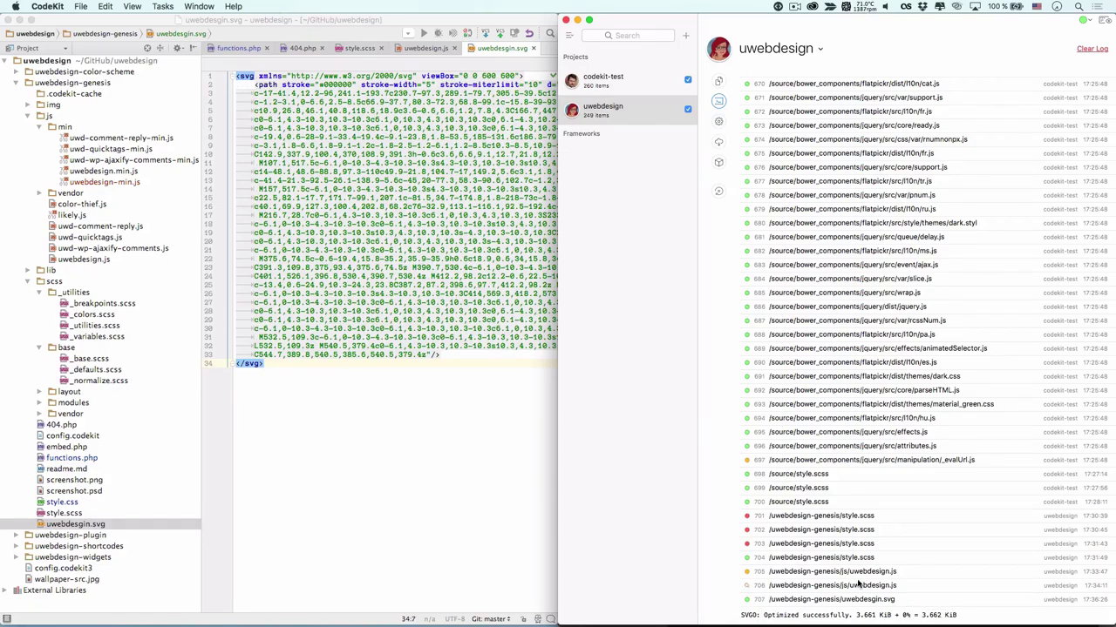
click(514, 427)
key(Return)
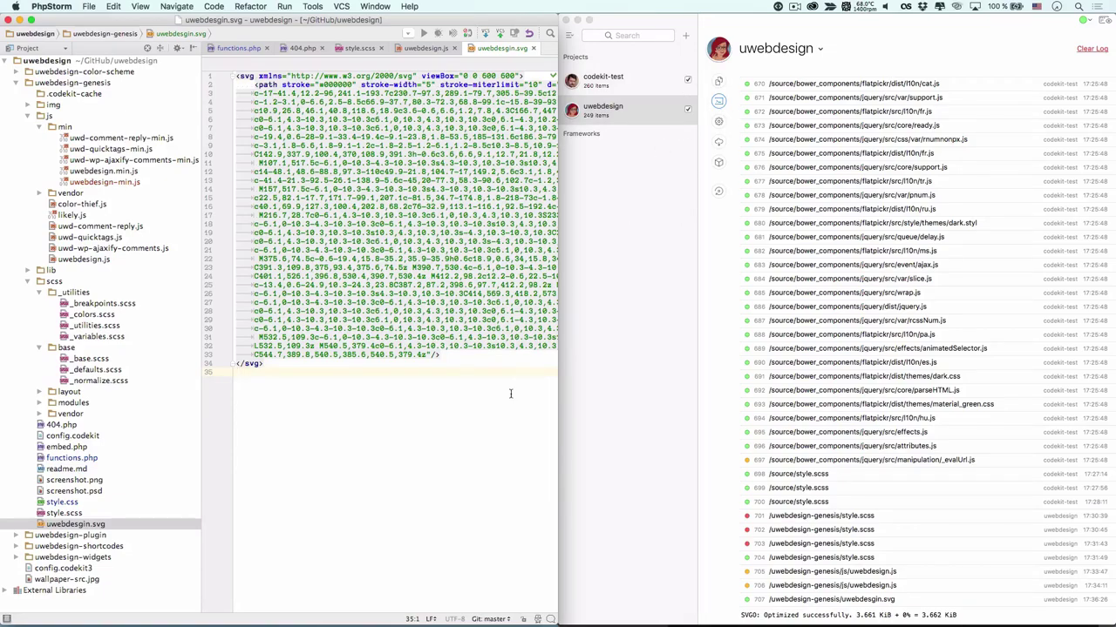
In CodeKit, deactivate the uwebdesign project and show the file list of the codekit-test project
click(684, 112)
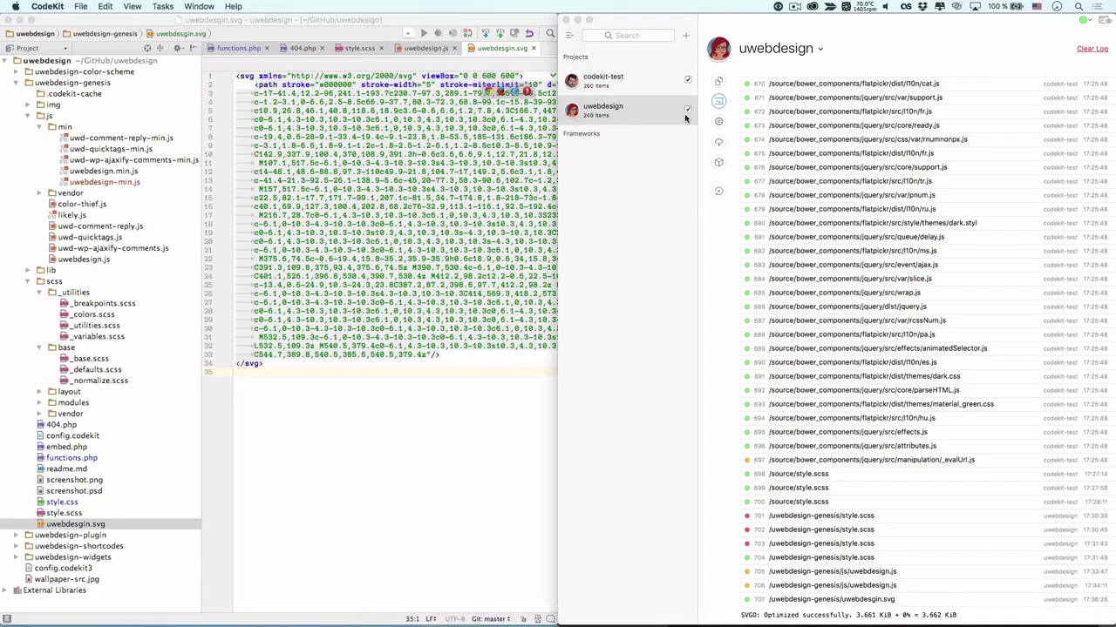
click(686, 111)
click(630, 76)
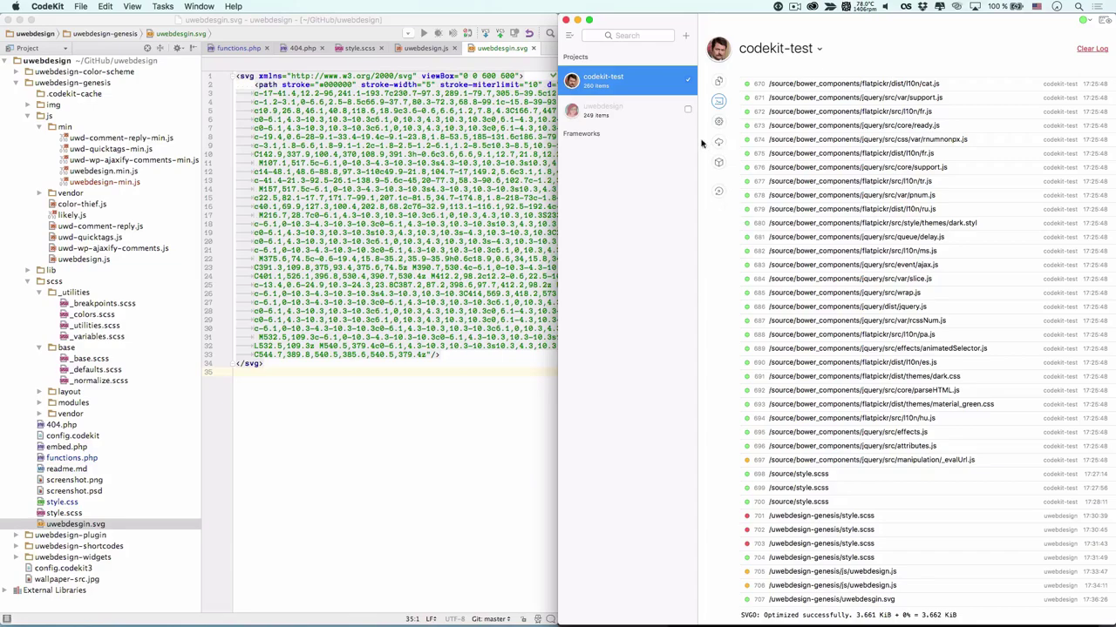
click(718, 80)
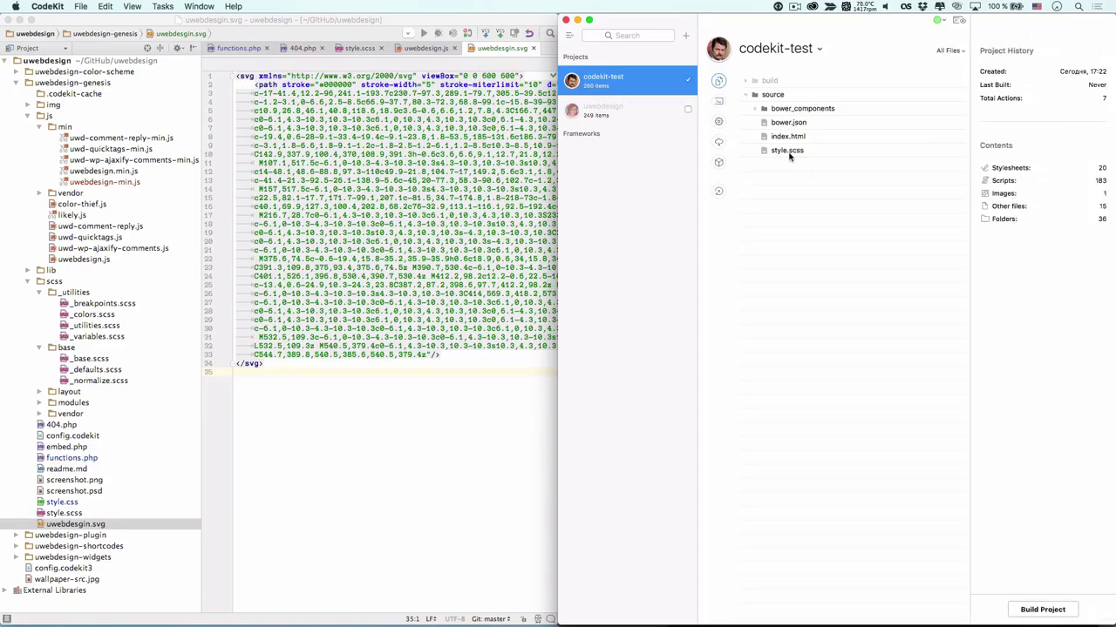
Open codekit-test's style.scss in Brackets beside CodeKit, and turn on Run Autoprefixer on the CSS file for it
double_click(789, 152)
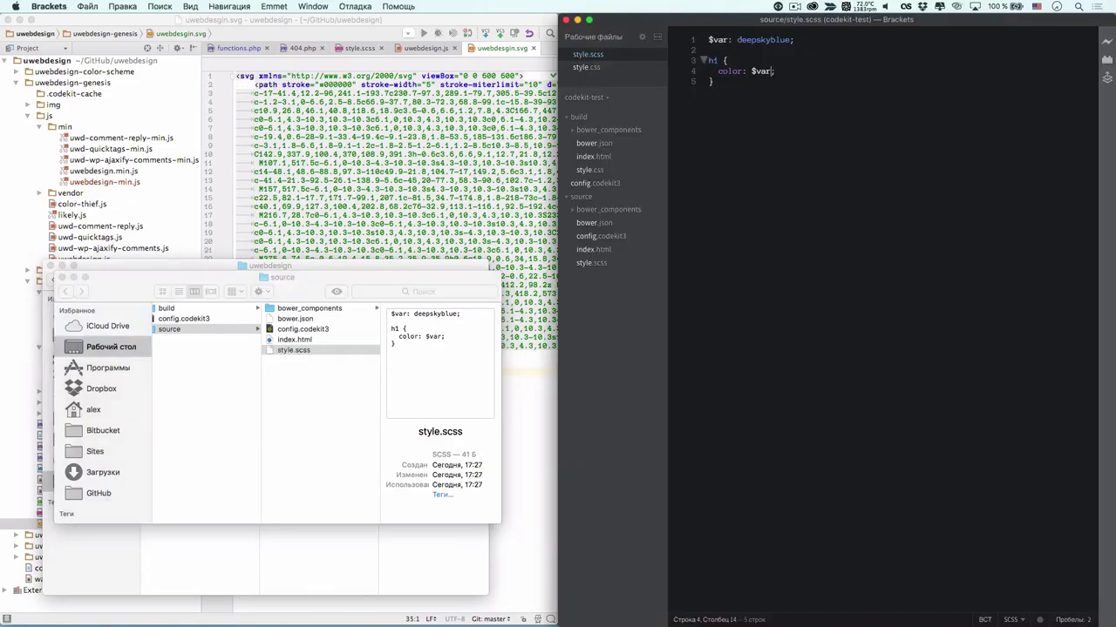
key(super+alt+Left)
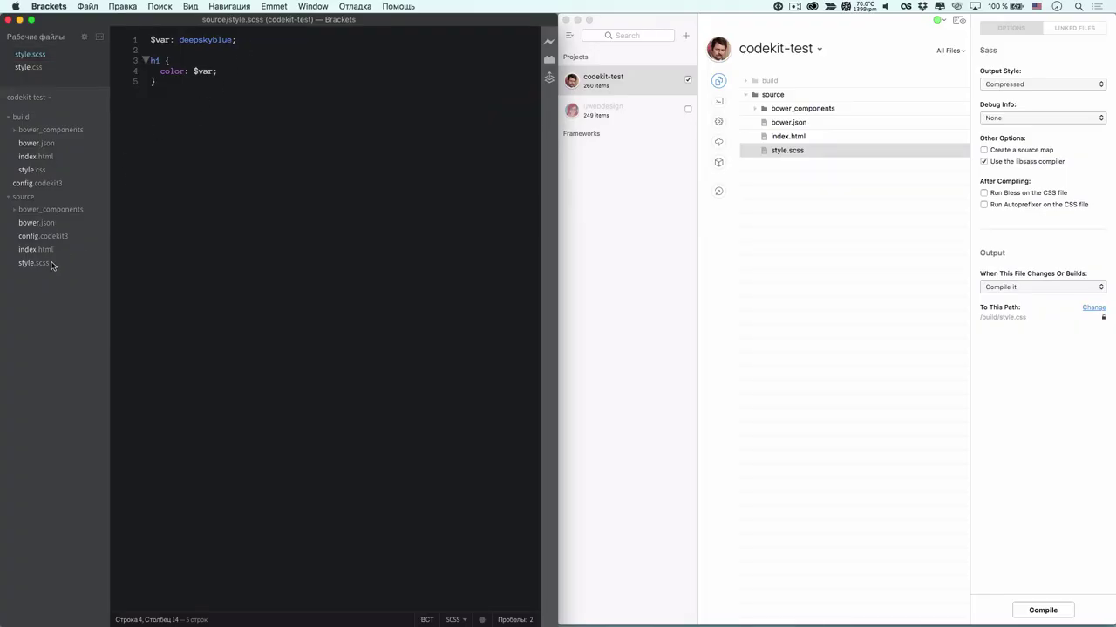
click(796, 155)
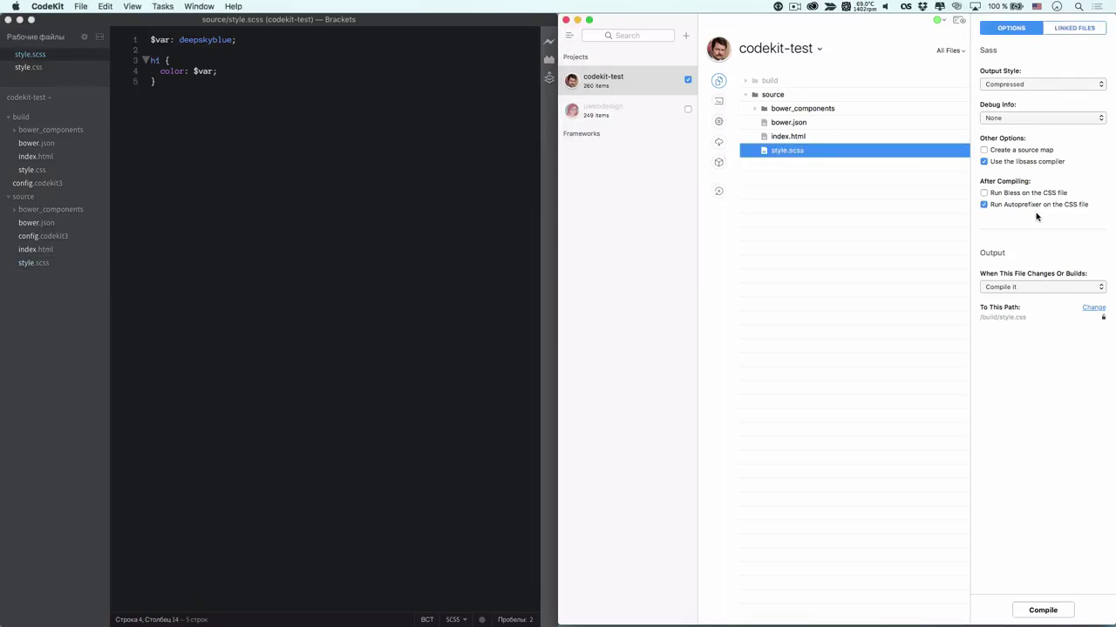
In Brackets, add border-radius: 3px; to the h1 rule in style.scss, save it and view the compiled style.css
click(348, 232)
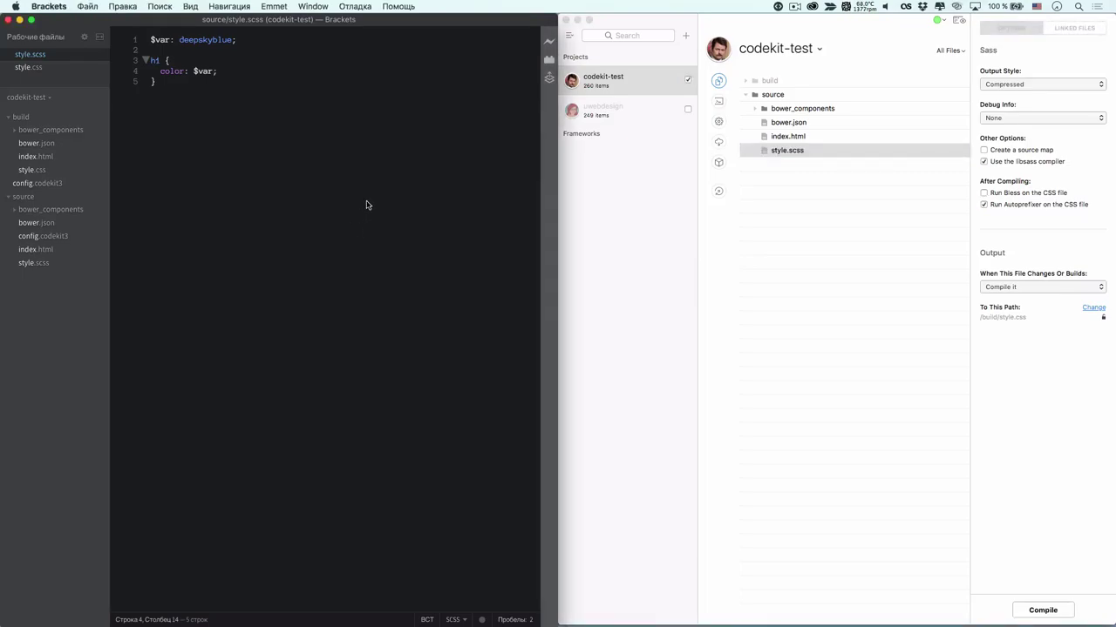
key(End)
key(Return)
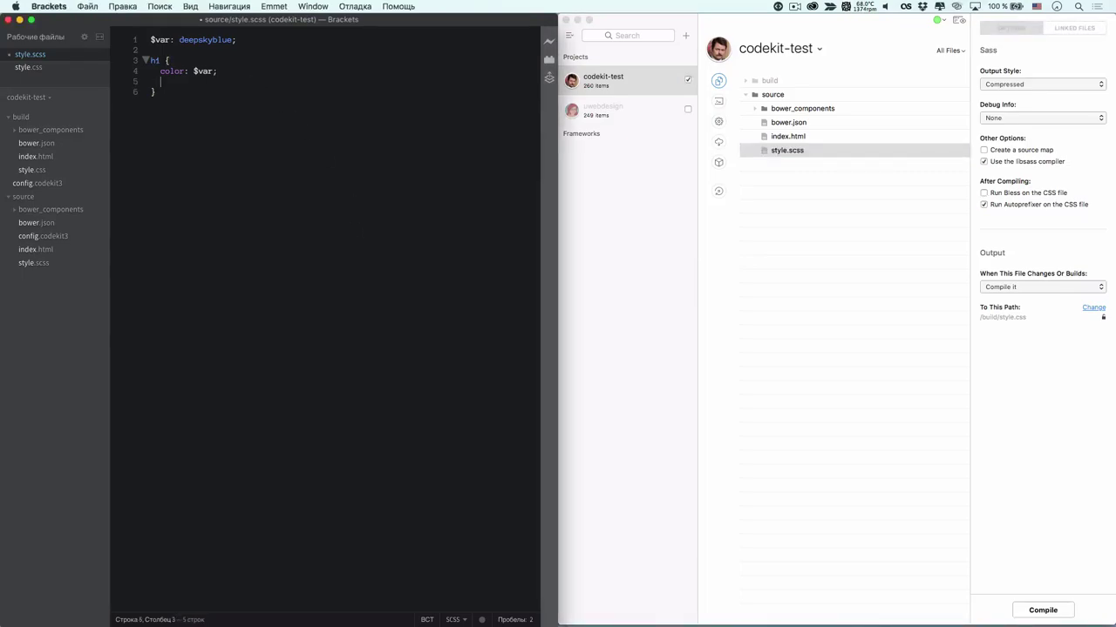
text(borde)
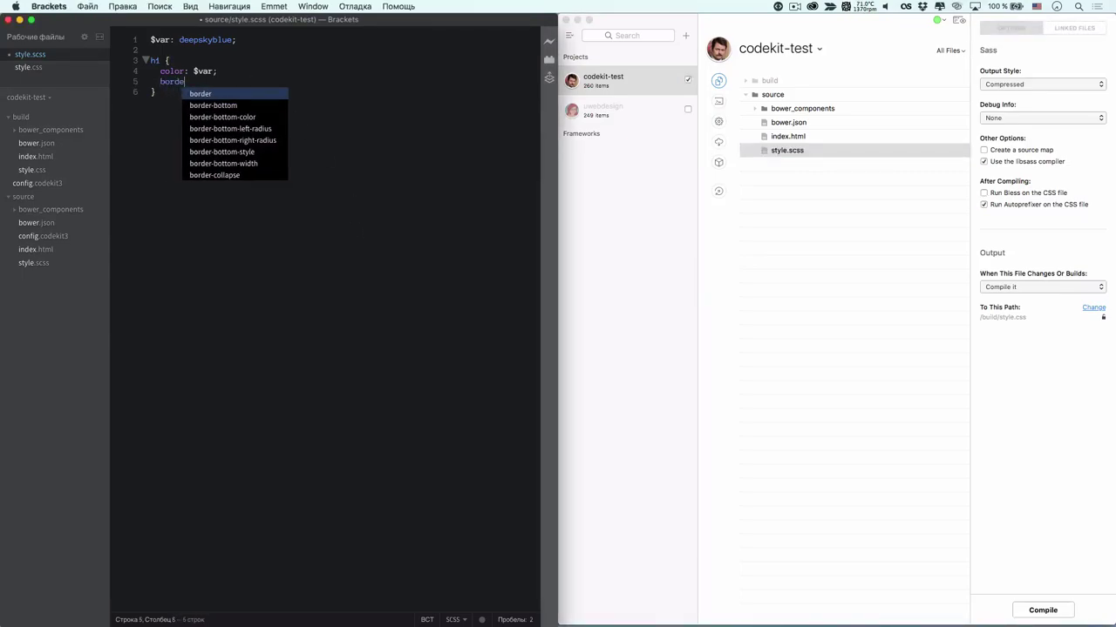
text(r-r)
key(Return)
text(3px;)
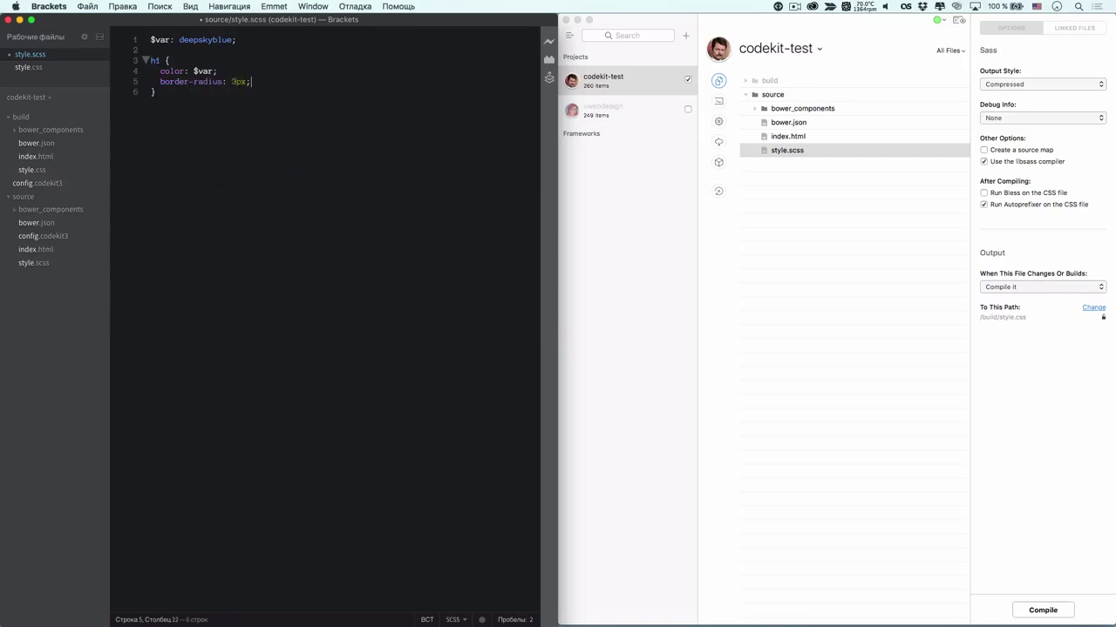
text(s)
key(BackSpace)
key(ctrl+s)
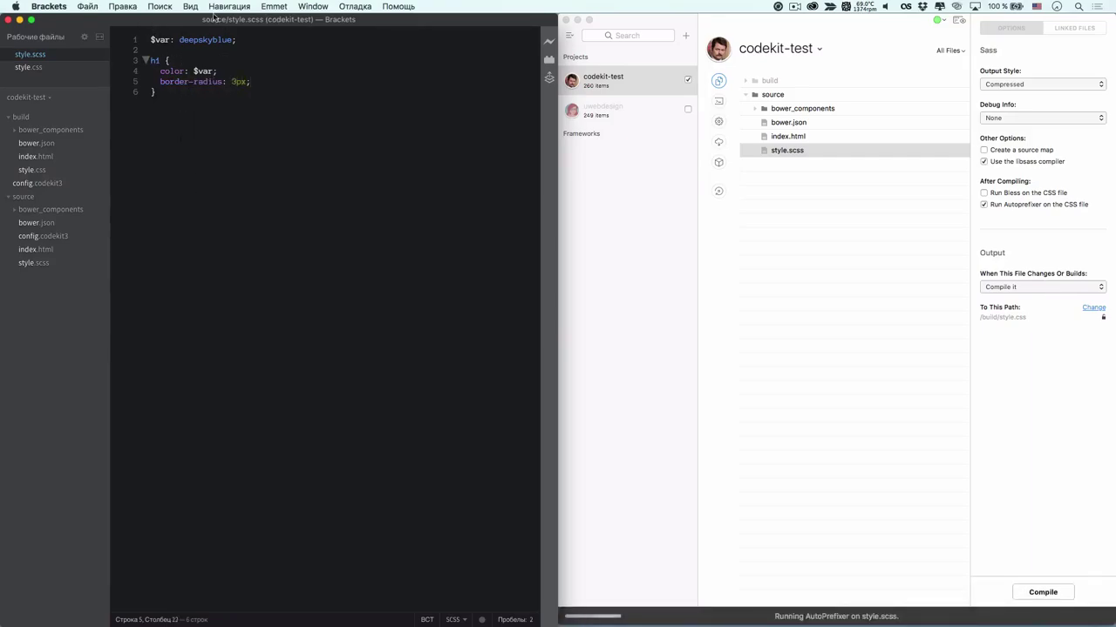
click(61, 69)
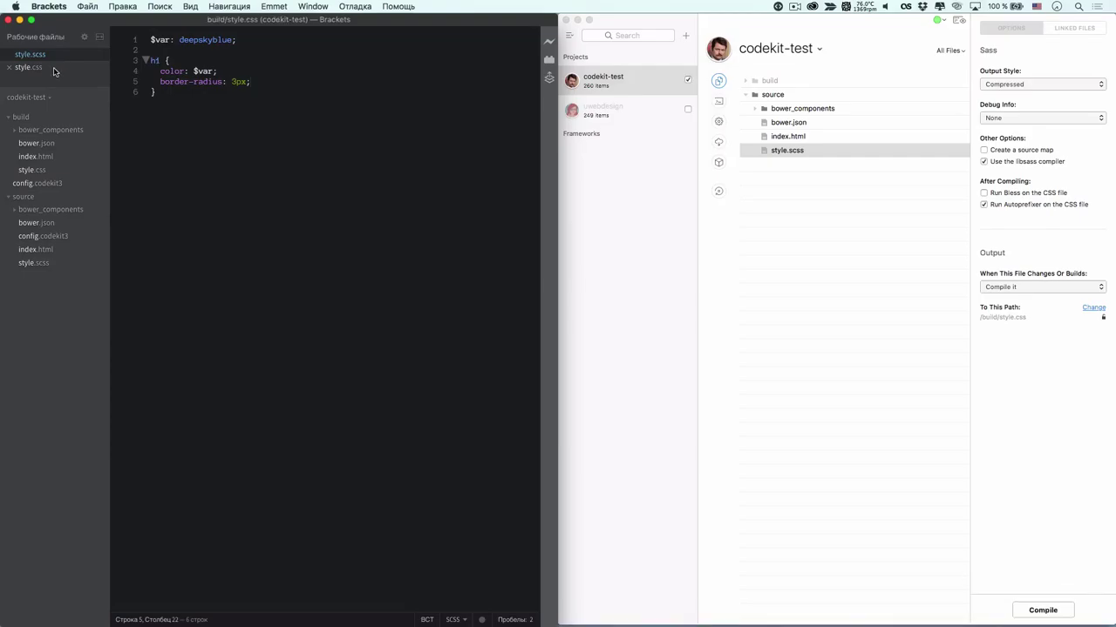
In CodeKit, look through codekit-test's Sass and SVG settings, open its Autoprefixer settings and widen the window to show them fully
click(841, 246)
click(717, 122)
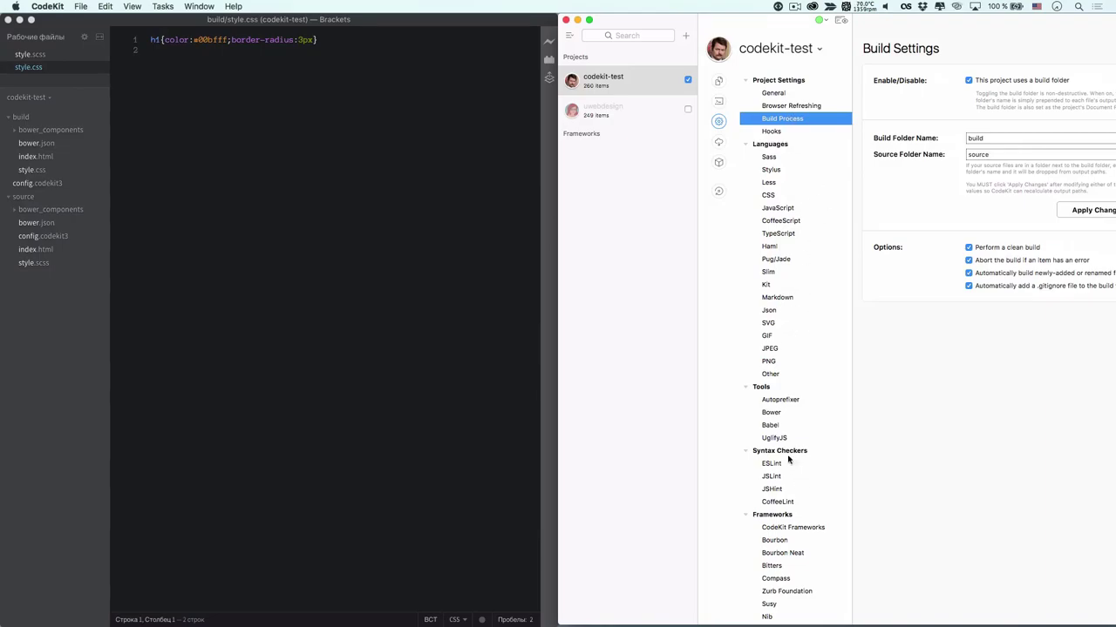
click(768, 157)
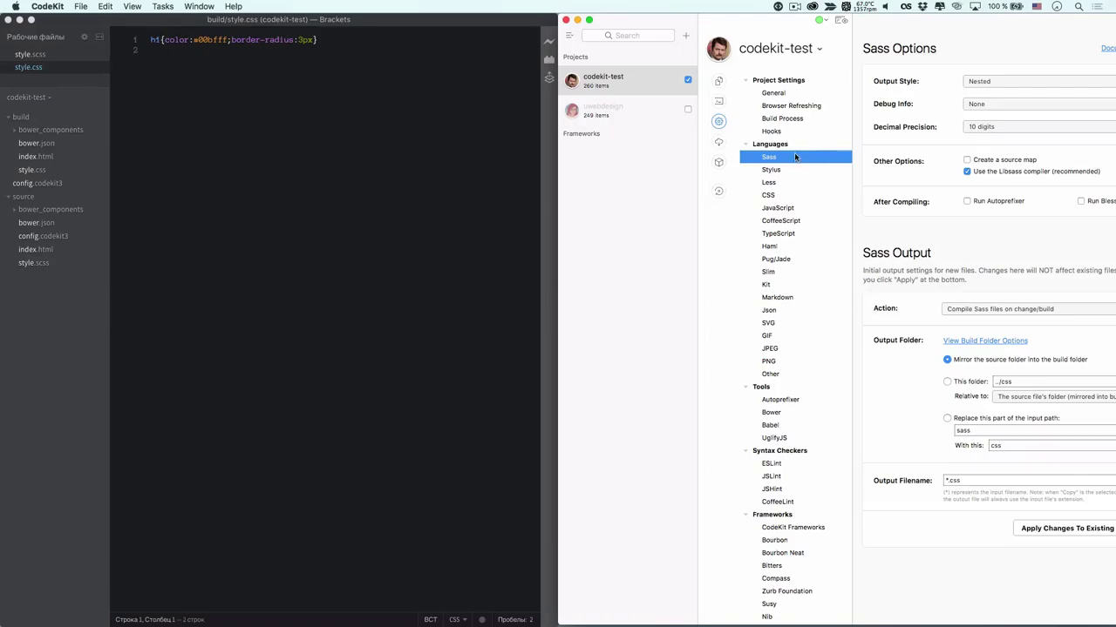
click(772, 325)
scroll(926, 341, down, 5)
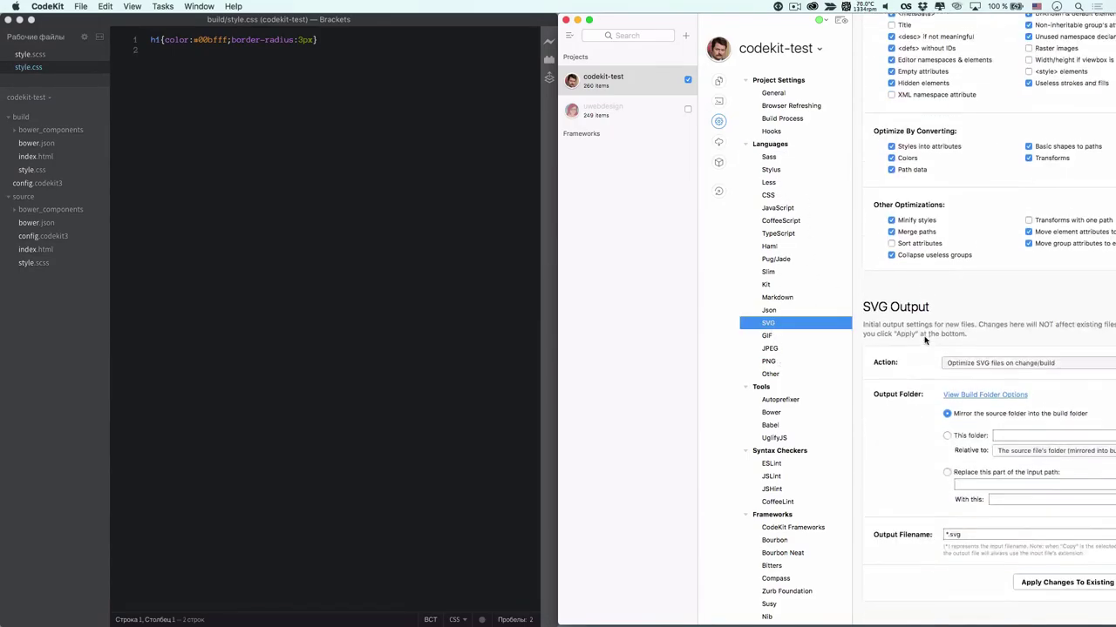
click(782, 403)
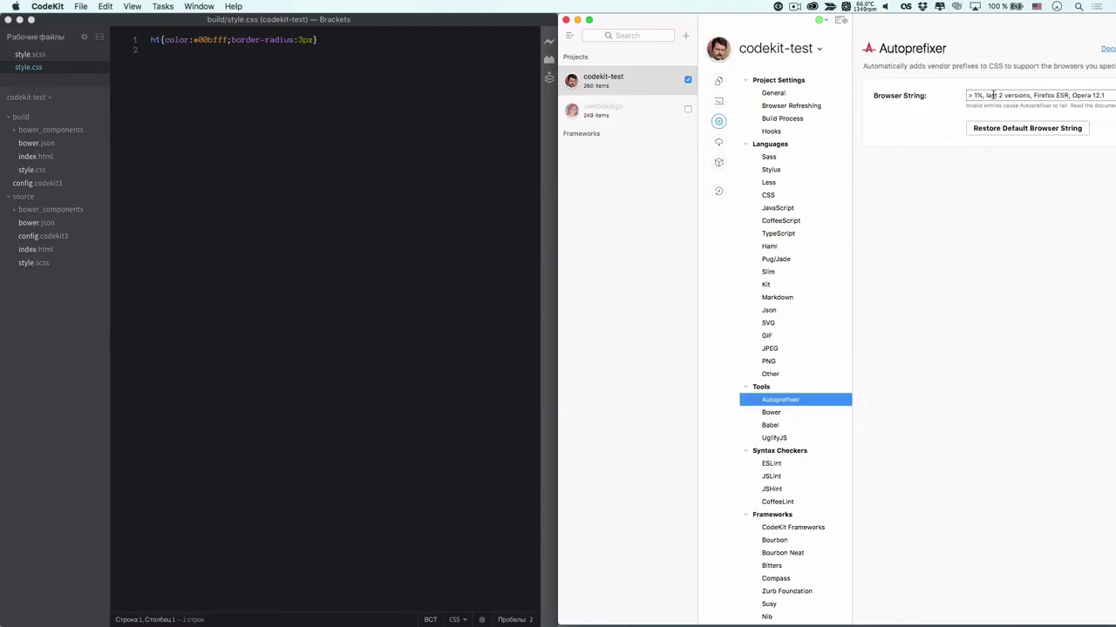
double_click(557, 120)
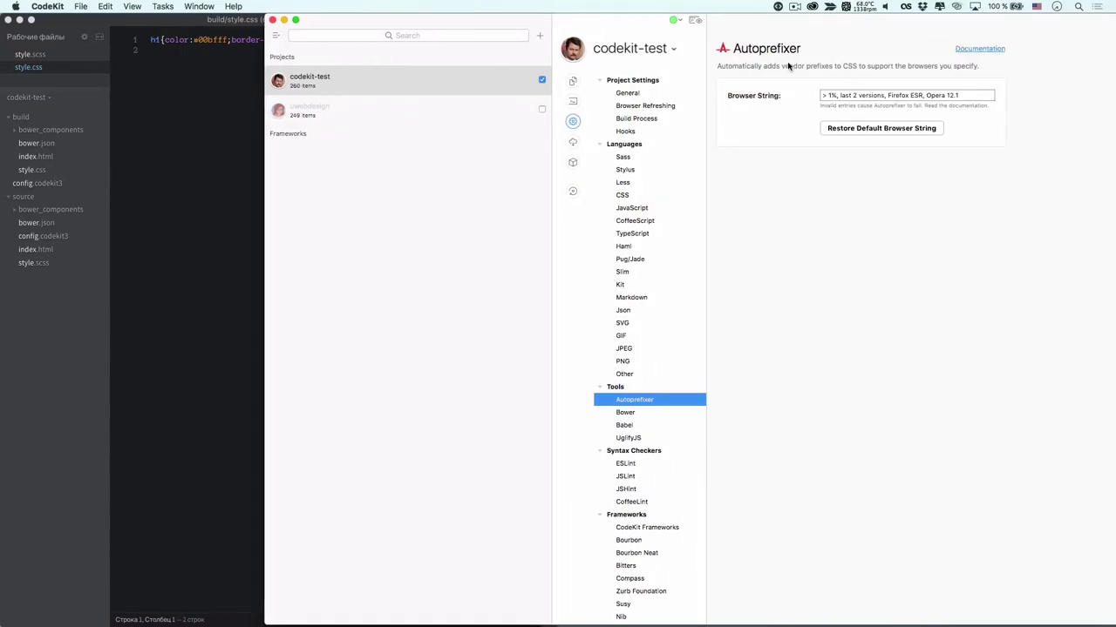
Open the Autoprefixer documentation in Safari and find the Options section with the browsers example
click(980, 48)
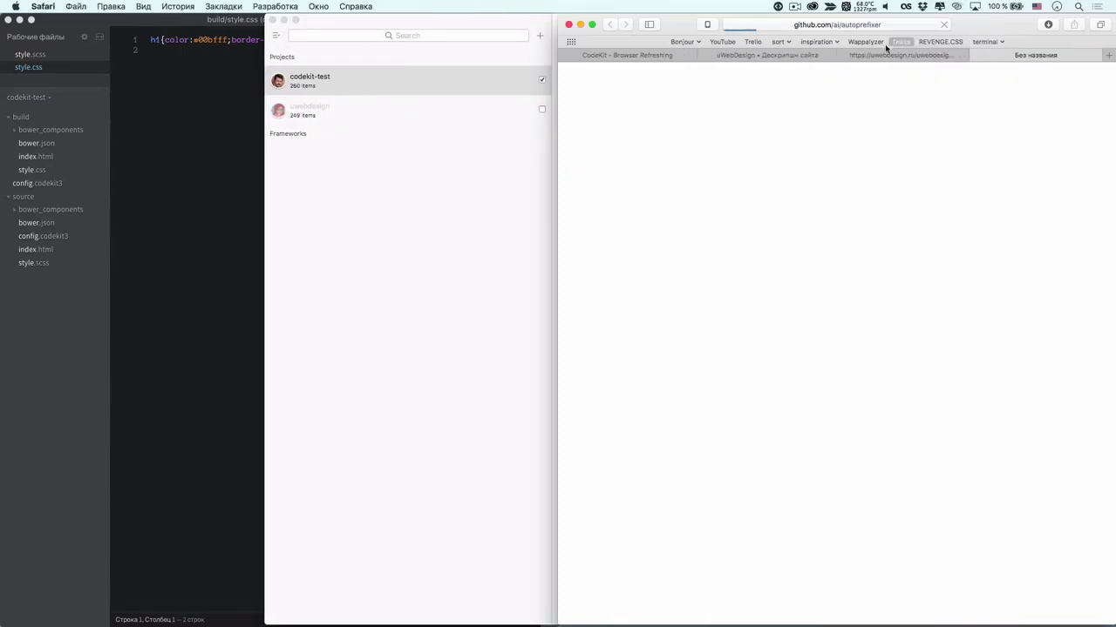
click(842, 54)
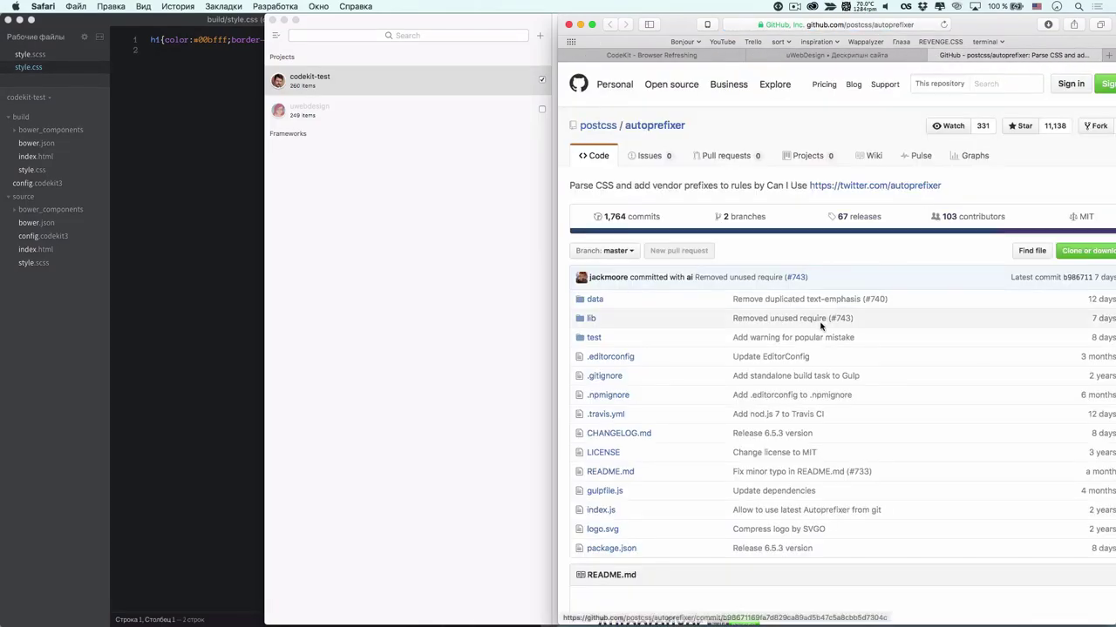
scroll(820, 323, down, 10)
scroll(820, 323, down, 20)
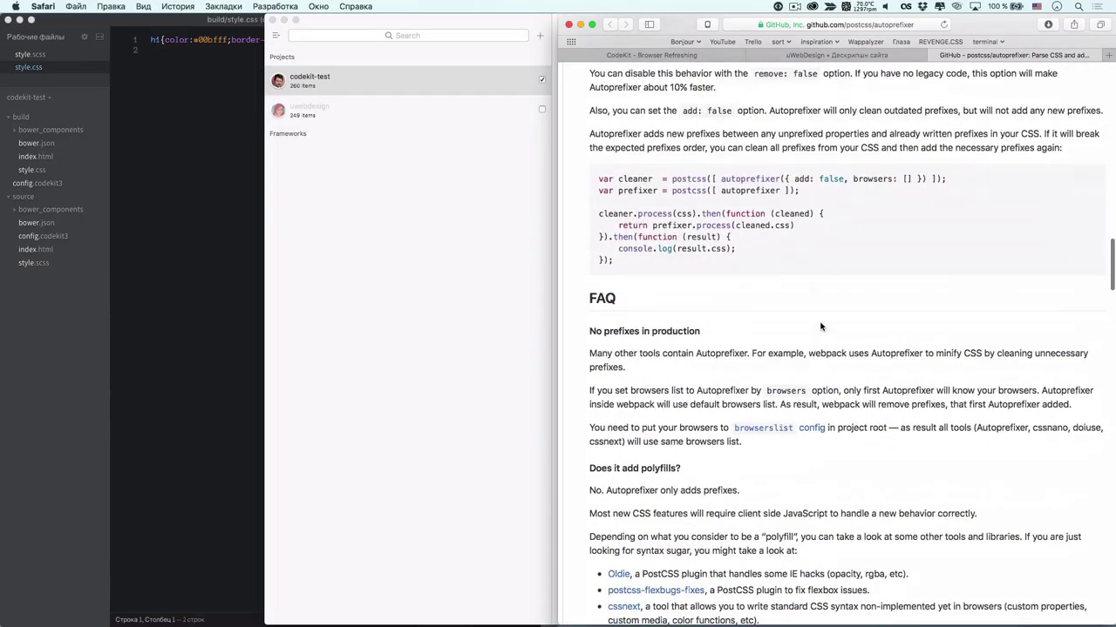
scroll(820, 327, up, 3)
scroll(820, 327, up, 12)
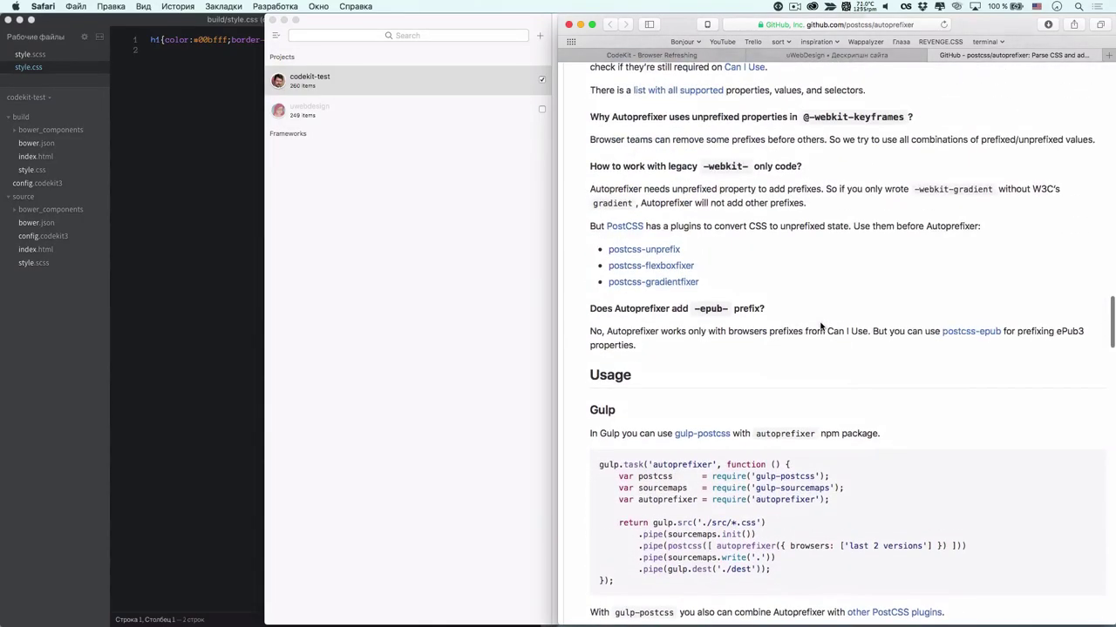
scroll(822, 329, down, 20)
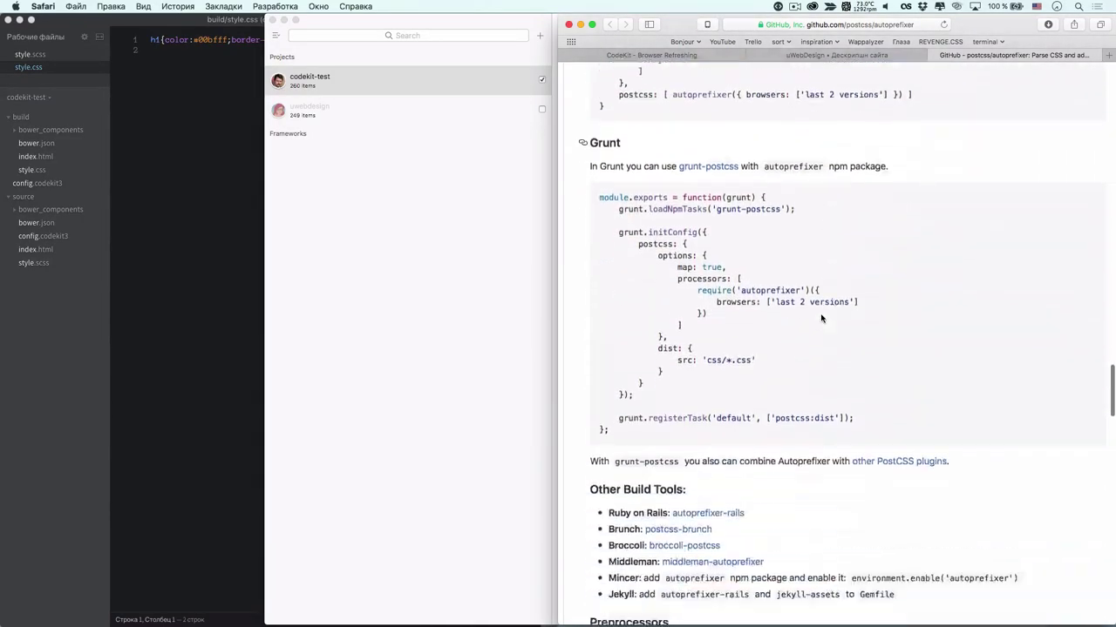
scroll(821, 320, down, 10)
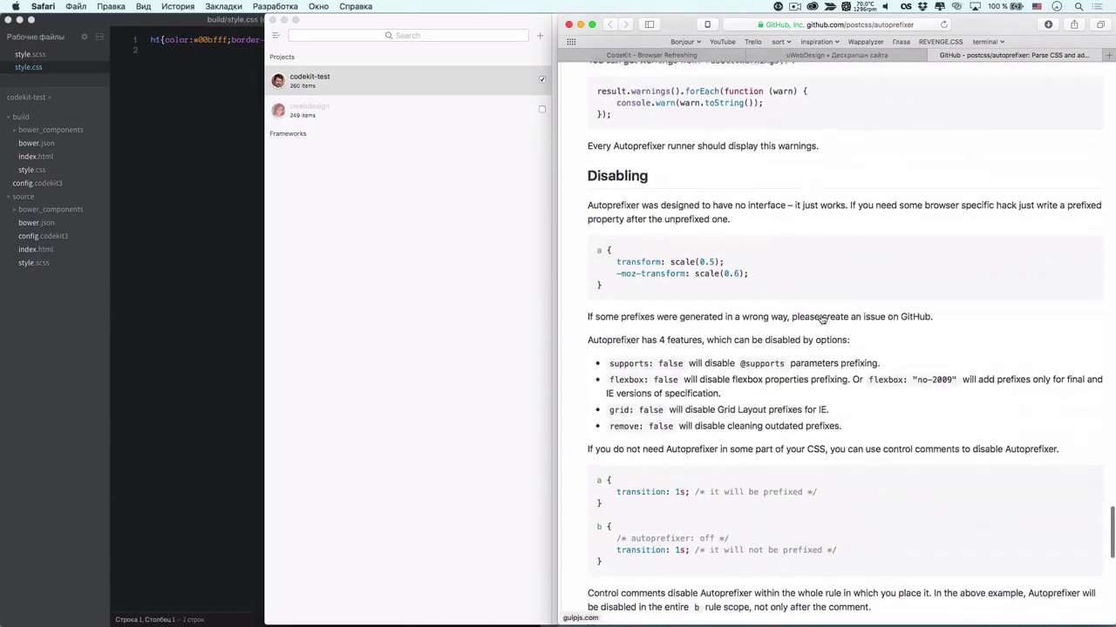
scroll(820, 315, down, 6)
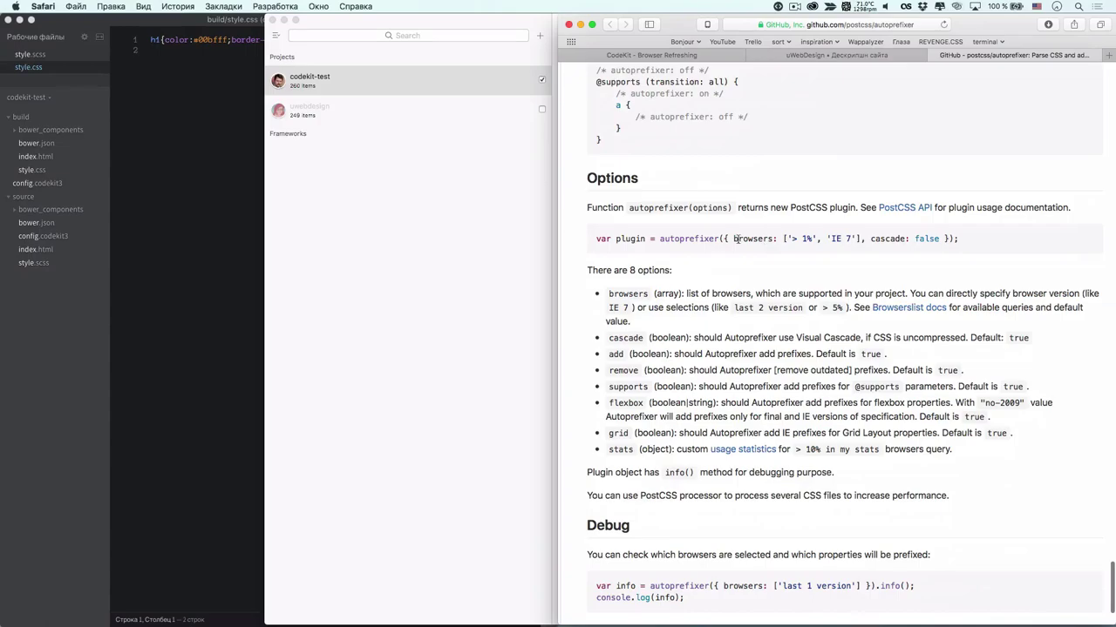
Copy browsers: ['> 1%', 'IE 7'], cascade: false from the documentation and paste it as CodeKit's Autoprefixer browser string
drag(734, 238, 939, 235)
key(super+c)
click(528, 277)
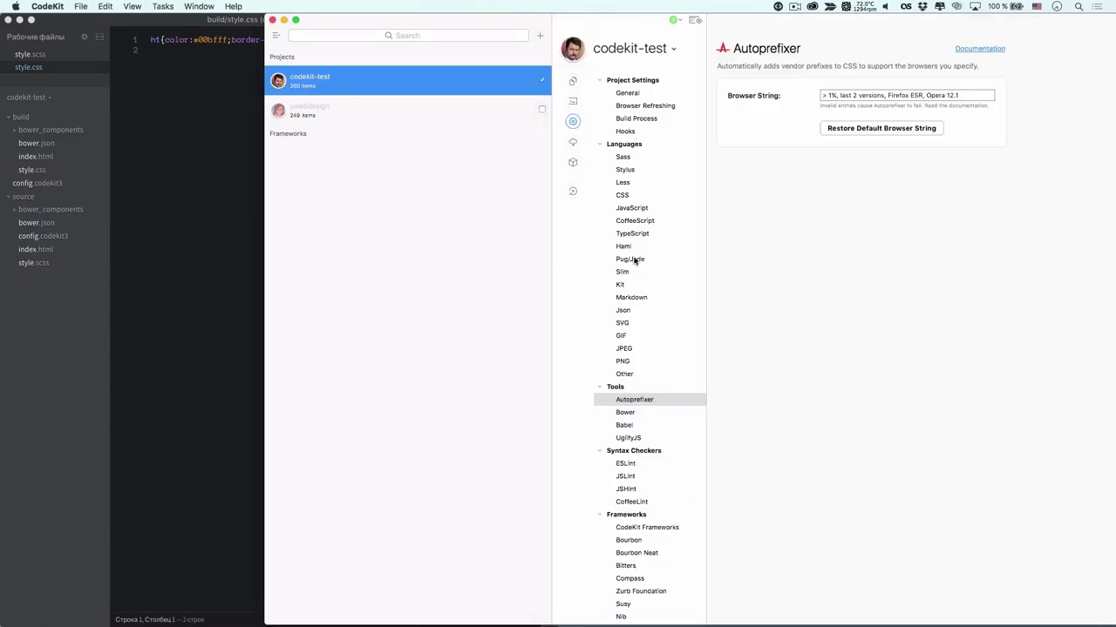
click(974, 96)
key(super+a)
key(super+v)
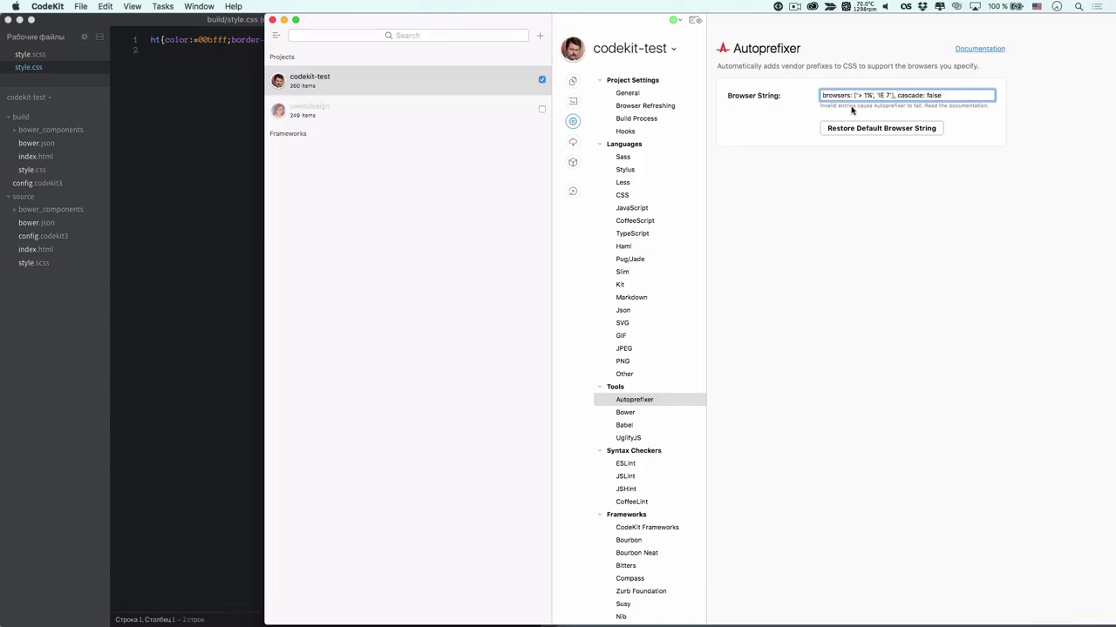
Reduce the Autoprefixer browser string to only the browser list portion, > 1%', 'IE 7
drag(858, 94, 889, 94)
key(super+c)
key(super+a)
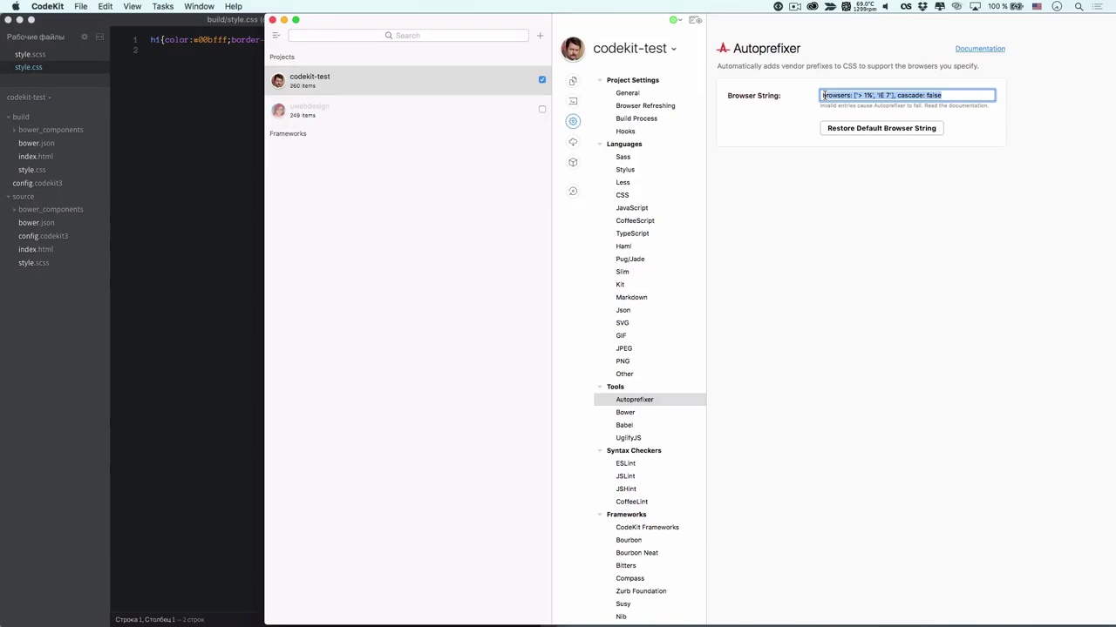
key(BackSpace)
key(super+v)
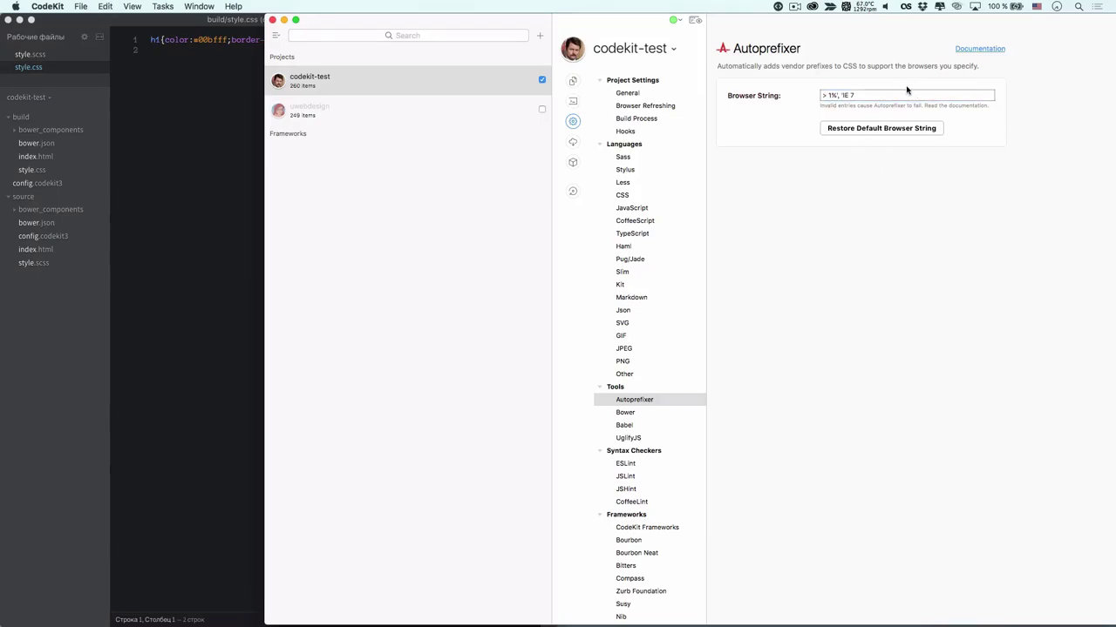
In Brackets, change the h1 border-radius in style.scss to 4px and save the file
click(180, 210)
click(60, 55)
key(BackSpace)
text(;)
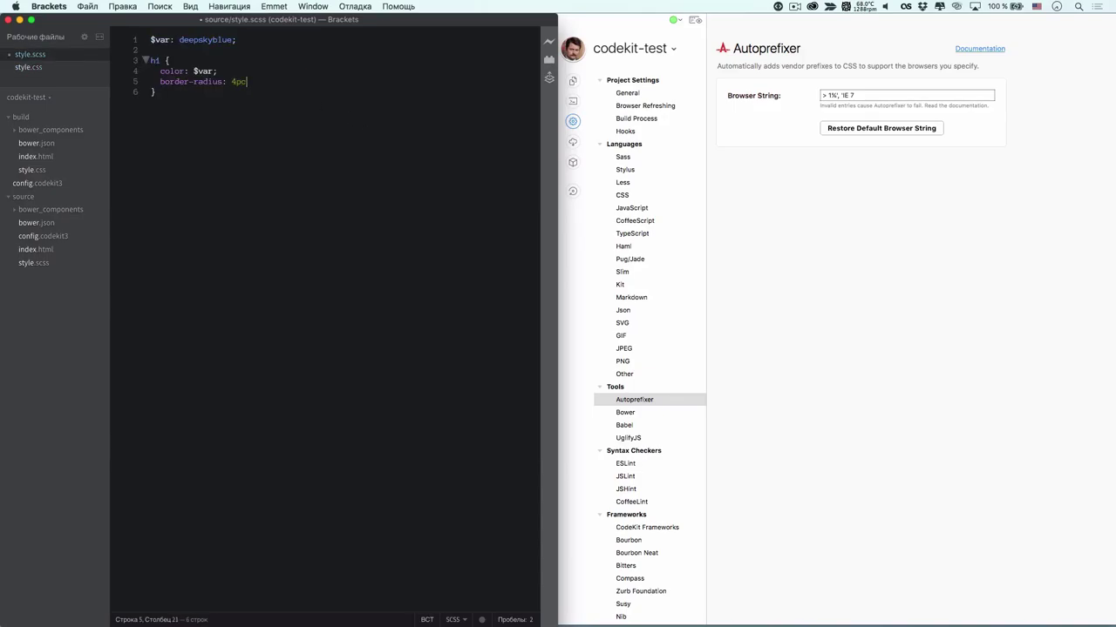
text(x;)
key(cmd+s)
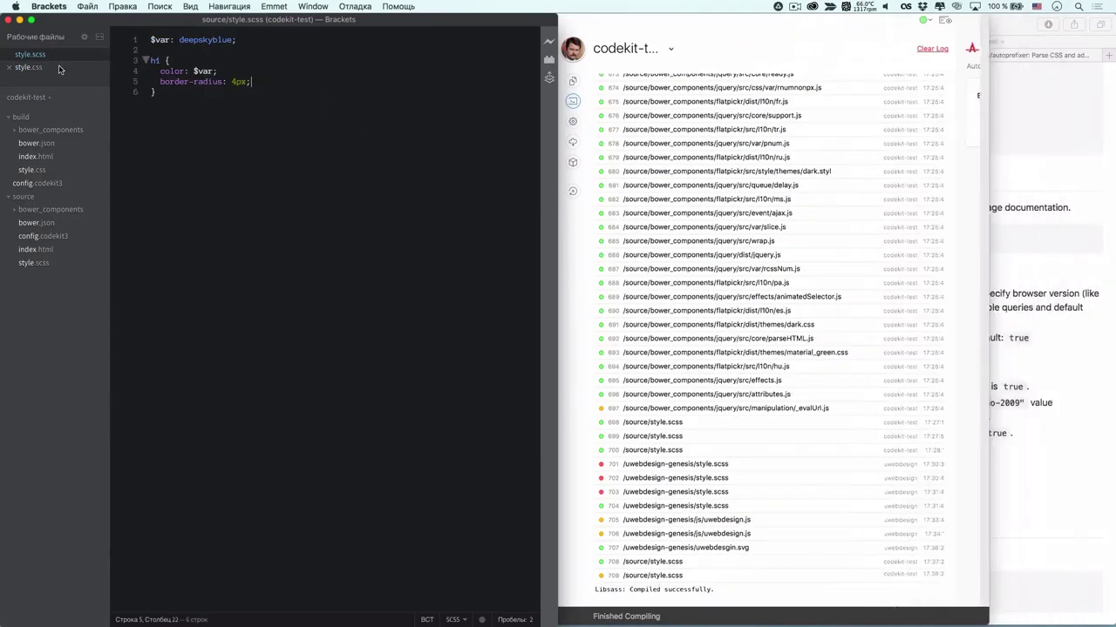
Check the compiled style.css, and in CodeKit's Autoprefixer settings remove the quotes so the browser string reads > 1%, IE 7
click(59, 67)
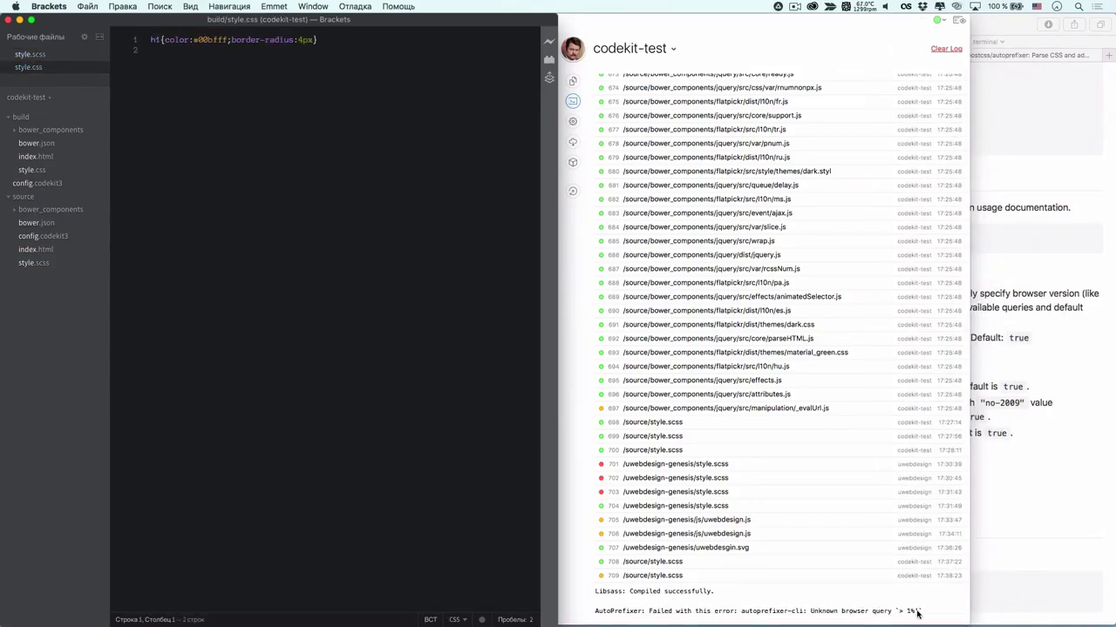
key(cmd+Tab)
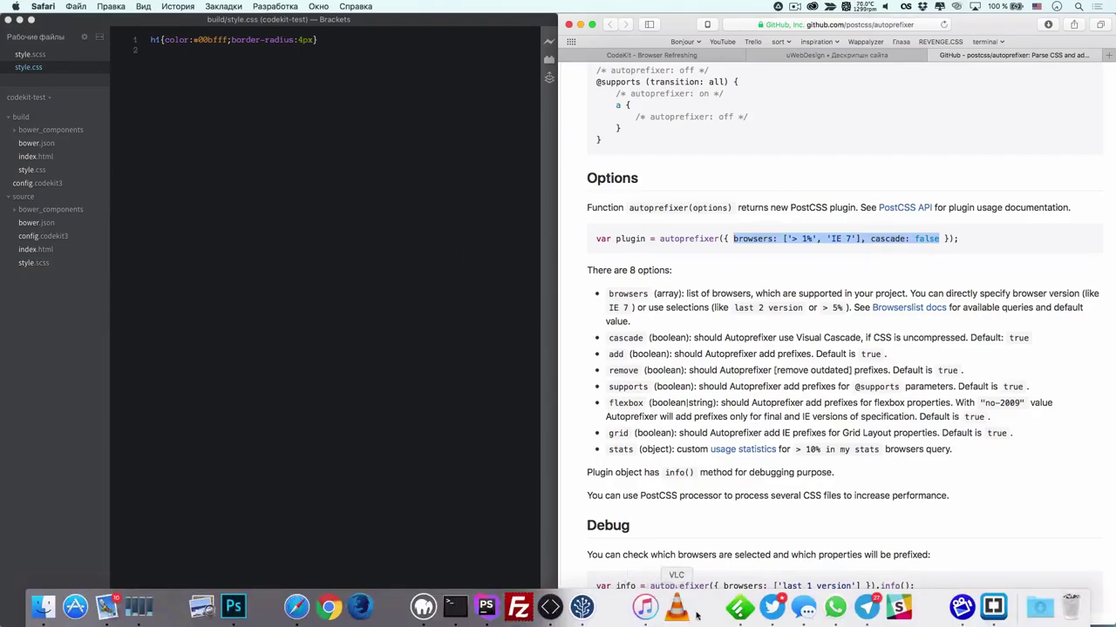
click(567, 612)
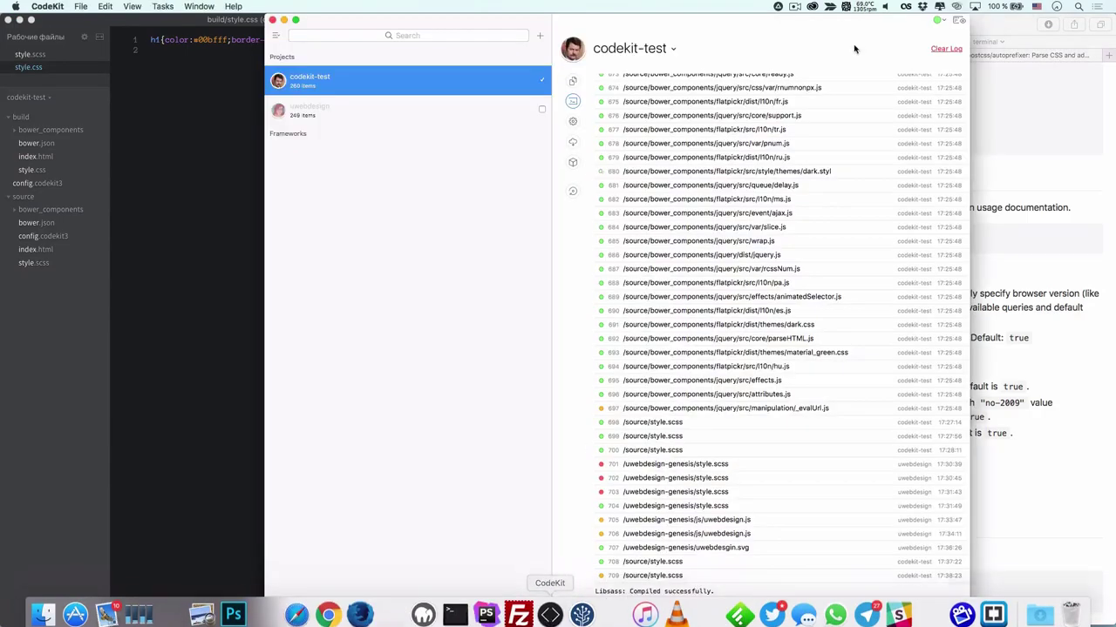
click(573, 121)
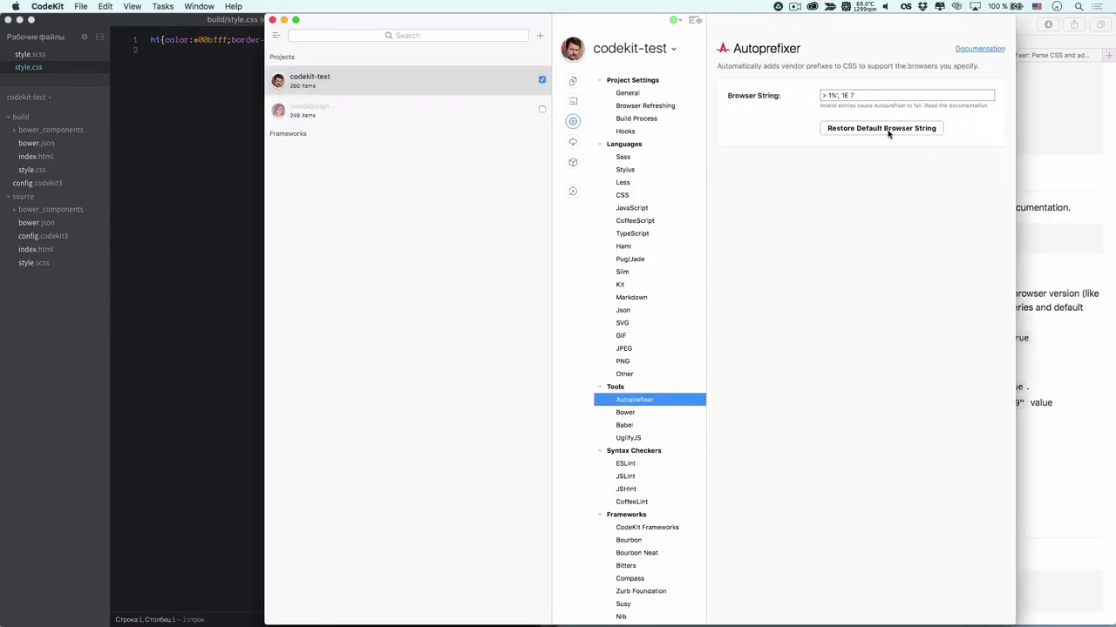
click(838, 95)
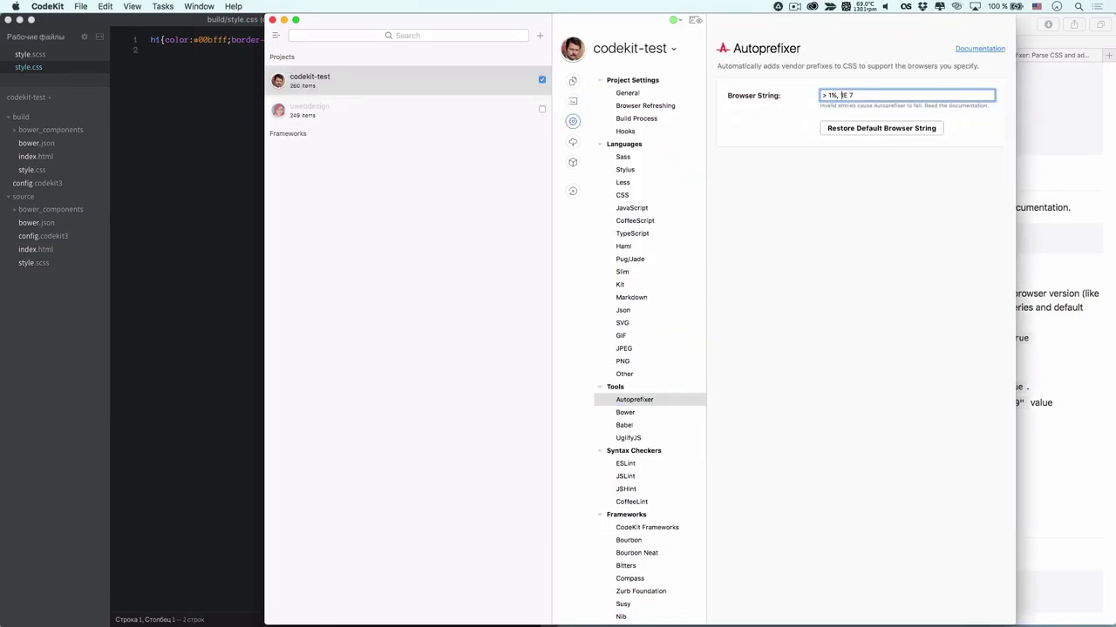
In Brackets, set the h1 border-radius in style.scss to 3px, save the file, and open the compiled build/style.css
click(205, 339)
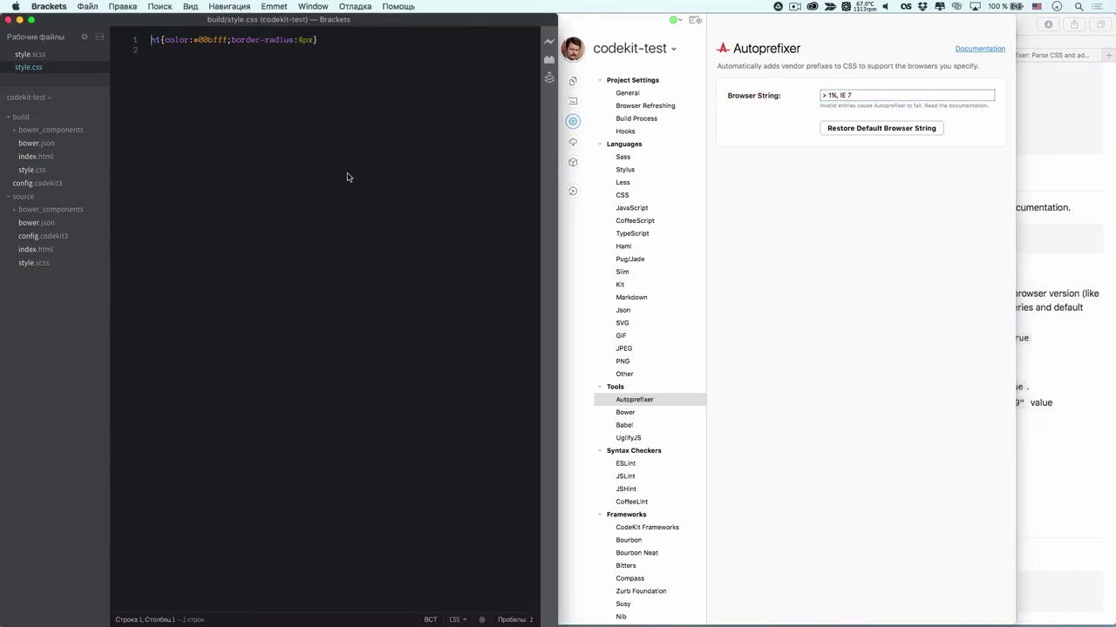
click(83, 54)
click(245, 81)
key(BackSpace)
key(BackSpace)
key(BackSpace)
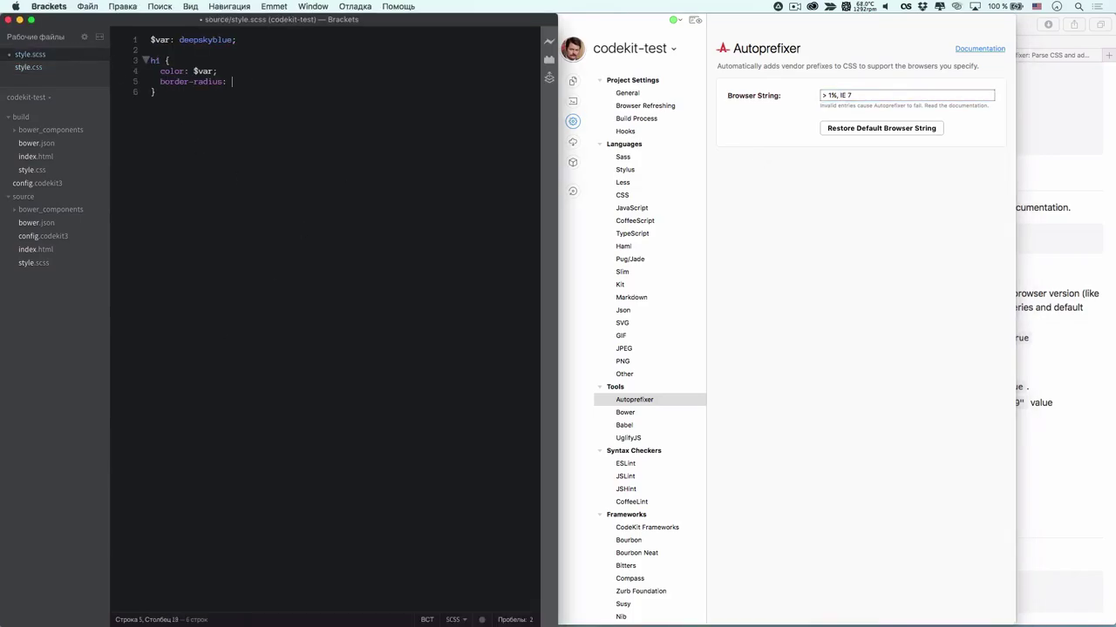
text(3pxc)
key(BackSpace)
text(;)
key(super+s)
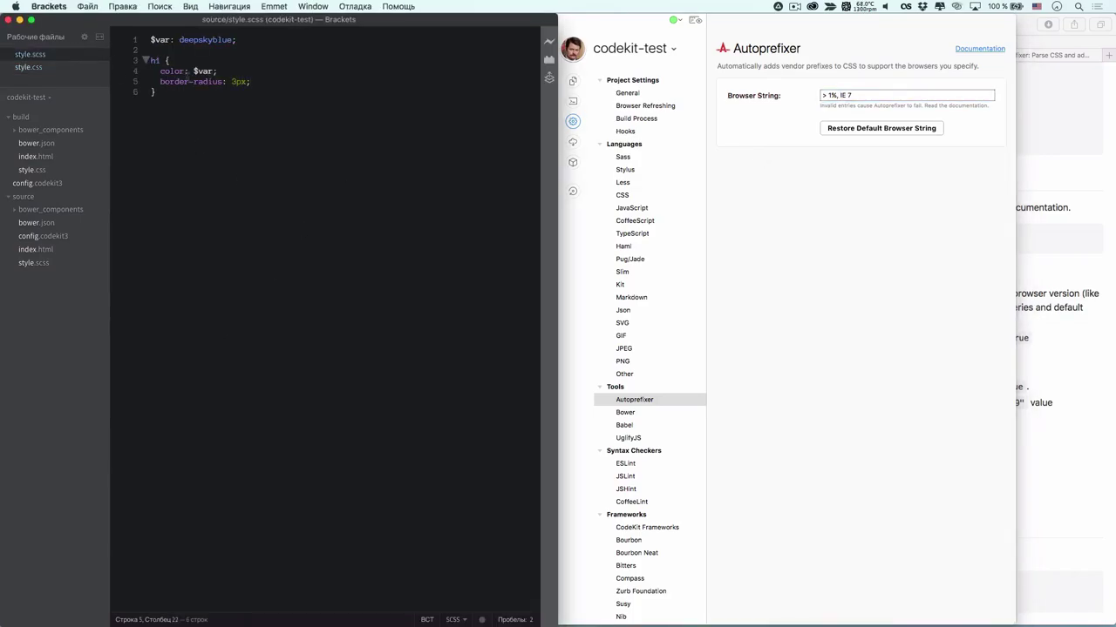
click(54, 67)
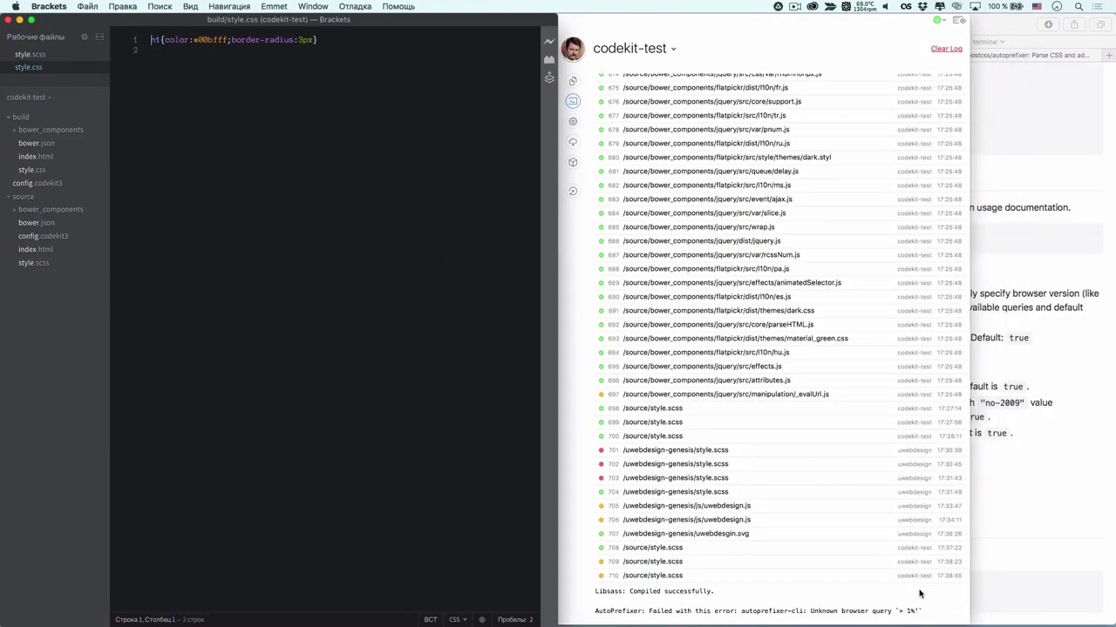
Compare the border-radius rule in style.scss, the Firefox <= 20 browser string in CodeKit, and the compiled build/style.css
click(1002, 613)
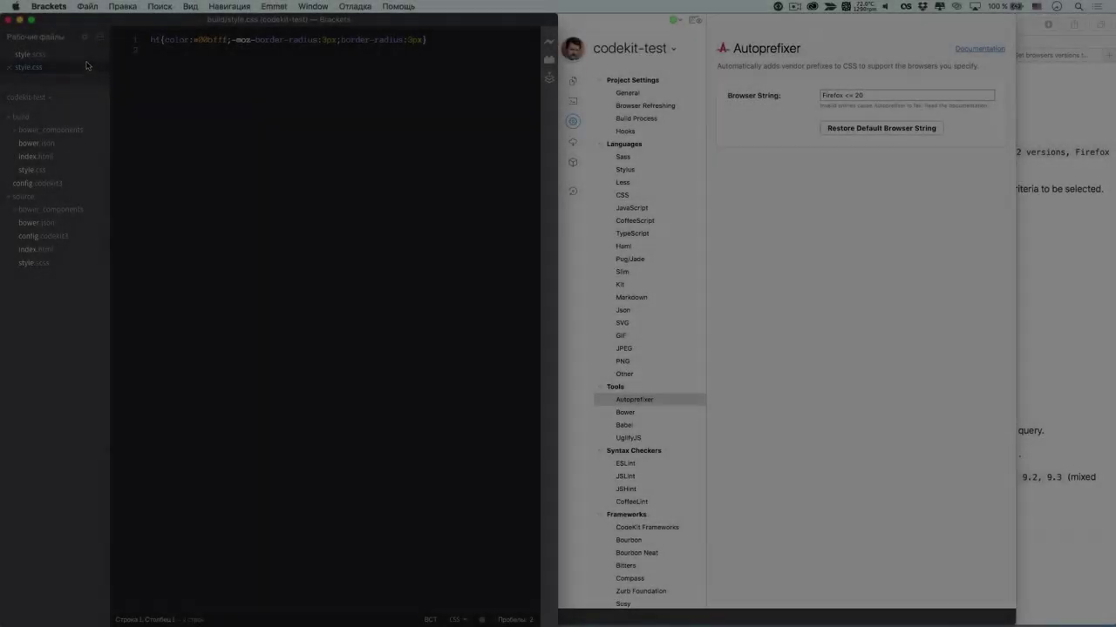
click(86, 59)
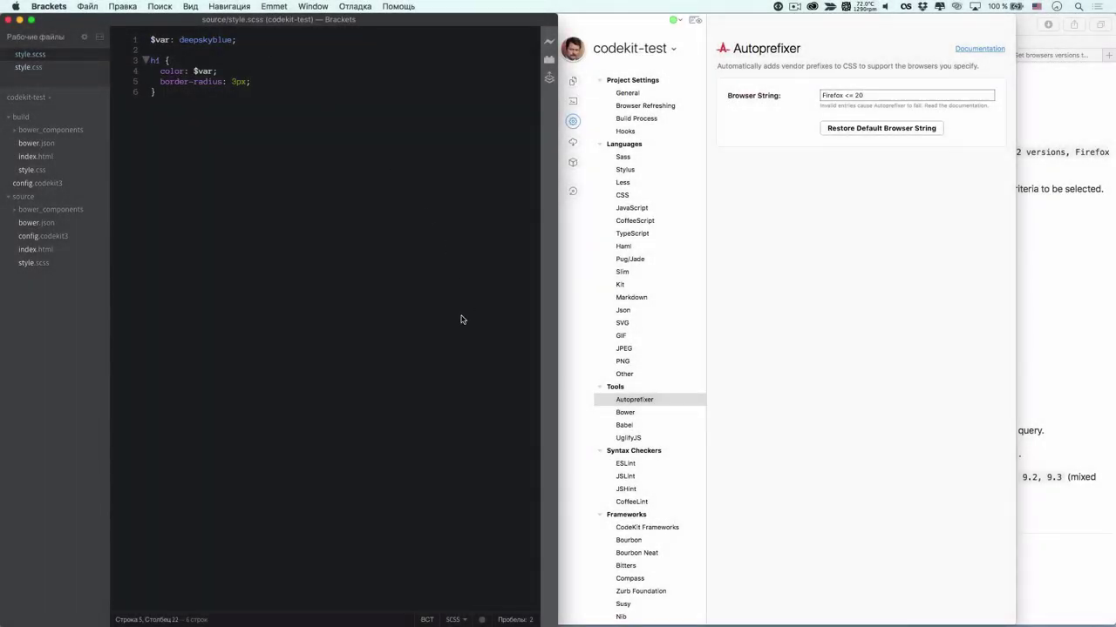
click(835, 182)
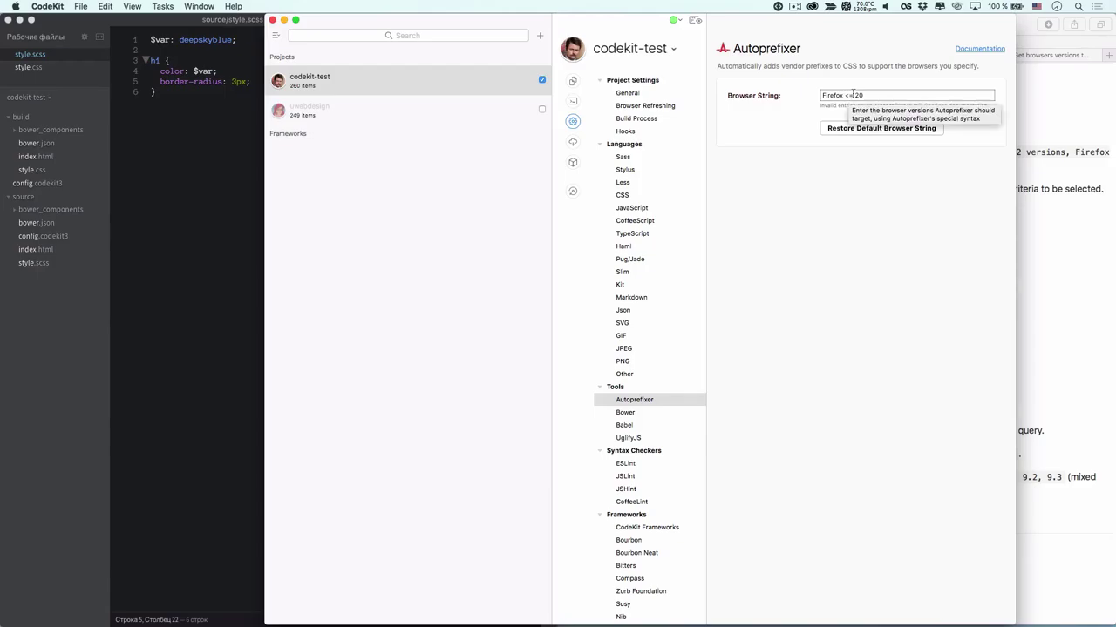
click(248, 135)
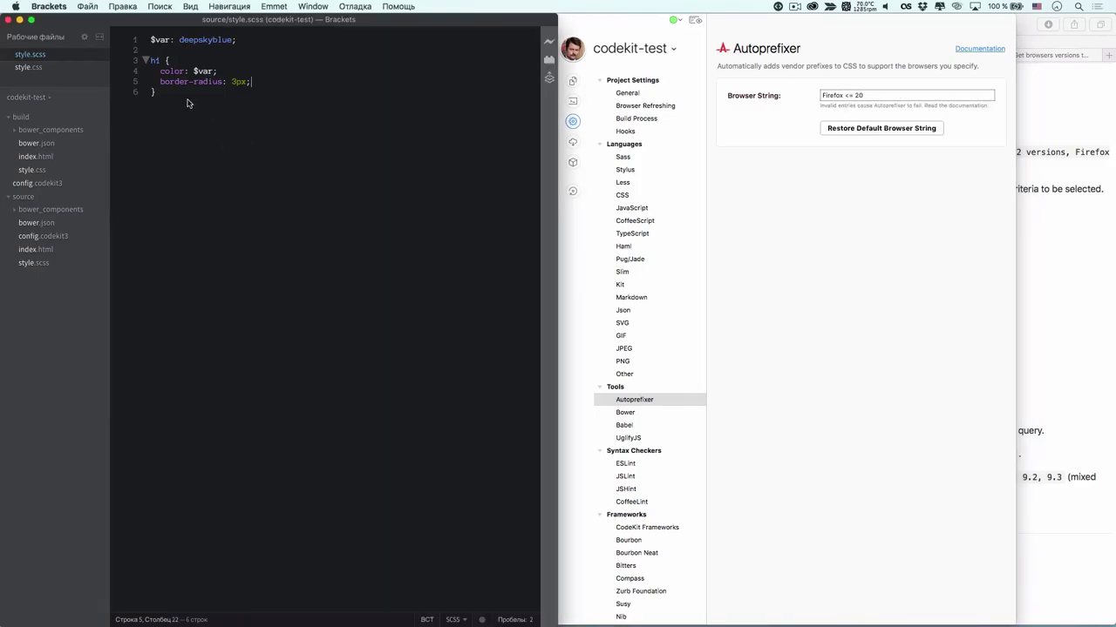
click(75, 68)
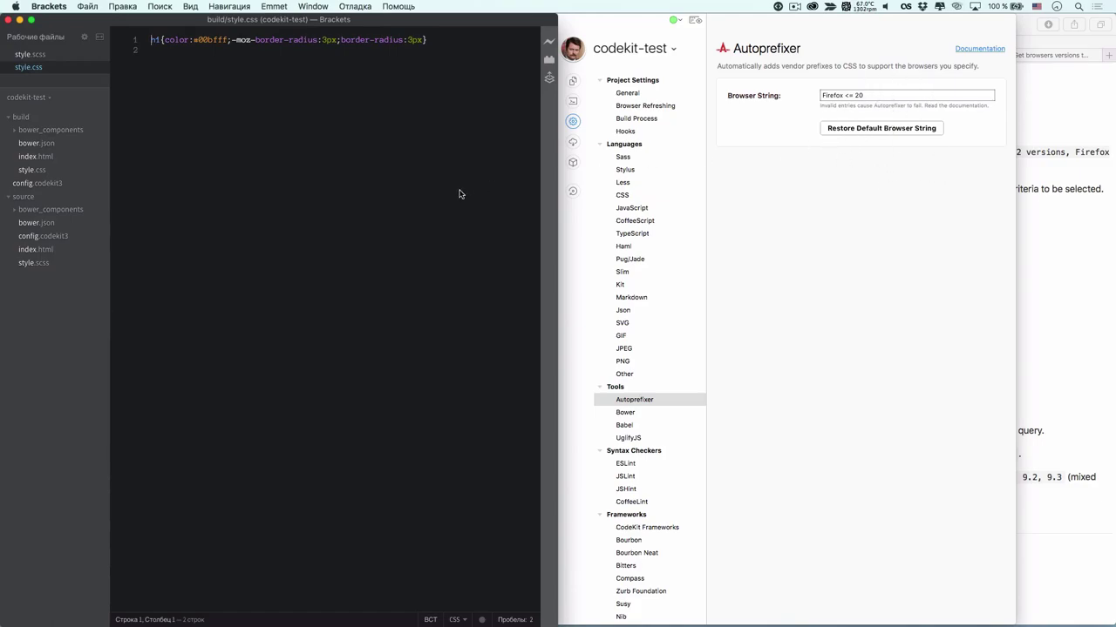
In CodeKit, show the Kit language options for codekit-test and deactivate that project
click(631, 293)
click(631, 288)
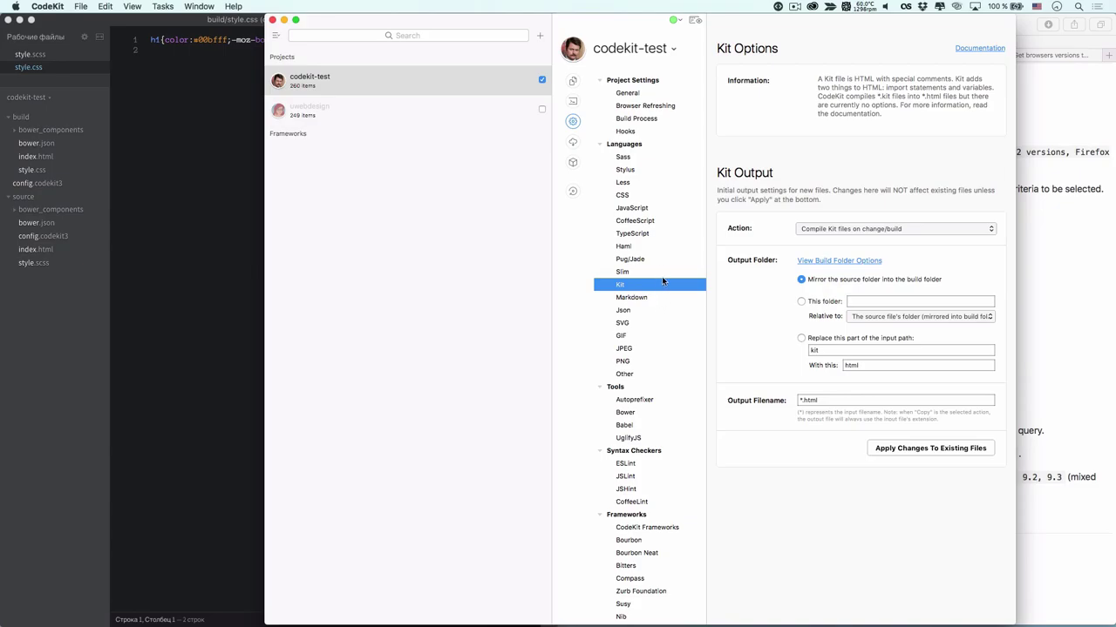
click(375, 169)
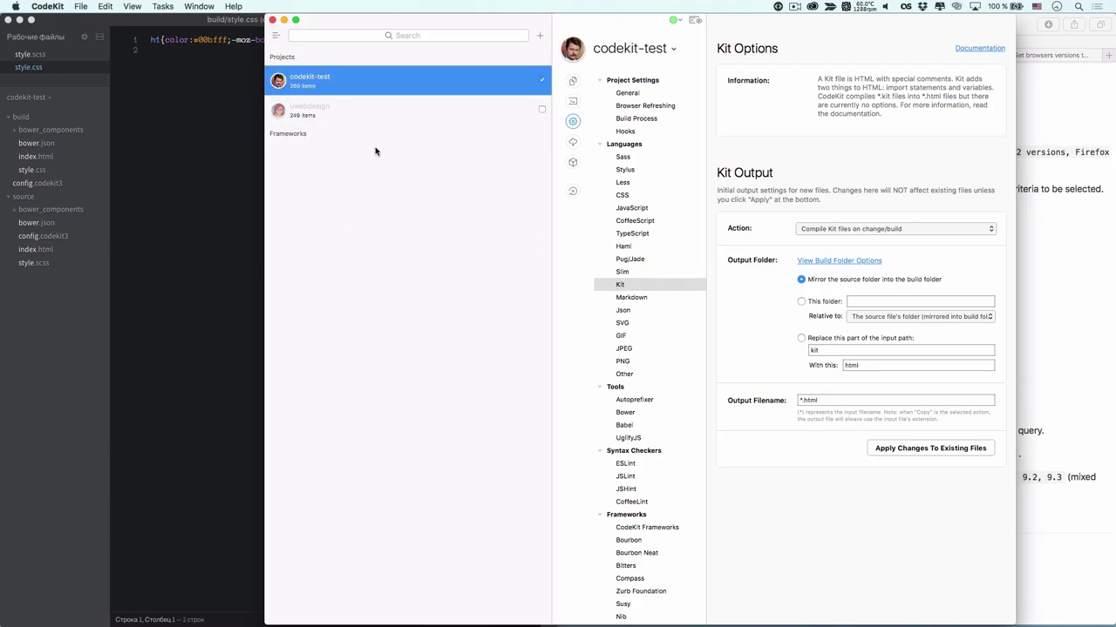
click(542, 80)
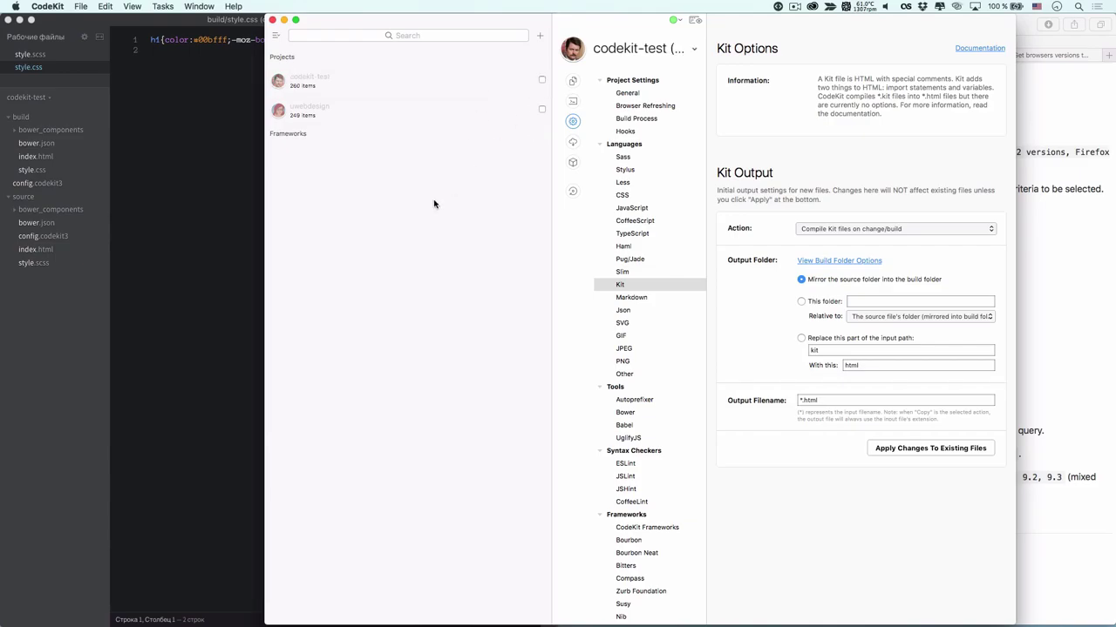
Create a new Zurb Foundation project in a new Desktop folder named foundation-test
click(80, 6)
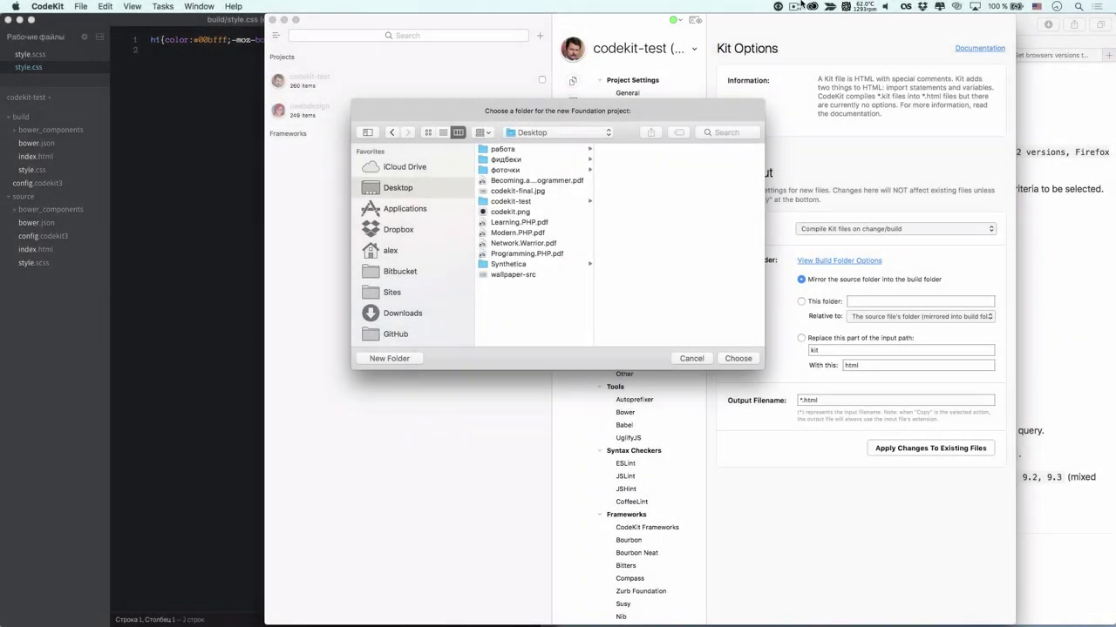
click(794, 6)
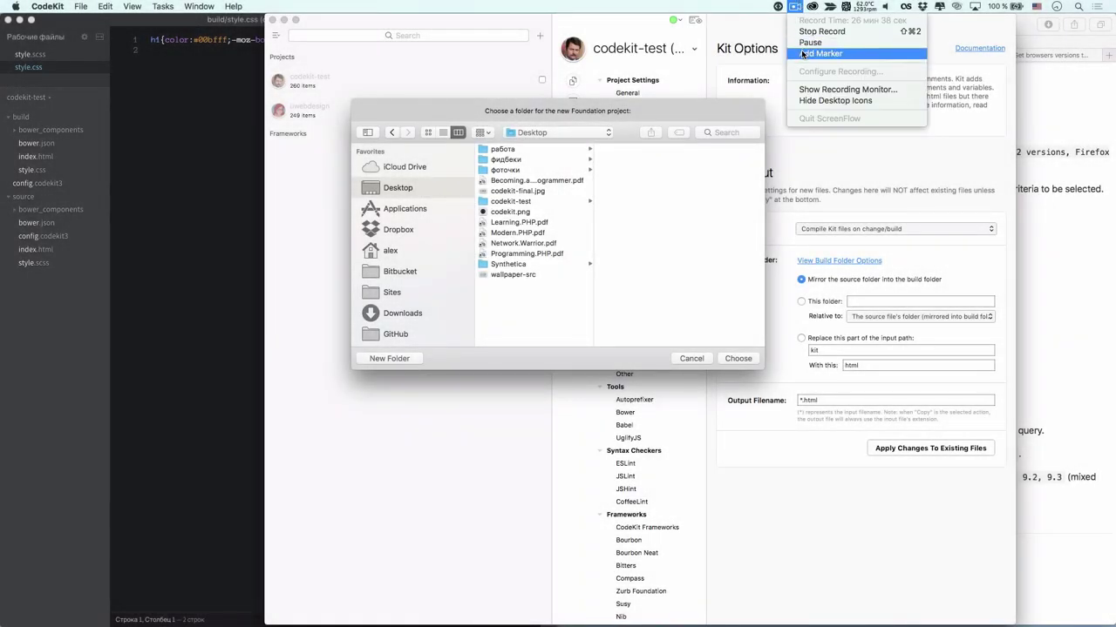
click(803, 53)
click(402, 360)
text(foundation-test)
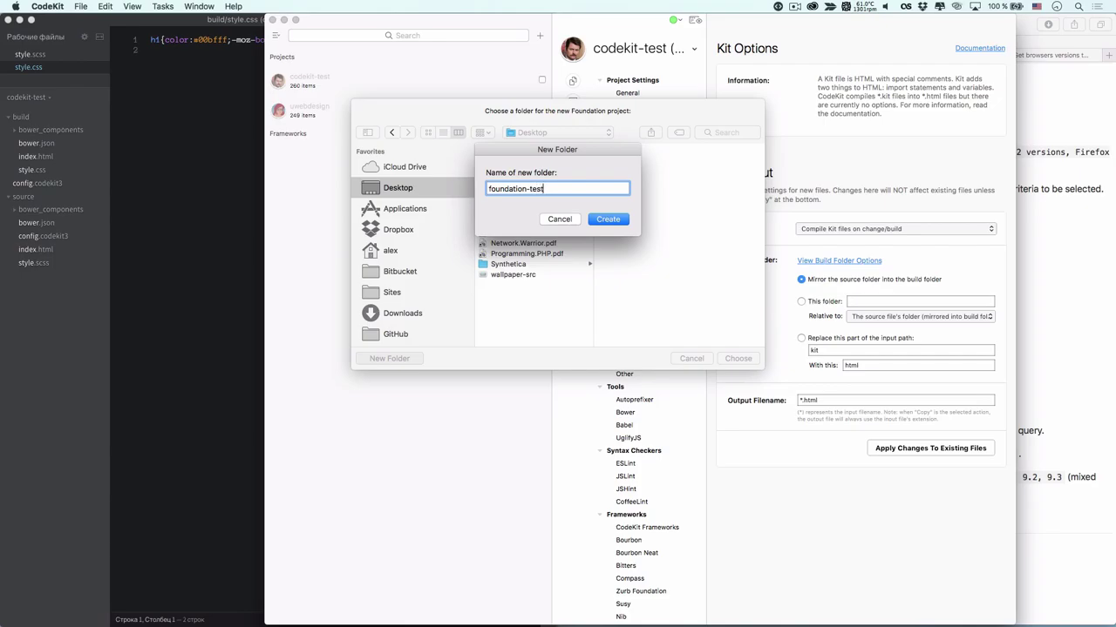
key(Return)
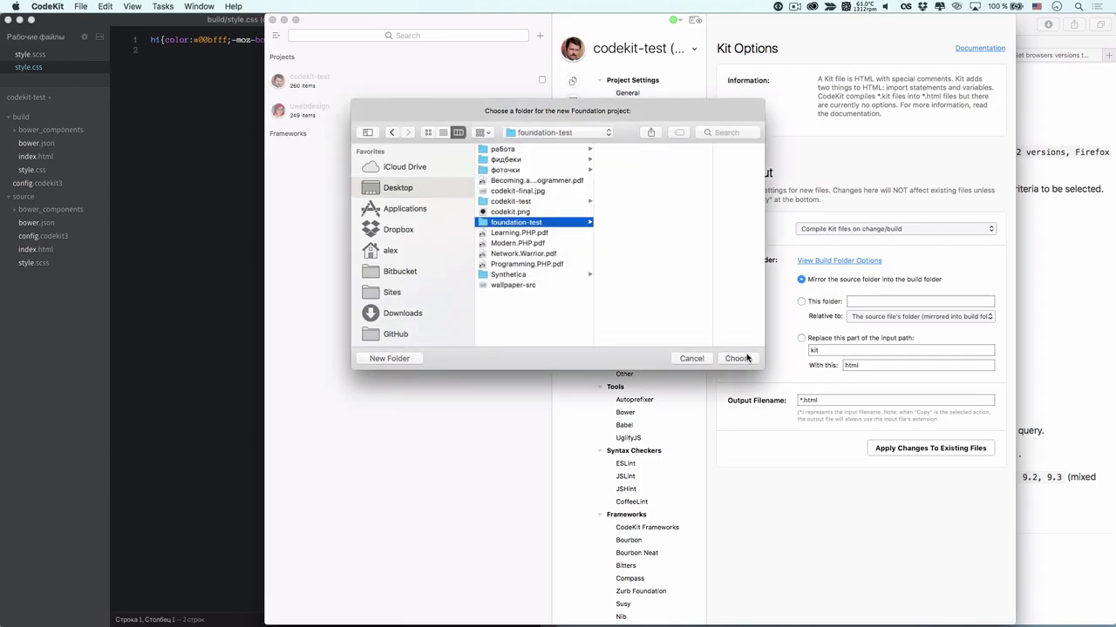
click(737, 358)
Install the Foundation 6 — Basic Template into the foundation-test project
click(887, 179)
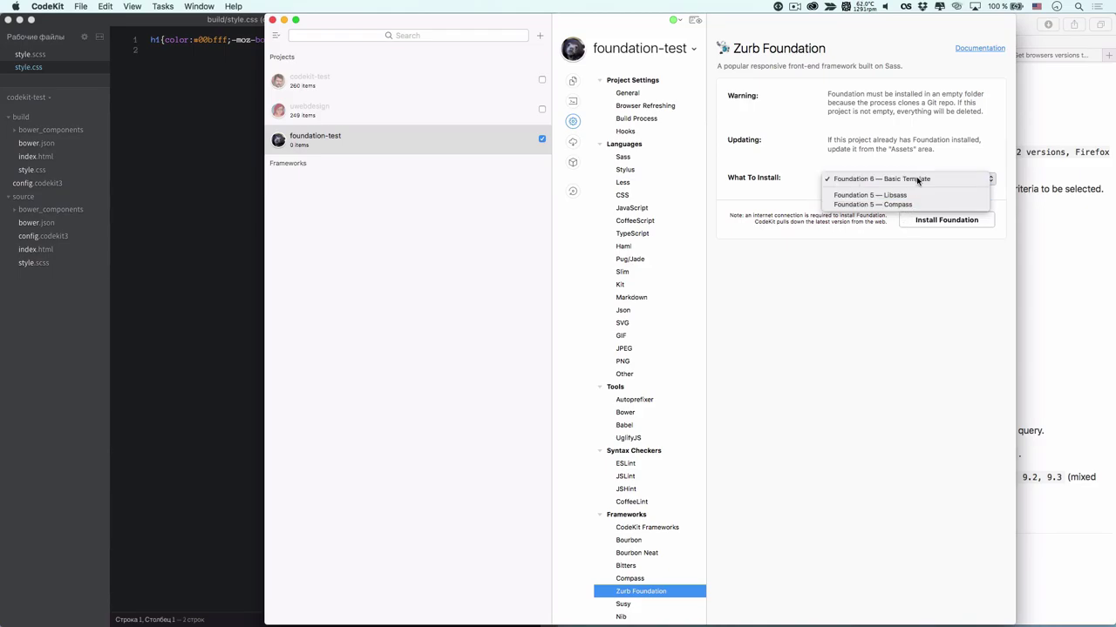
click(916, 177)
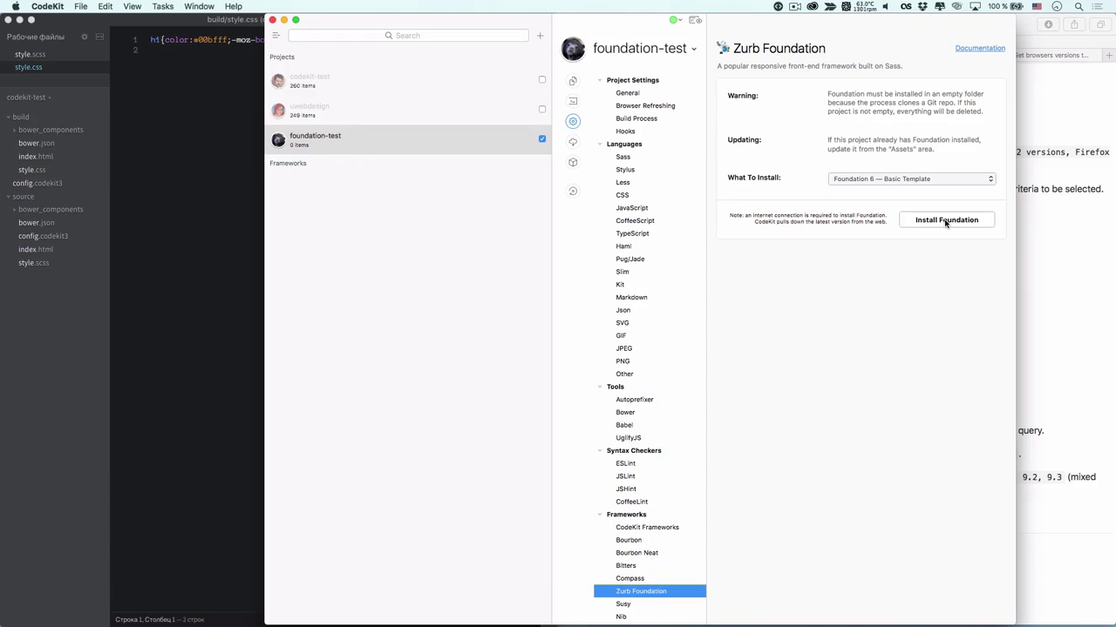
click(945, 221)
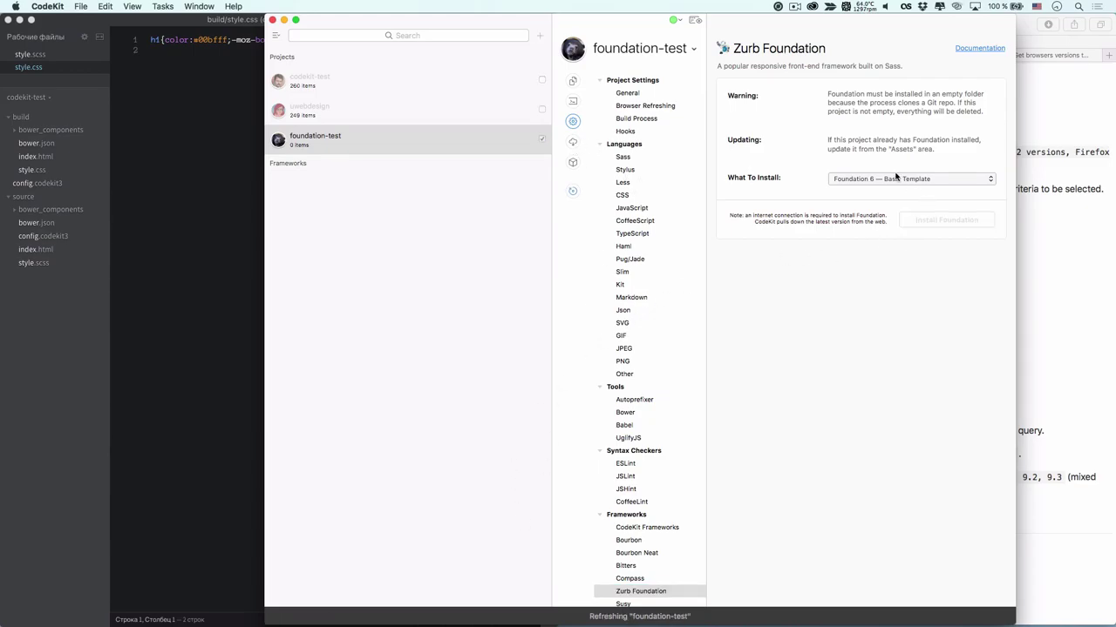
Open the Bower components list for foundation-test and filter it by Favorites
click(573, 143)
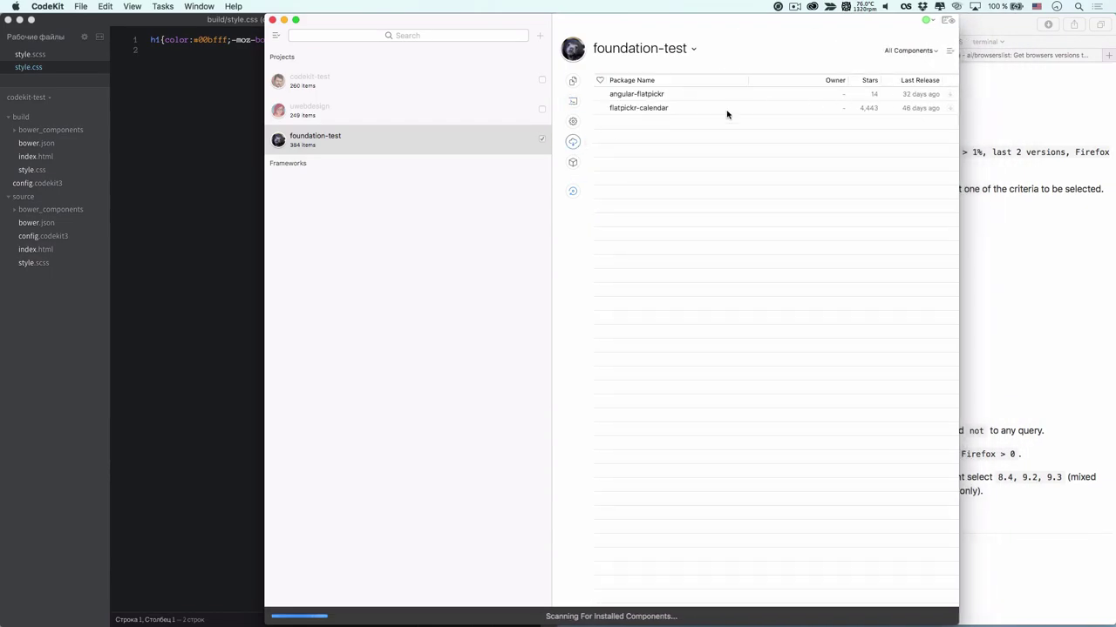
click(574, 144)
click(573, 143)
click(933, 49)
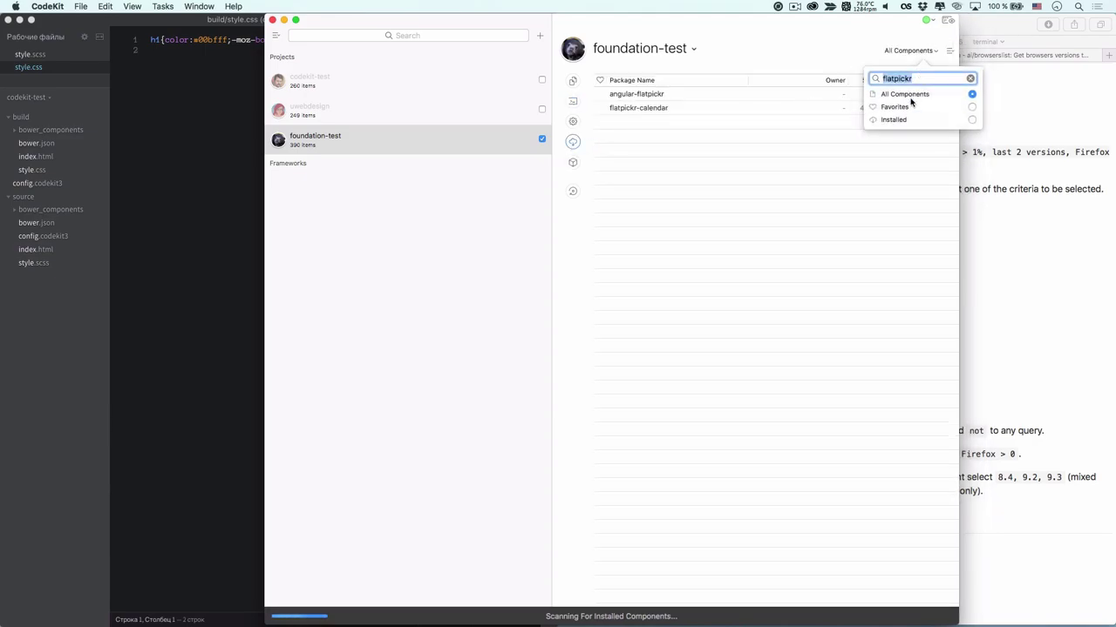
click(972, 108)
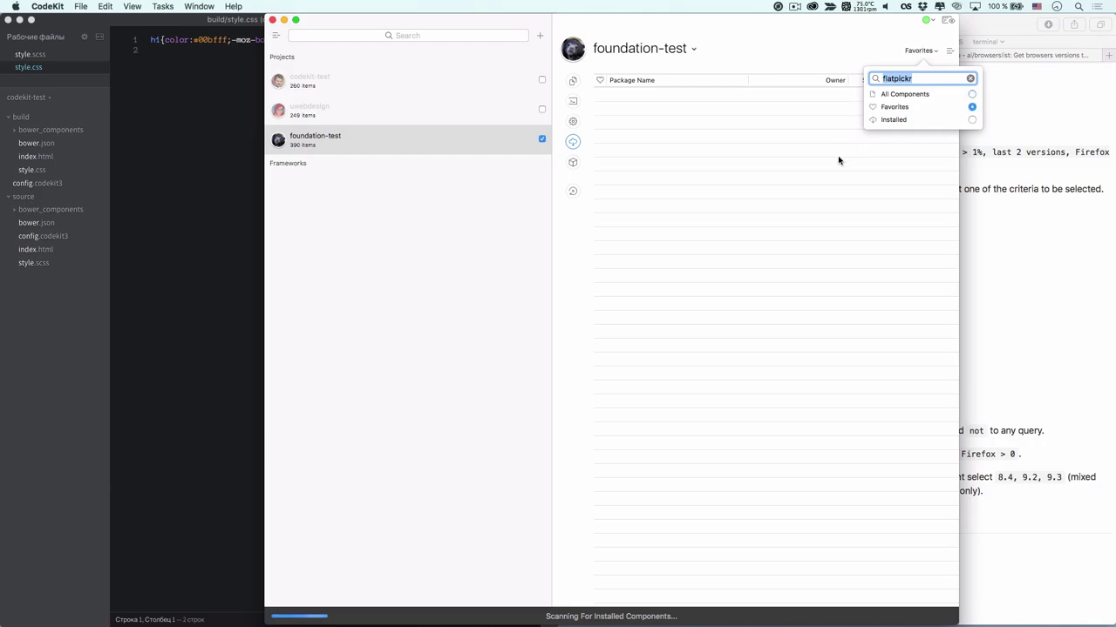
click(923, 52)
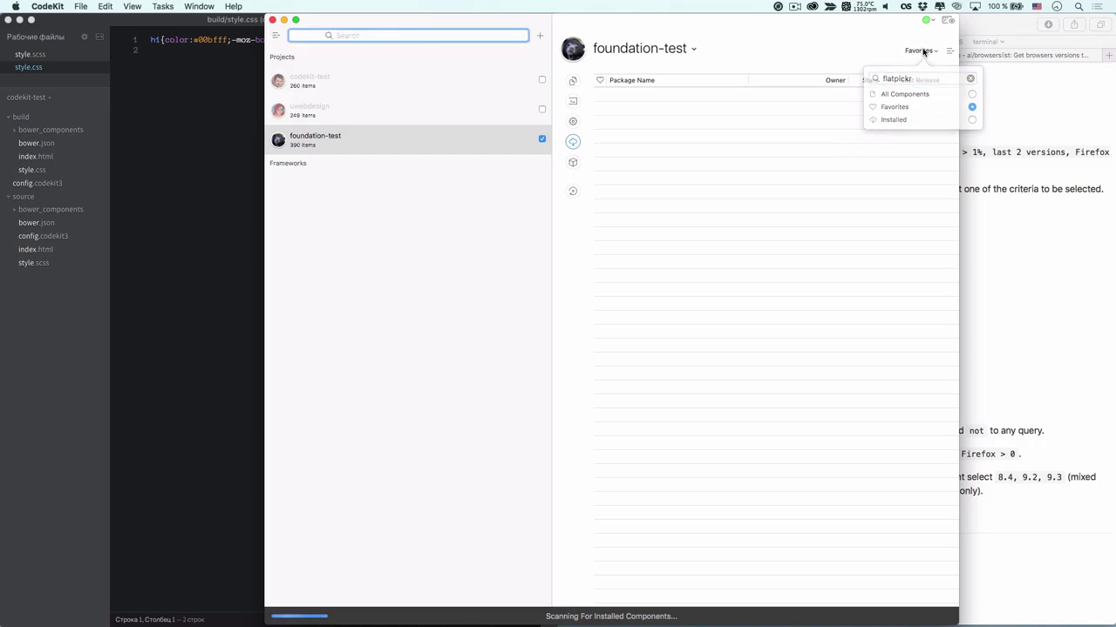
click(852, 440)
Filter the component list to Installed and open the details of the foundation-sites package
click(920, 50)
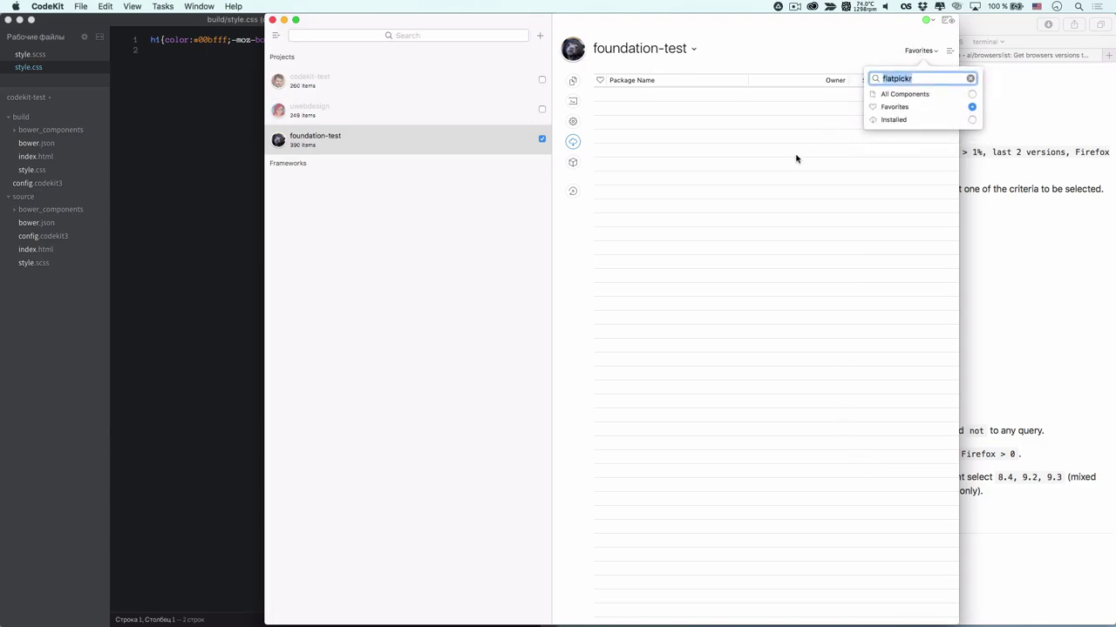
click(972, 119)
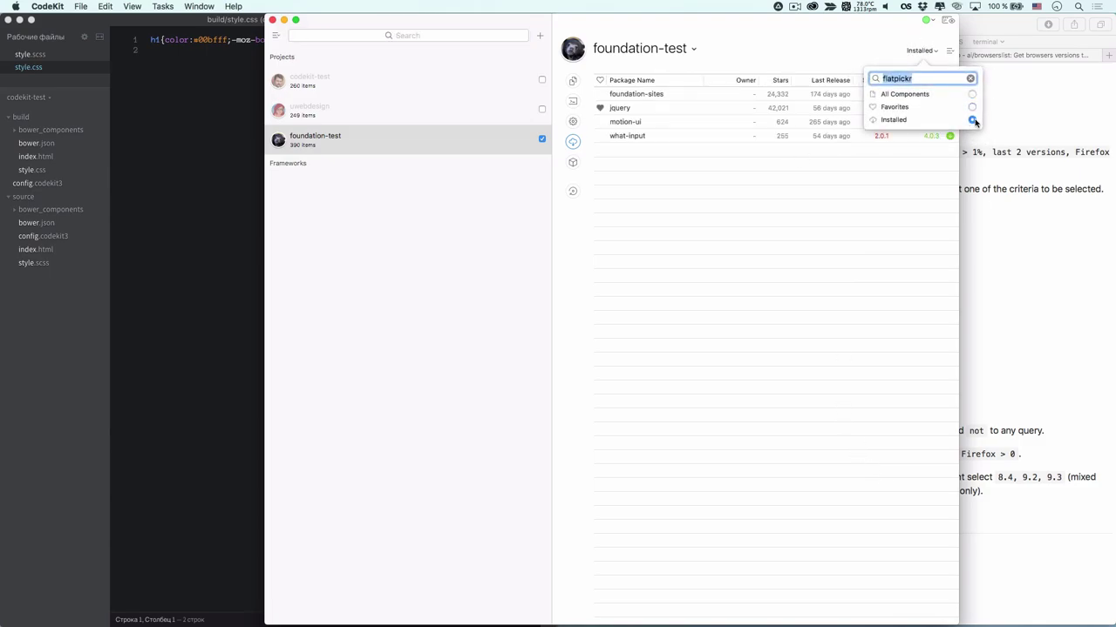
click(775, 207)
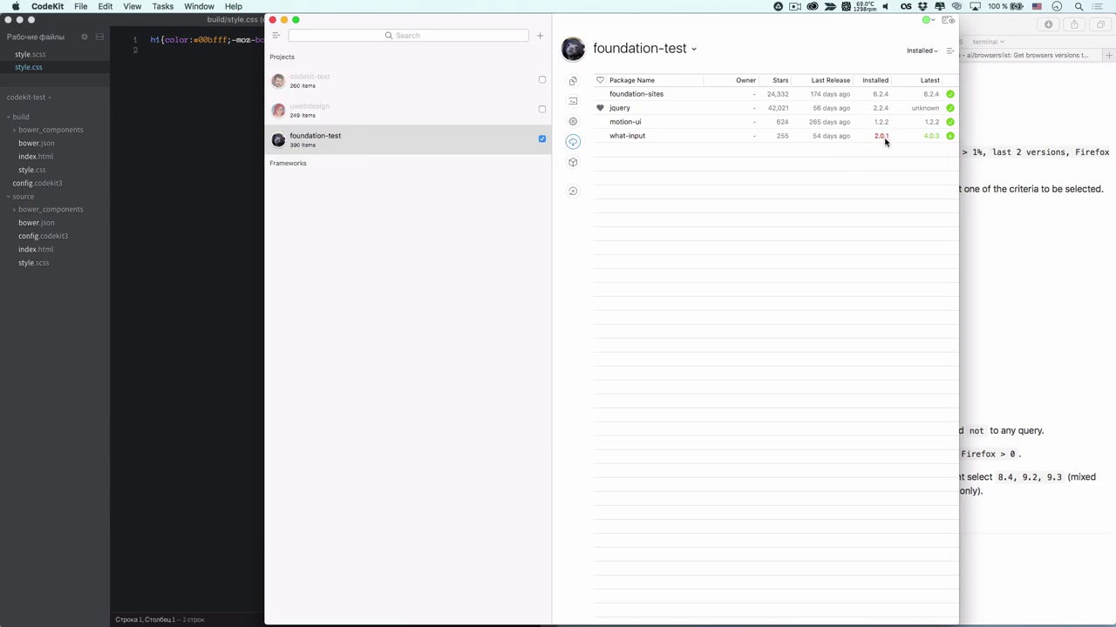
click(605, 98)
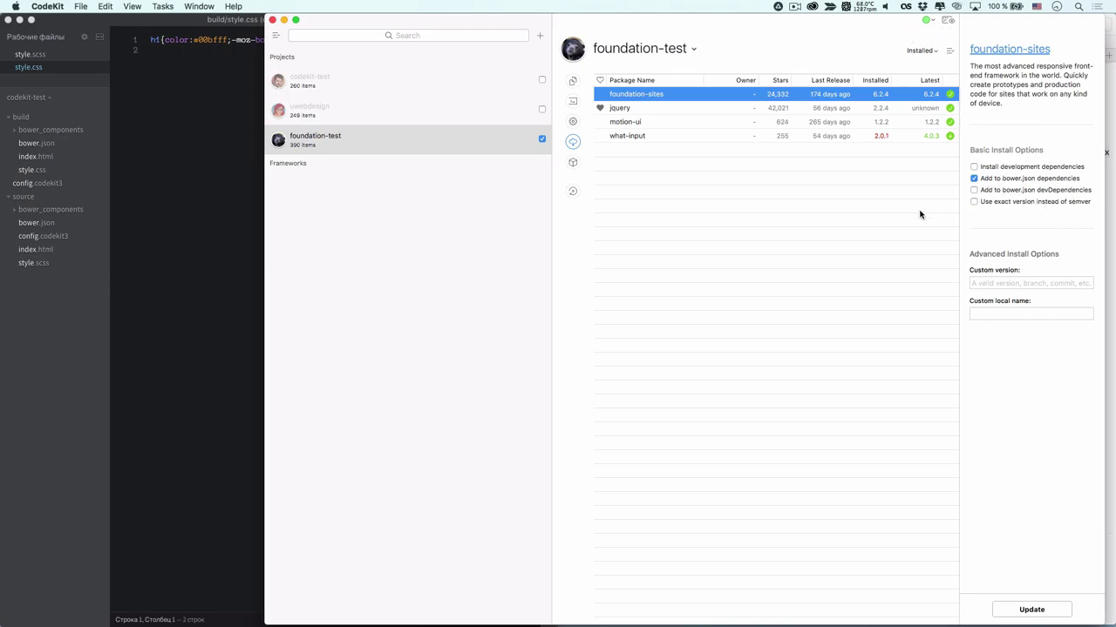
Preview the foundation-test project in the browser and look through the sample page's grid, buttons and form
click(368, 140)
right_click(369, 138)
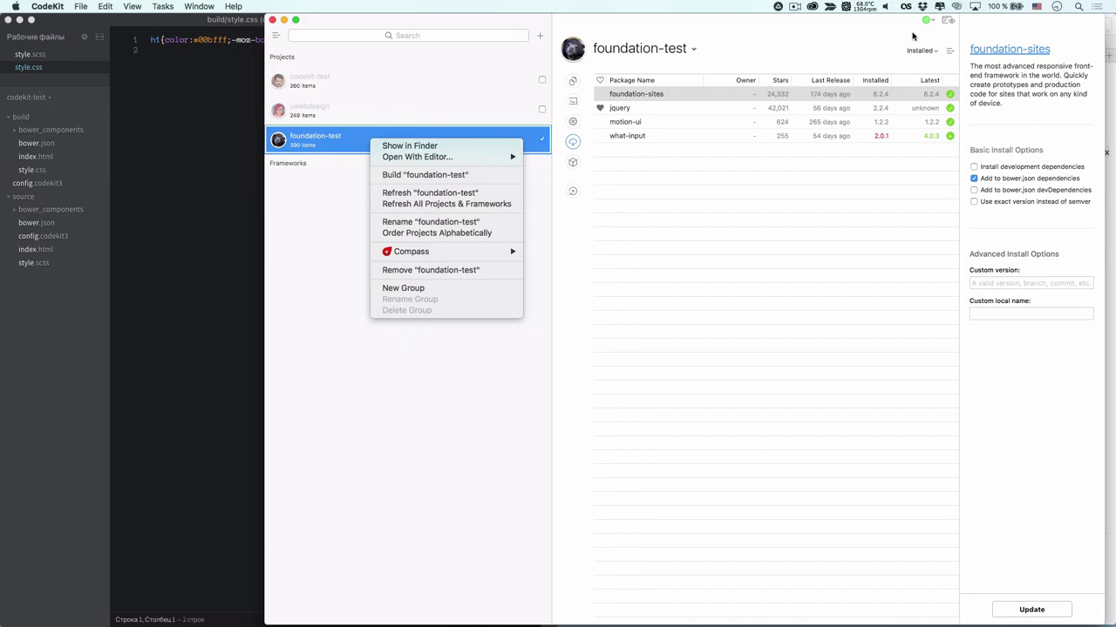
click(948, 21)
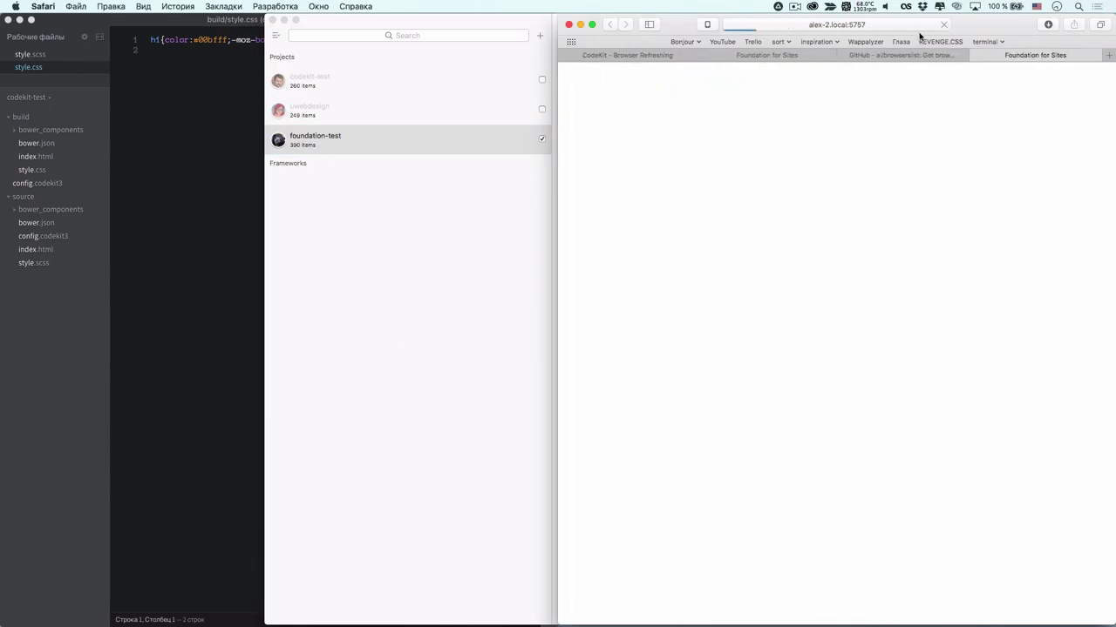
scroll(808, 227, down, 5)
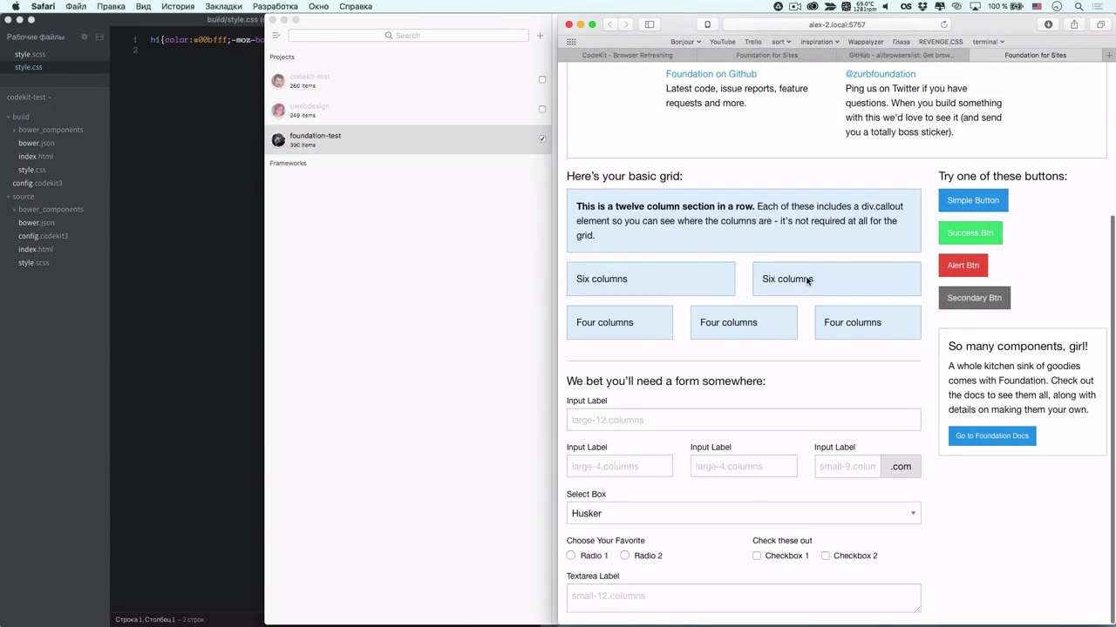
scroll(806, 279, up, 5)
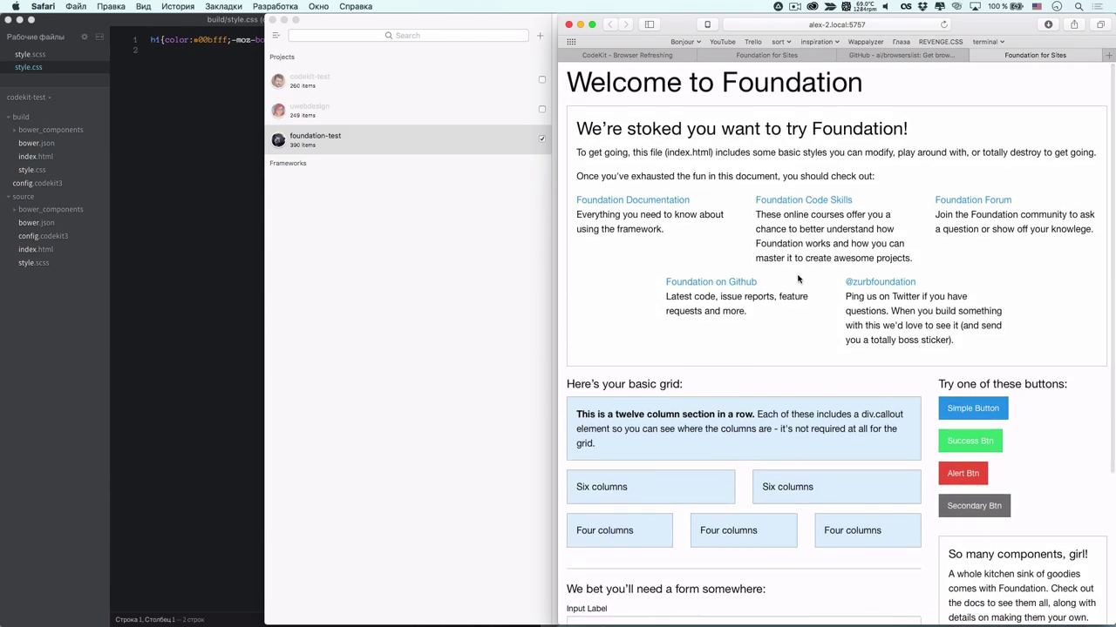
right_click(368, 204)
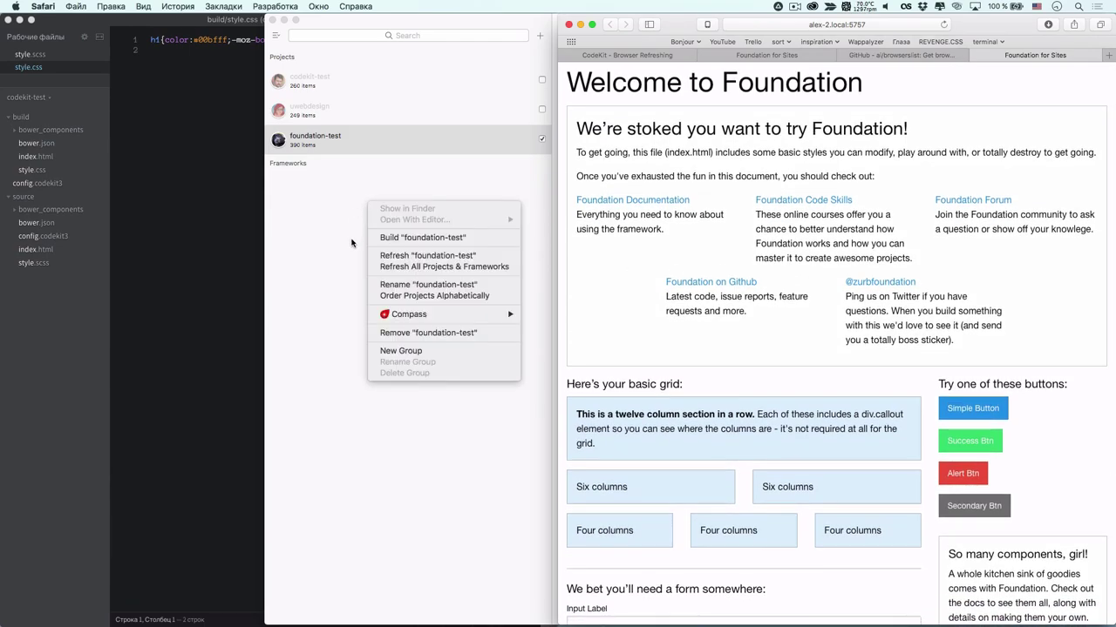
click(351, 232)
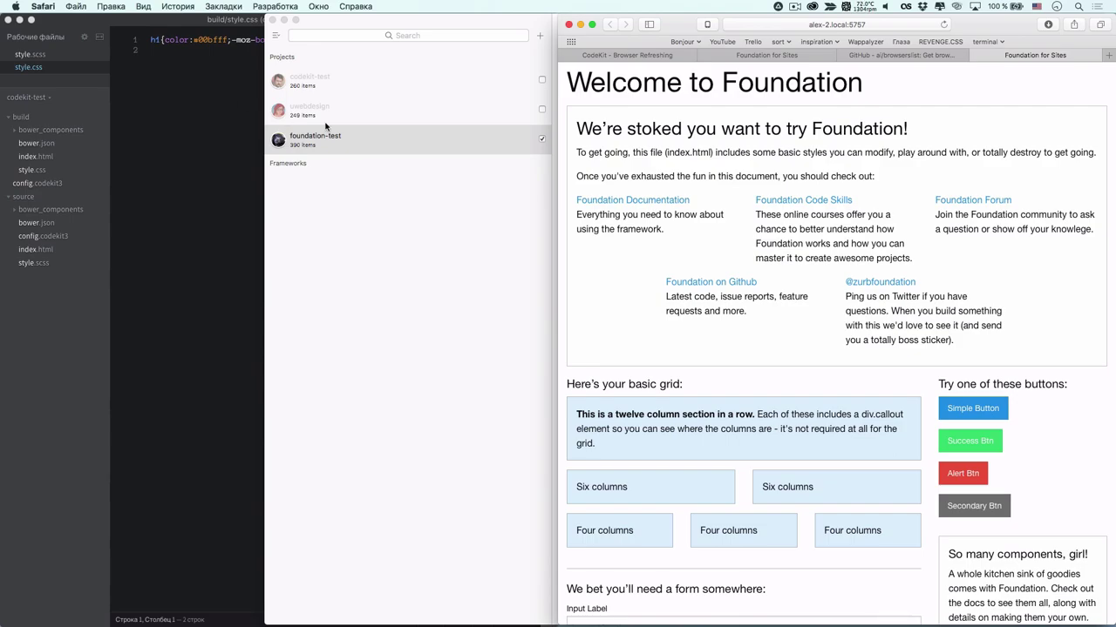
click(337, 225)
click(78, 6)
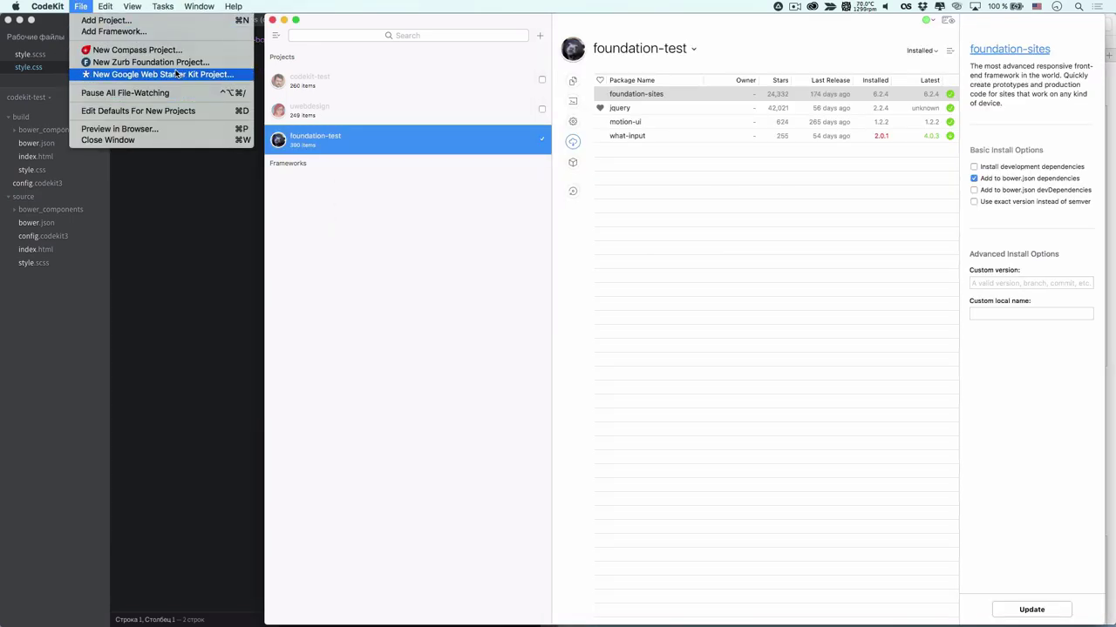
click(347, 242)
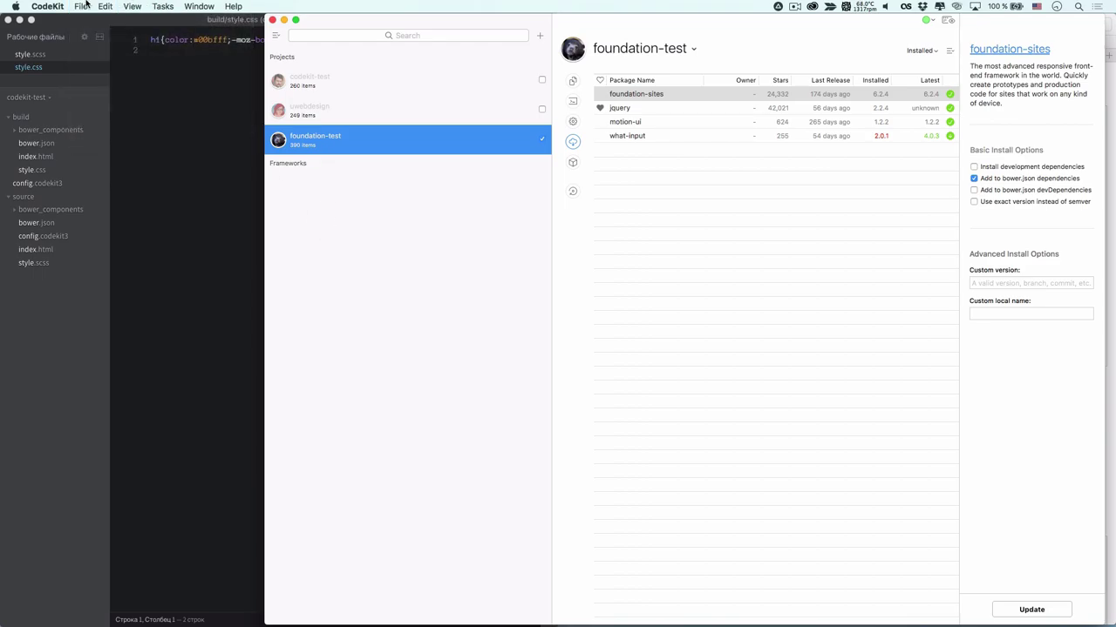
Open the CodeKit preferences, view the Browsers and General settings, and close them
click(47, 6)
click(96, 50)
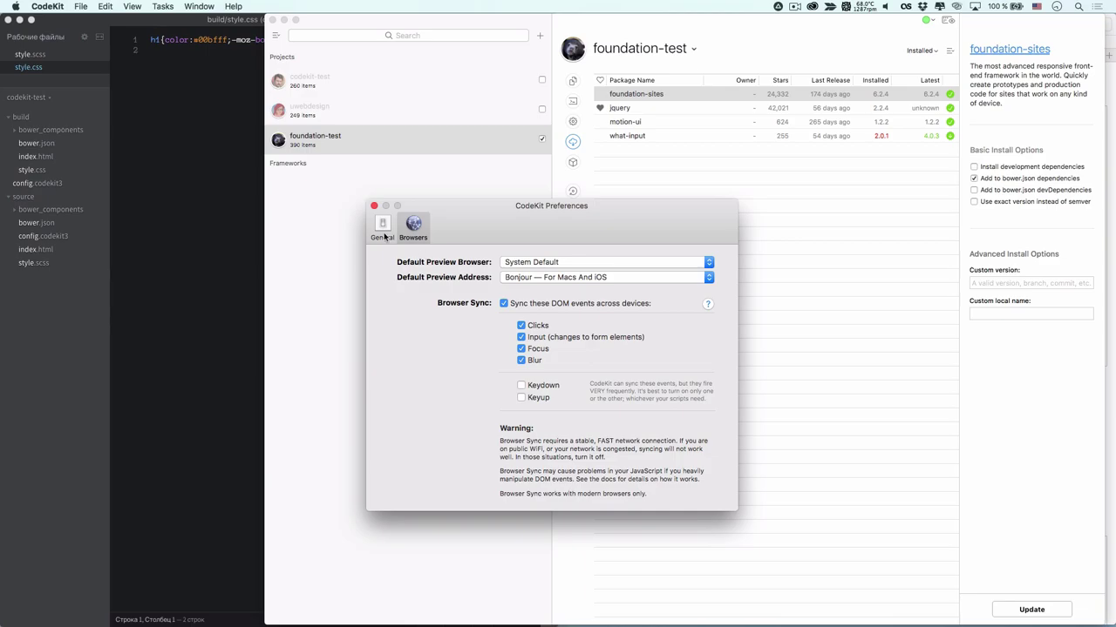
click(382, 234)
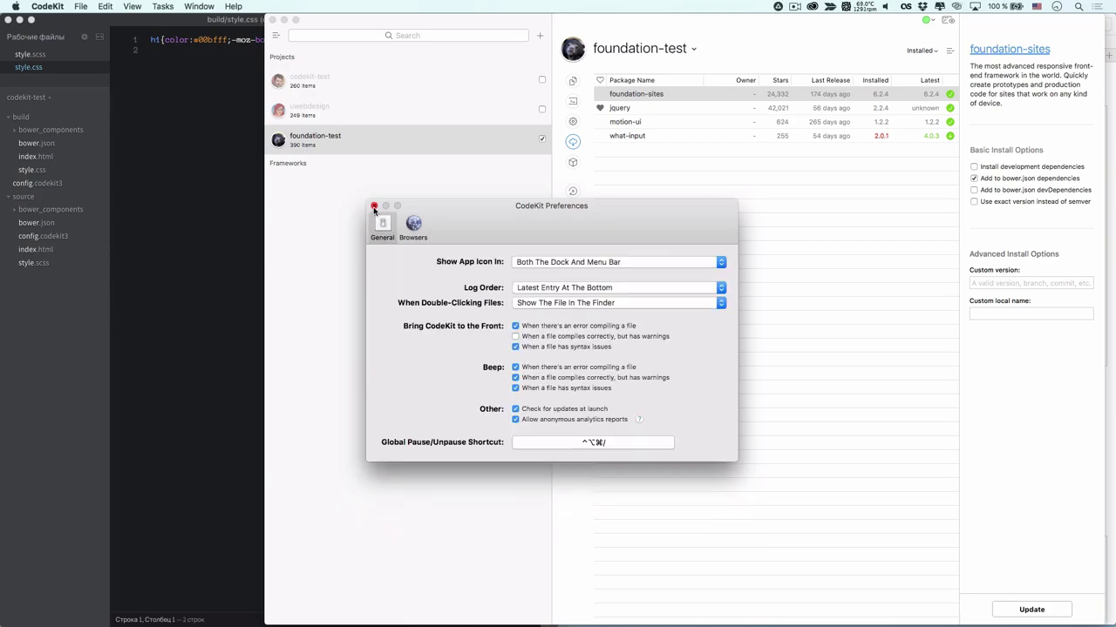
click(374, 207)
Open the default settings for new projects and look through the Babel options, from the presets to the transform plugins
click(98, 6)
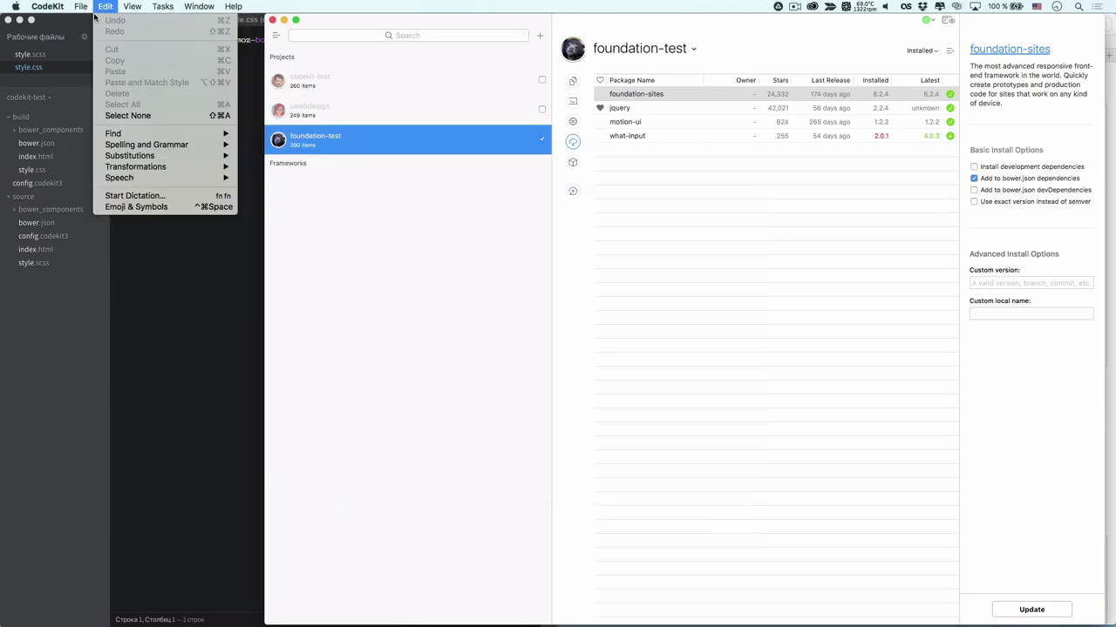
click(108, 109)
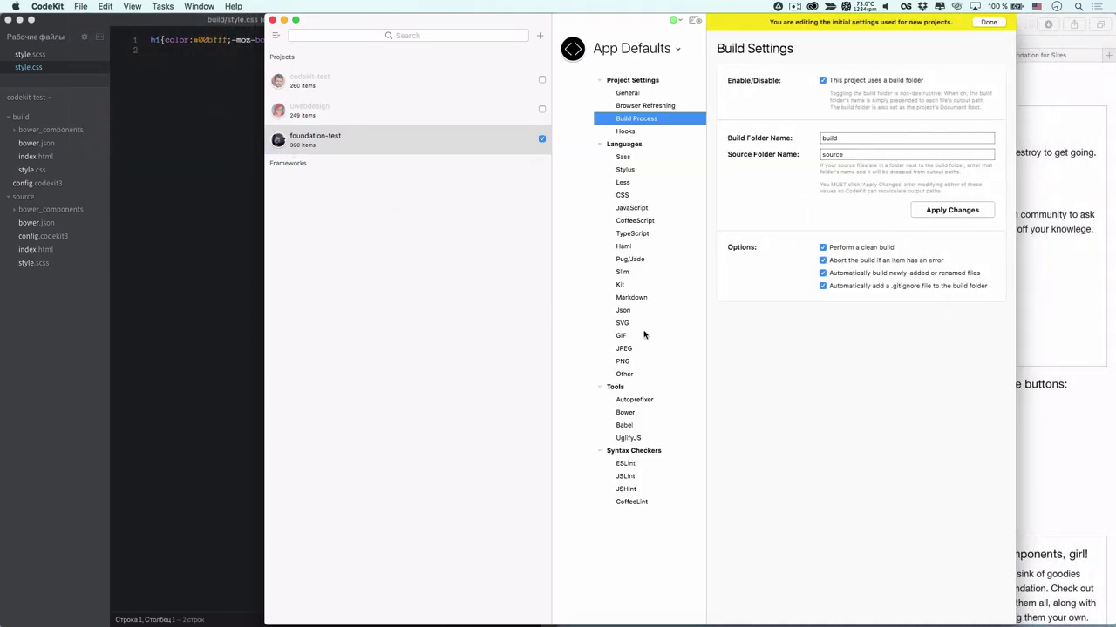
click(649, 425)
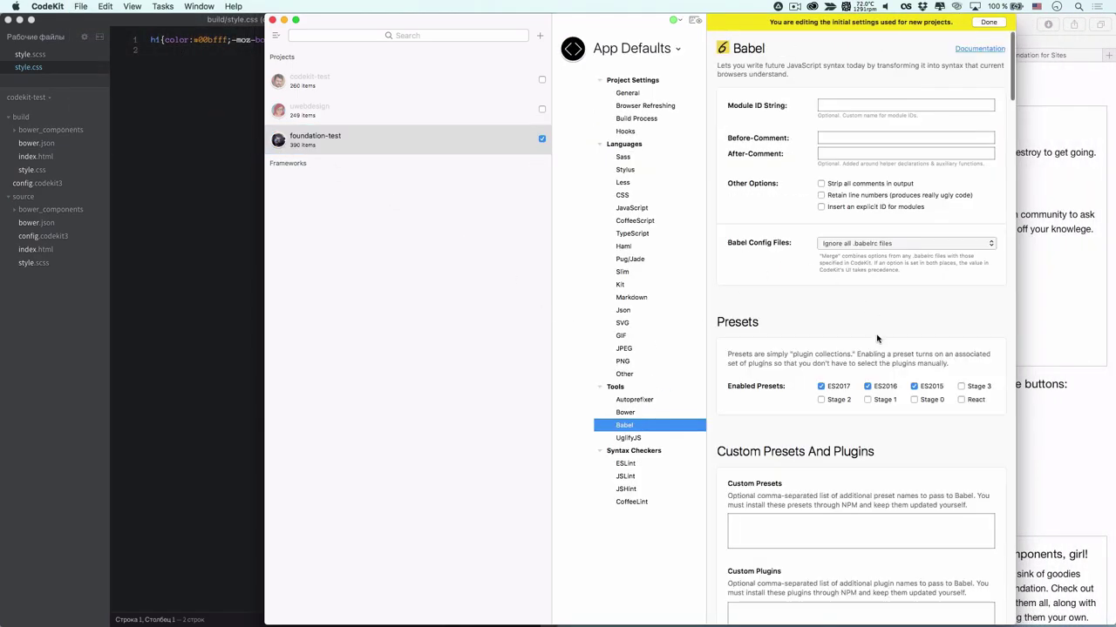
scroll(877, 338, down, 3)
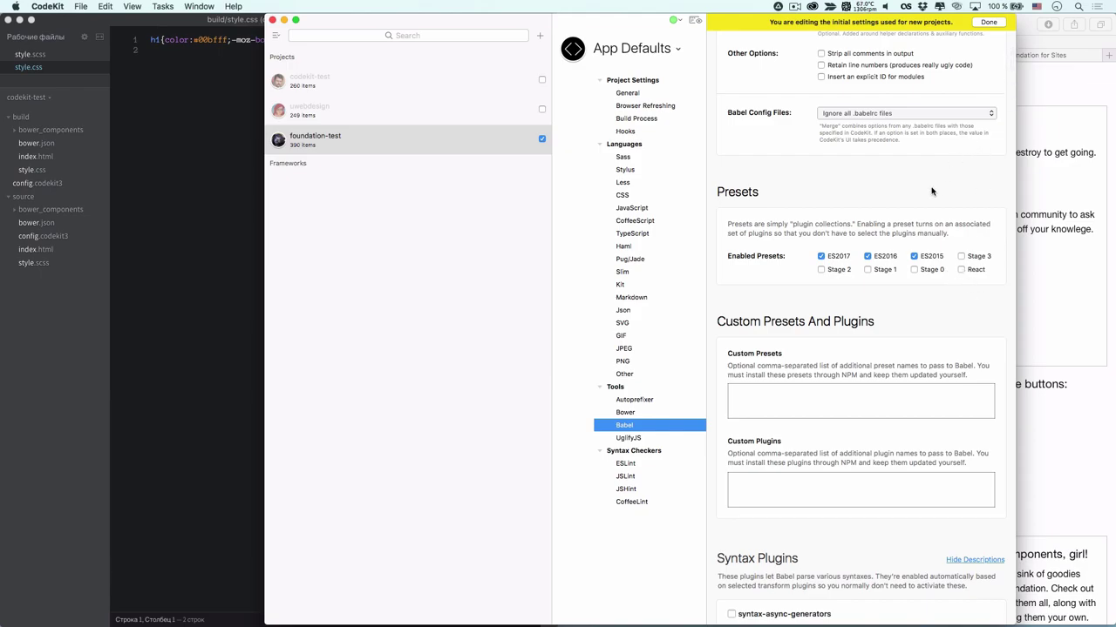
scroll(931, 190, up, 3)
scroll(927, 194, up, 1)
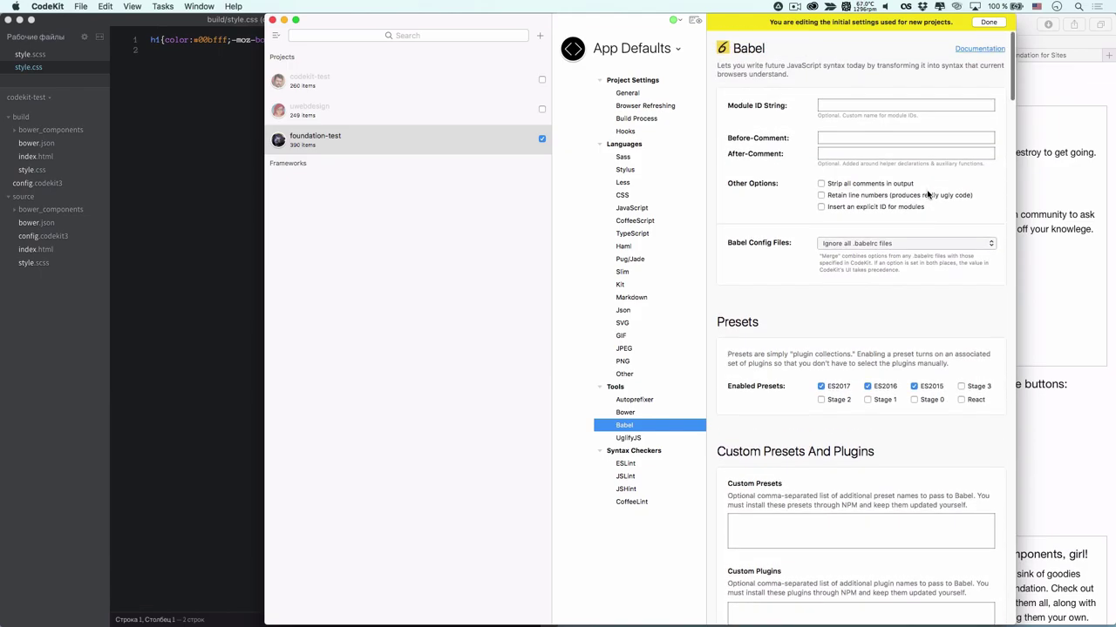
scroll(853, 142, down, 12)
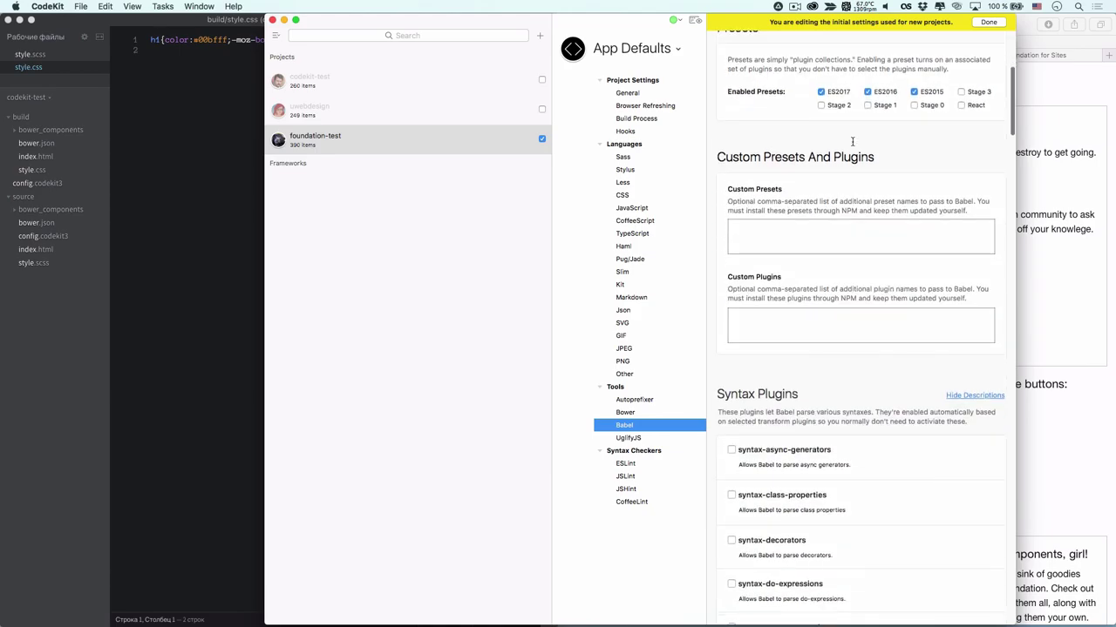
scroll(849, 156, down, 5)
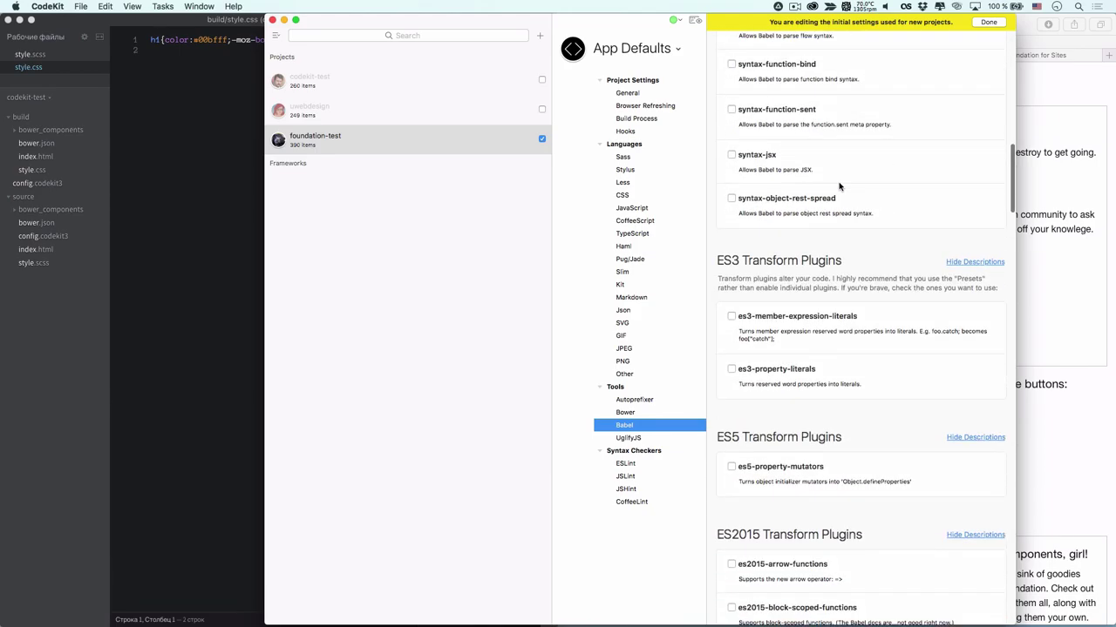
scroll(839, 187, down, 15)
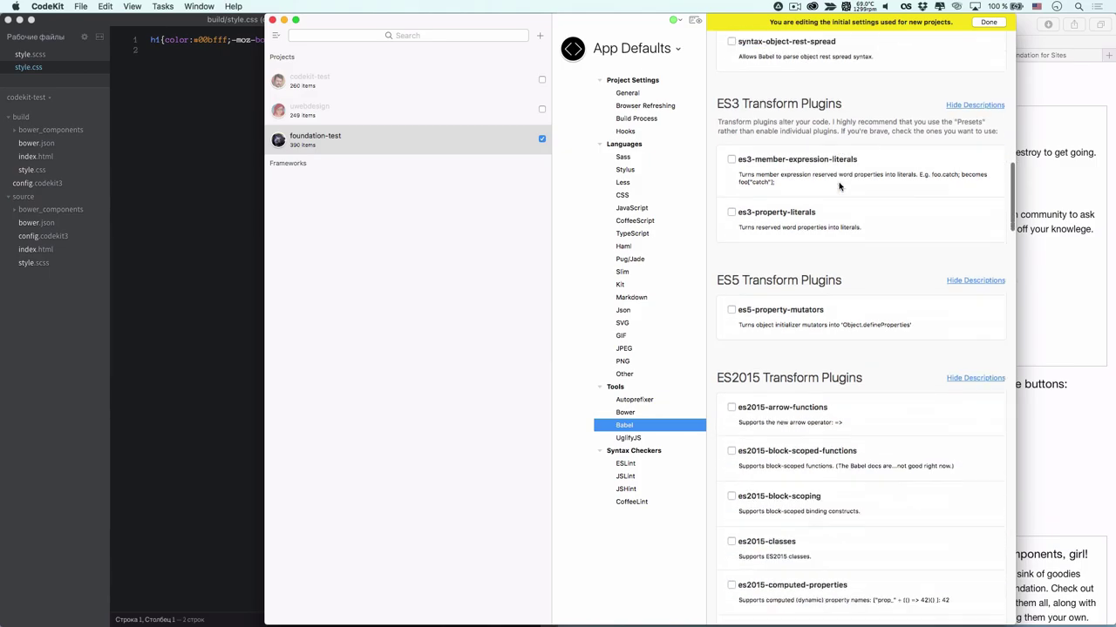
scroll(840, 186, down, 20)
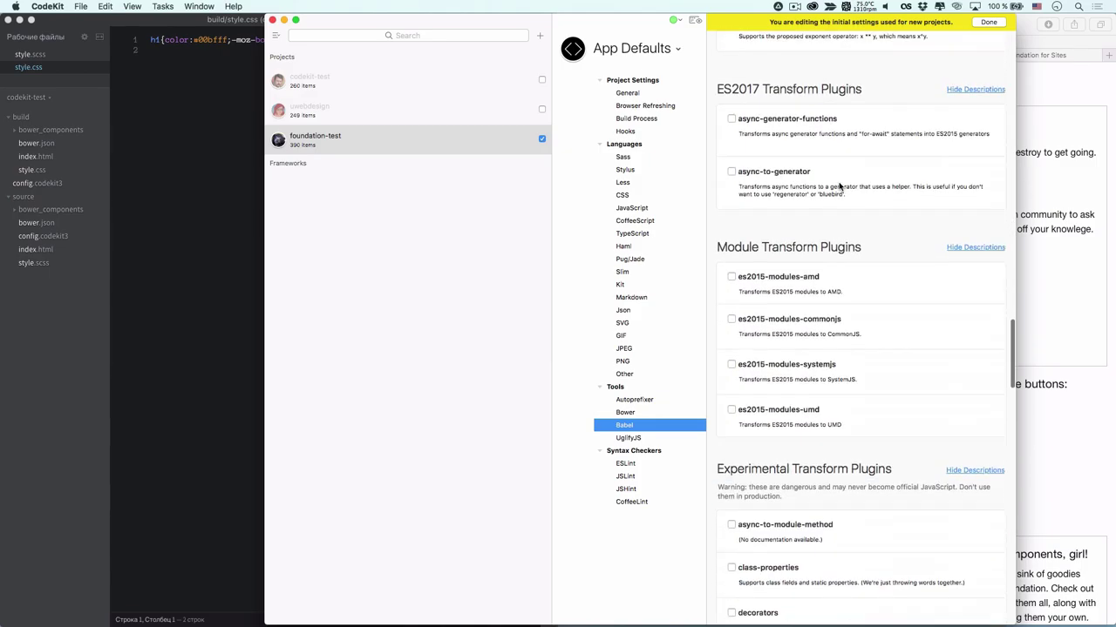
scroll(840, 186, down, 20)
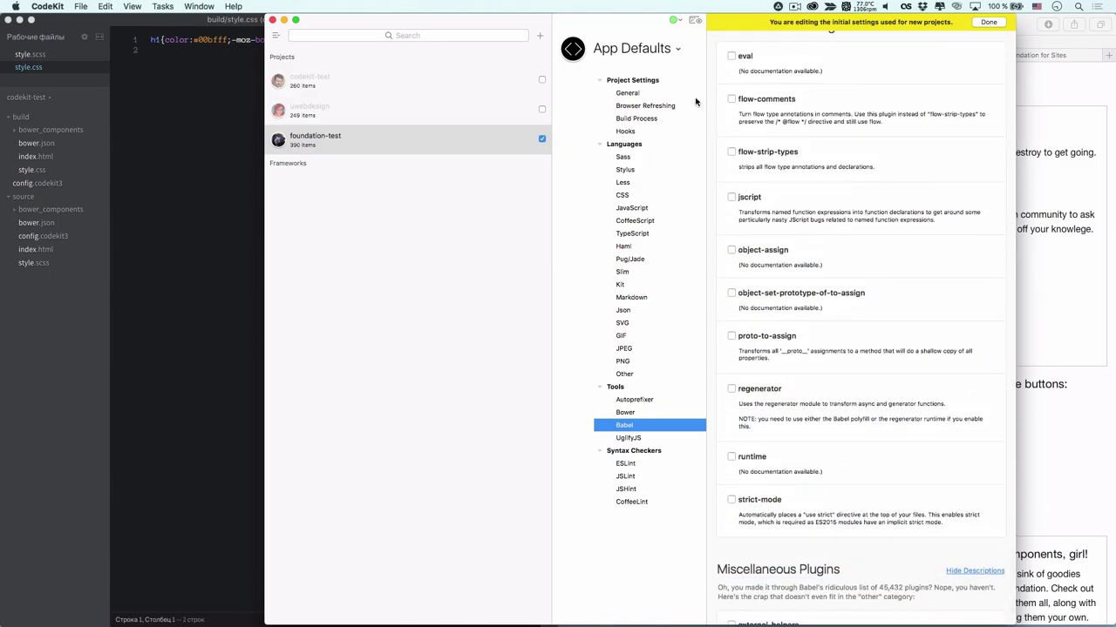
Disable the foundation-test project and open the uwebdesign project
click(519, 132)
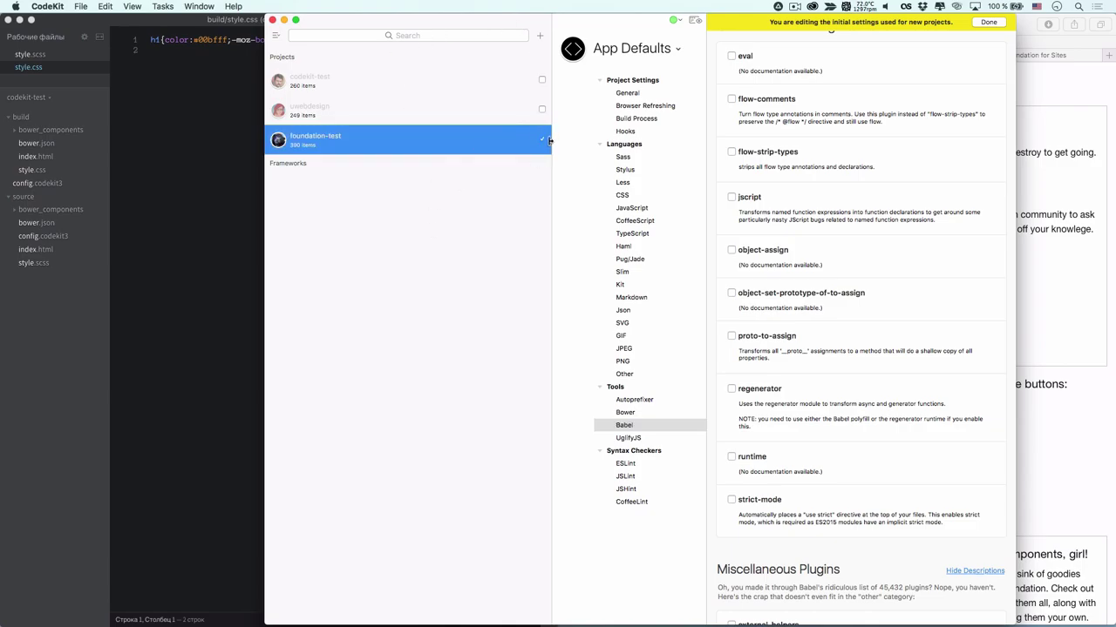
click(542, 140)
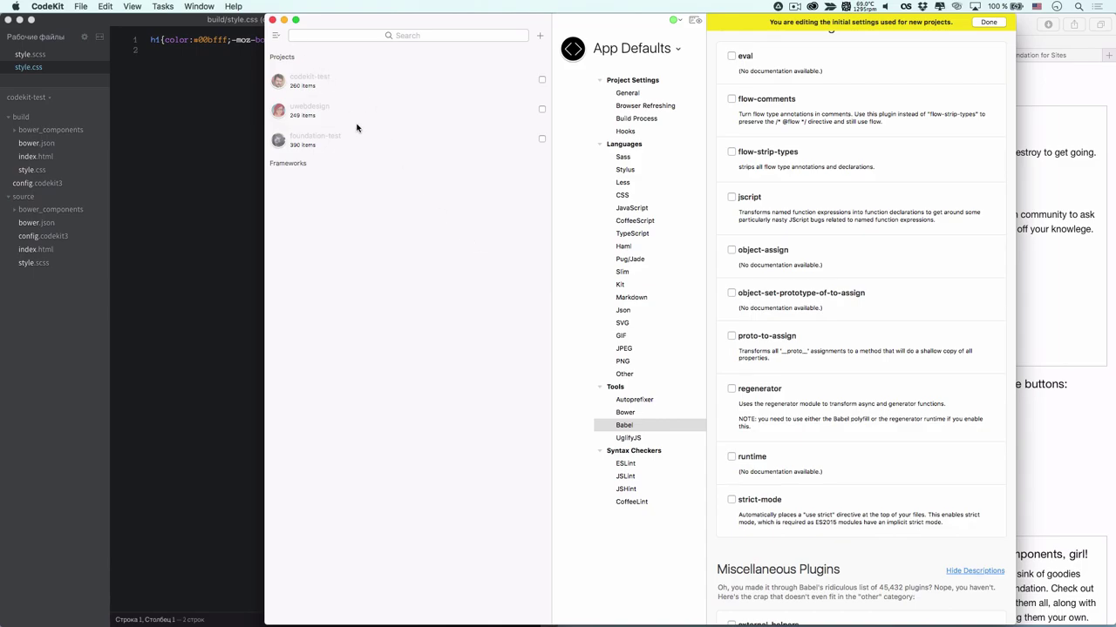
click(335, 110)
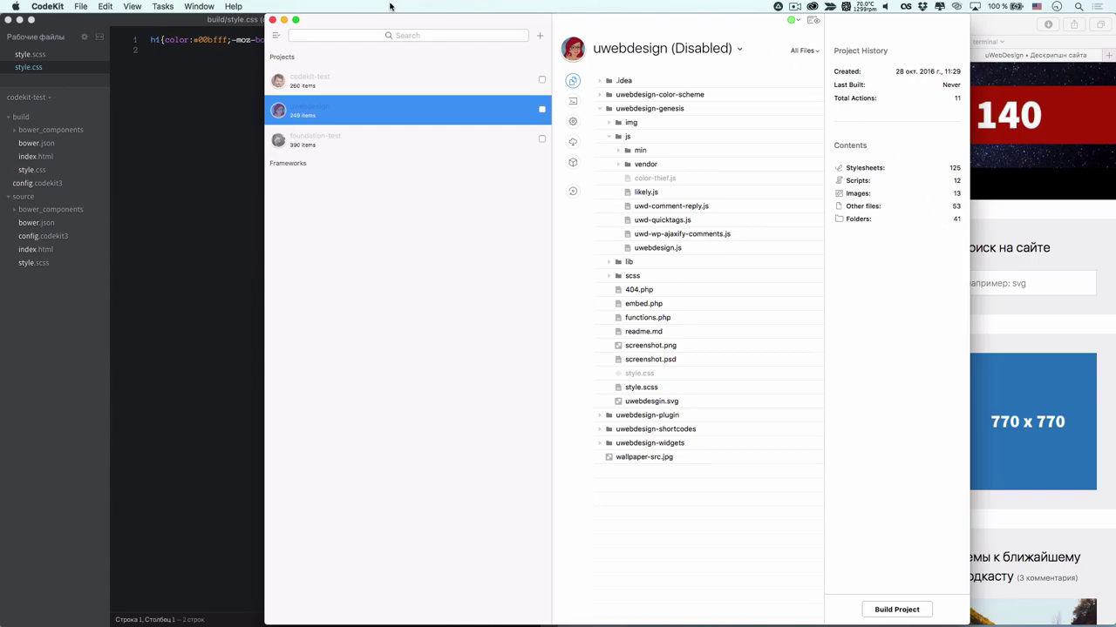
Close the CodeKit, Brackets, Safari, code editor and Finder windows to clear the desktop
click(272, 19)
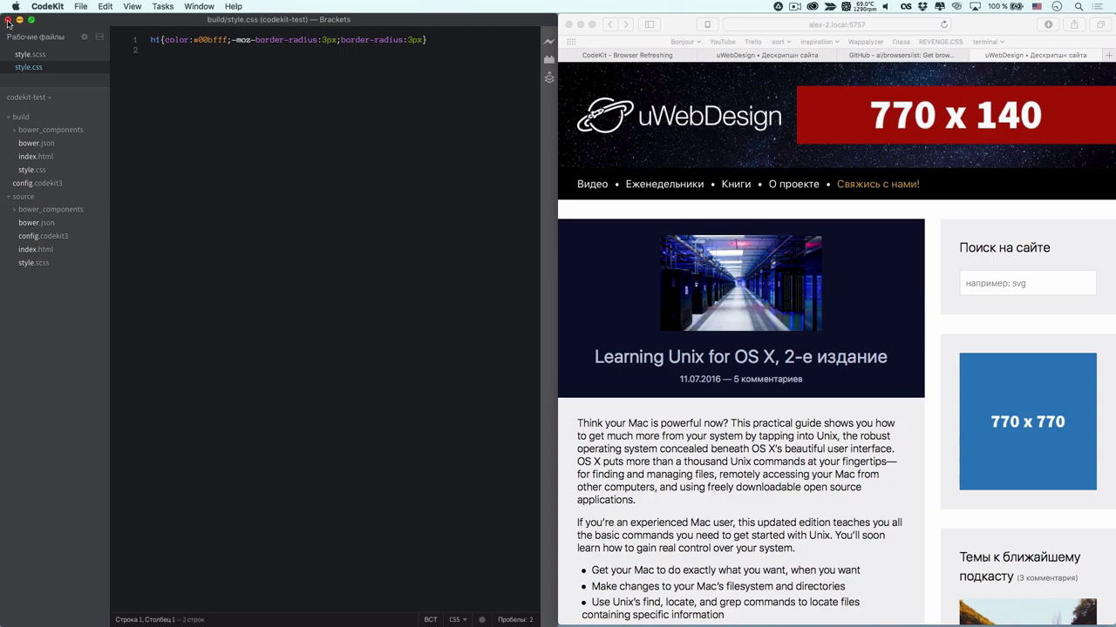
click(8, 19)
click(569, 25)
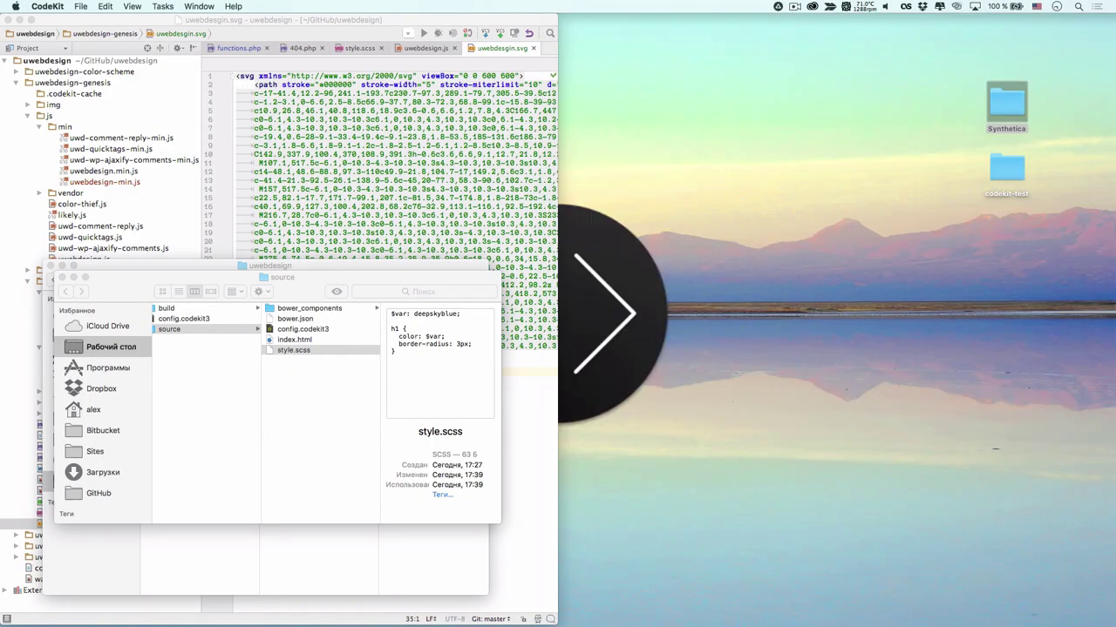
click(8, 19)
click(62, 277)
click(52, 266)
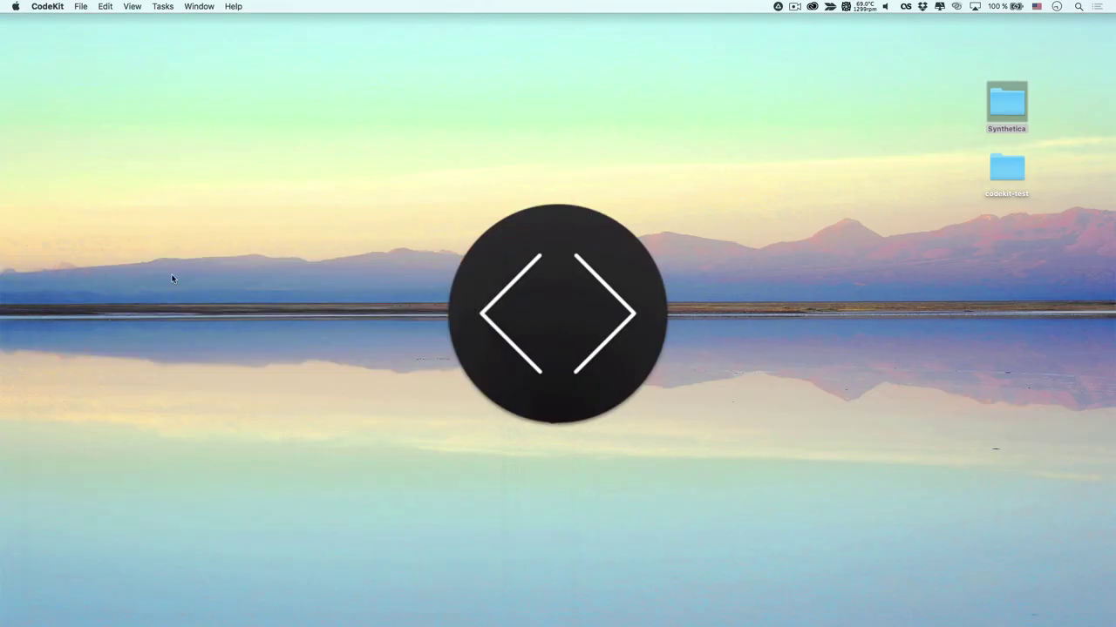
click(219, 300)
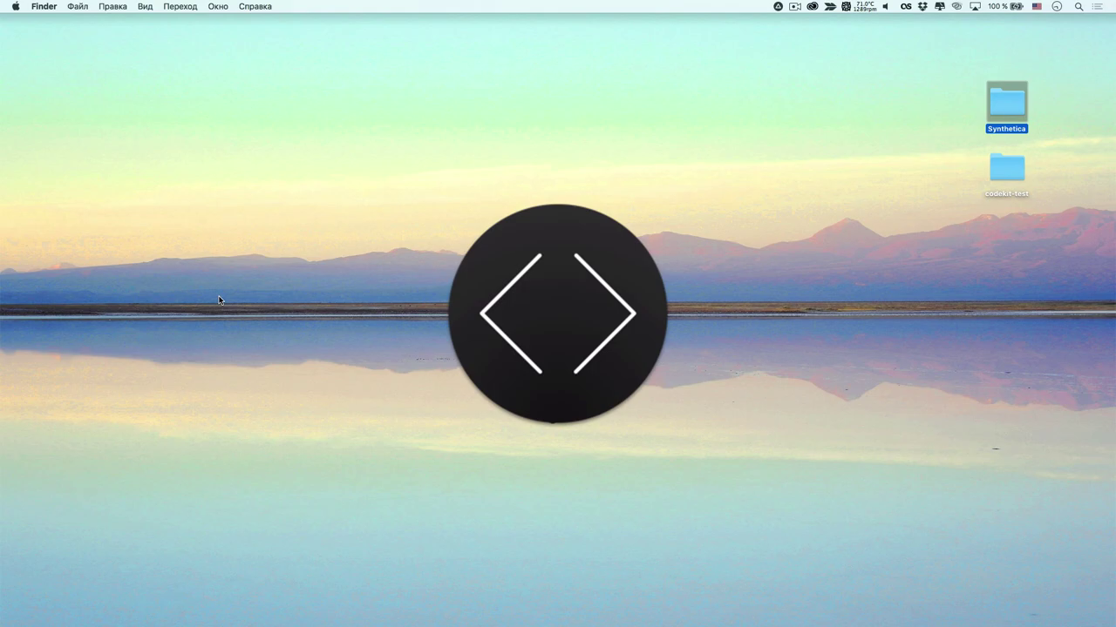